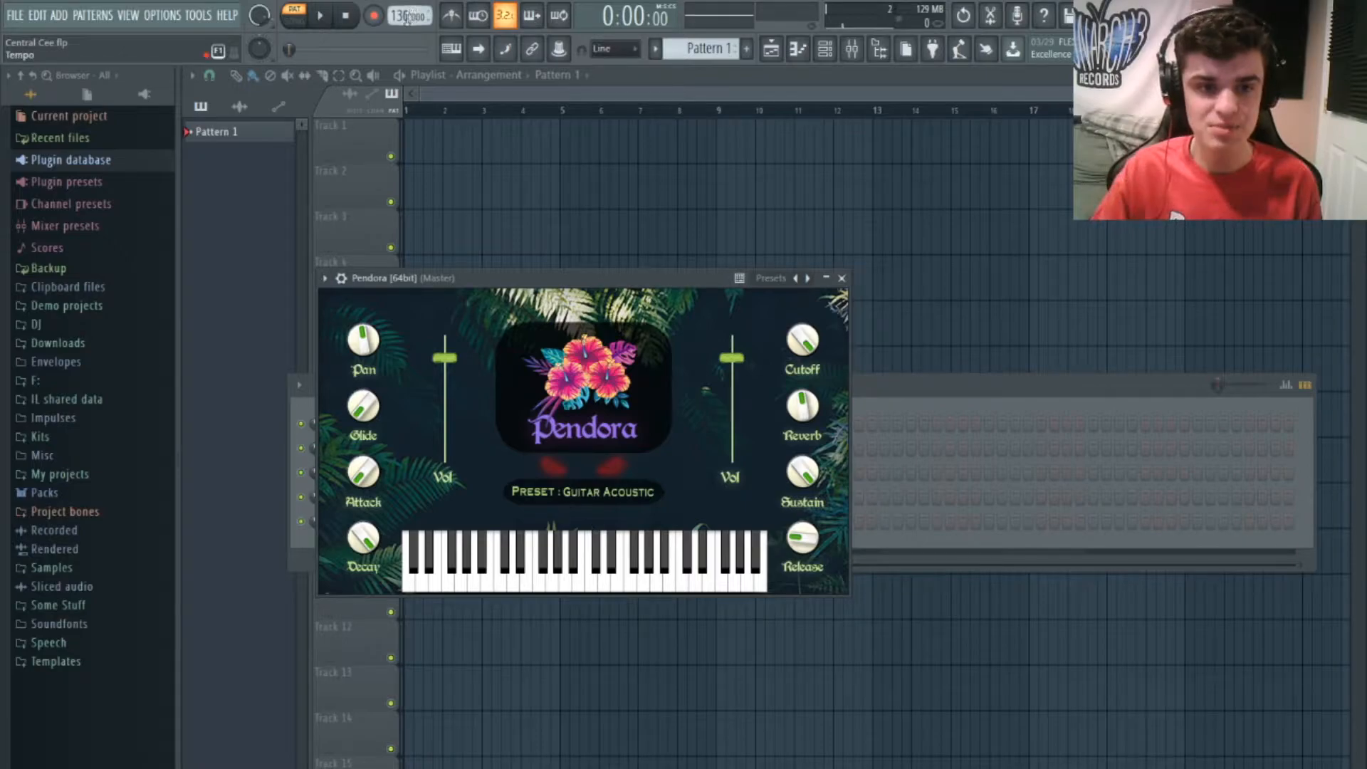
Set the tempo to 142 BPM and place a Pattern 1 clip at the start of Track 1
{"action": "left_click_drag", "start_coordinate": [406, 13], "coordinate": [406, 4]}
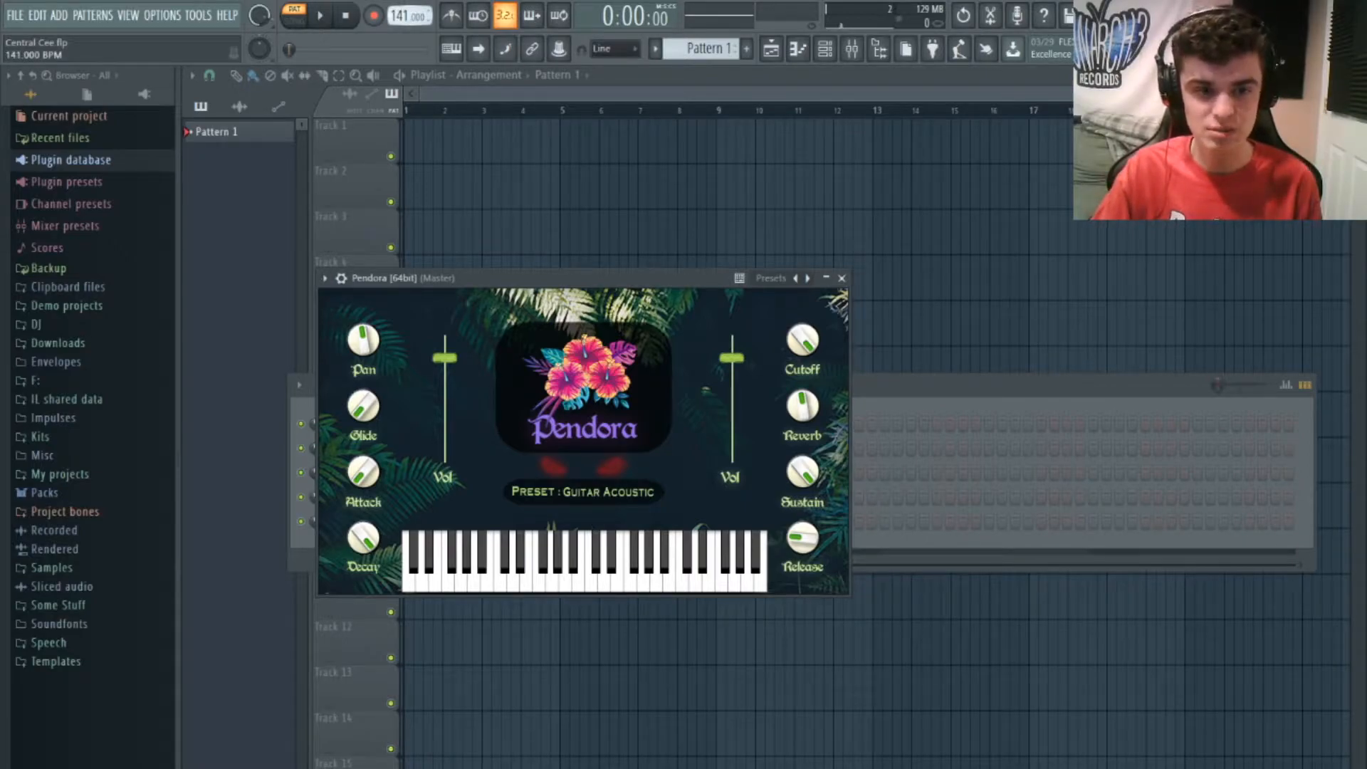
{"action": "left_click_drag", "start_coordinate": [442, 128], "coordinate": [423, 125]}
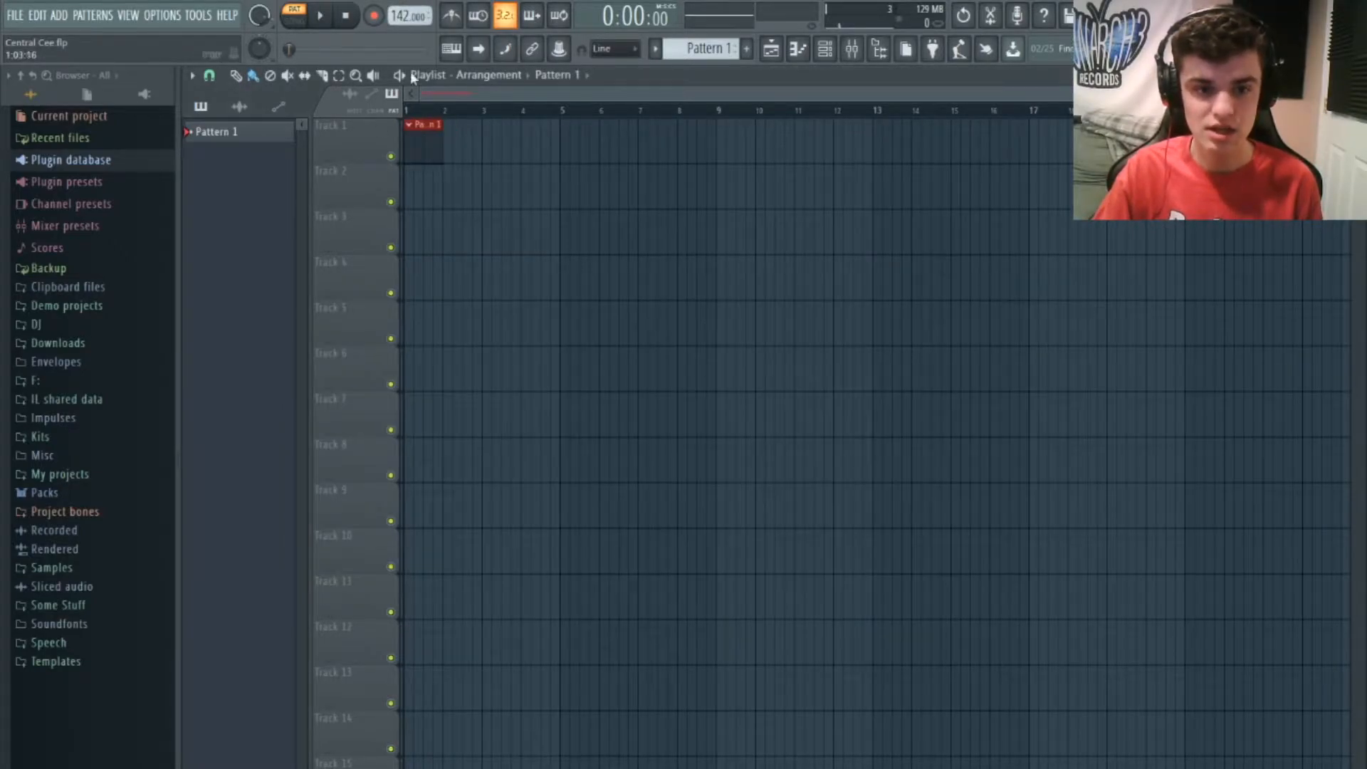
Record a Pendora acoustic guitar melody into Pattern 1 with the metronome on, and play it back in song mode
{"action": "left_click", "coordinate": [454, 15]}
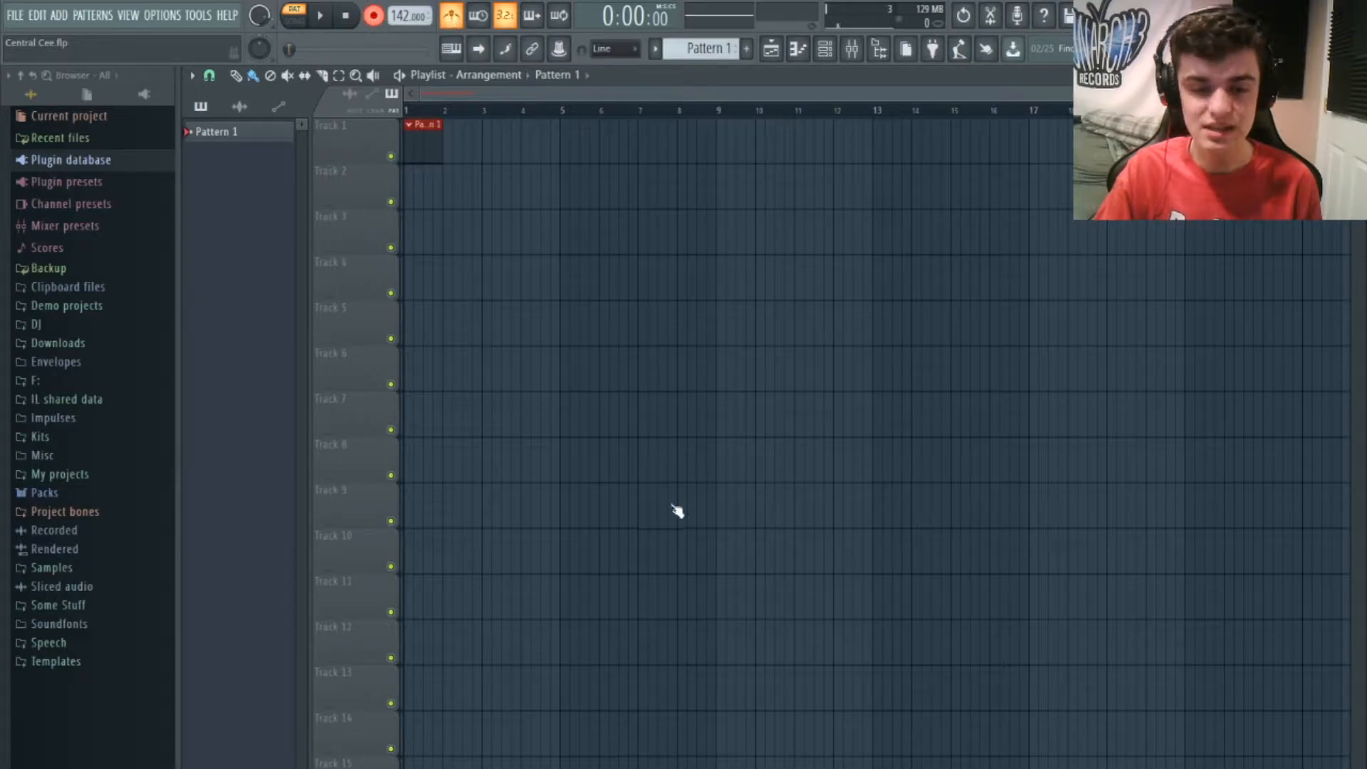
{"action": "key", "text": "space"}
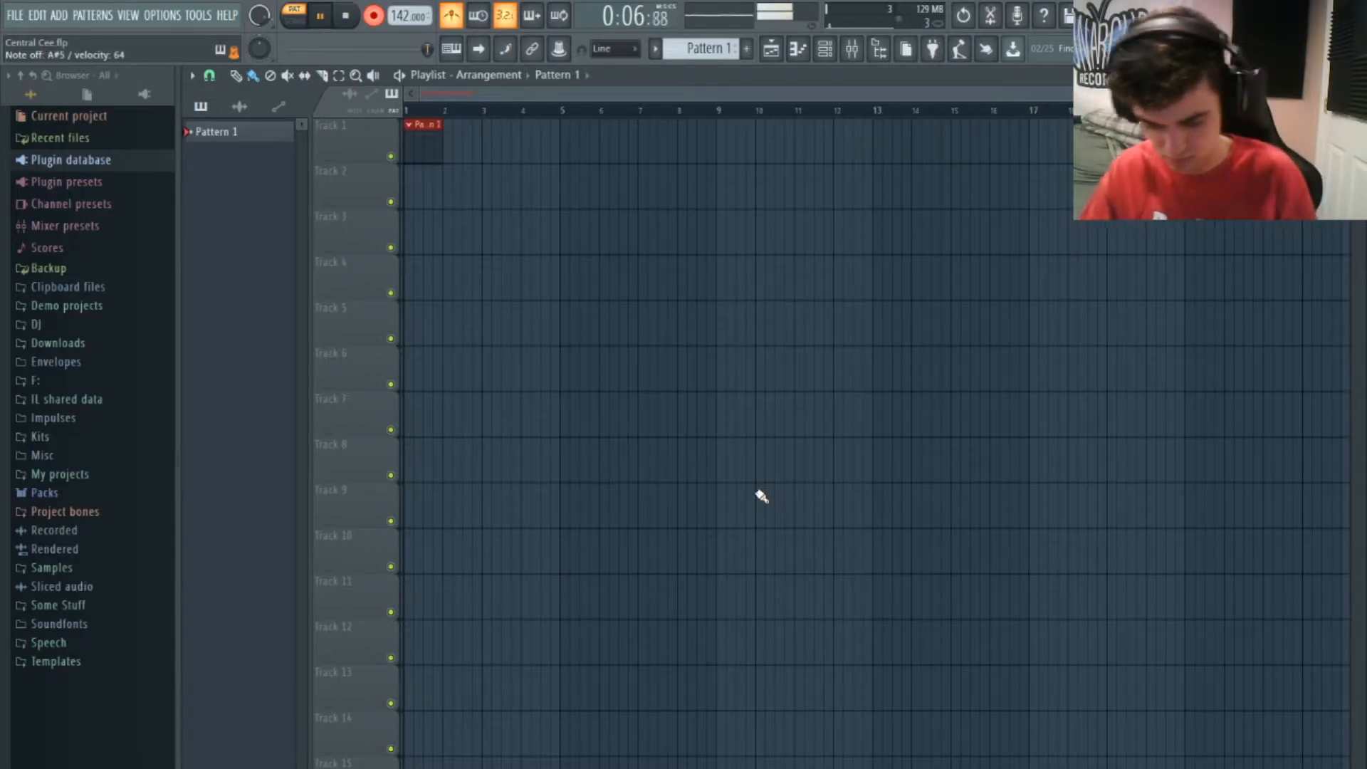
{"action": "key", "text": "space"}
{"action": "key", "text": "l"}
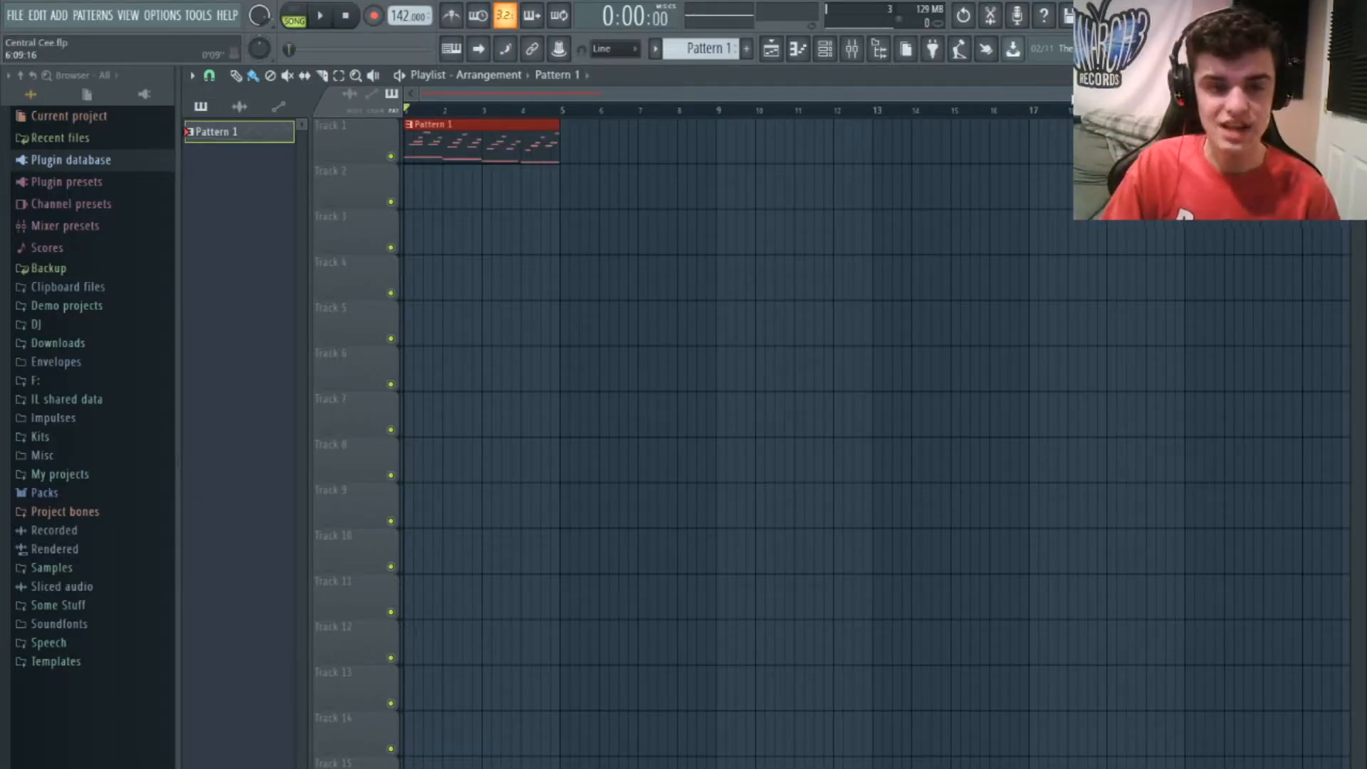
{"action": "key", "text": "space"}
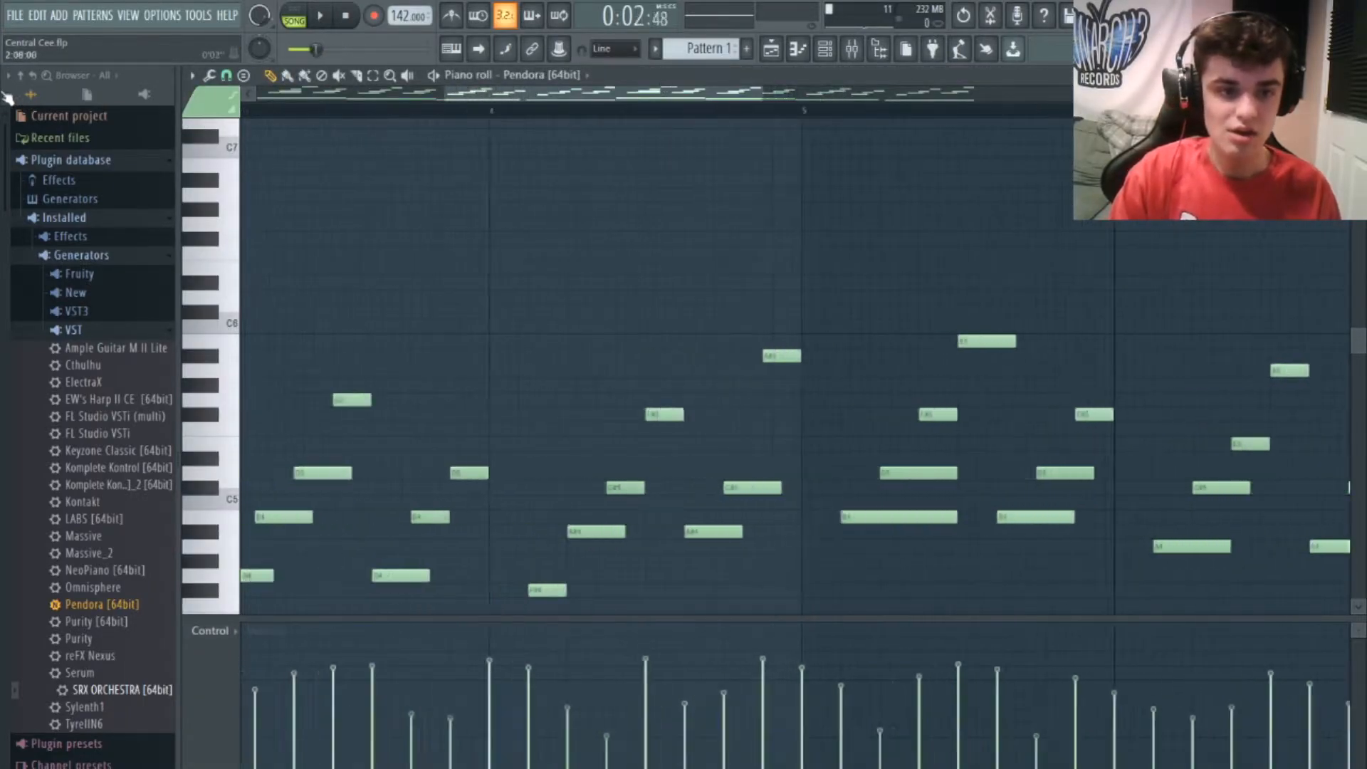
Stop playback and draw a one-bar B2 note in bar 1 of the SRX ORCHESTRA piano roll
{"action": "key", "text": "space"}
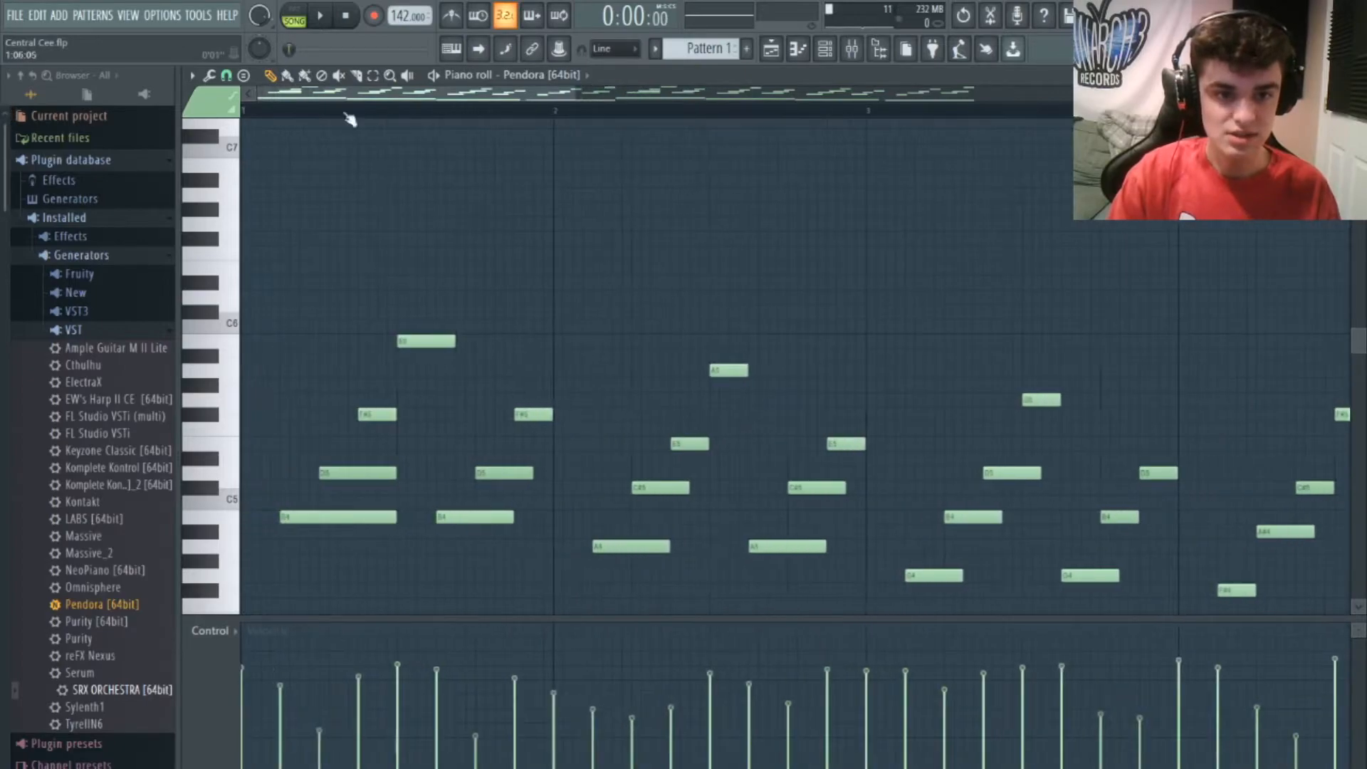
{"action": "left_click", "coordinate": [507, 75]}
{"action": "left_click", "coordinate": [544, 189]}
{"action": "scroll", "coordinate": [546, 301], "scroll_direction": "down", "scroll_amount": 6}
{"action": "scroll", "coordinate": [546, 303], "scroll_direction": "up", "scroll_amount": 1}
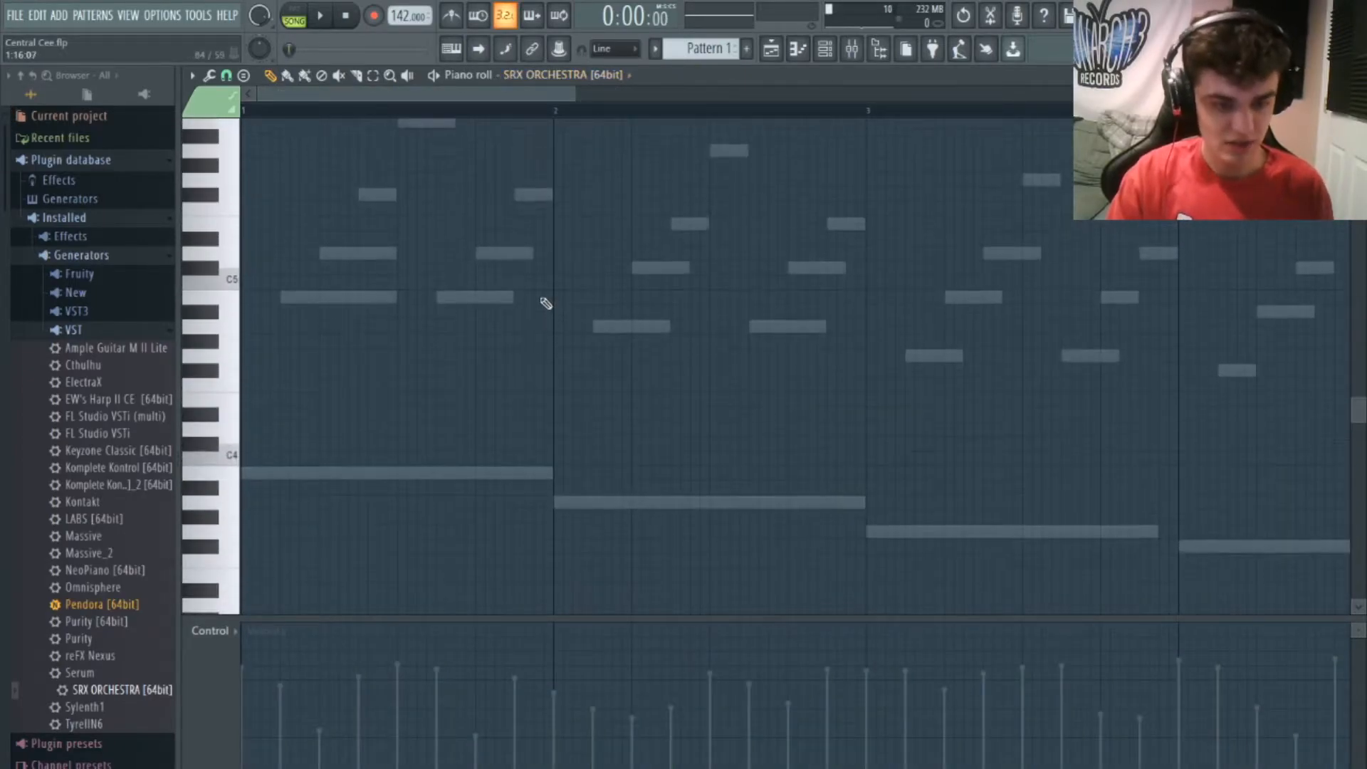
{"action": "scroll", "coordinate": [406, 390], "scroll_direction": "down", "scroll_amount": 5}
{"action": "left_click", "coordinate": [269, 430]}
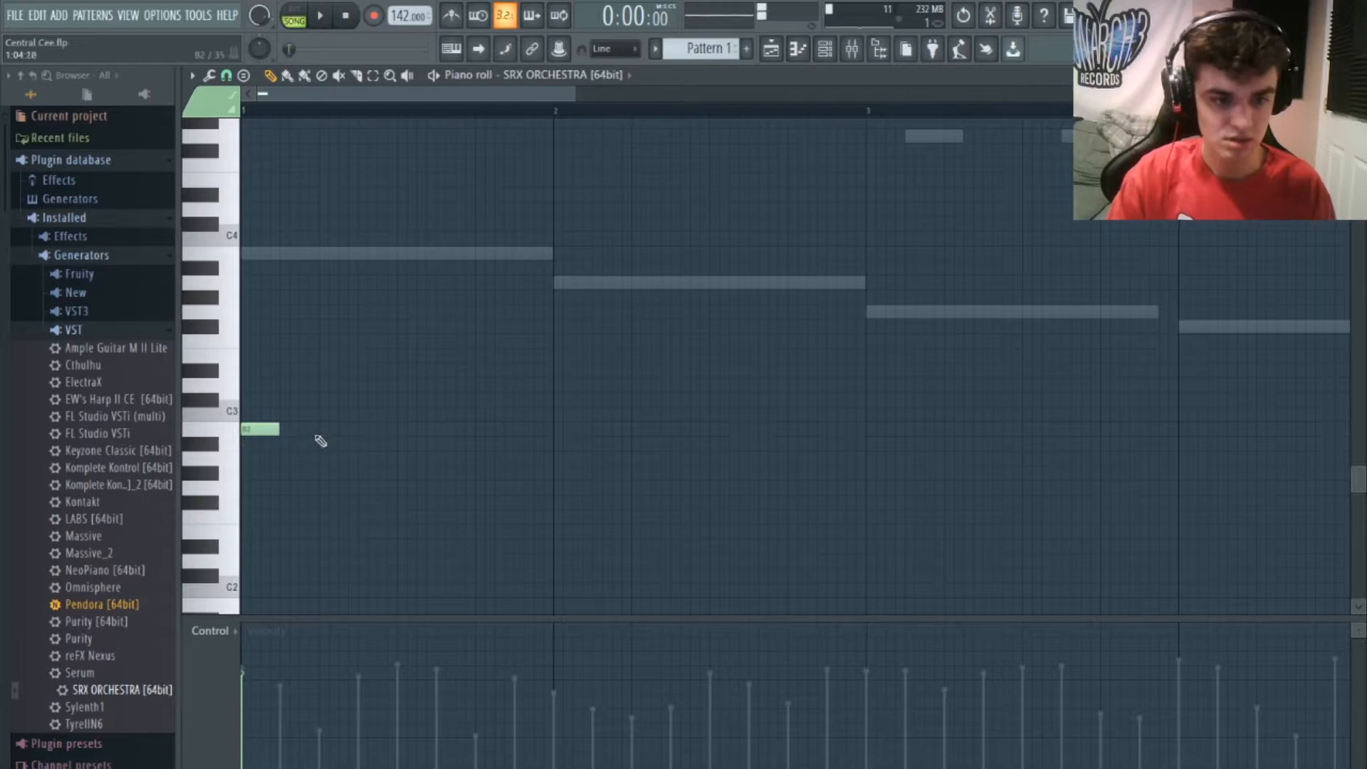
{"action": "left_click_drag", "start_coordinate": [279, 430], "coordinate": [552, 445]}
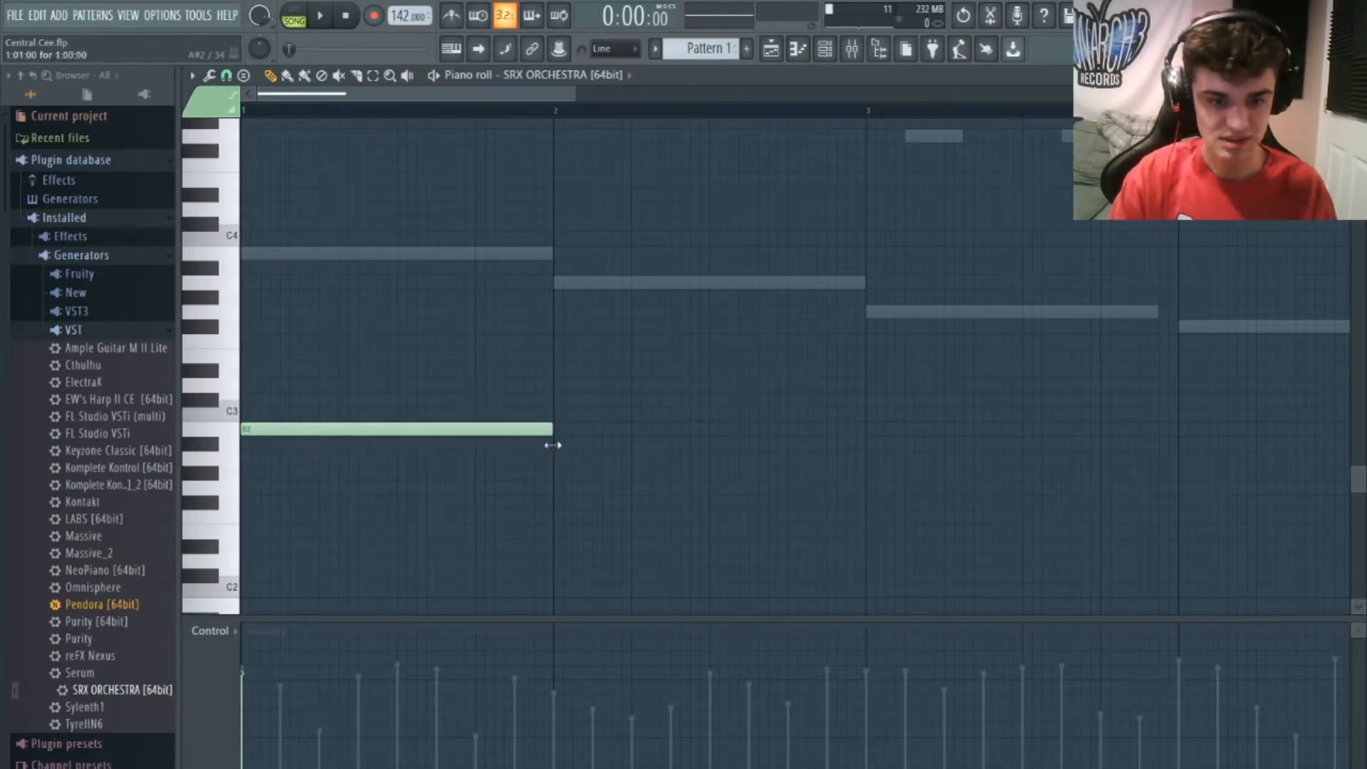
Continue the SRX ORCHESTRA bass line with one-bar notes: A2 in bar 2, G2 in bar 3 and F#2 in bar 4
{"action": "key", "text": "space"}
{"action": "left_click", "coordinate": [557, 459]}
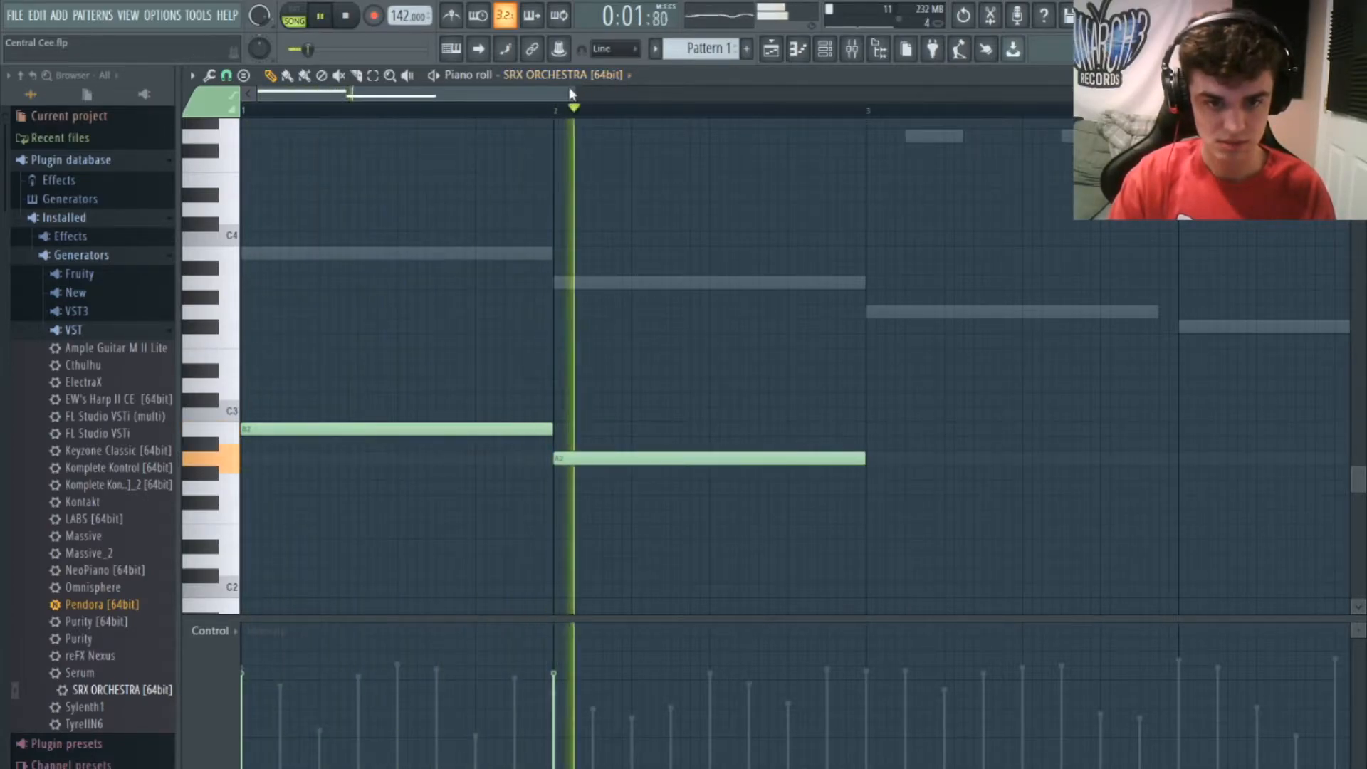
{"action": "left_click_drag", "start_coordinate": [571, 94], "coordinate": [1063, 94]}
{"action": "key", "text": "space"}
{"action": "left_click", "coordinate": [490, 472]}
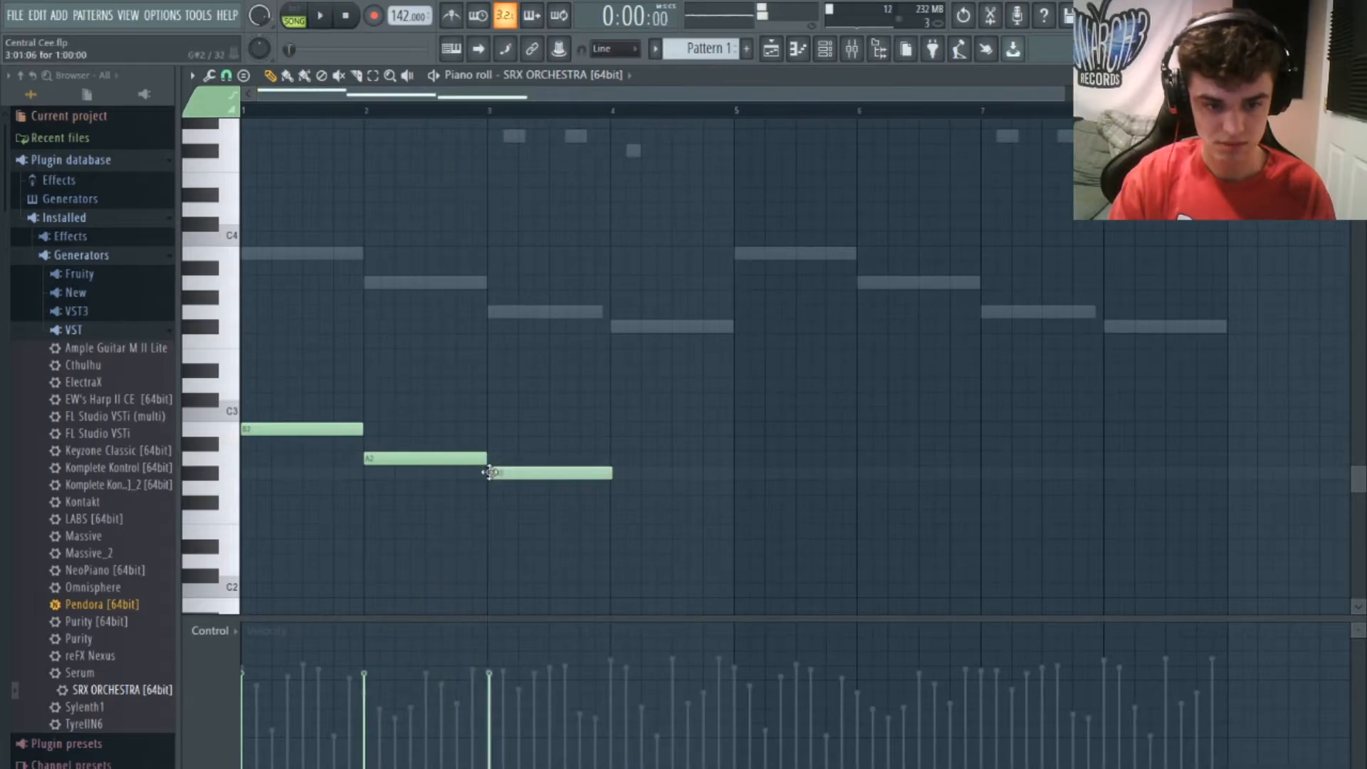
{"action": "left_click_drag", "start_coordinate": [549, 472], "coordinate": [549, 489]}
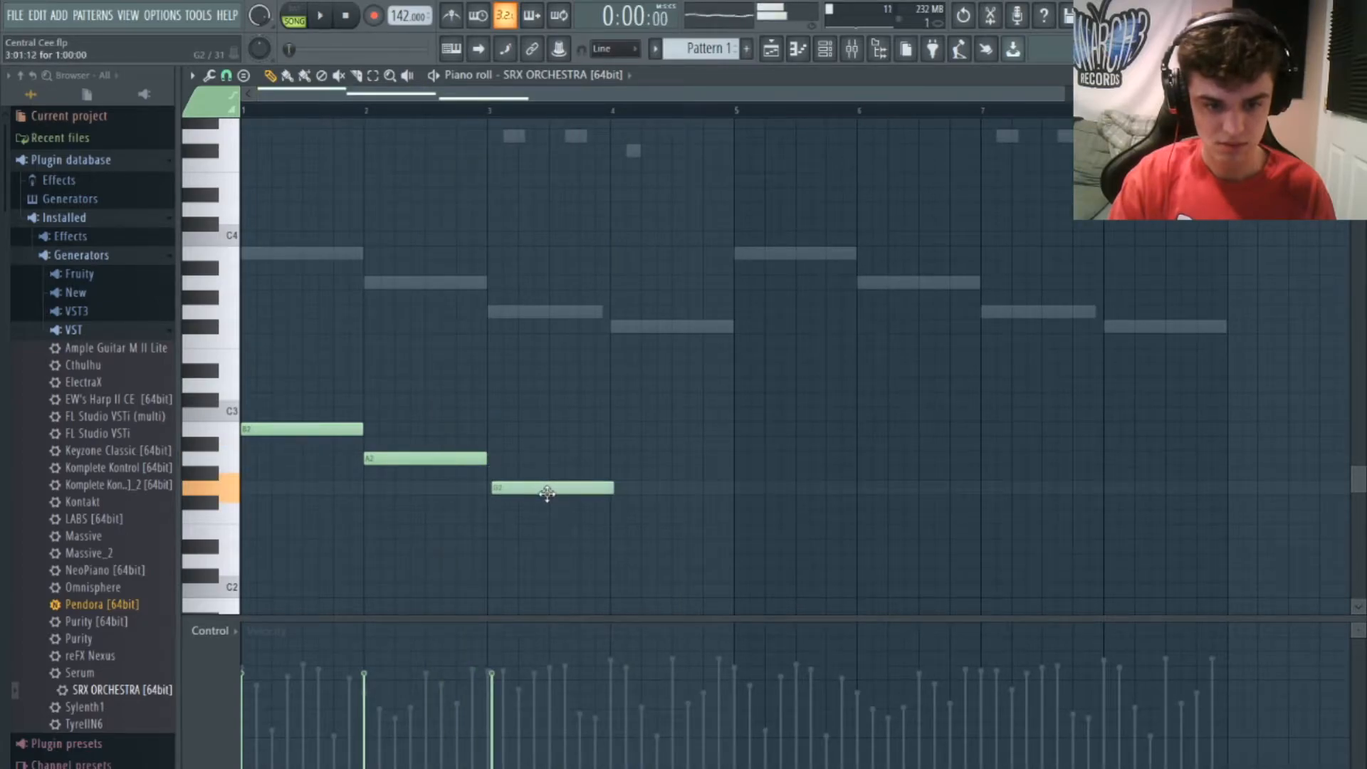
{"action": "left_click", "coordinate": [618, 504]}
Duplicate the four SRX ORCHESTRA notes into bars 5 to 8 and listen to the result
{"action": "key", "text": "ctrl+a"}
{"action": "left_click_drag", "start_coordinate": [303, 432], "coordinate": [807, 427]}
{"action": "key", "text": "space"}
{"action": "right_click", "coordinate": [648, 440]}
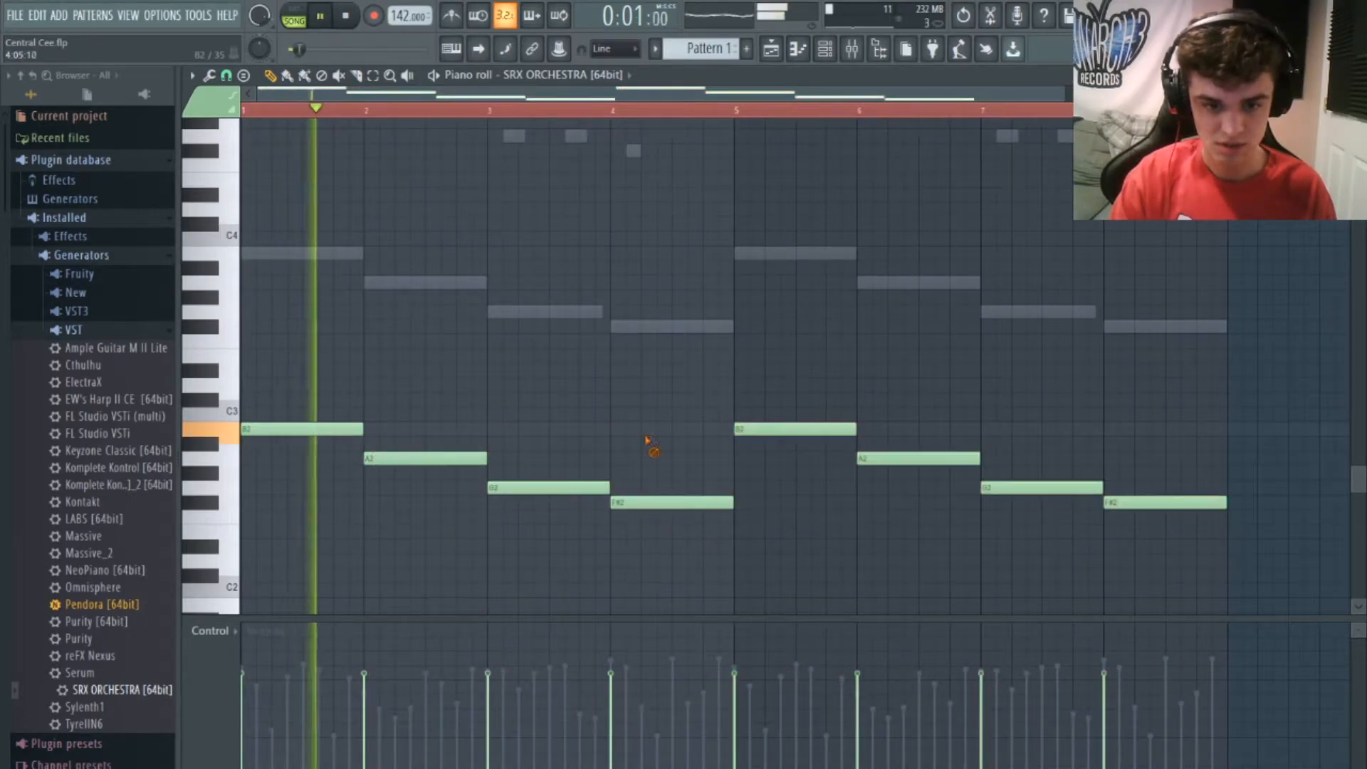
{"action": "scroll", "coordinate": [647, 441], "scroll_direction": "up", "scroll_amount": 2}
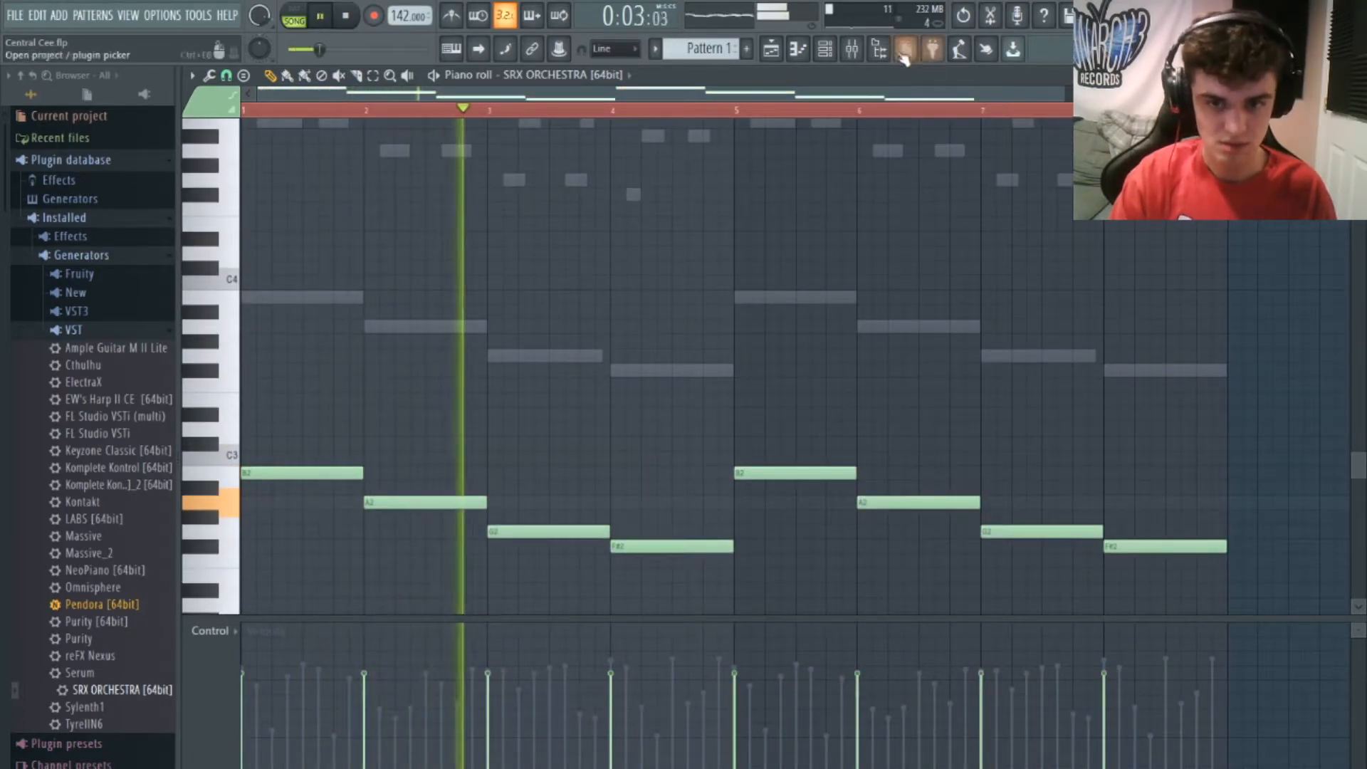
Route the SRX ORCHESTRA channel to mixer insert 6 and load Fruity parametric EQ 2 on that insert
{"action": "key", "text": "F9"}
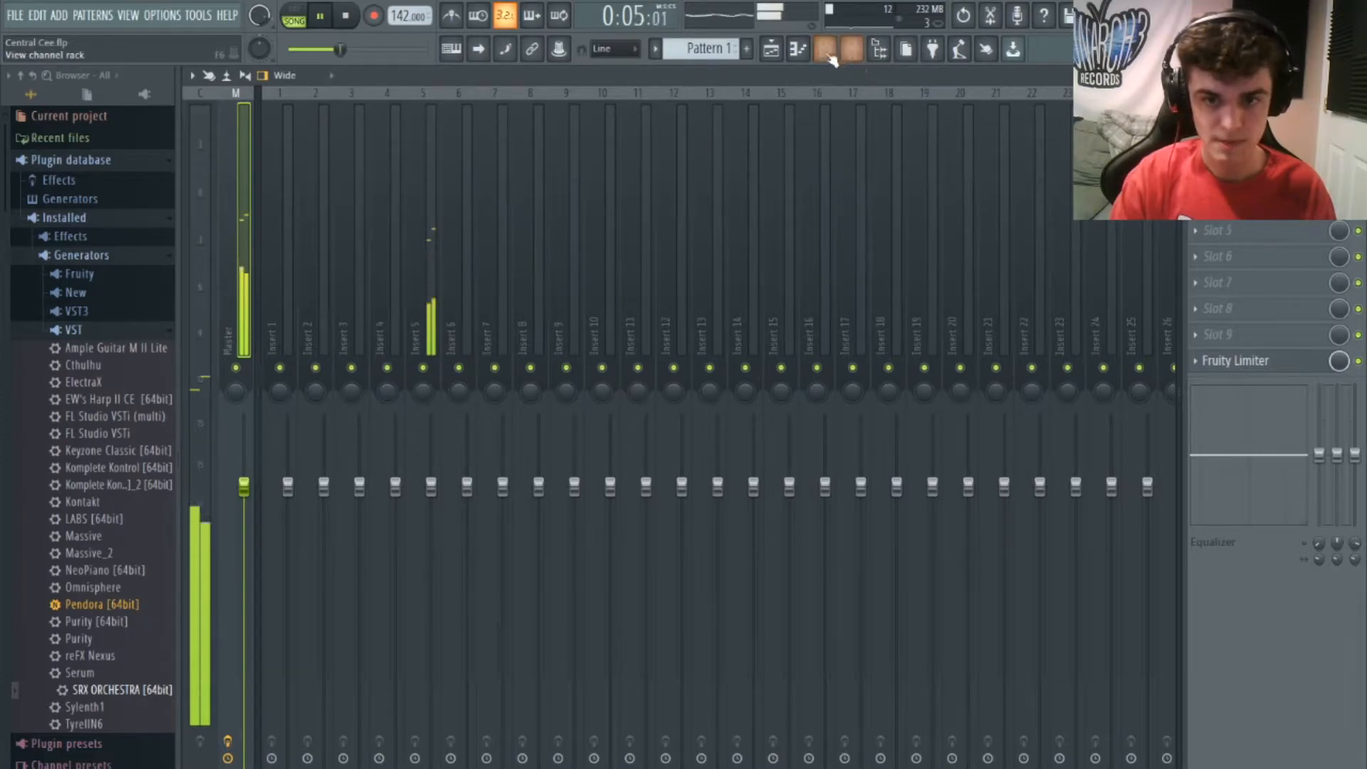
{"action": "left_click", "coordinate": [827, 52]}
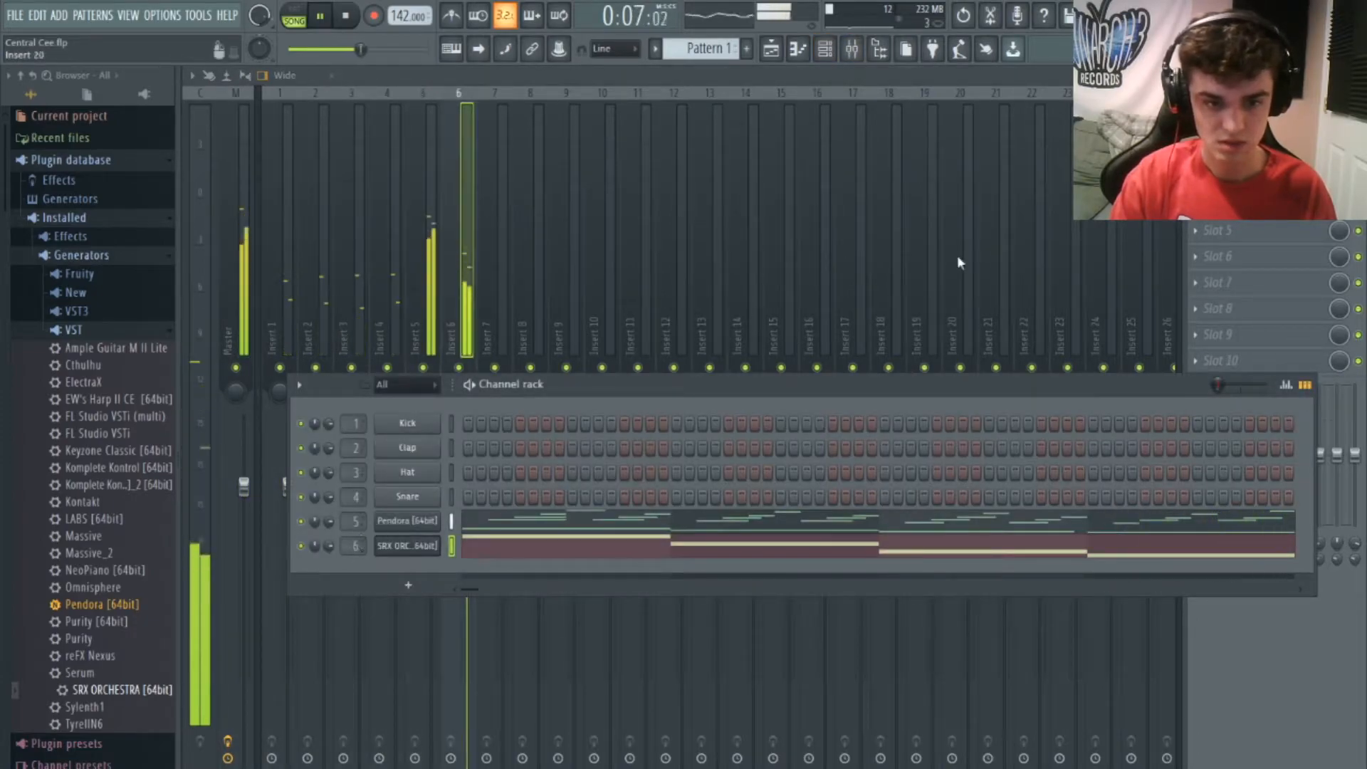
{"action": "left_click", "coordinate": [1196, 127]}
{"action": "left_click", "coordinate": [1132, 178]}
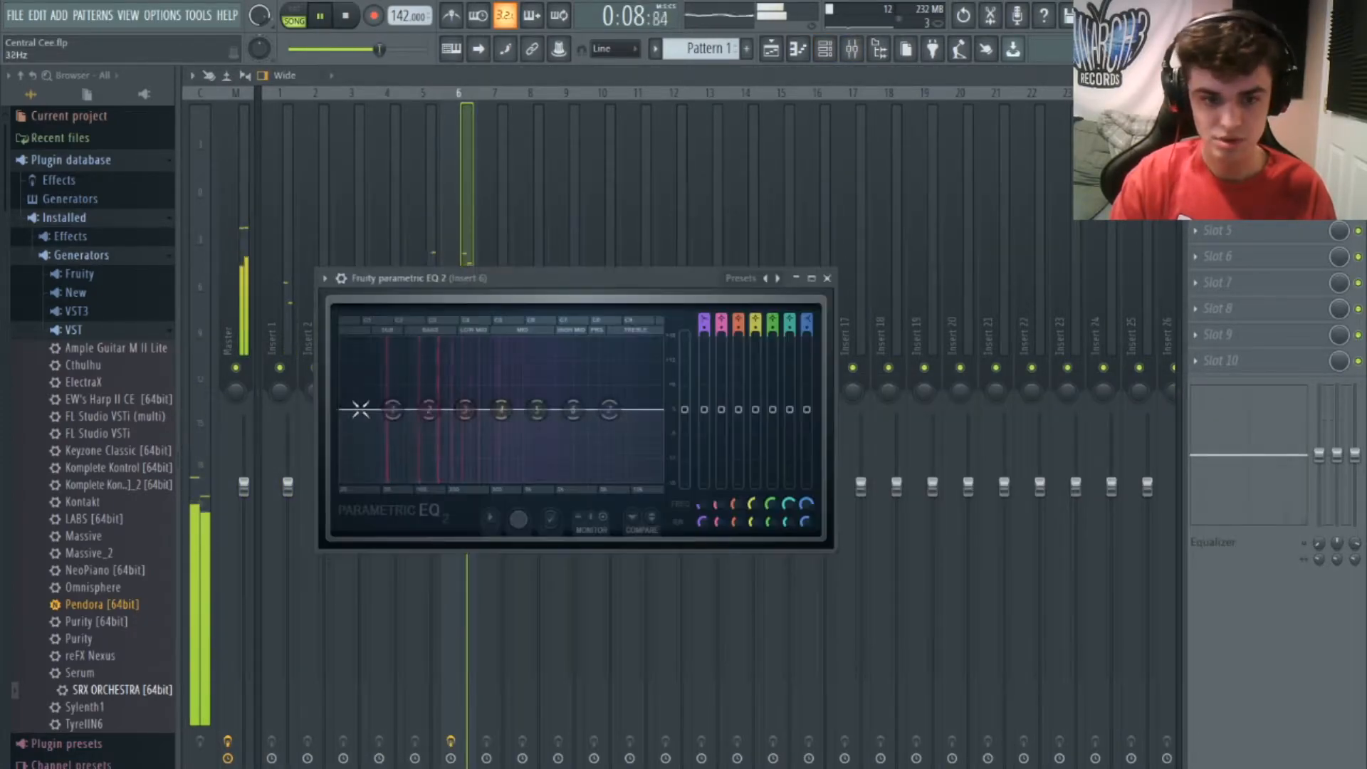
Cut the low end of insert 6 with EQ bands 1 and 2, and lower its fader to about 73%
{"action": "left_click_drag", "start_coordinate": [392, 410], "coordinate": [400, 458]}
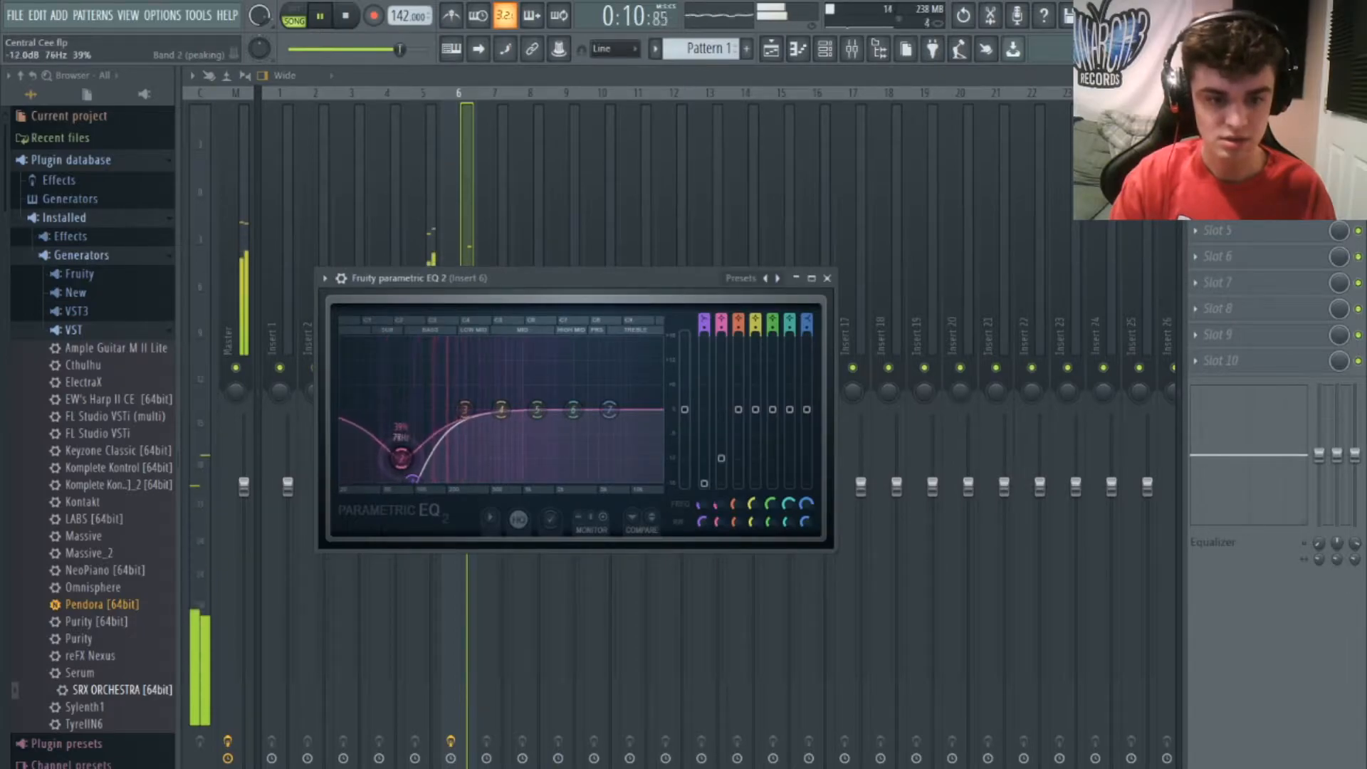
{"action": "left_click", "coordinate": [467, 228]}
{"action": "left_click_drag", "start_coordinate": [467, 490], "coordinate": [467, 562]}
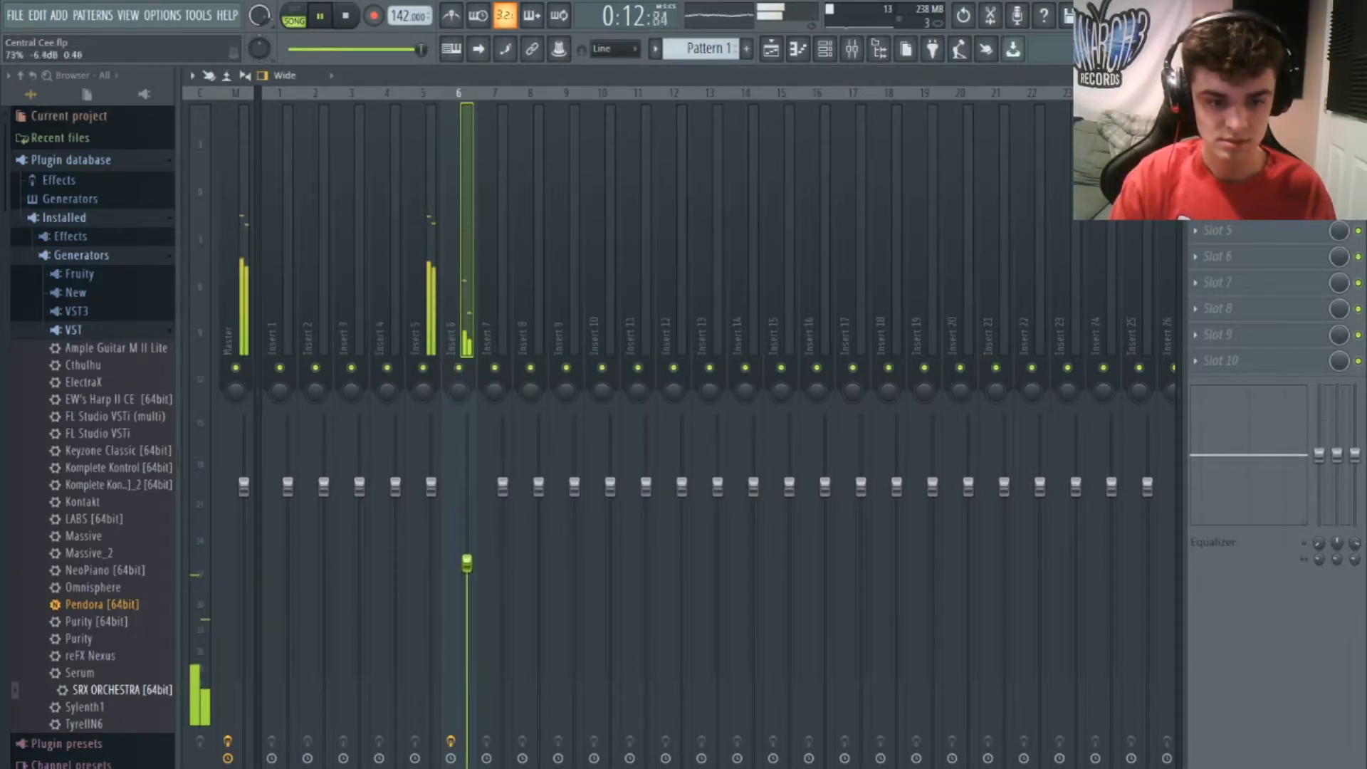
Copy all SRX ORCHESTRA notes one octave higher, starting at B3, and reduce the velocity of the copies to about 34%
{"action": "left_click", "coordinate": [798, 50]}
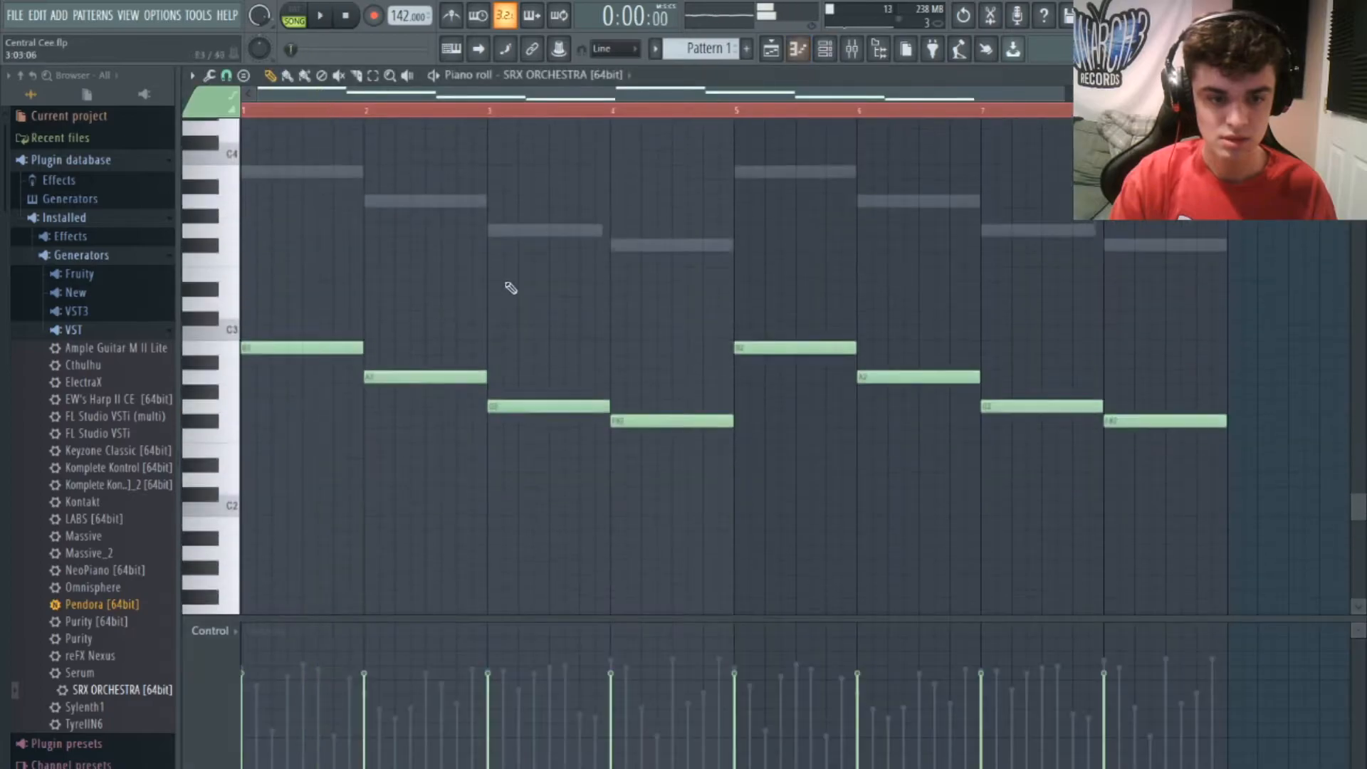
{"action": "key", "text": "space"}
{"action": "left_click_drag", "start_coordinate": [131, 213], "coordinate": [133, 168]}
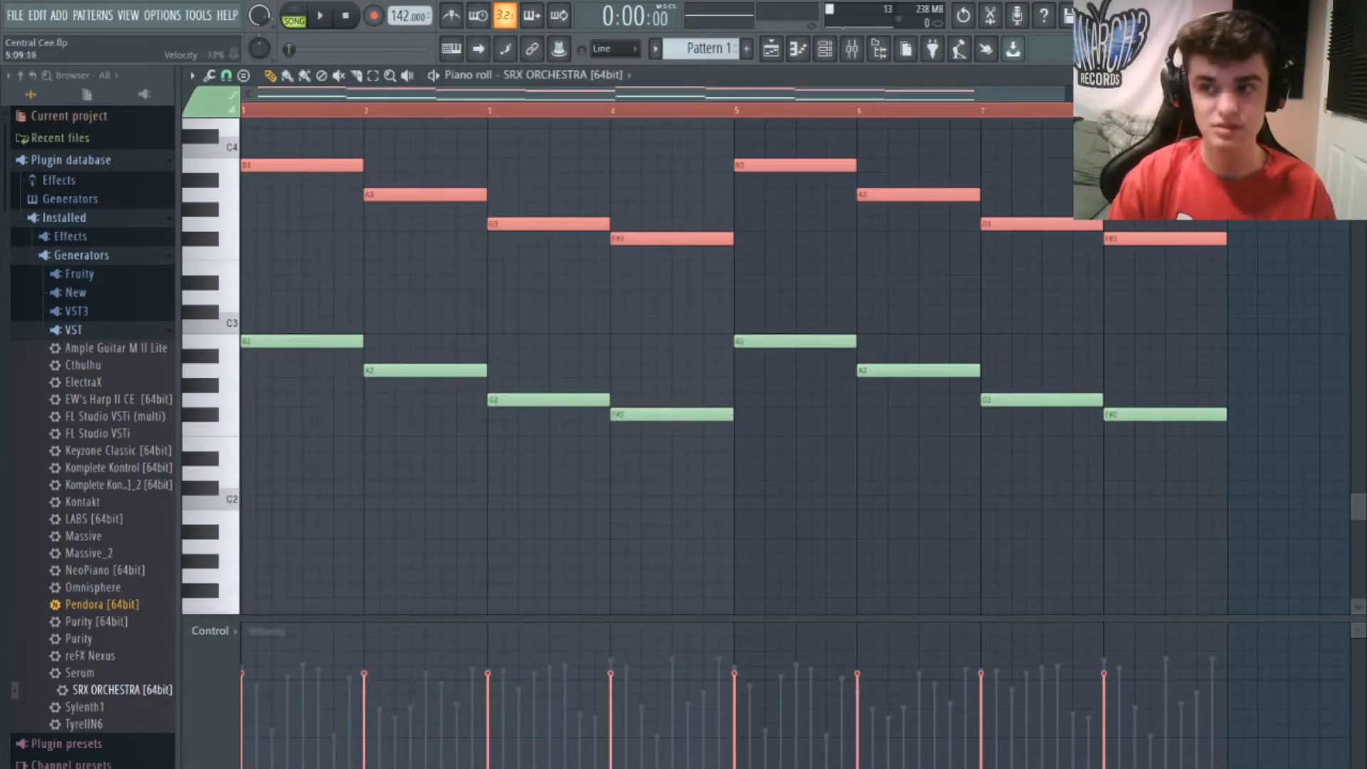
{"action": "left_click_drag", "start_coordinate": [982, 766], "coordinate": [454, 744]}
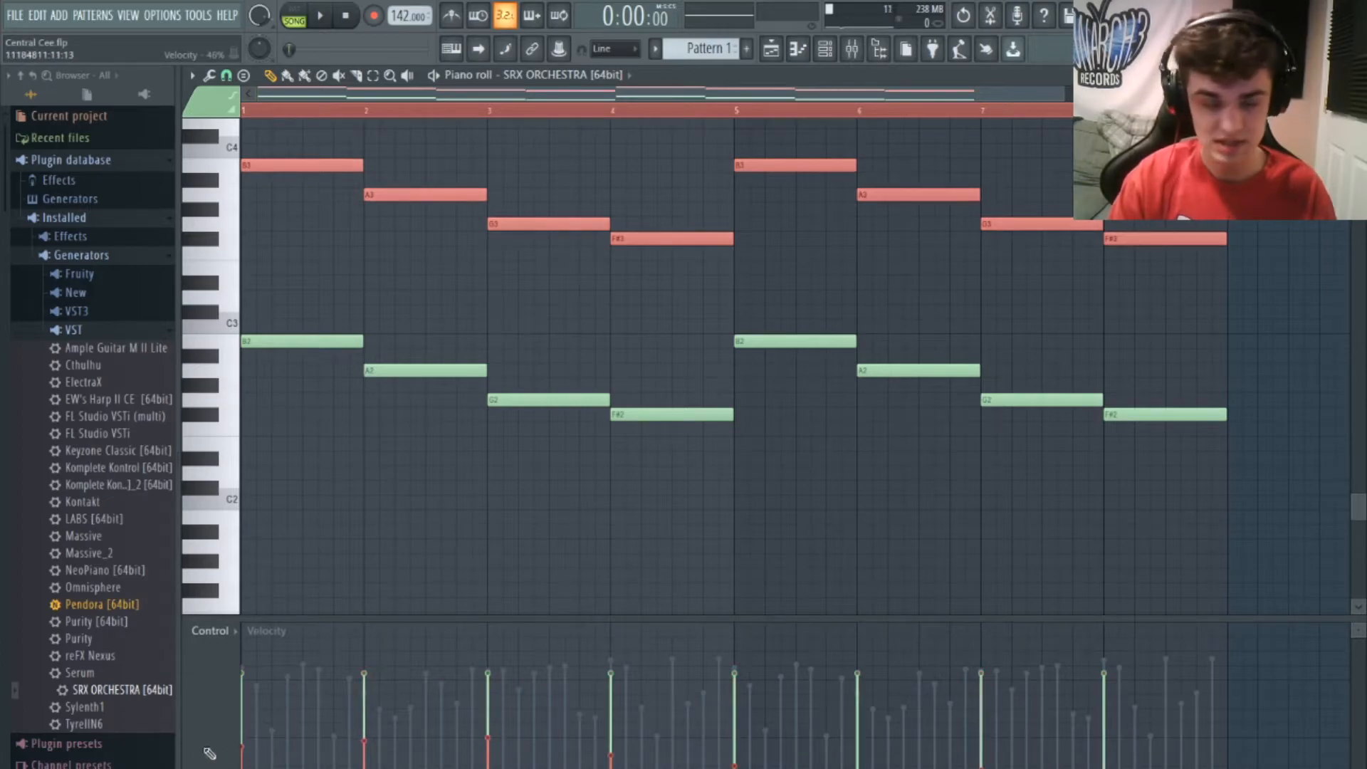
Play the layered orchestra part and lower the fader of mixer insert 6 slightly further
{"action": "key", "text": "space"}
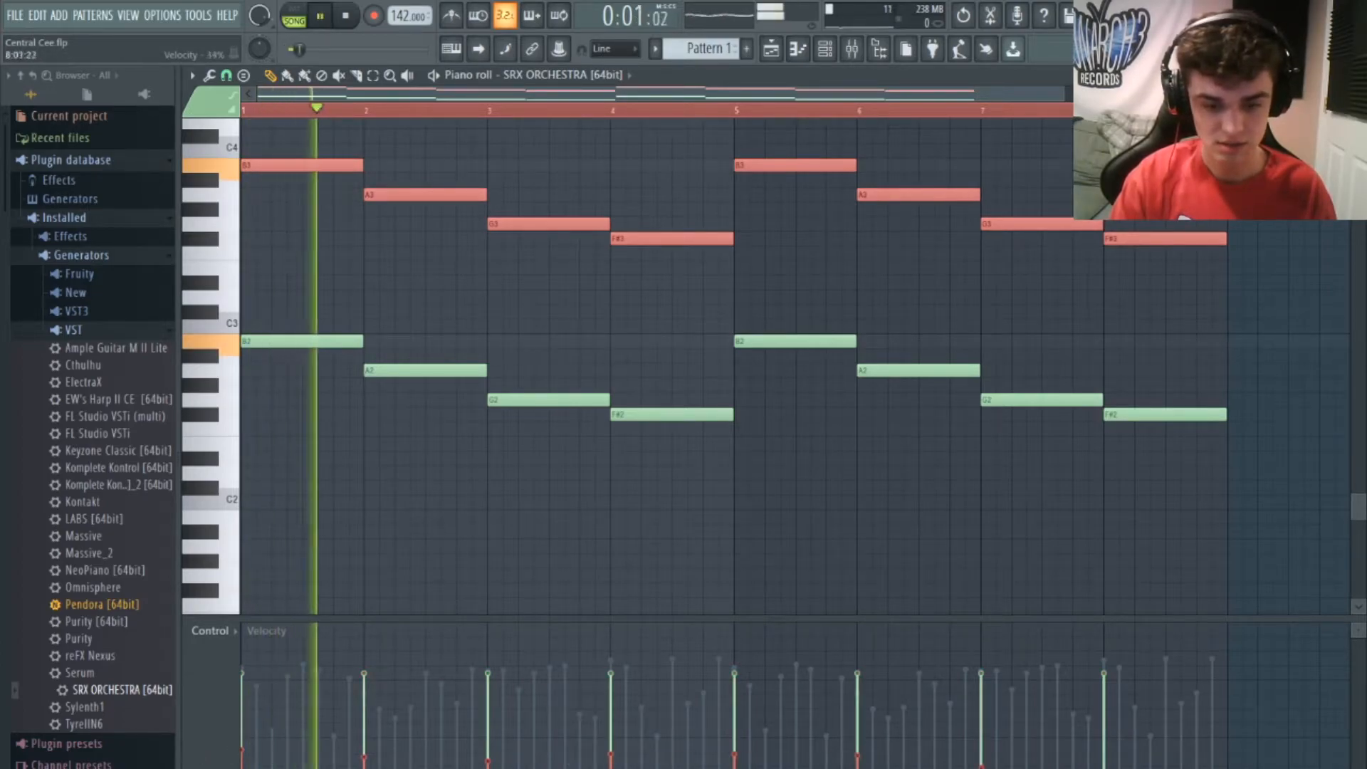
{"action": "key", "text": "F9"}
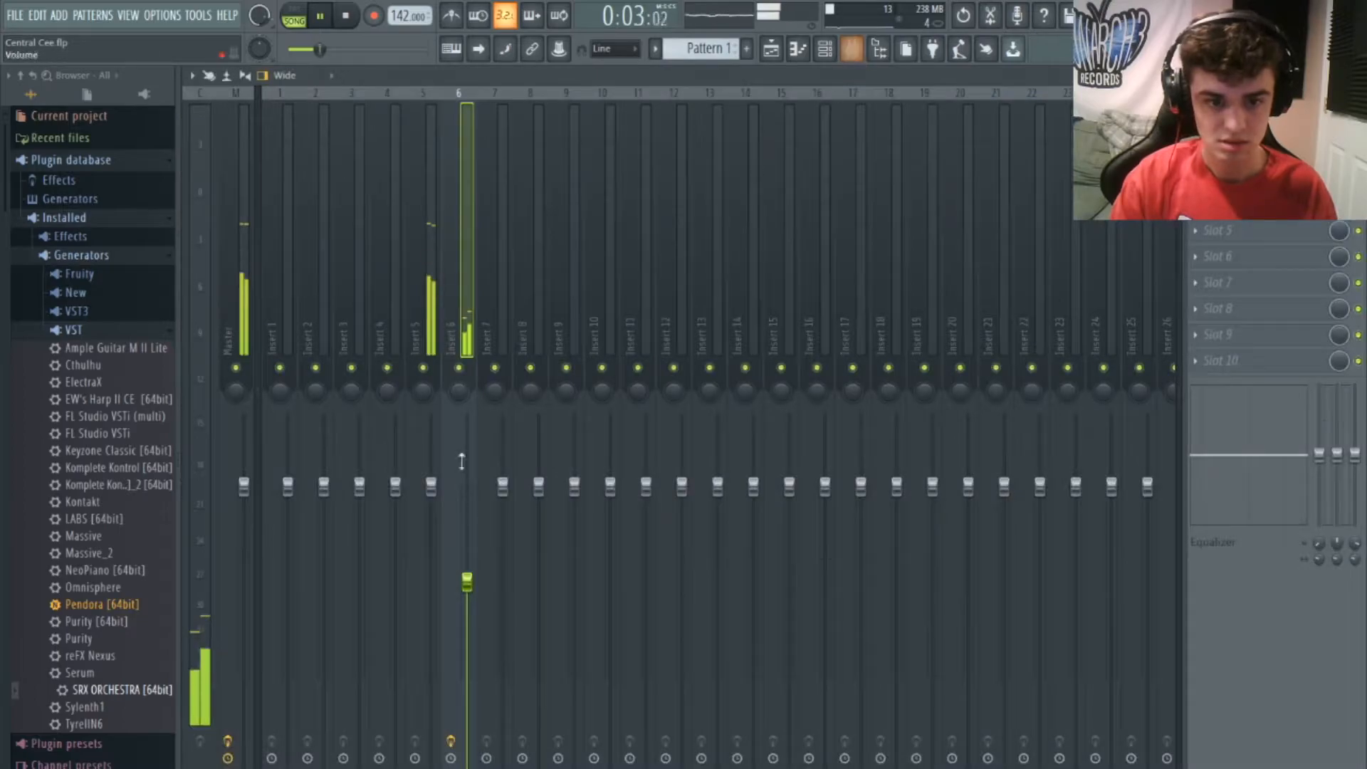
{"action": "left_click_drag", "start_coordinate": [470, 588], "coordinate": [468, 586]}
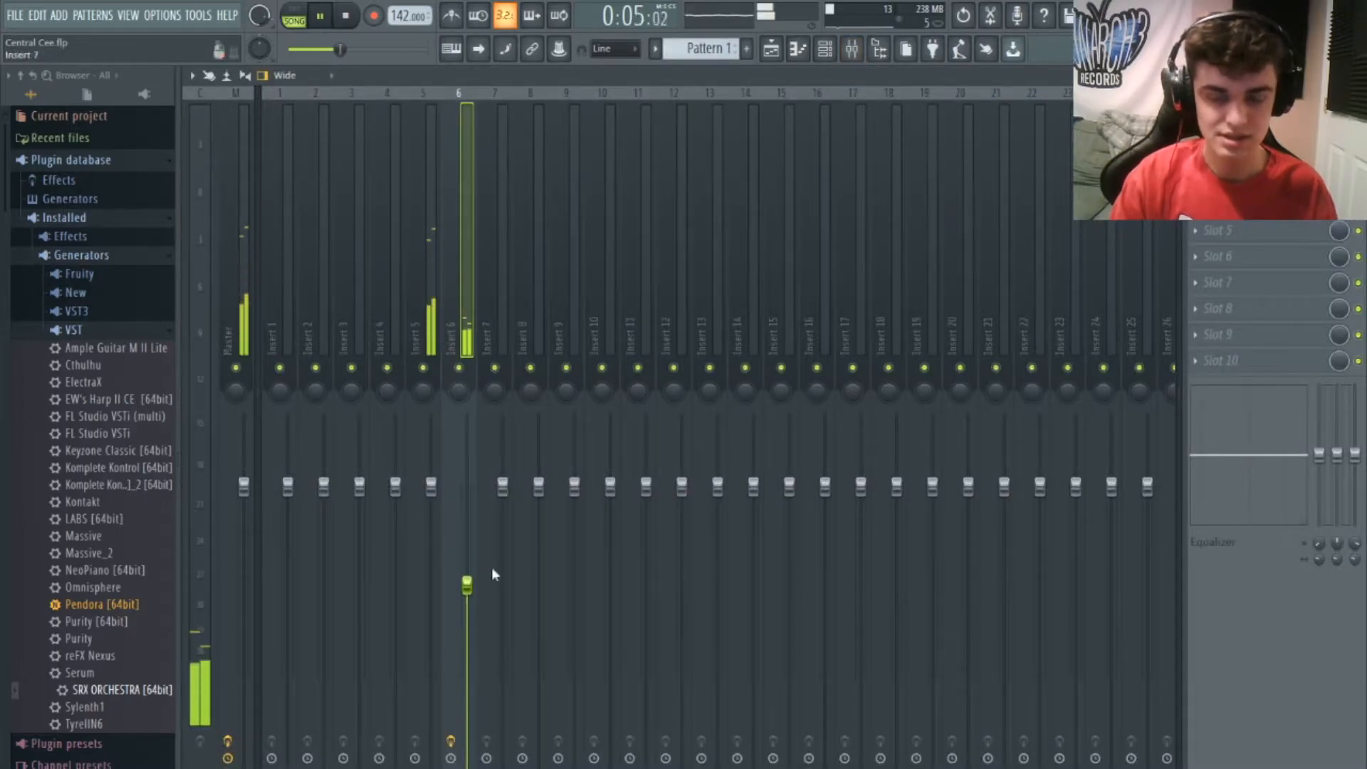
Add Fruity parametric EQ 2 to mixer insert 5 and cut its lows with band 1 at about 95 Hz and -18 dB
{"action": "left_click", "coordinate": [432, 284]}
{"action": "left_click", "coordinate": [1195, 127]}
{"action": "left_click", "coordinate": [890, 289]}
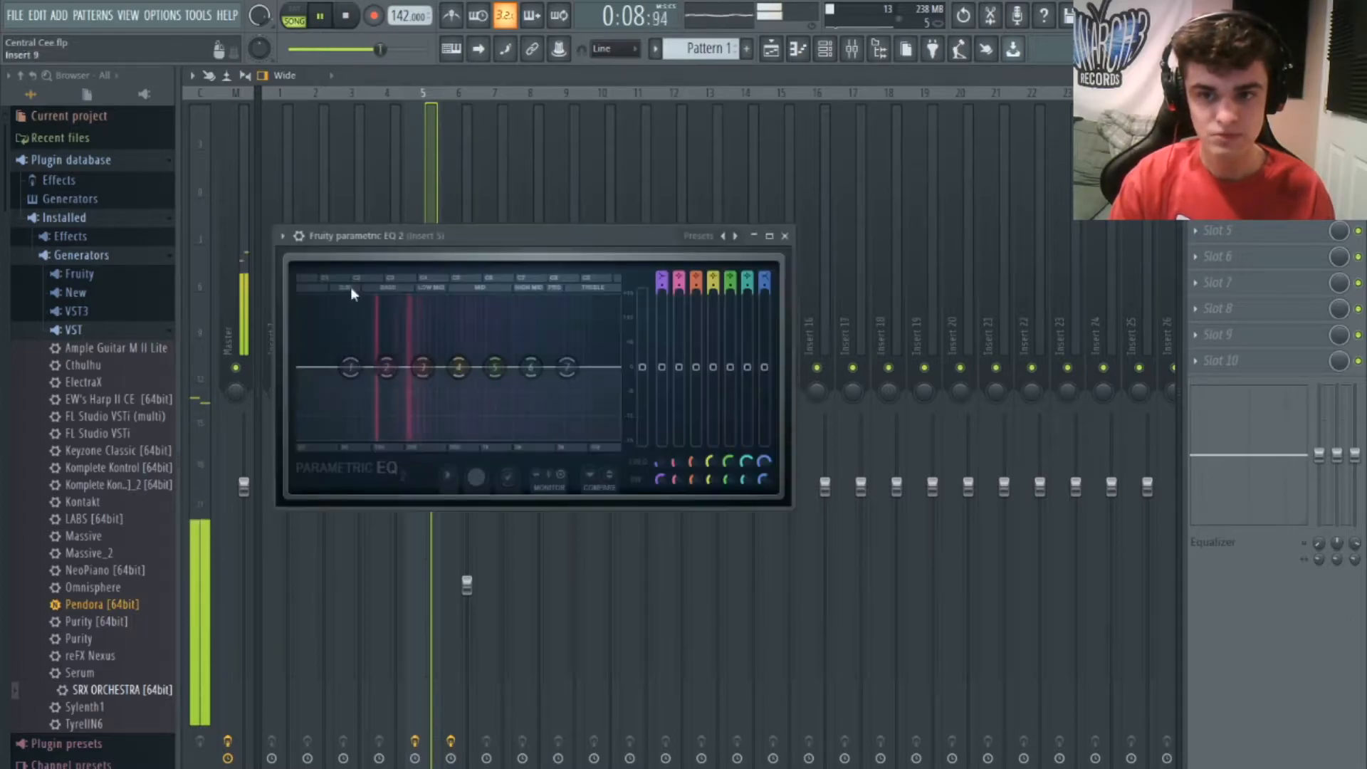
{"action": "left_click_drag", "start_coordinate": [350, 367], "coordinate": [369, 435]}
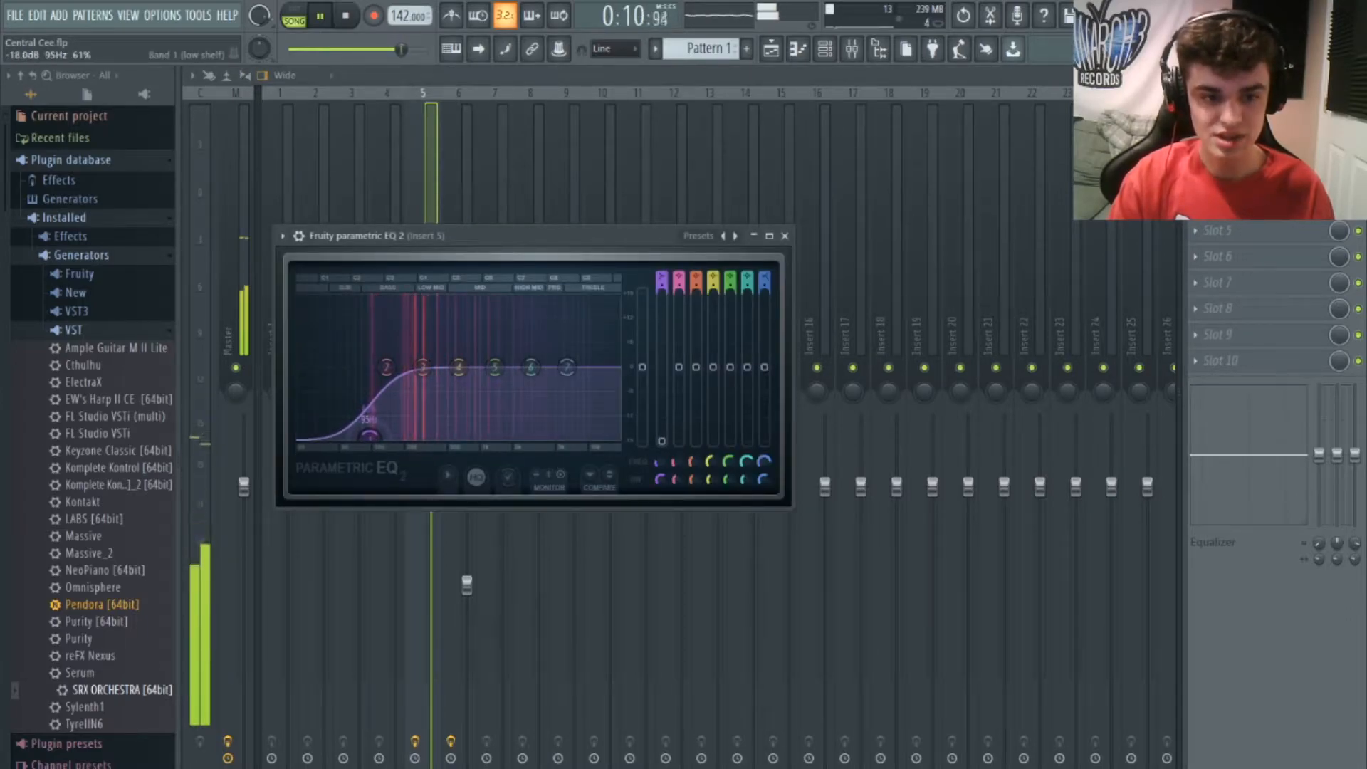
Clone Pattern 1 in the playlist, place Pattern 2 at the start of Track 2 and remove the Pattern 1 clip from Track 1
{"action": "left_click", "coordinate": [779, 57]}
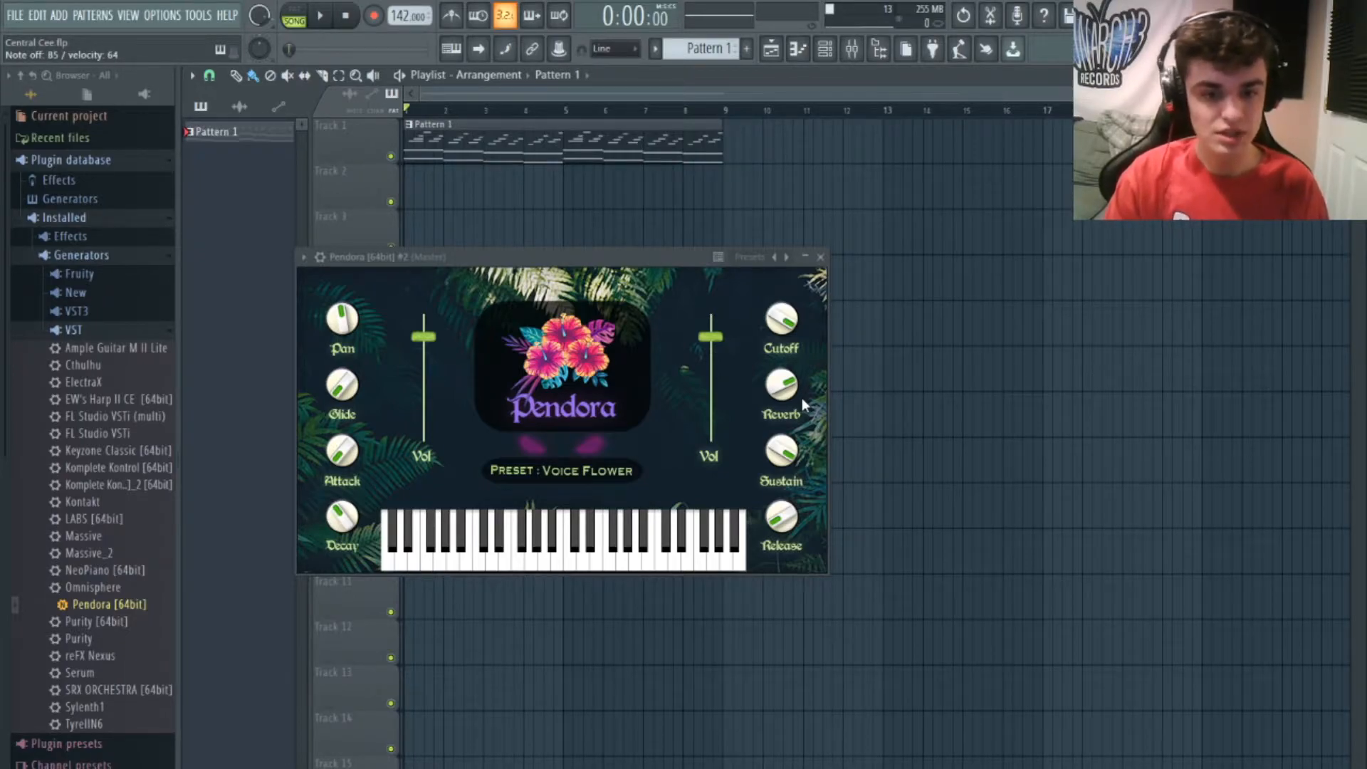
{"action": "double_click", "coordinate": [487, 145]}
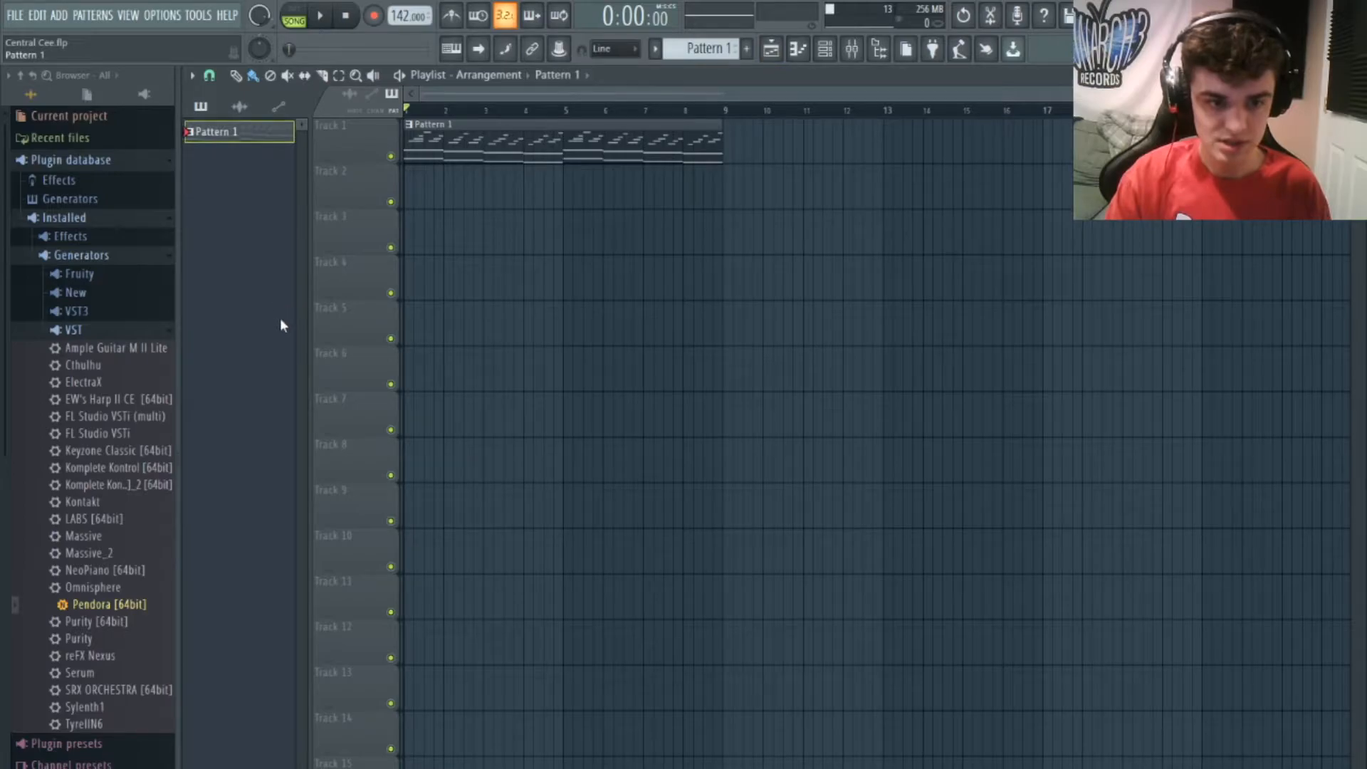
{"action": "left_click", "coordinate": [281, 319]}
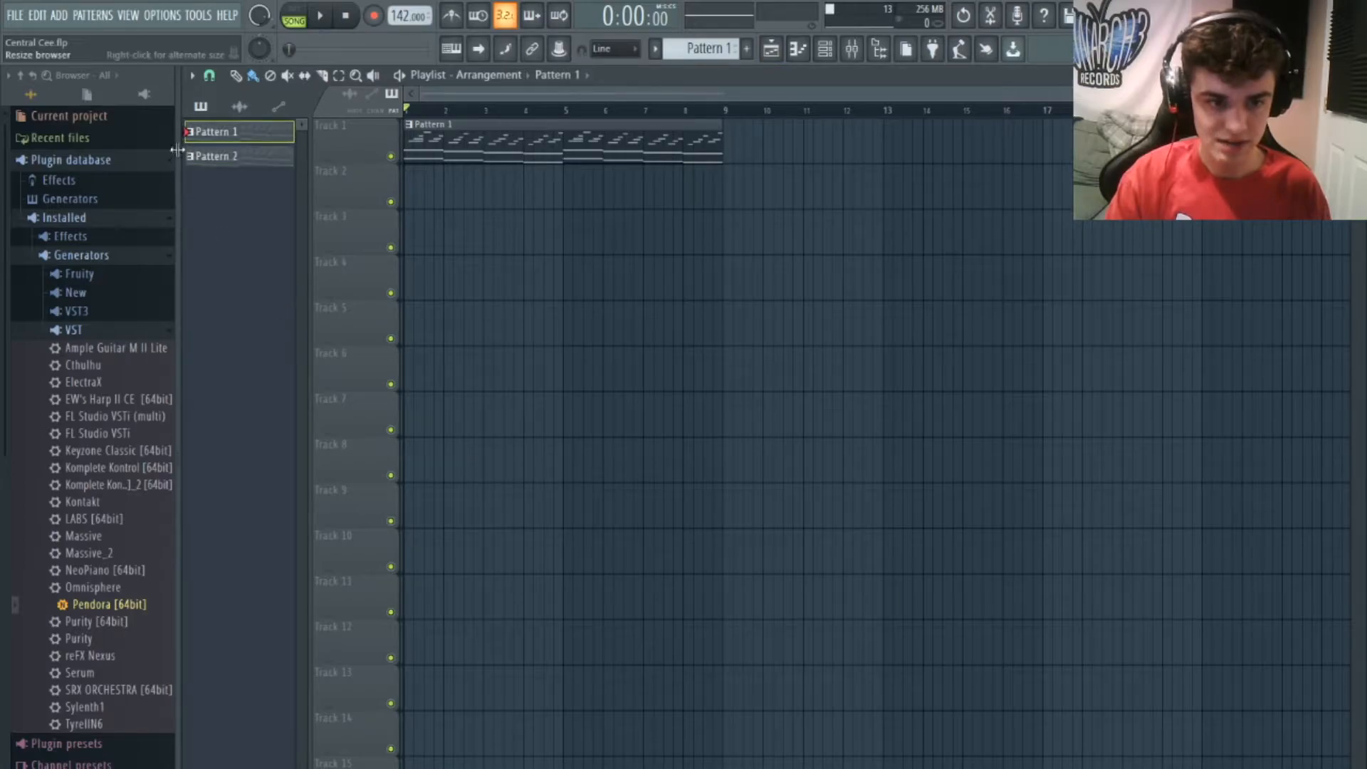
{"action": "left_click_drag", "start_coordinate": [512, 222], "coordinate": [384, 152]}
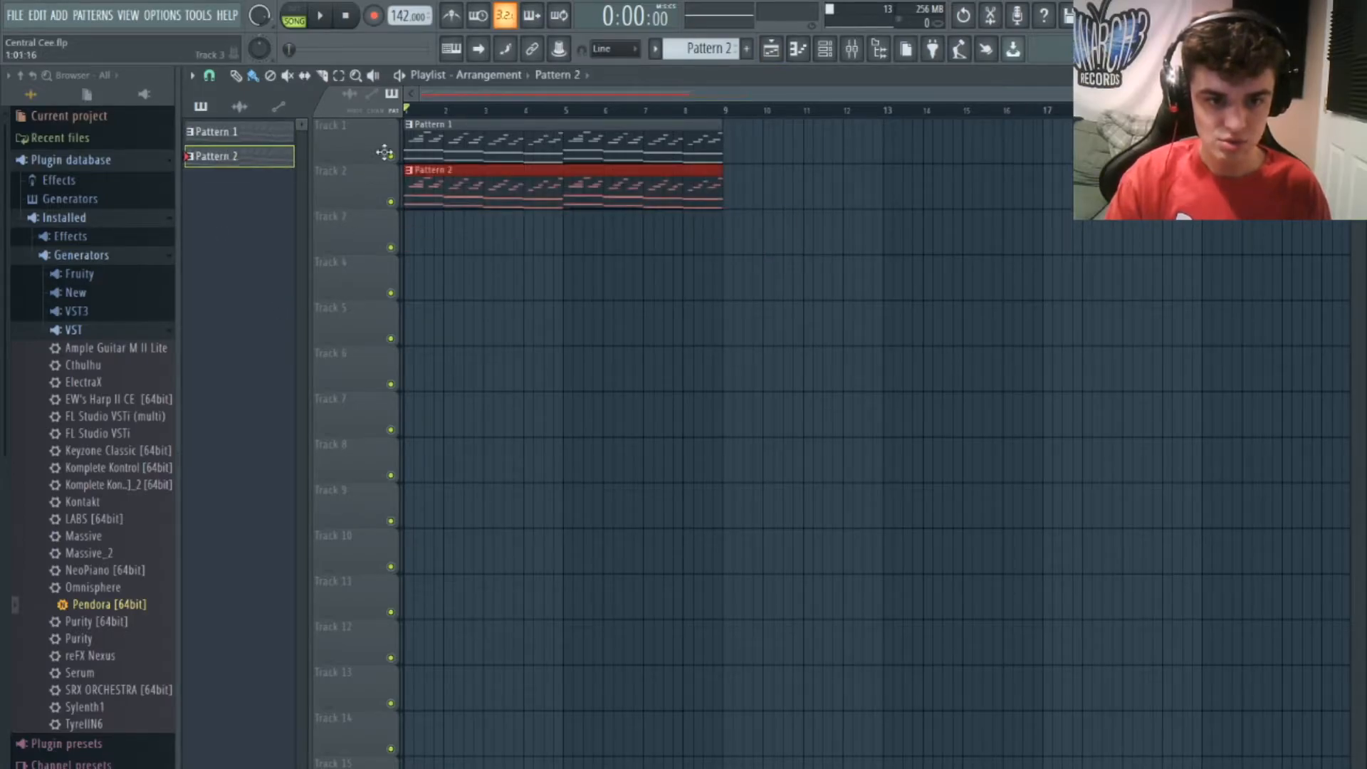
{"action": "right_click", "coordinate": [482, 131]}
Open the Pendora #2 voice part of Pattern 2 and add a one-bar B5 note starting halfway through bar 1
{"action": "double_click", "coordinate": [473, 190]}
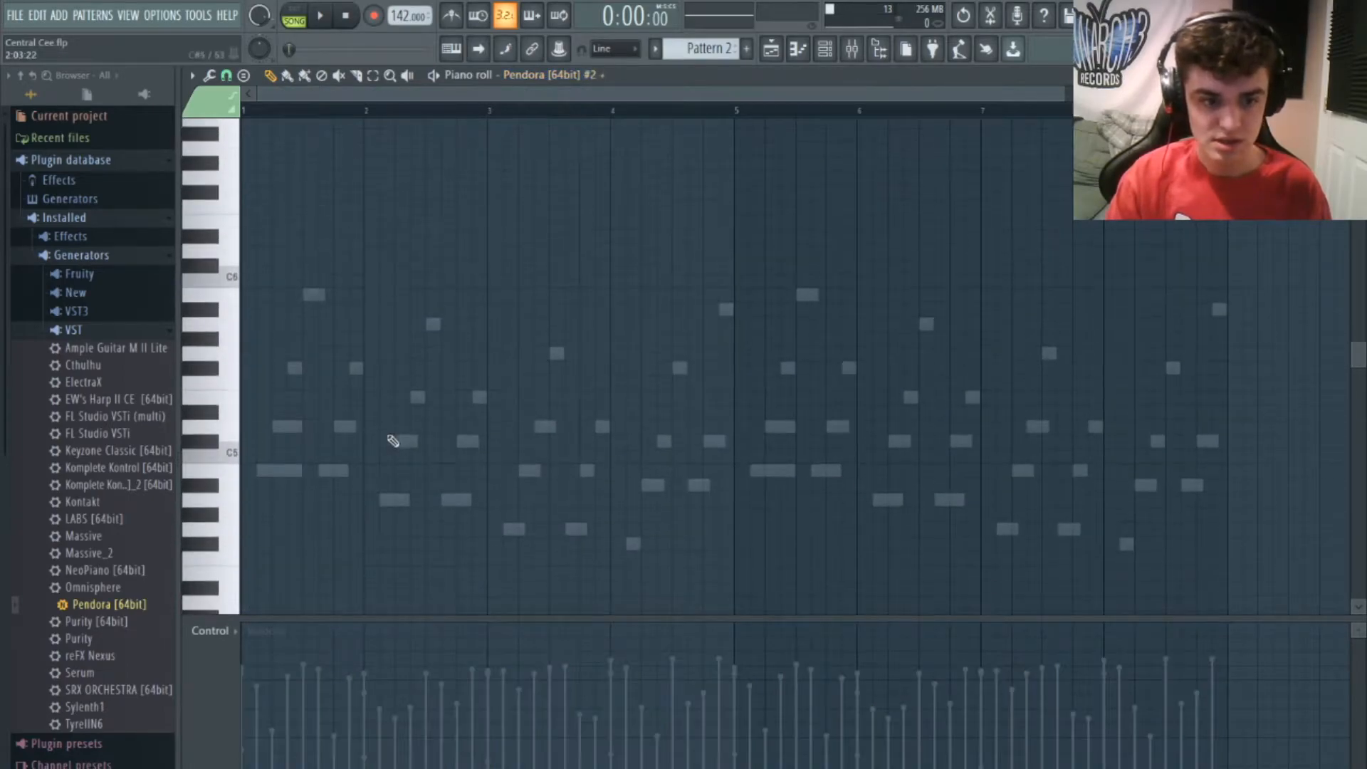
{"action": "scroll", "coordinate": [391, 438], "scroll_direction": "down", "scroll_amount": 5}
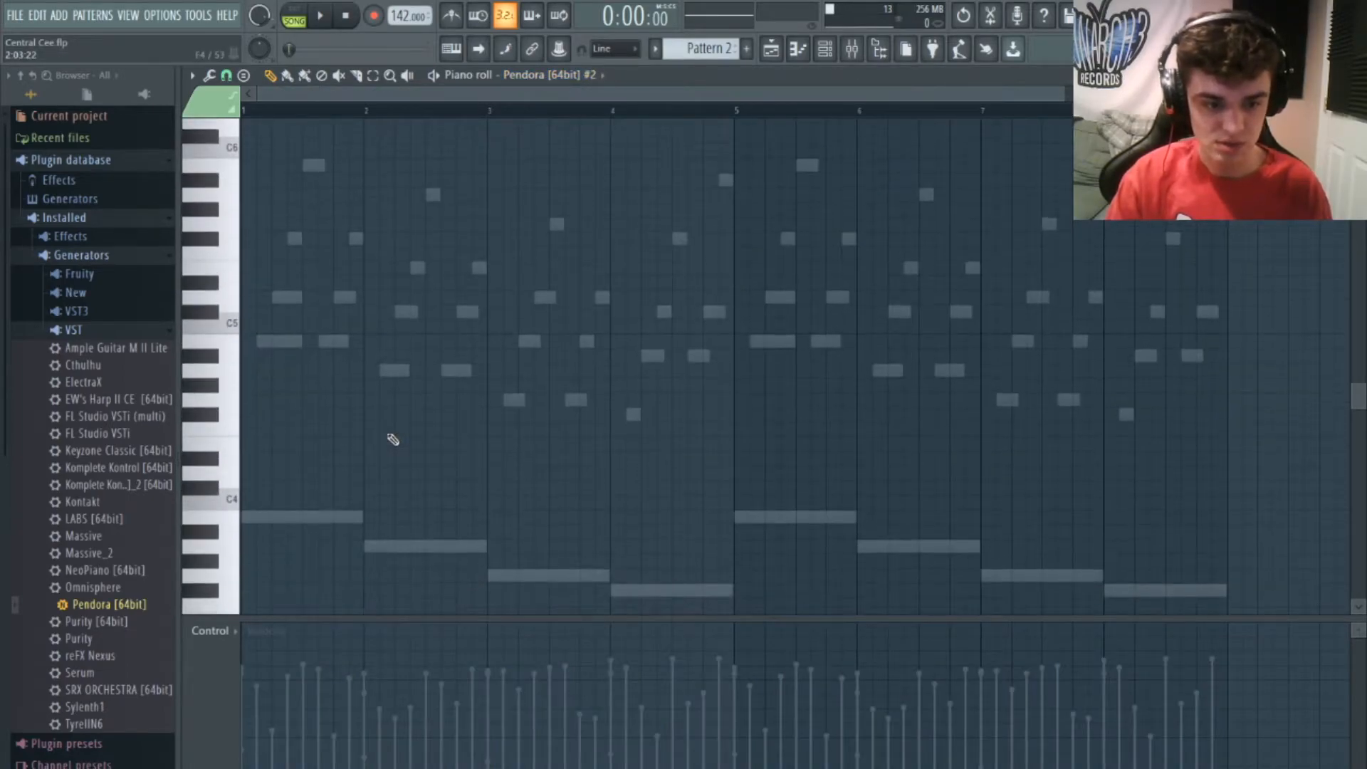
{"action": "scroll", "coordinate": [393, 439], "scroll_direction": "up", "scroll_amount": 2}
{"action": "key", "text": "space"}
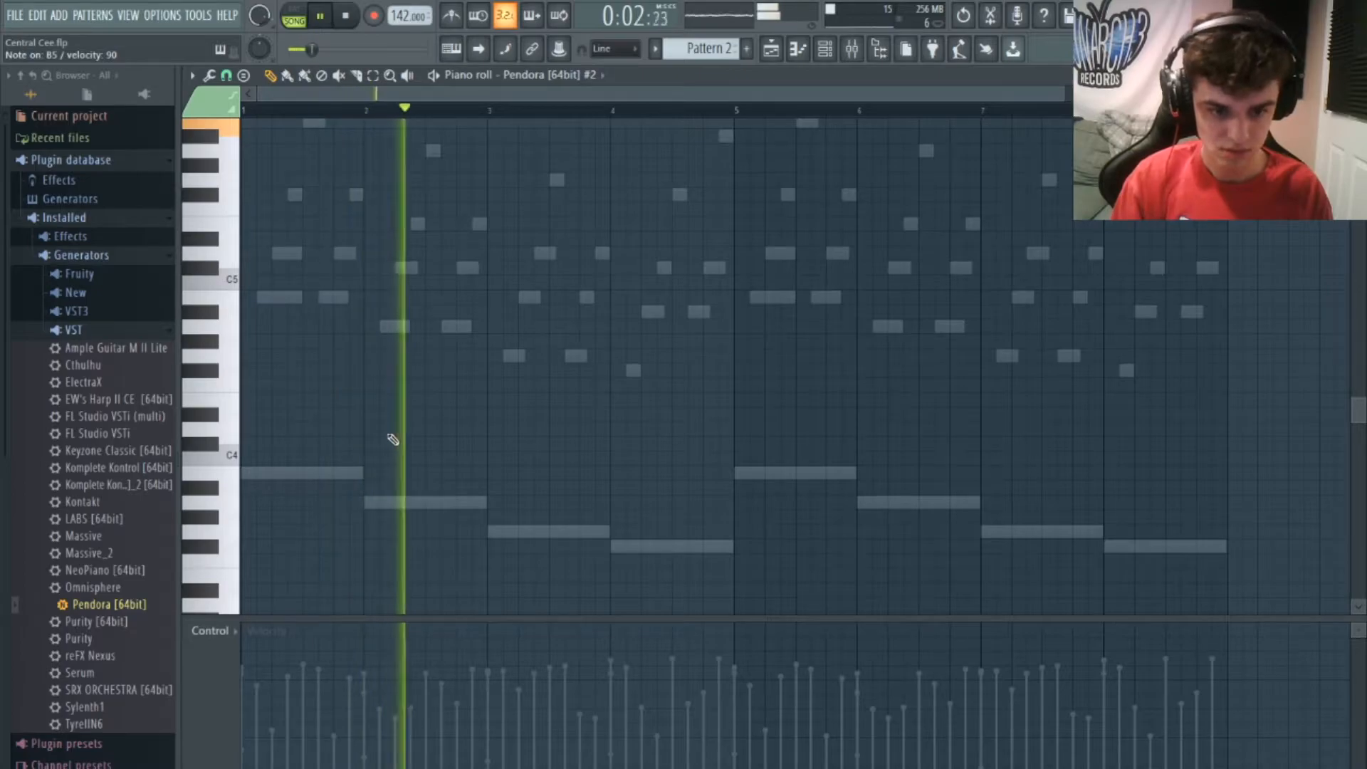
{"action": "key", "text": "space"}
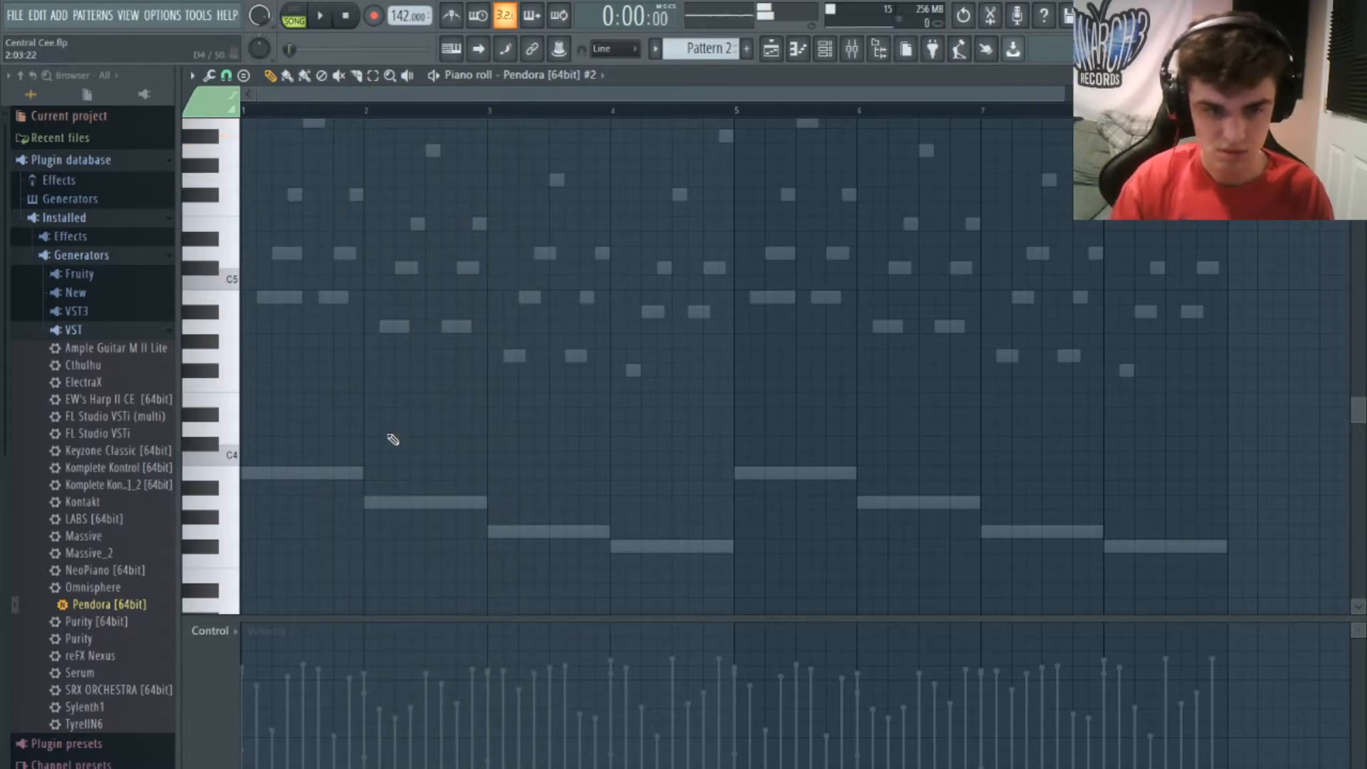
{"action": "key", "text": "space"}
{"action": "scroll", "coordinate": [396, 427], "scroll_direction": "up", "scroll_amount": 2}
{"action": "key", "text": "space"}
{"action": "key", "text": "space"}
{"action": "left_click", "coordinate": [313, 208]}
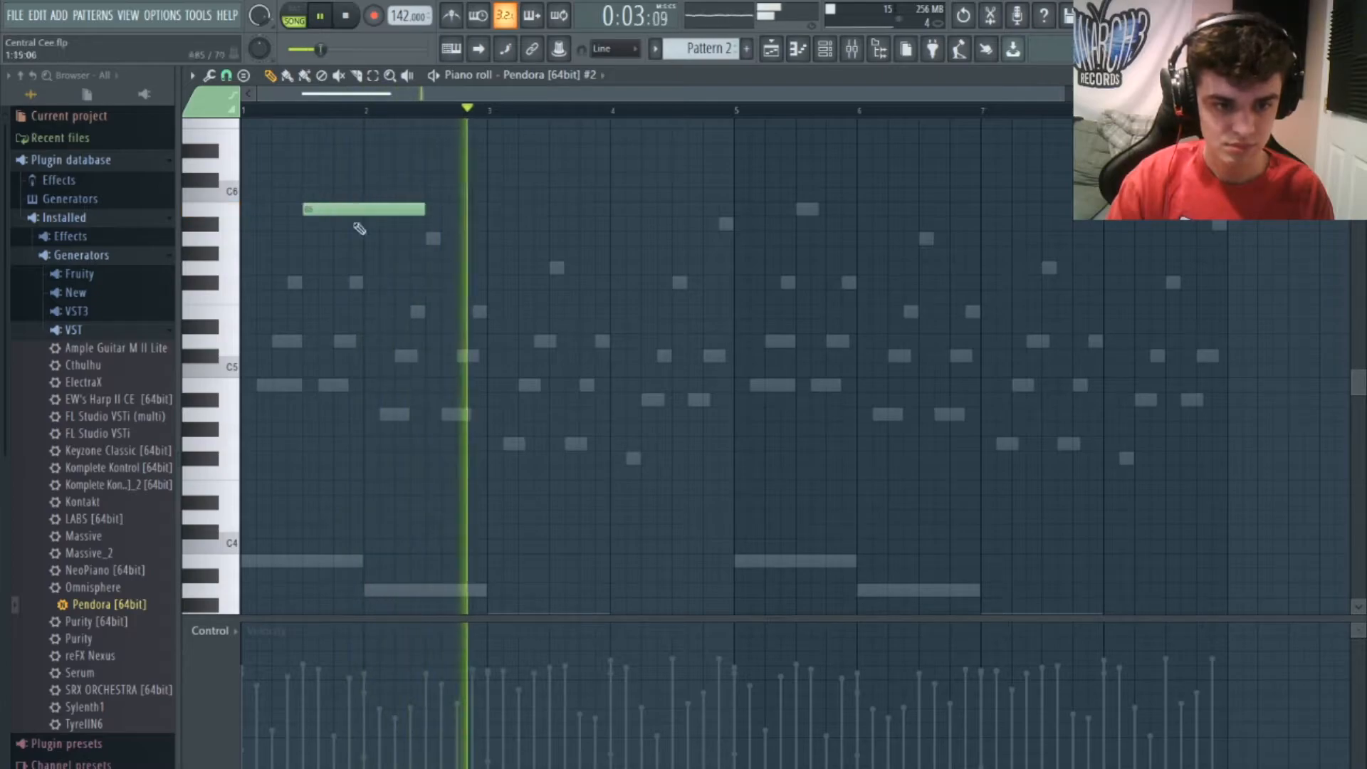
{"action": "key", "text": "space"}
Add a half-bar G5 note midway through bar 3 and a full-bar F#5 note in bar 4, and lower the notes' velocity
{"action": "left_click", "coordinate": [553, 268]}
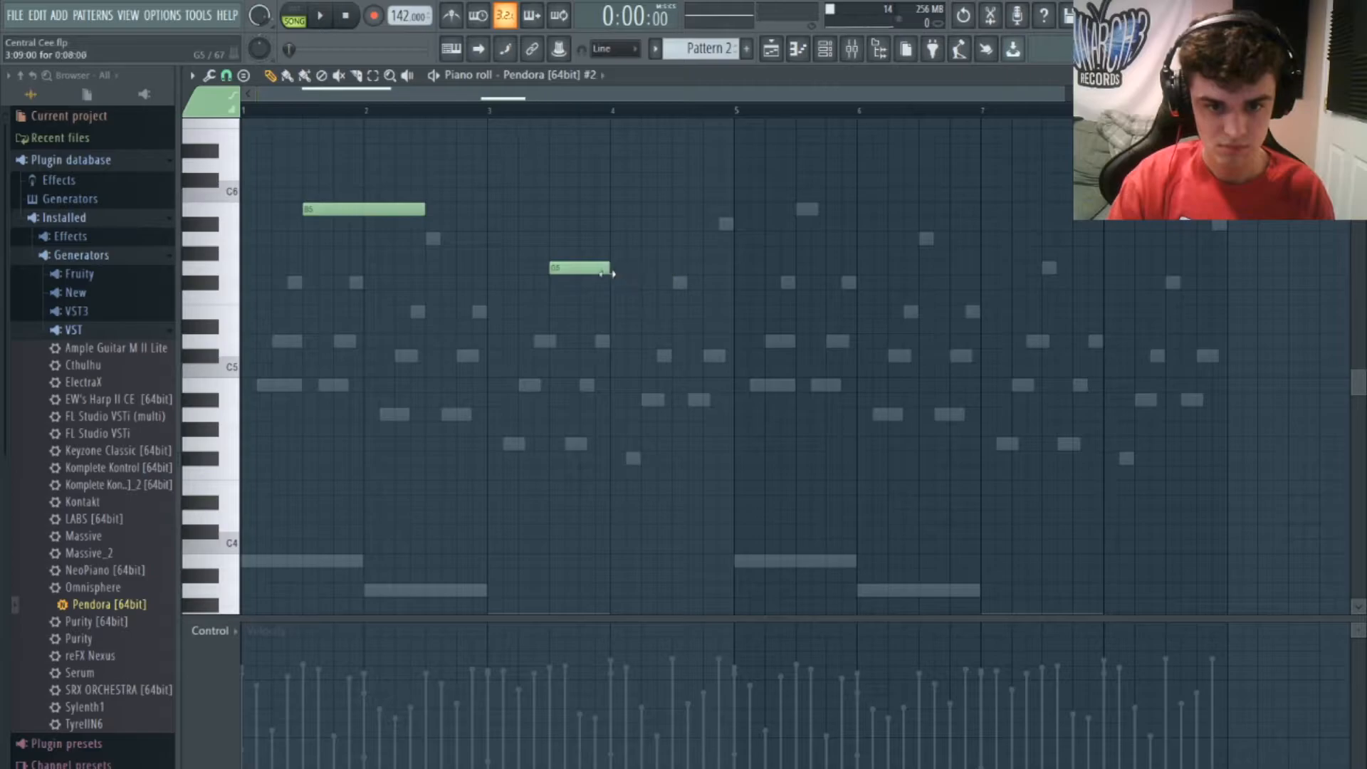
{"action": "left_click", "coordinate": [614, 283]}
{"action": "key", "text": "space"}
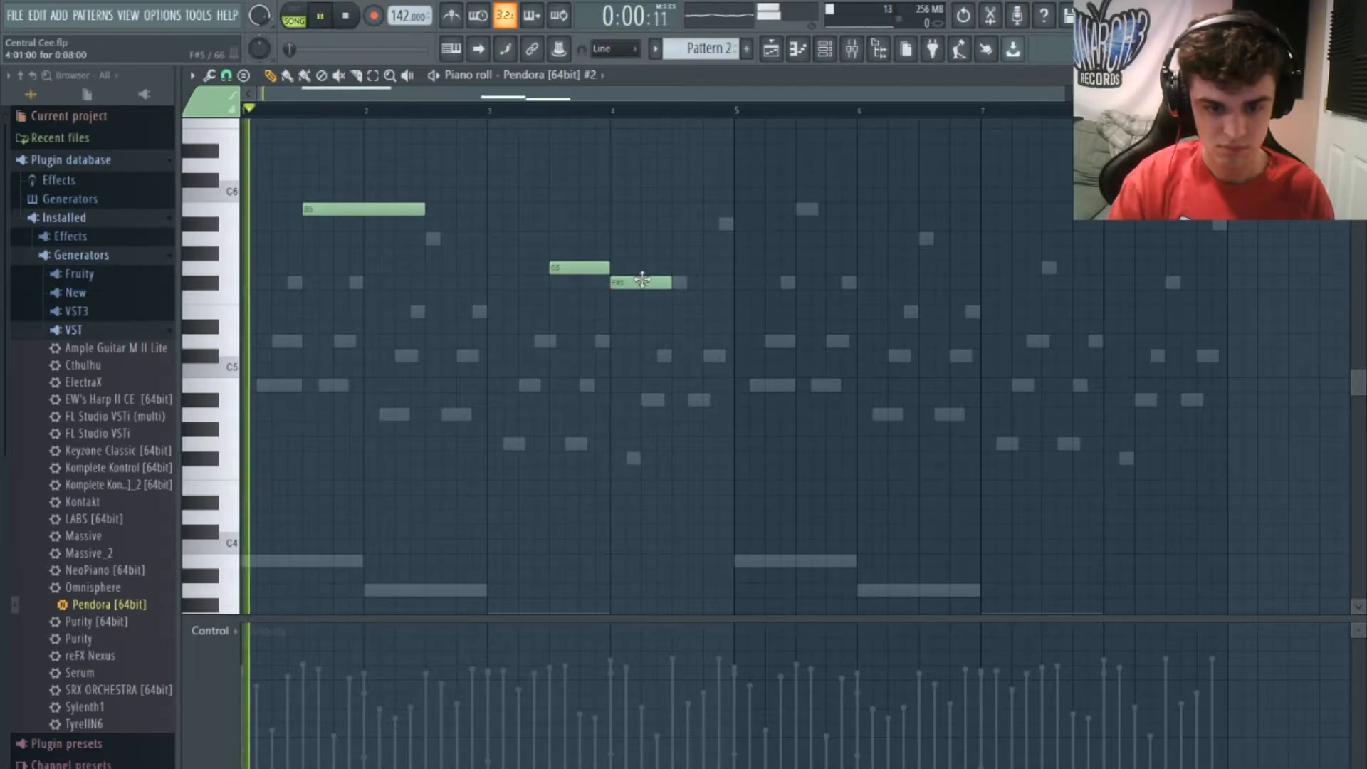
{"action": "mouse_move", "coordinate": [302, 708]}
{"action": "left_mouse_down"}
{"action": "mouse_move", "coordinate": [621, 724]}
{"action": "mouse_move", "coordinate": [308, 723]}
{"action": "left_mouse_up"}
{"action": "key", "text": "space"}
{"action": "key", "text": "space"}
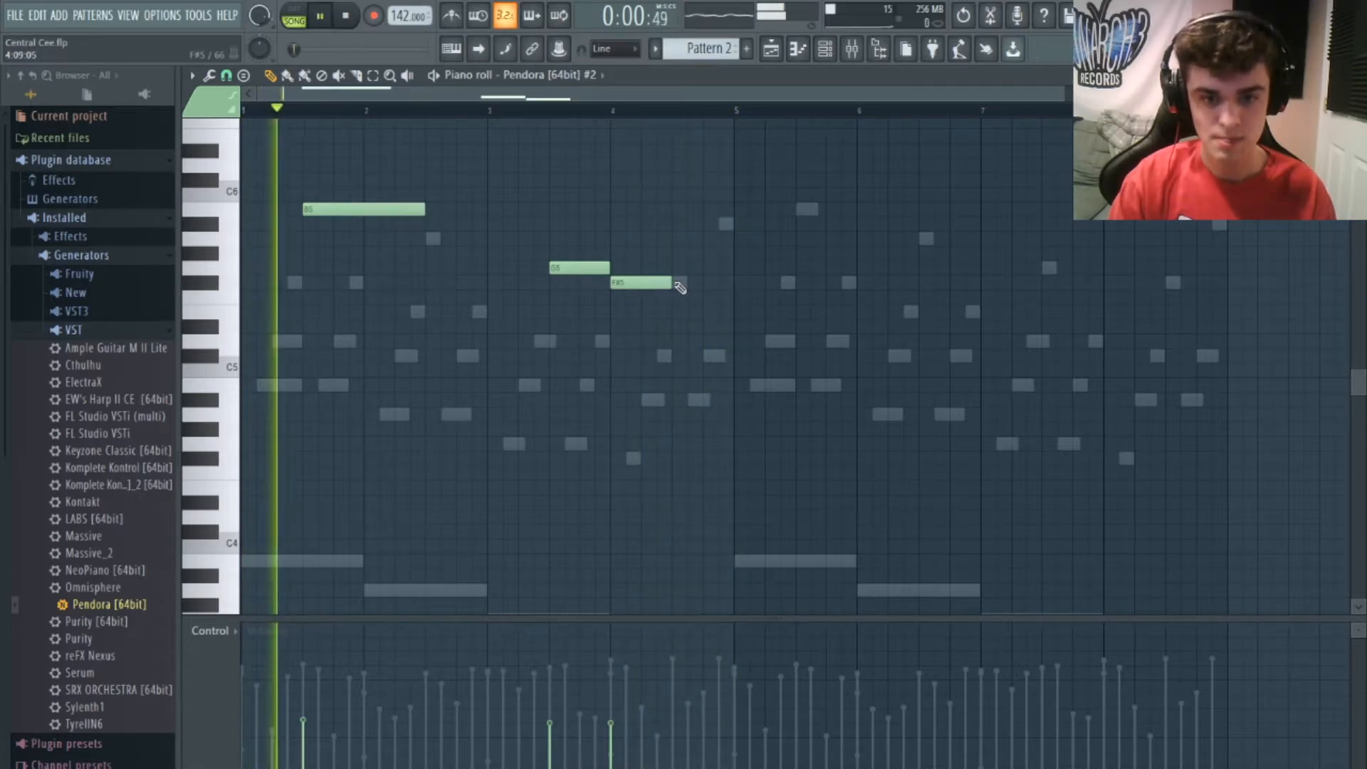
{"action": "left_click_drag", "start_coordinate": [672, 282], "coordinate": [737, 291]}
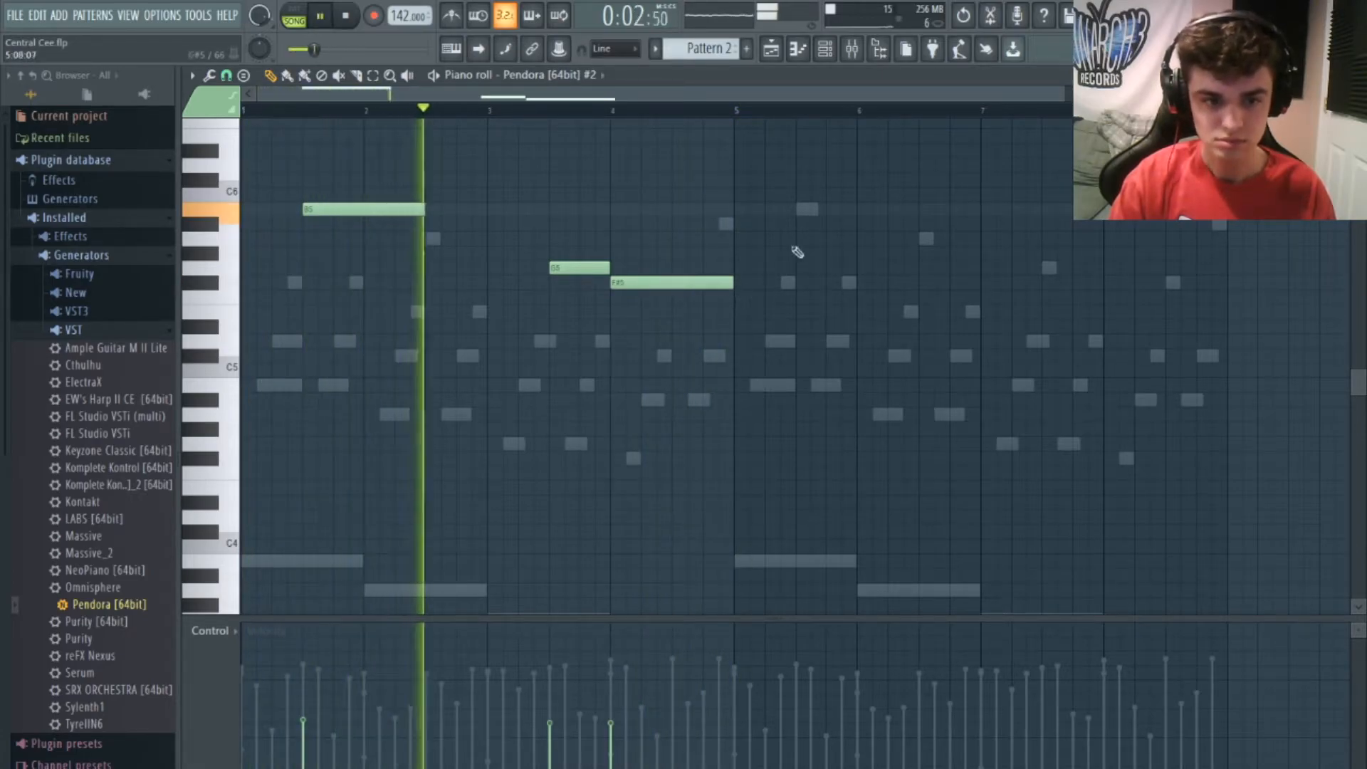
Add a half-bar D6 note midway through bar 5, followed by a full-bar C#6 note in bar 6
{"action": "left_click_drag", "start_coordinate": [723, 92], "coordinate": [766, 99]}
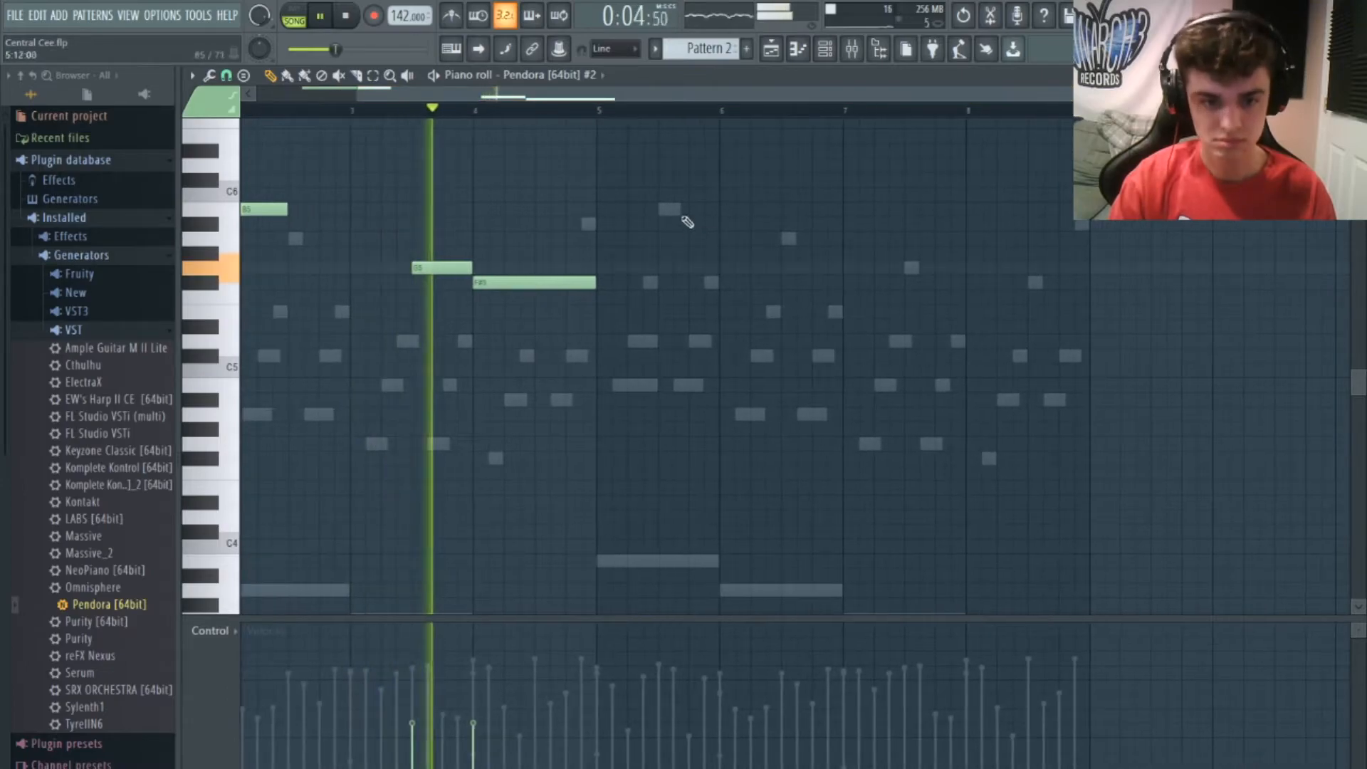
{"action": "scroll", "coordinate": [670, 195], "scroll_direction": "up", "scroll_amount": 2}
{"action": "left_click", "coordinate": [662, 209]}
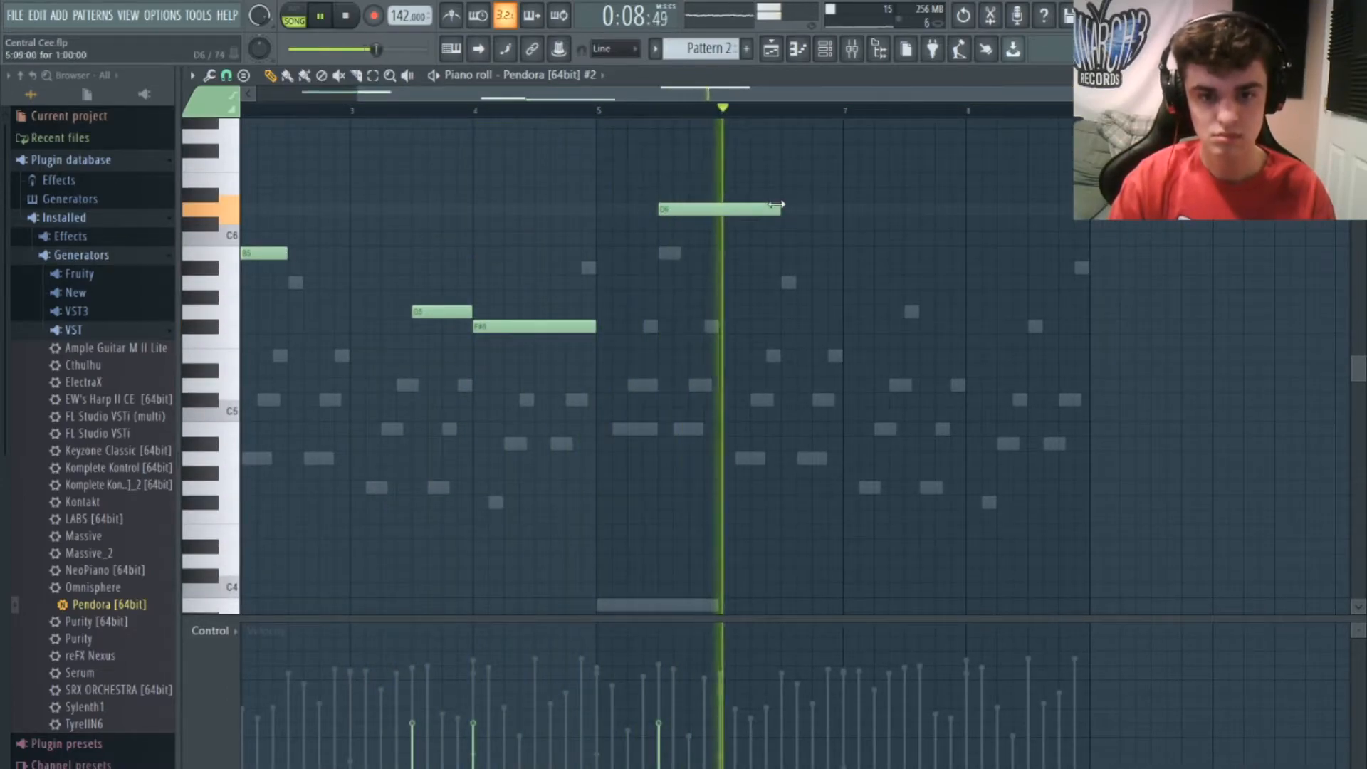
{"action": "left_click_drag", "start_coordinate": [780, 209], "coordinate": [717, 214]}
{"action": "key", "text": "space"}
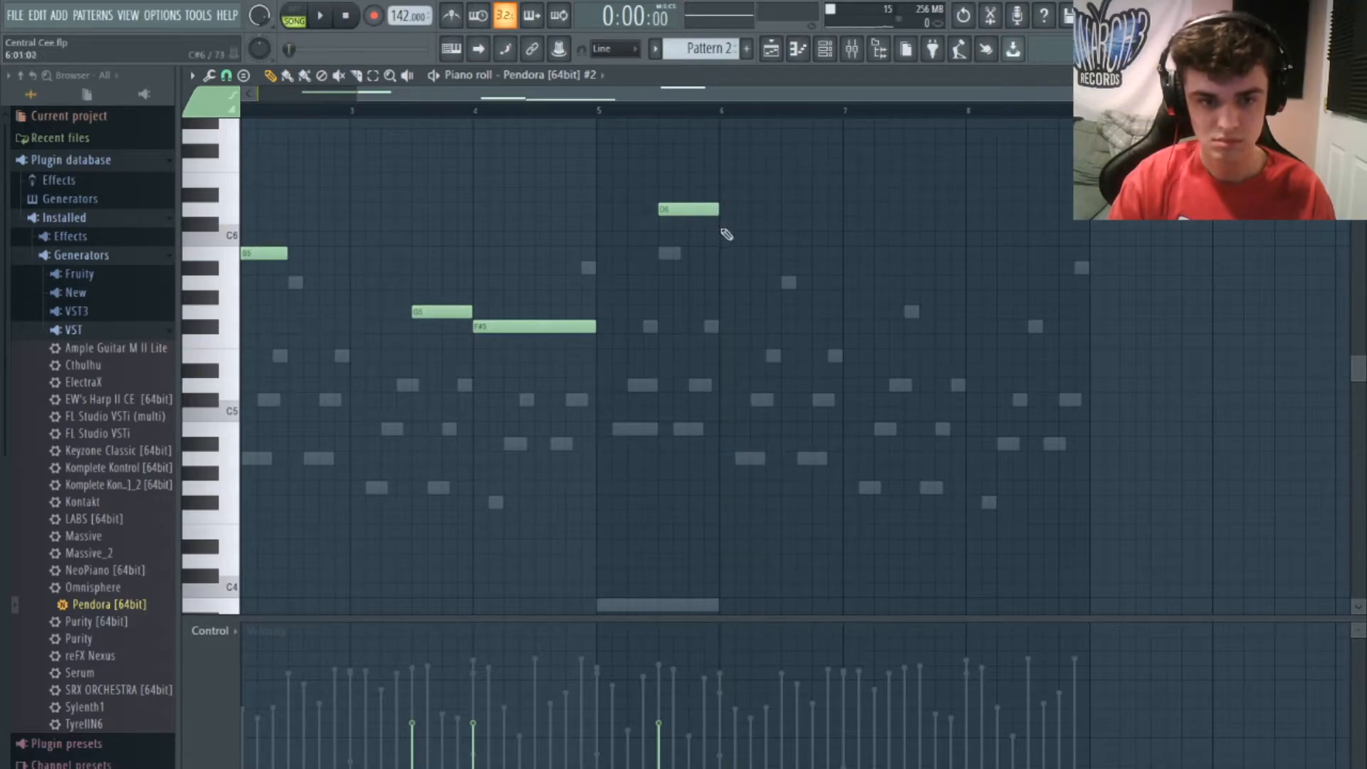
{"action": "left_click", "coordinate": [725, 223]}
{"action": "key", "text": "space"}
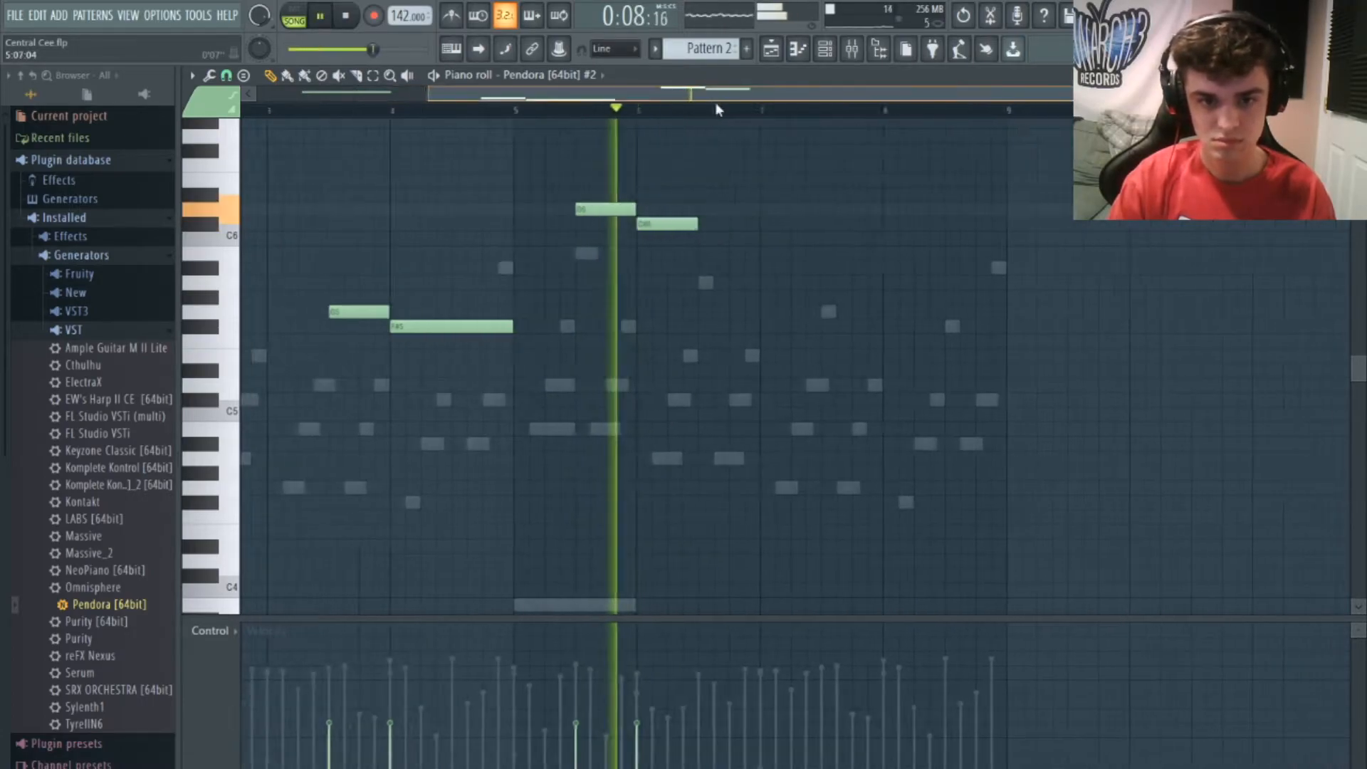
{"action": "left_click_drag", "start_coordinate": [669, 224], "coordinate": [738, 224]}
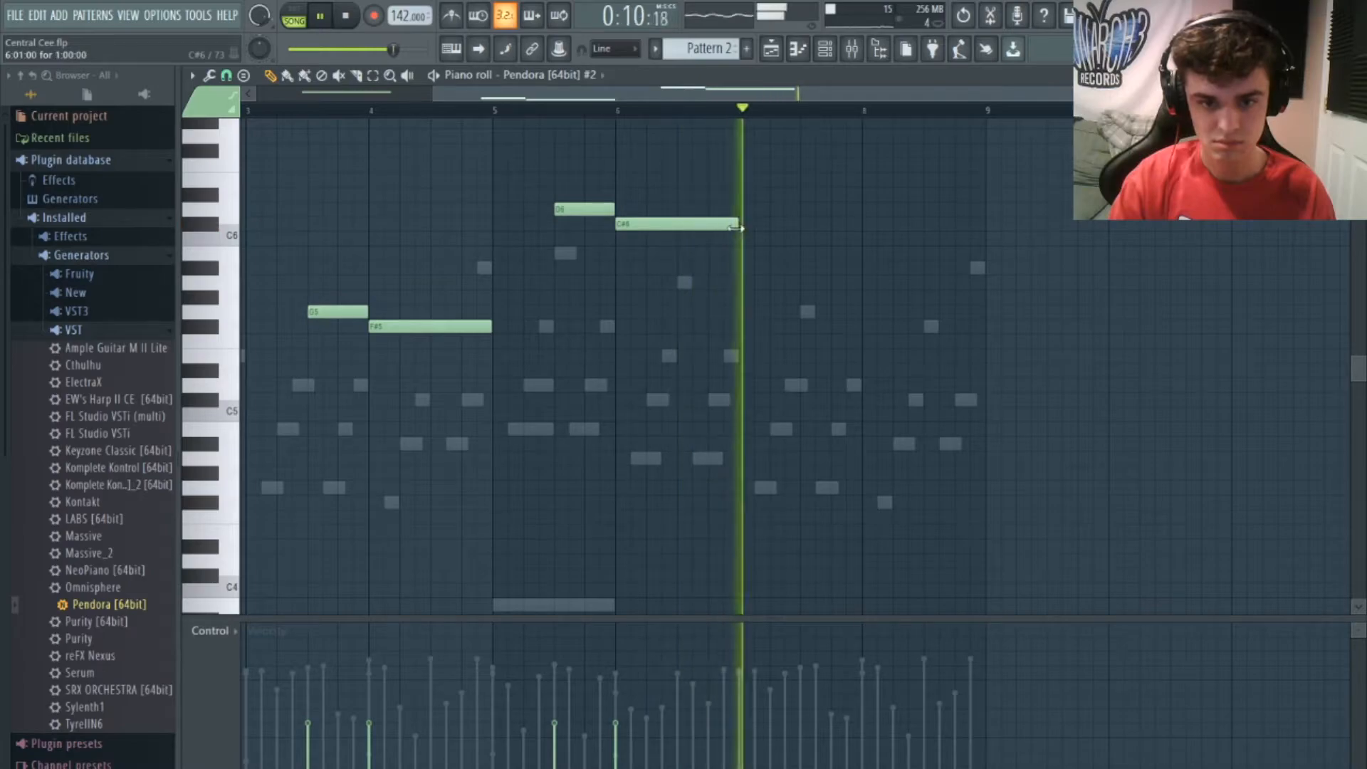
Add a half-bar B5 note midway through bar 7 and a full-bar A#5 note in bar 8, and play the melody
{"action": "mouse_move", "coordinate": [875, 271]}
{"action": "left_mouse_down"}
{"action": "mouse_move", "coordinate": [803, 251]}
{"action": "mouse_move", "coordinate": [800, 267]}
{"action": "mouse_move", "coordinate": [799, 249]}
{"action": "left_mouse_up"}
{"action": "key", "text": "space"}
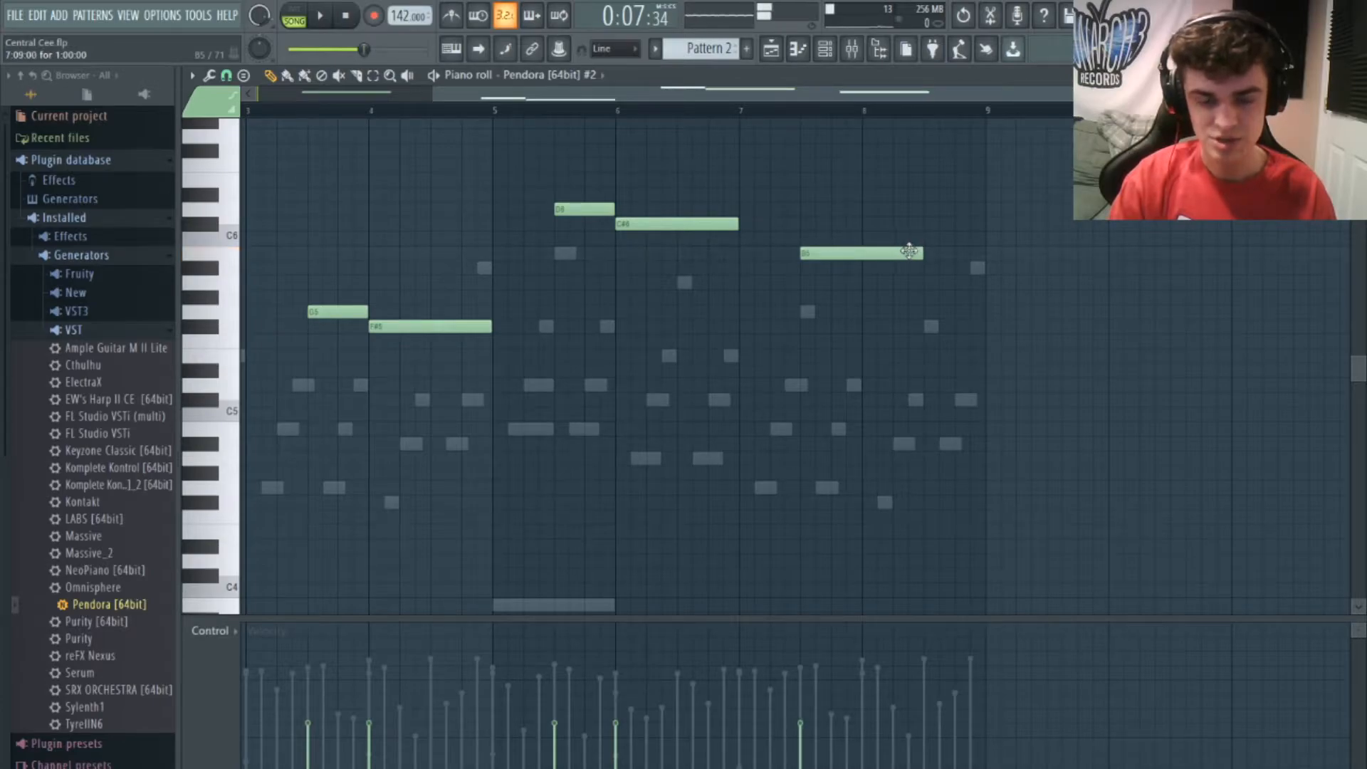
{"action": "scroll", "coordinate": [857, 277], "scroll_direction": "down", "scroll_amount": 5}
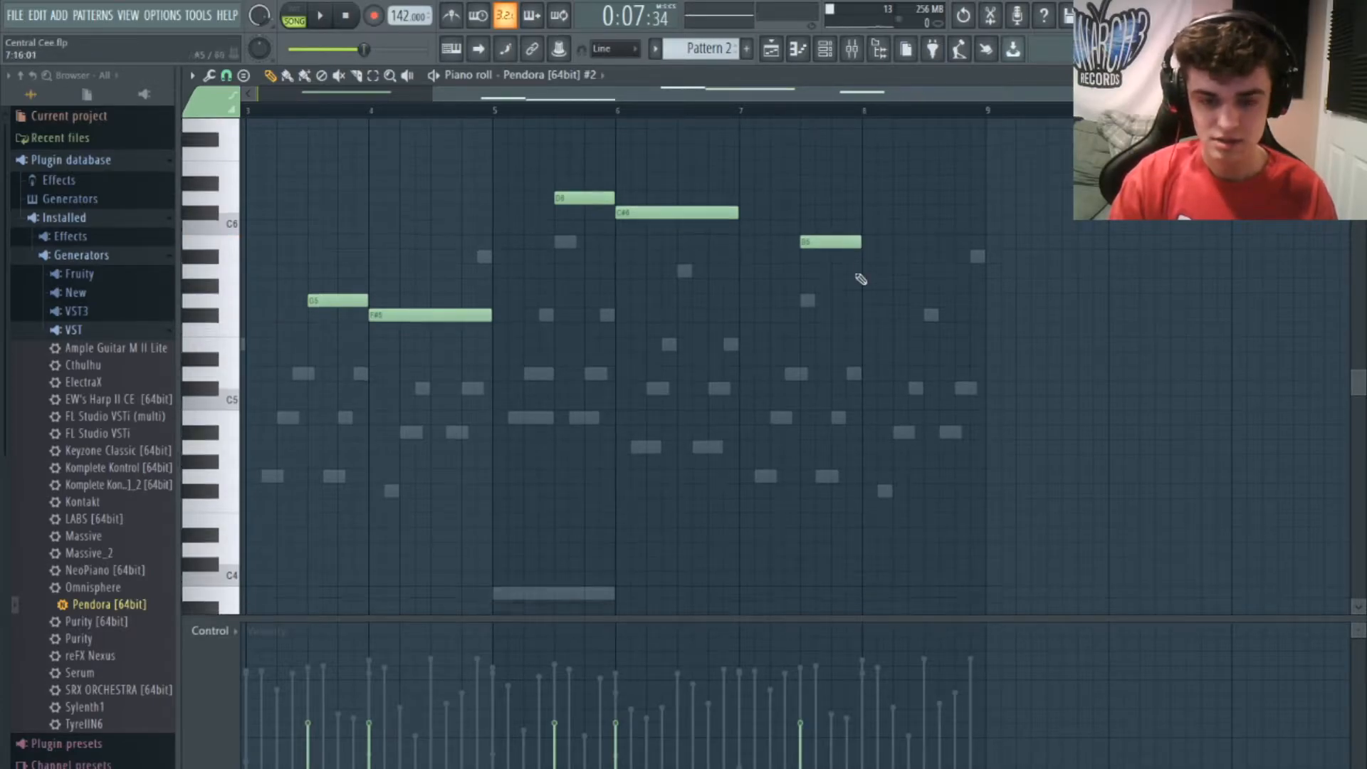
{"action": "scroll", "coordinate": [837, 326], "scroll_direction": "up", "scroll_amount": 5}
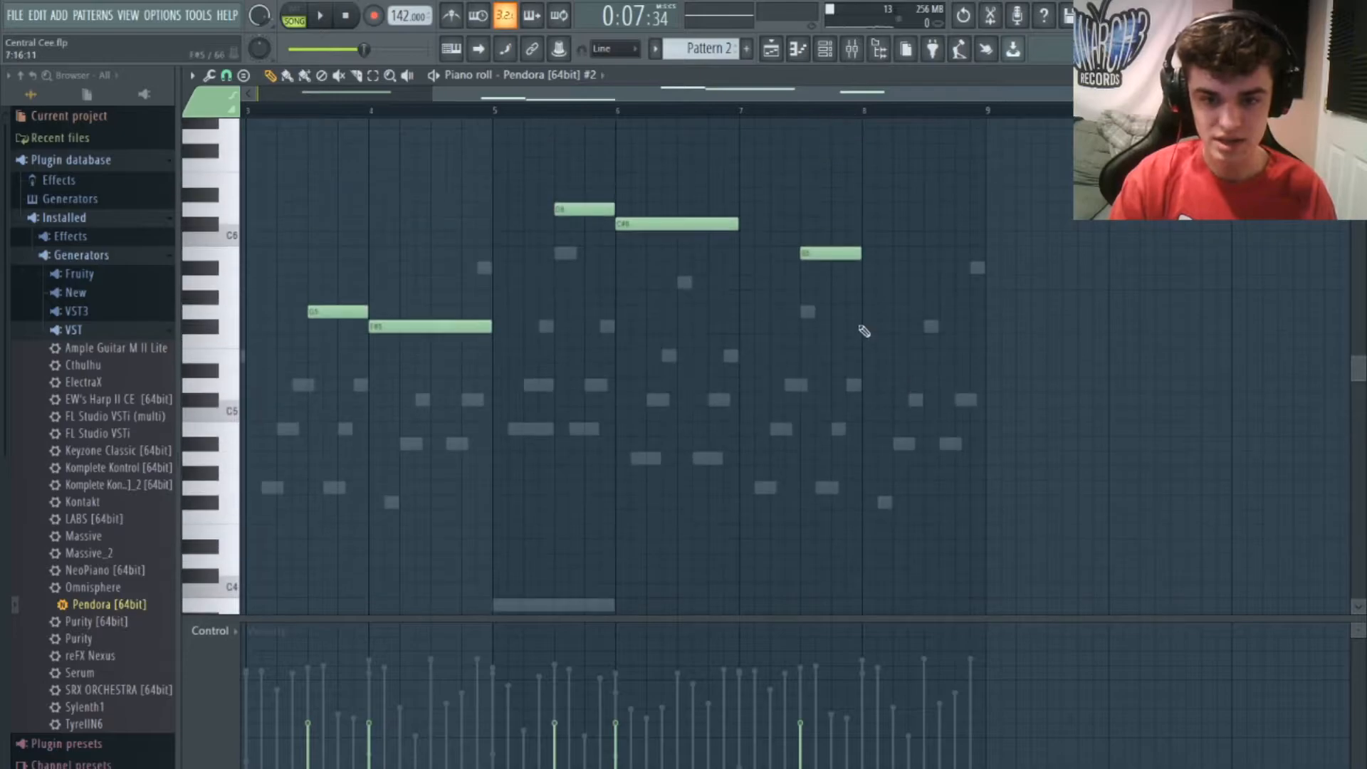
{"action": "left_click", "coordinate": [865, 269]}
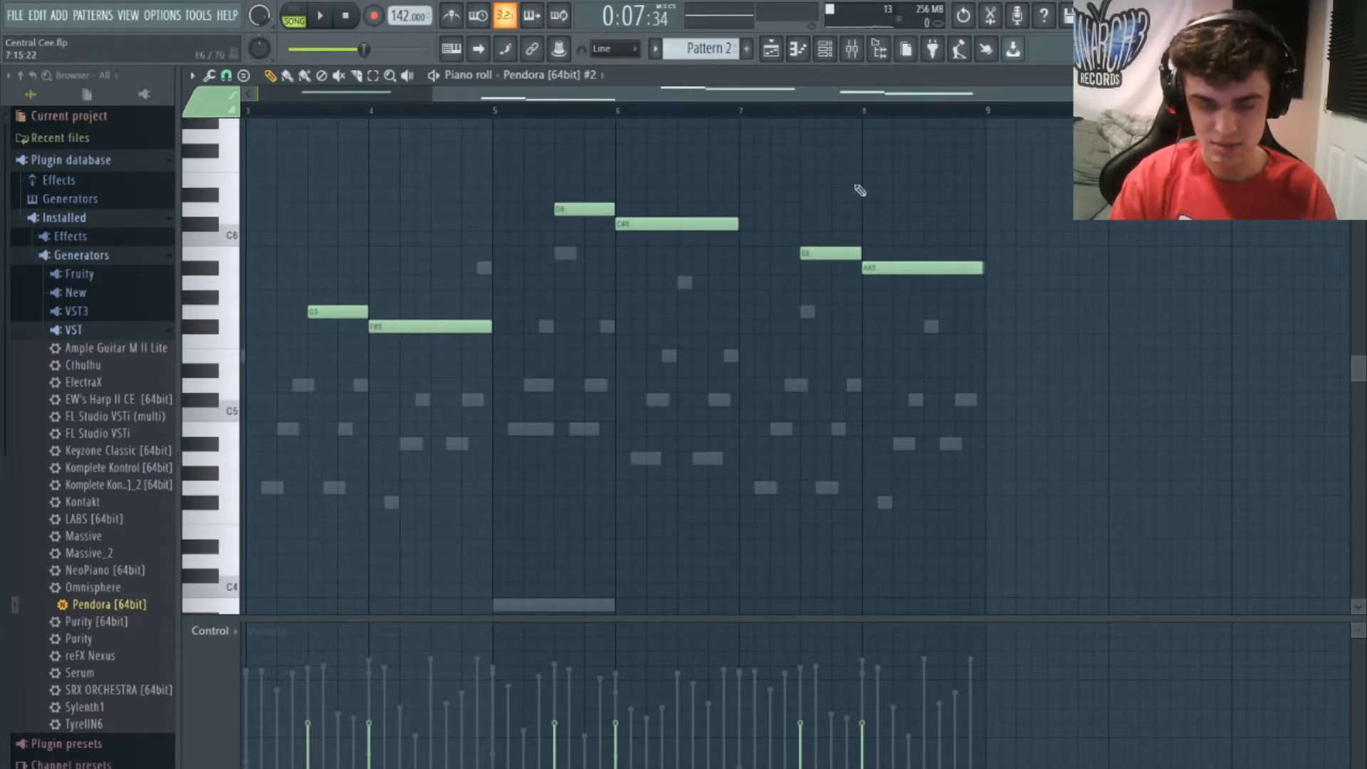
{"action": "scroll", "coordinate": [840, 185], "scroll_direction": "up", "scroll_amount": 3}
{"action": "scroll", "coordinate": [665, 97], "scroll_direction": "left", "scroll_amount": 1}
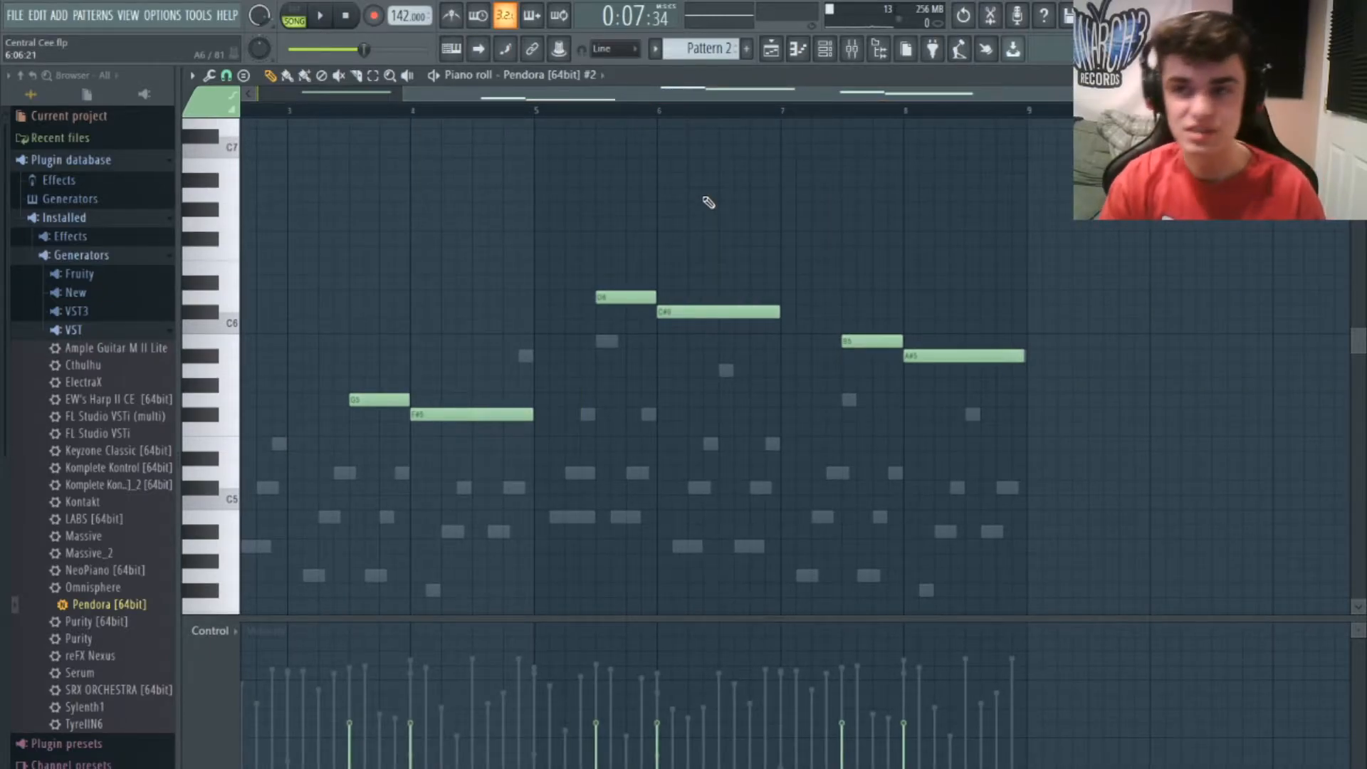
{"action": "key", "text": "space"}
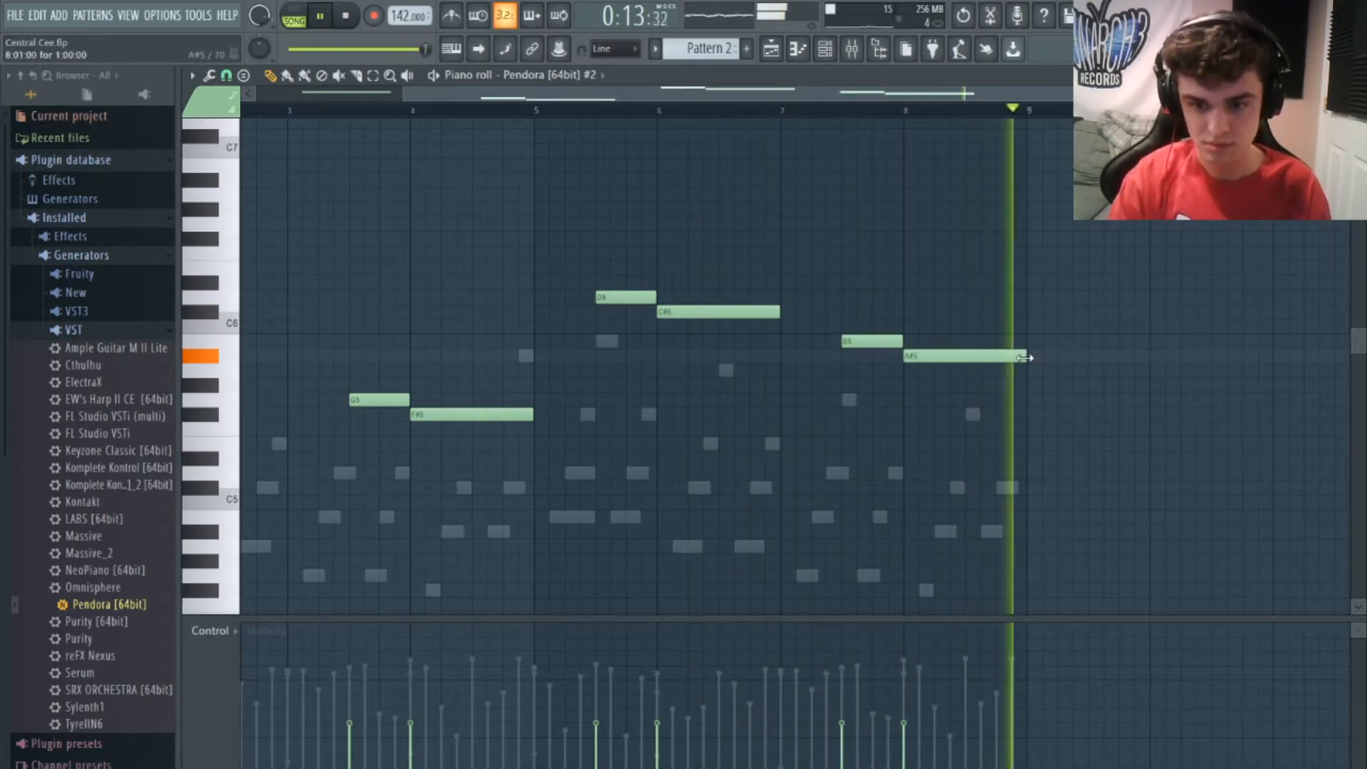
{"action": "scroll", "coordinate": [741, 97], "scroll_direction": "up", "scroll_amount": 3}
{"action": "scroll", "coordinate": [726, 162], "scroll_direction": "down", "scroll_amount": 4}
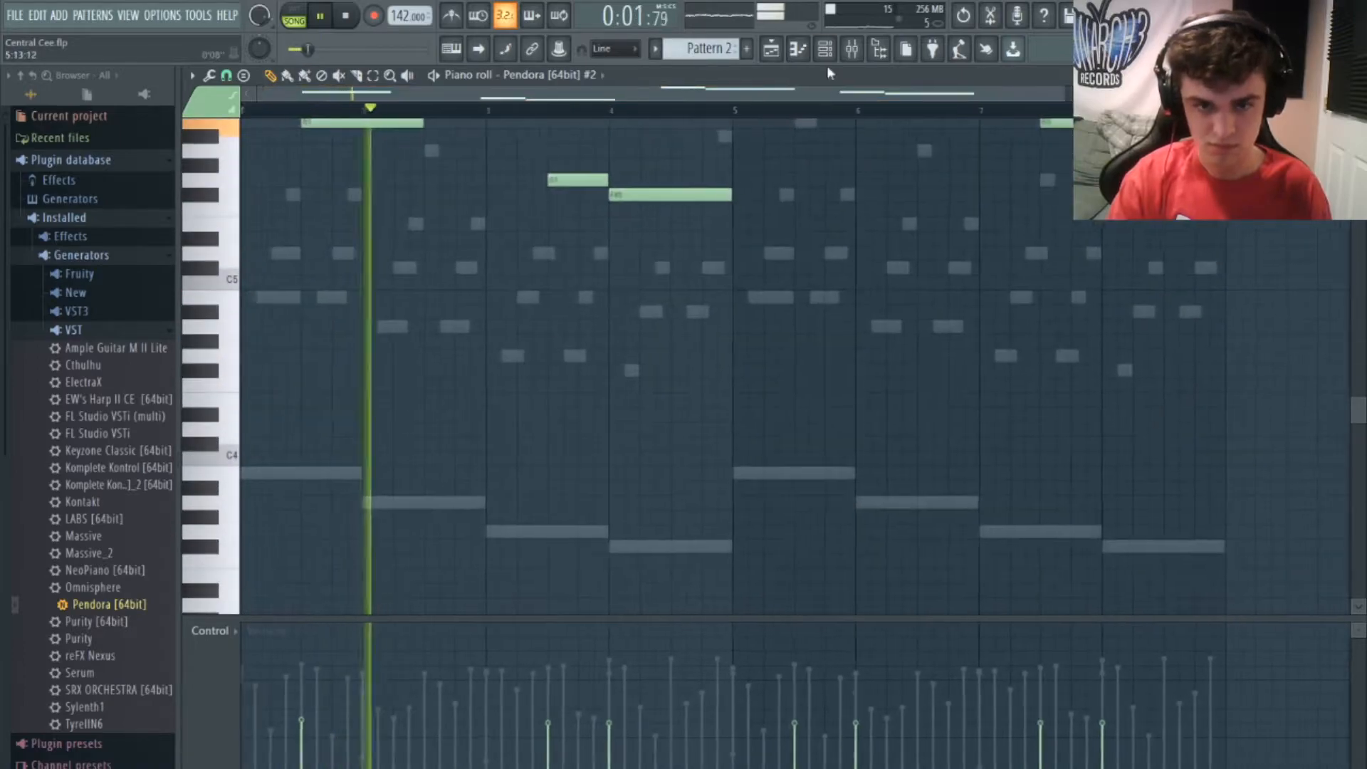
On mixer insert 7, lower the fader and cut the lows with bands 1 to 3 of an added Fruity parametric EQ 2
{"action": "left_click", "coordinate": [824, 49]}
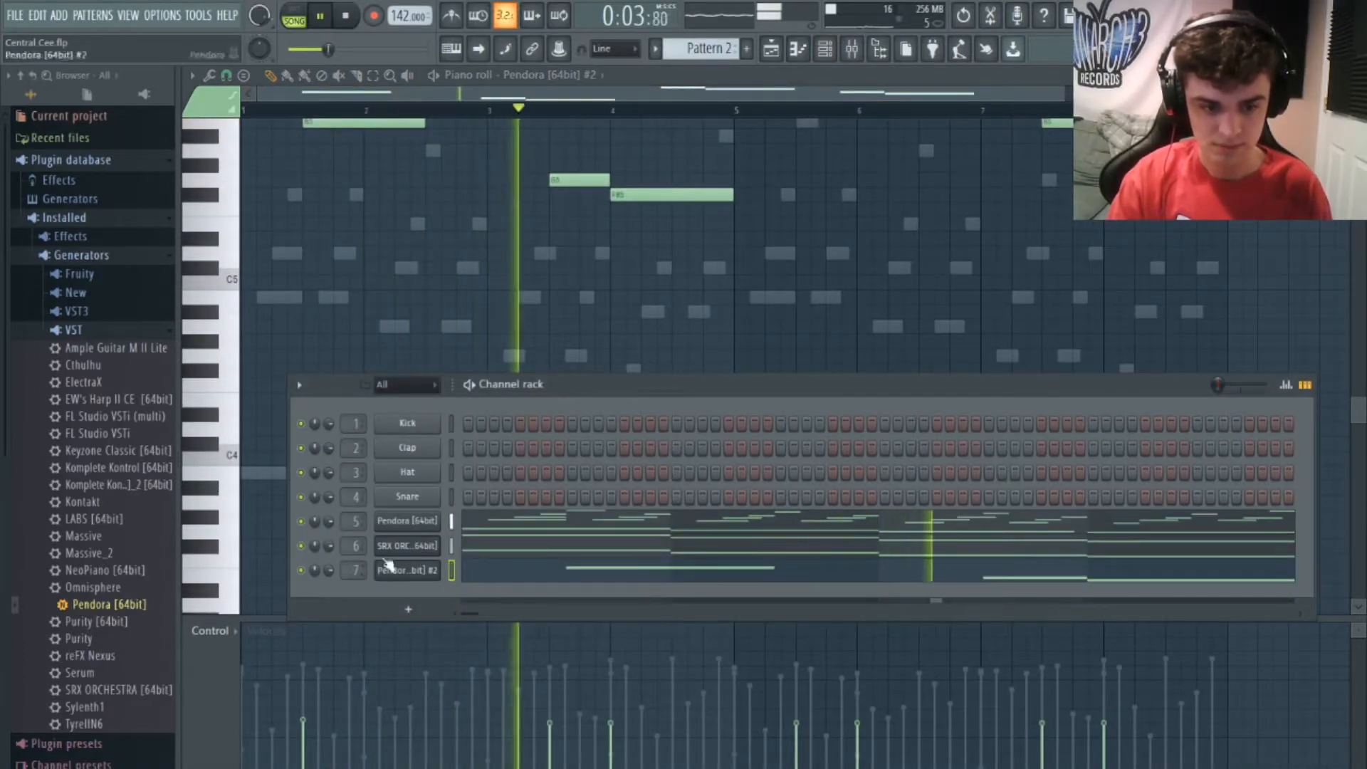
{"action": "key", "text": "F9"}
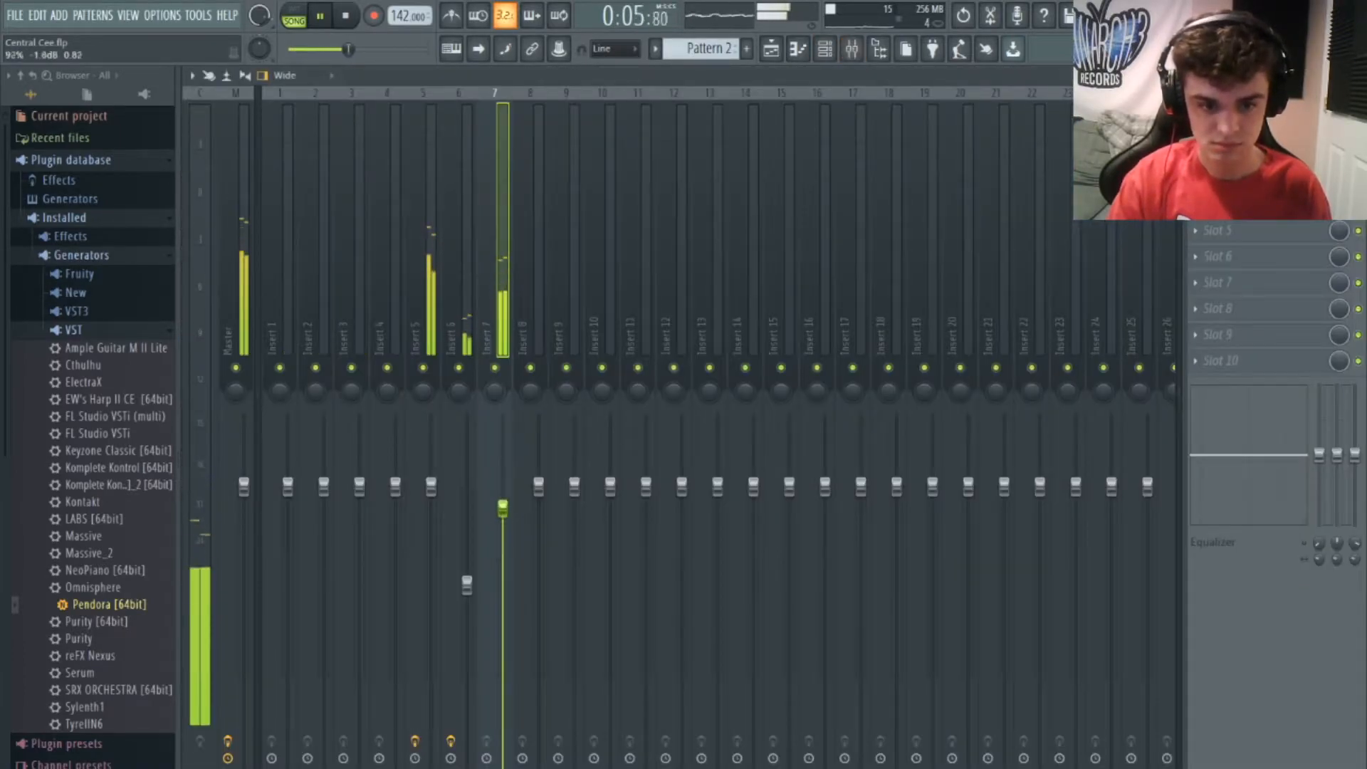
{"action": "left_click", "coordinate": [420, 314]}
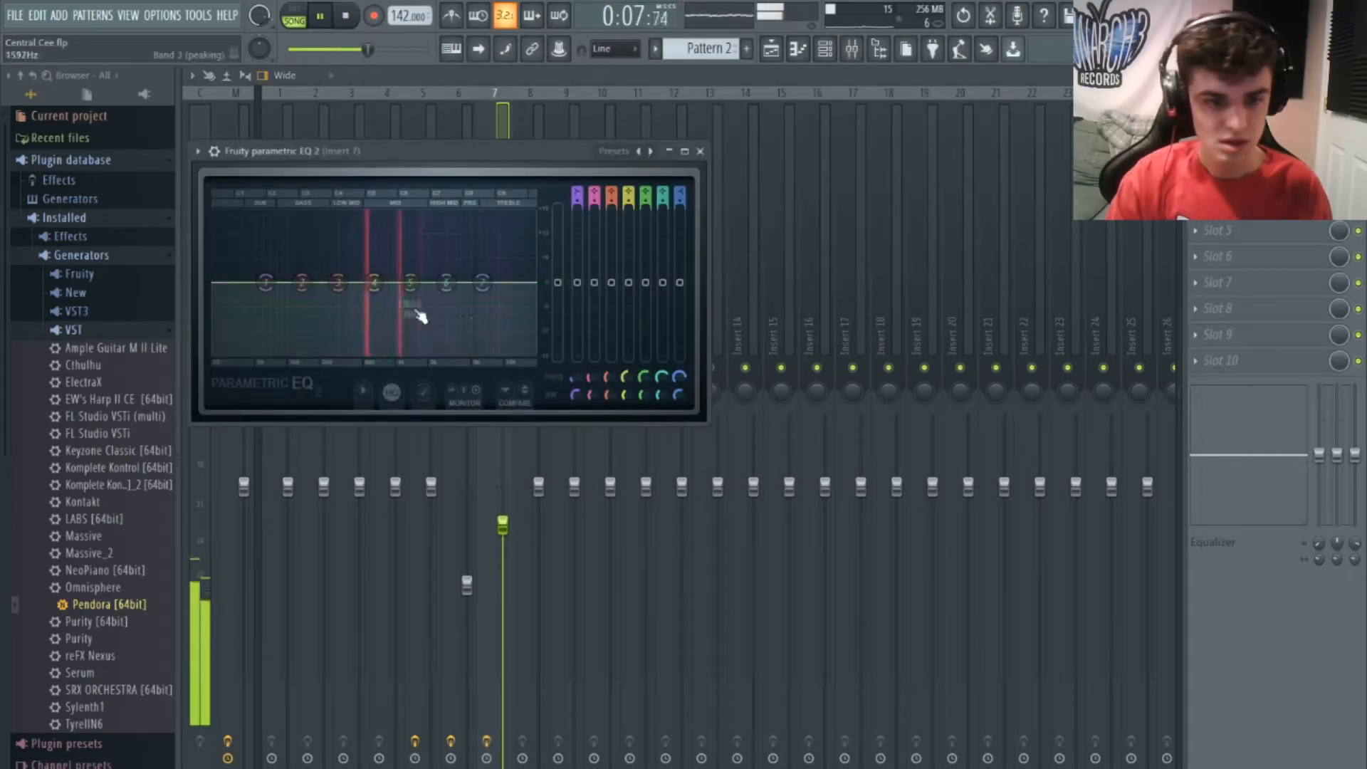
{"action": "left_click_drag", "start_coordinate": [266, 282], "coordinate": [329, 353]}
{"action": "left_click_drag", "start_coordinate": [301, 283], "coordinate": [323, 320]}
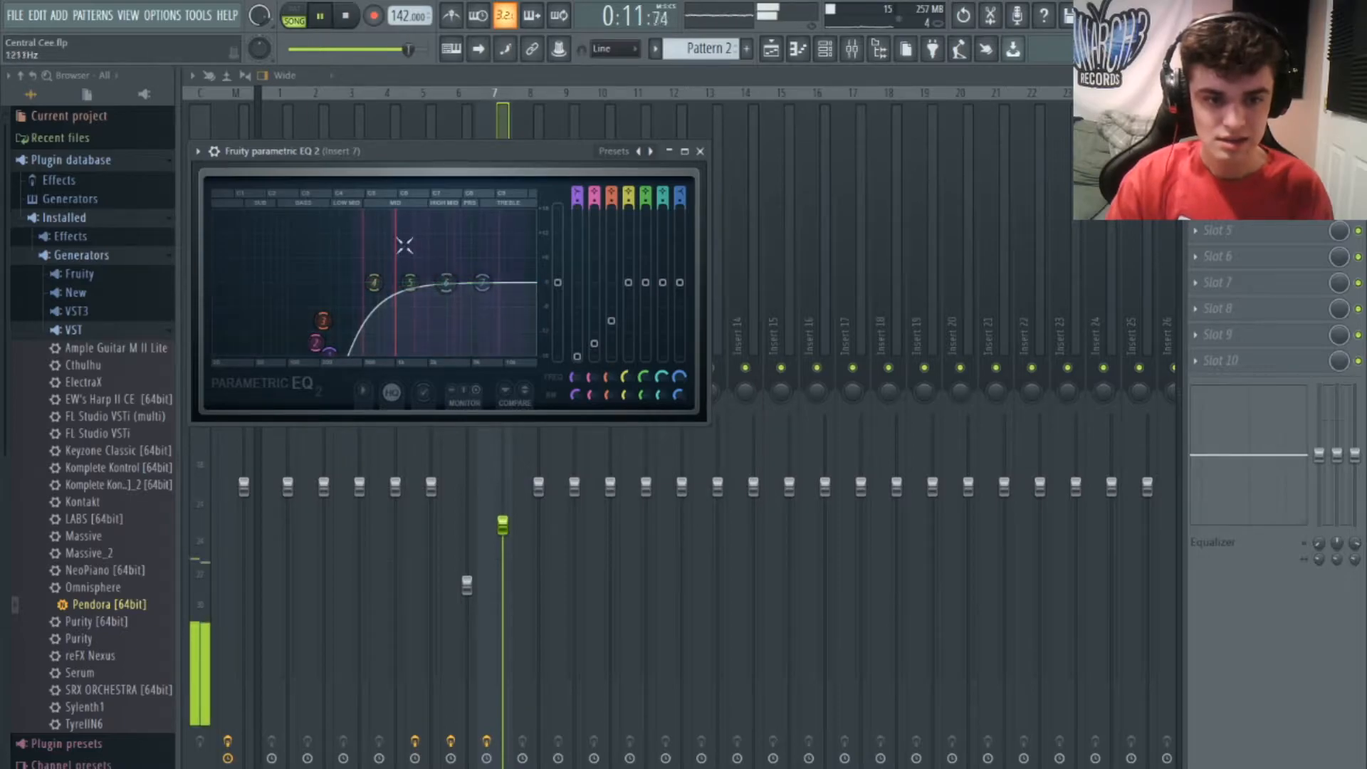
Add Fruity Reeverb 2 to mixer insert 7 with a wet level of about 92%, and lower the insert's fader further
{"action": "left_click", "coordinate": [508, 106]}
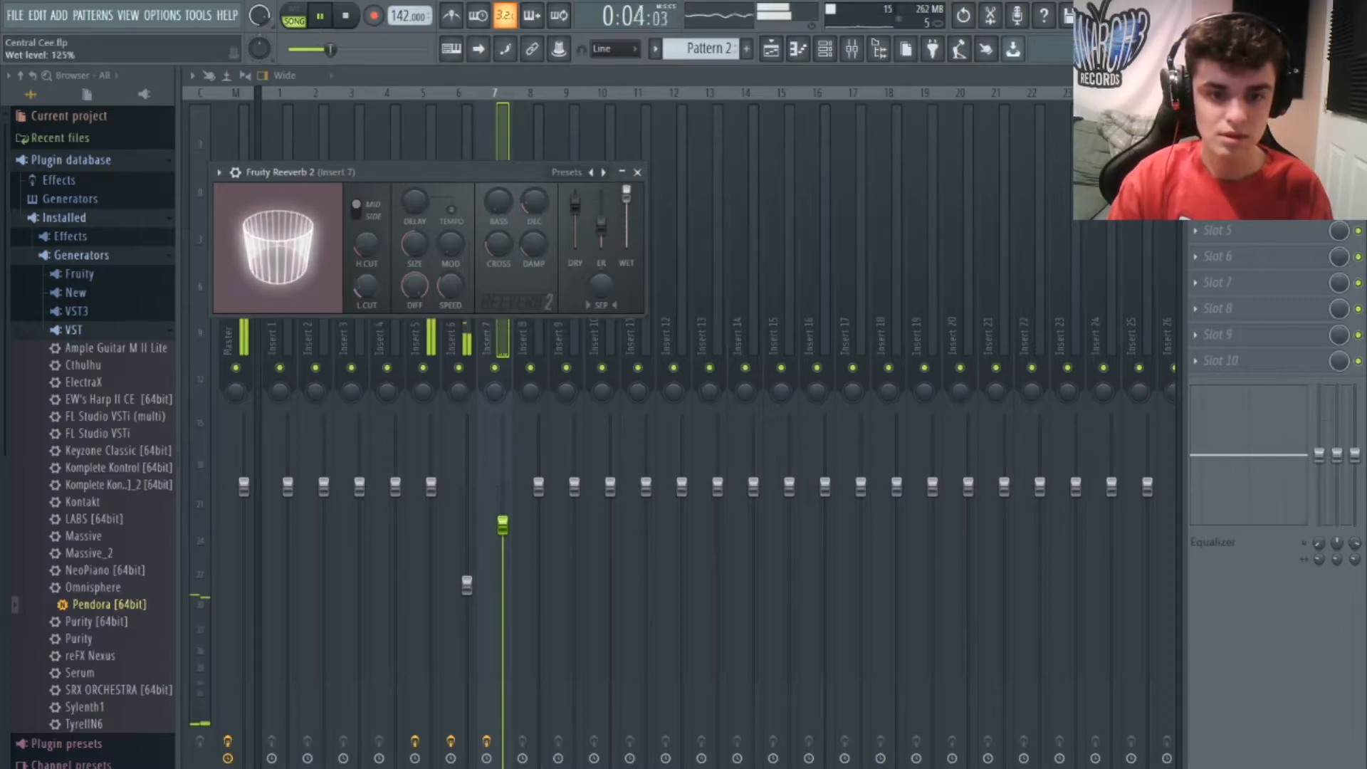
{"action": "left_click_drag", "start_coordinate": [625, 221], "coordinate": [626, 196]}
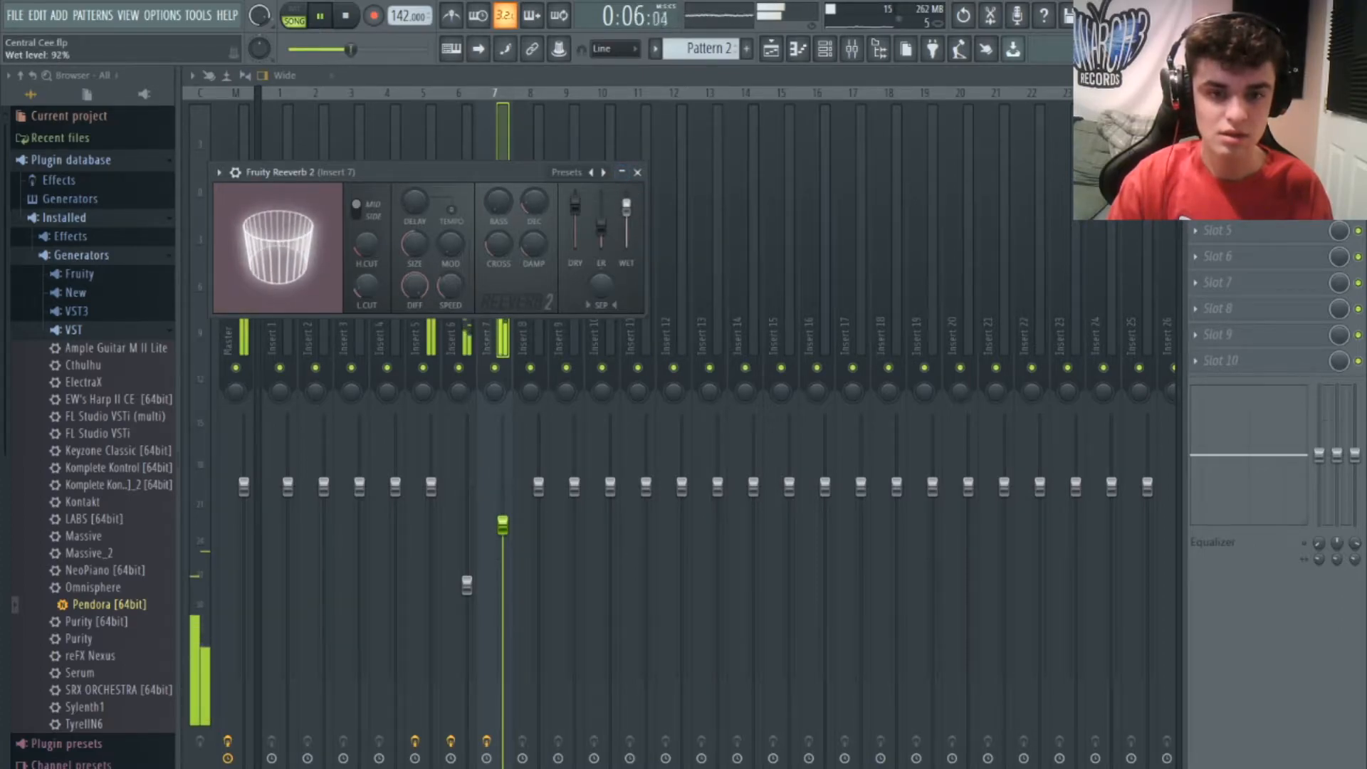
{"action": "left_click", "coordinate": [470, 135]}
{"action": "left_click_drag", "start_coordinate": [503, 525], "coordinate": [503, 543]}
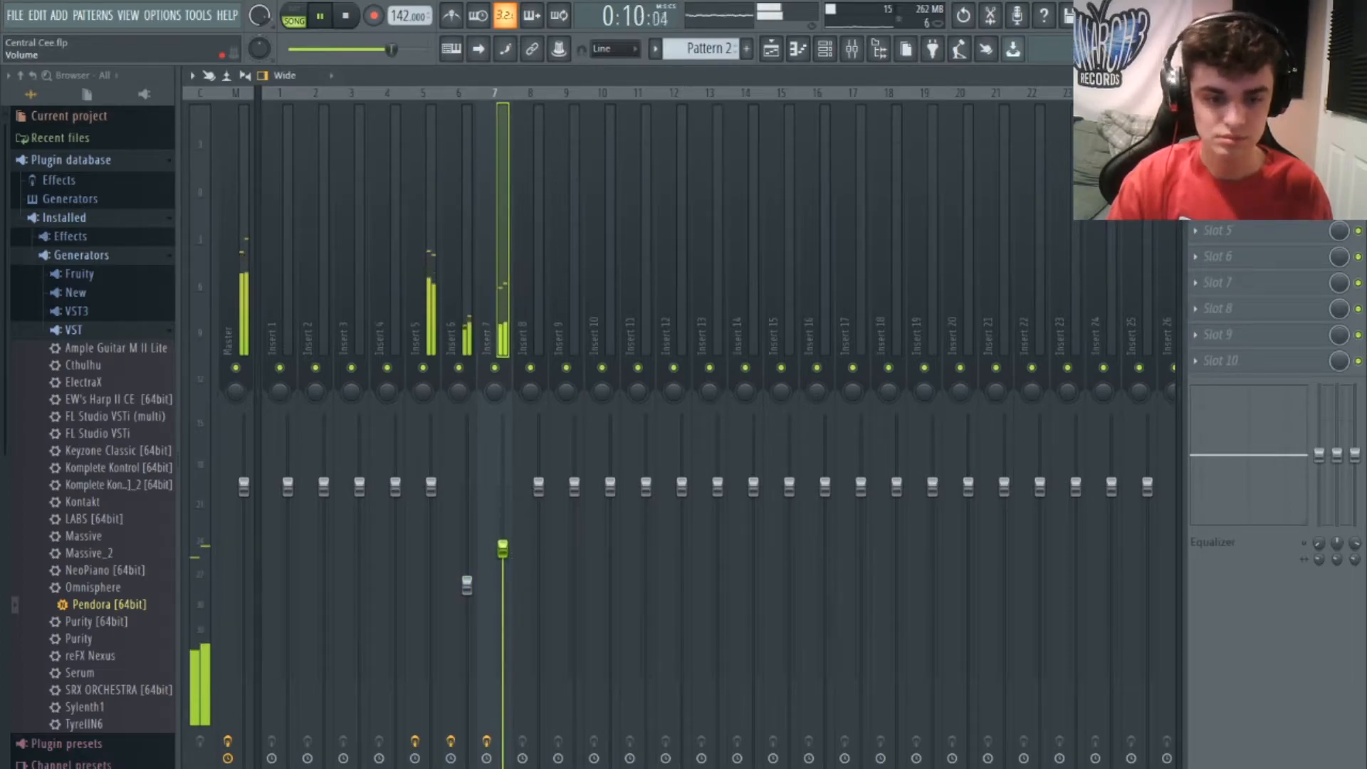
Rename Pattern 1 as "no vocal" and Pattern 2 as "vocal" in the playlist
{"action": "key", "text": "F5"}
{"action": "left_click", "coordinate": [249, 133]}
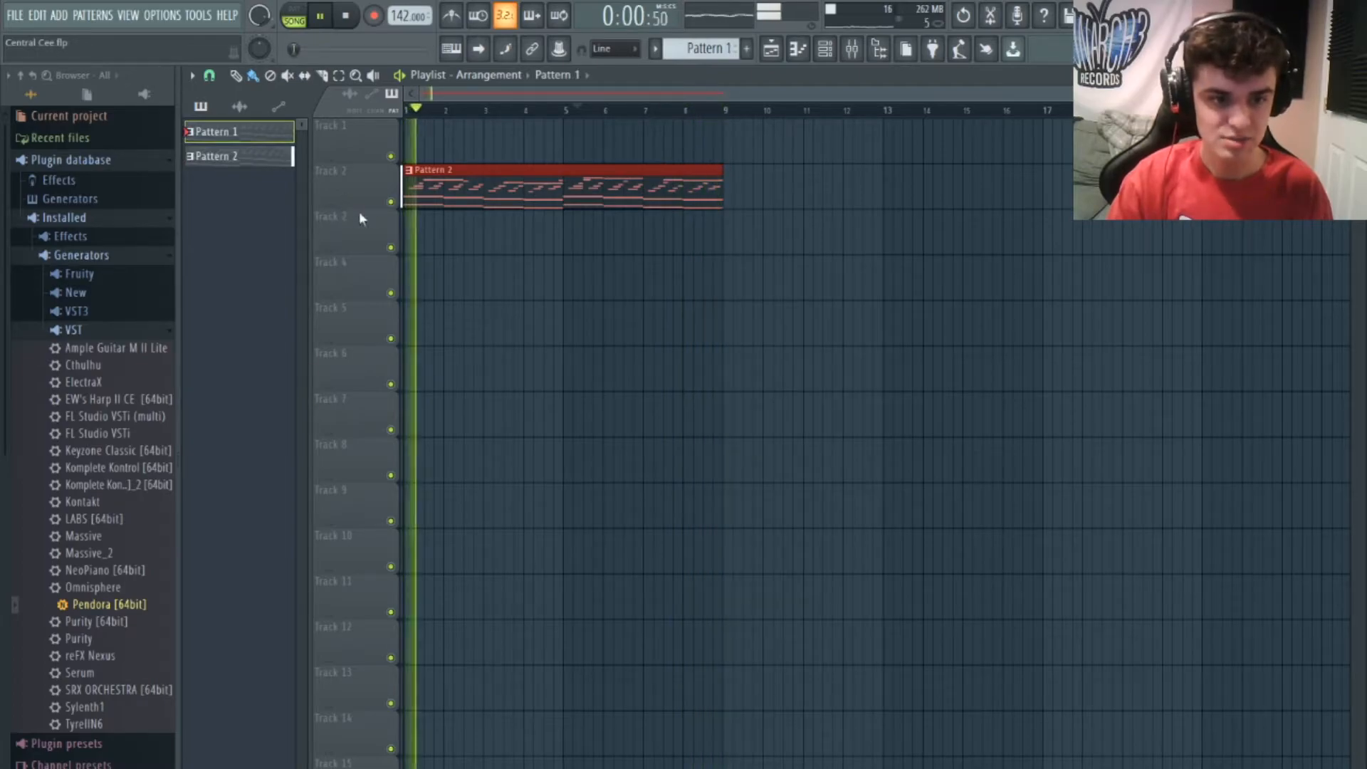
{"action": "type", "text": "no vocal"}
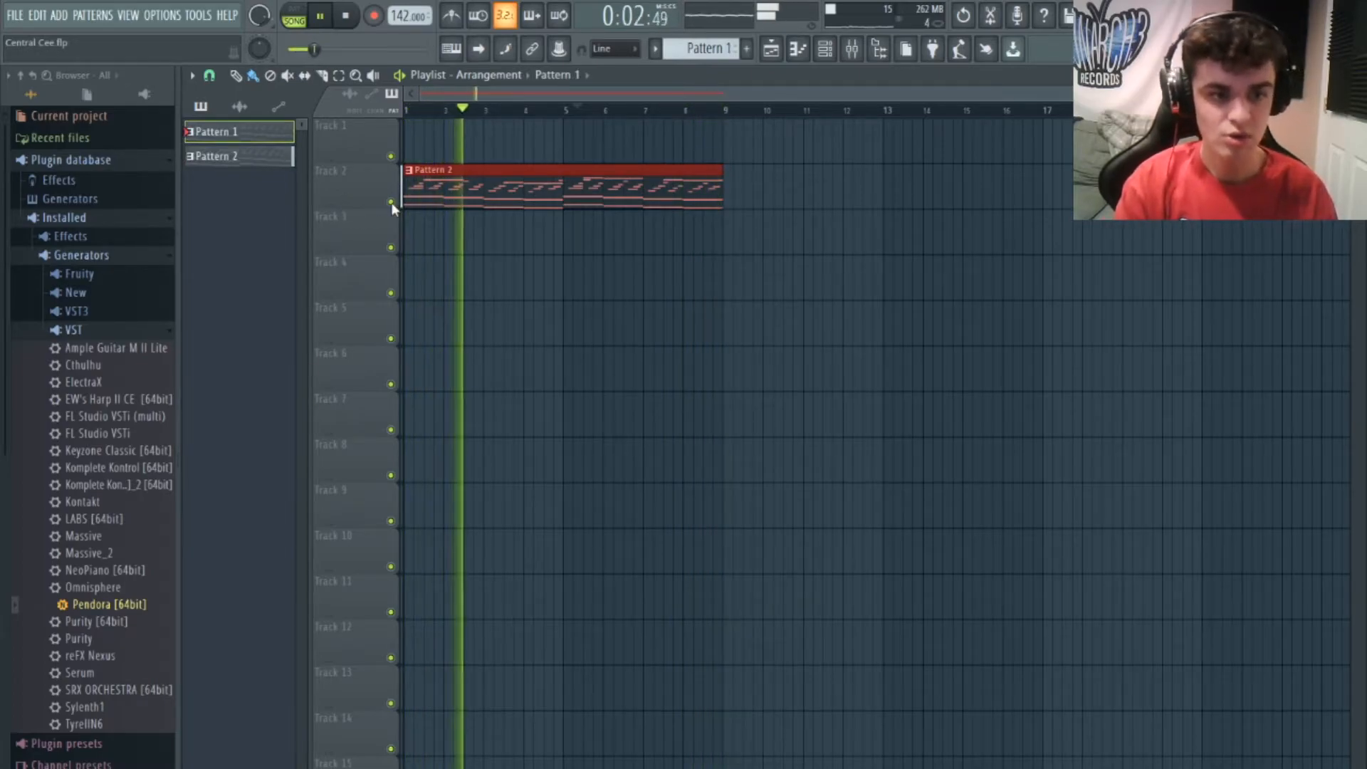
{"action": "key", "text": "Return"}
{"action": "left_click", "coordinate": [201, 157]}
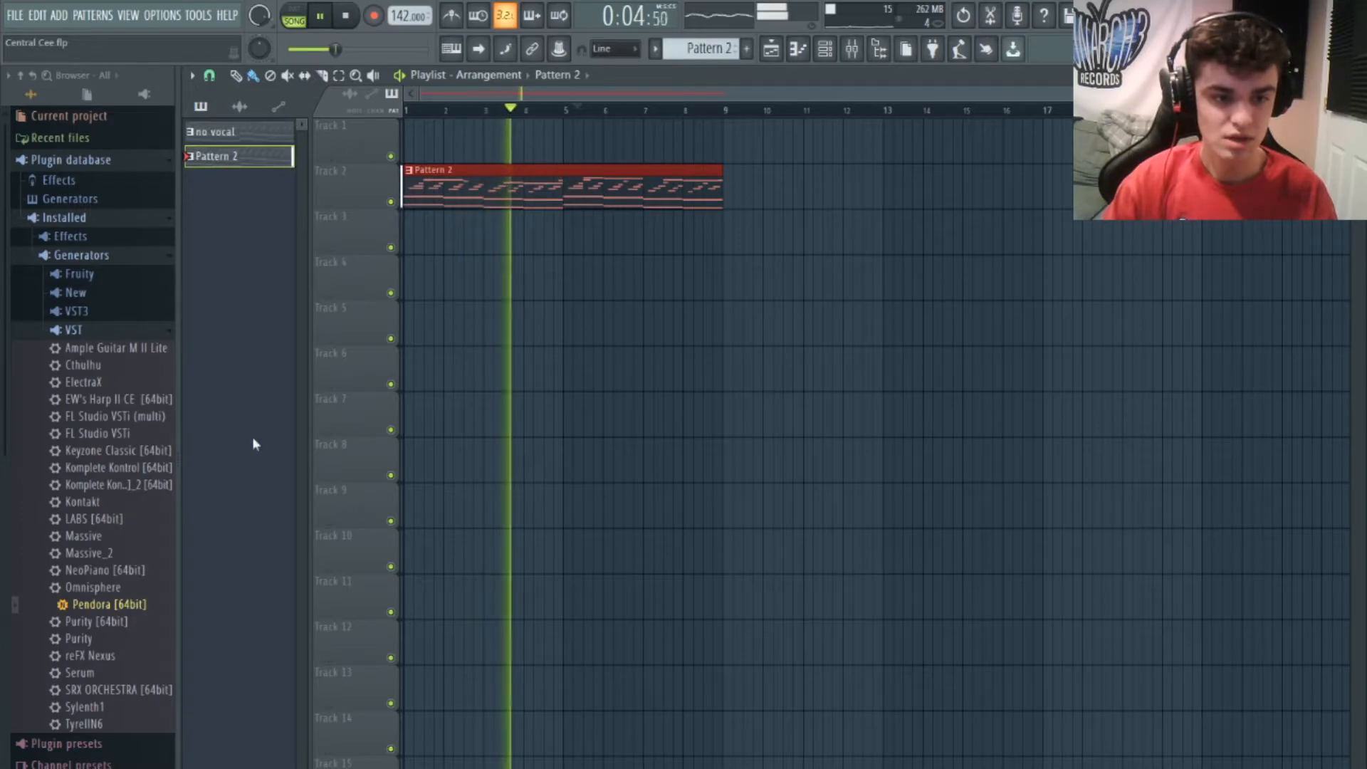
{"action": "key", "text": "F2"}
{"action": "type", "text": "vocal"}
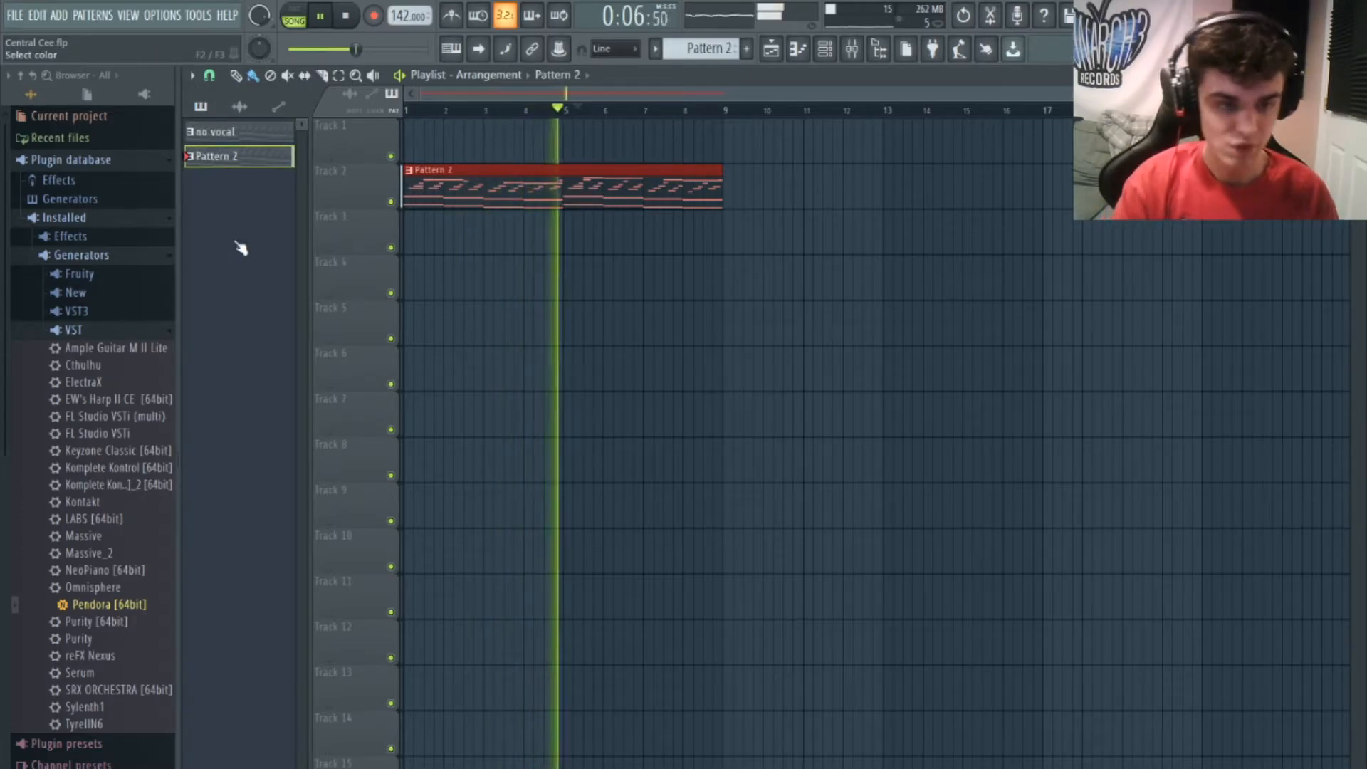
{"action": "key", "text": "Return"}
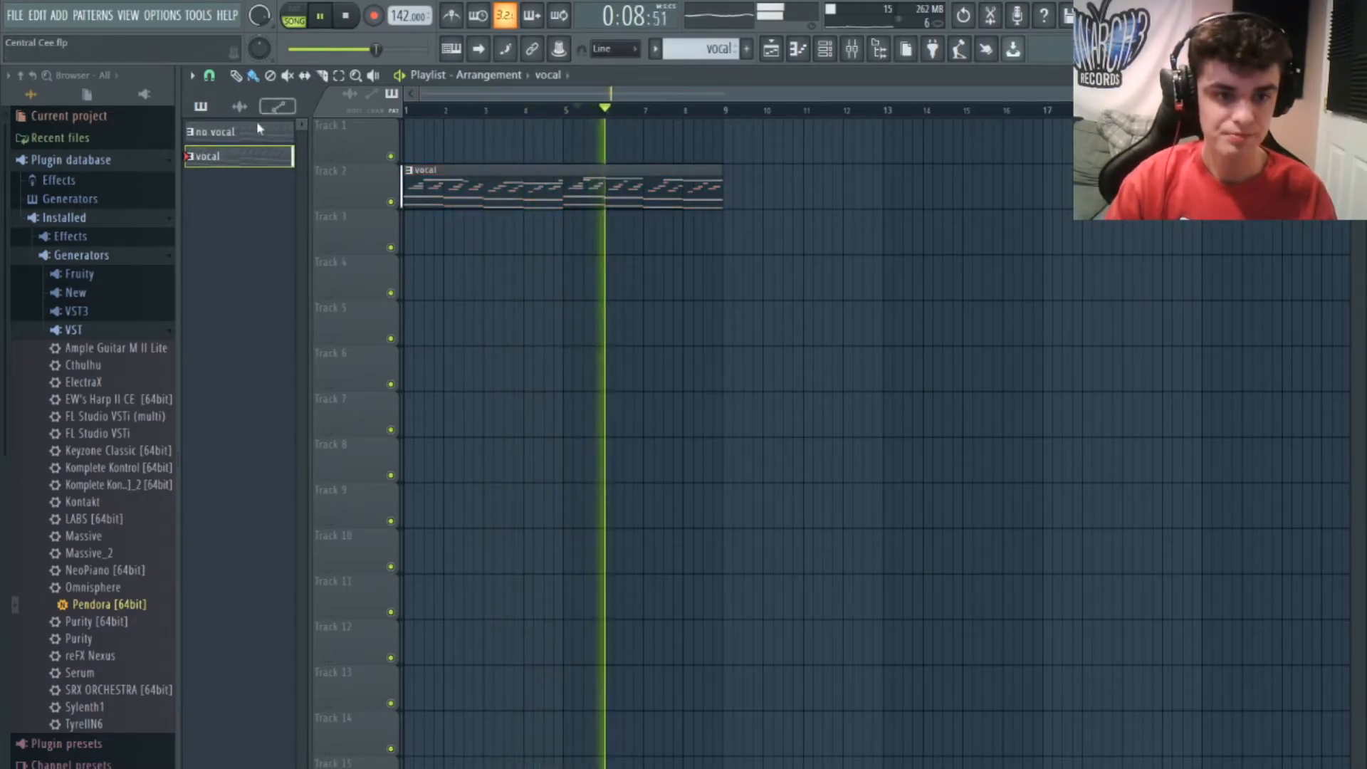
Stop playback, place the no vocal pattern at the start of Track 1 and return the playhead to bar 1
{"action": "key", "text": "space"}
{"action": "left_click", "coordinate": [235, 131]}
{"action": "mouse_move", "coordinate": [426, 147]}
{"action": "left_mouse_down"}
{"action": "mouse_move", "coordinate": [513, 146]}
{"action": "mouse_move", "coordinate": [427, 146]}
{"action": "left_mouse_up"}
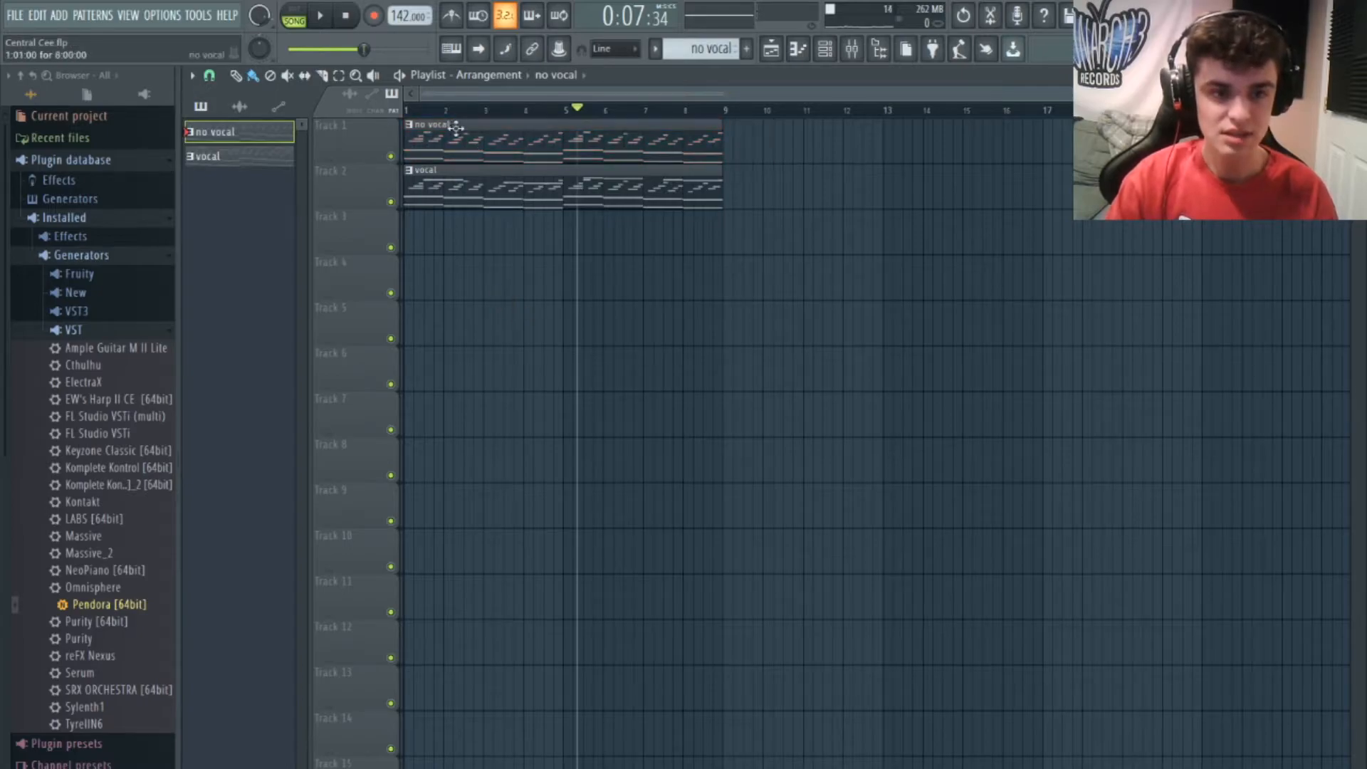
{"action": "left_click", "coordinate": [407, 109]}
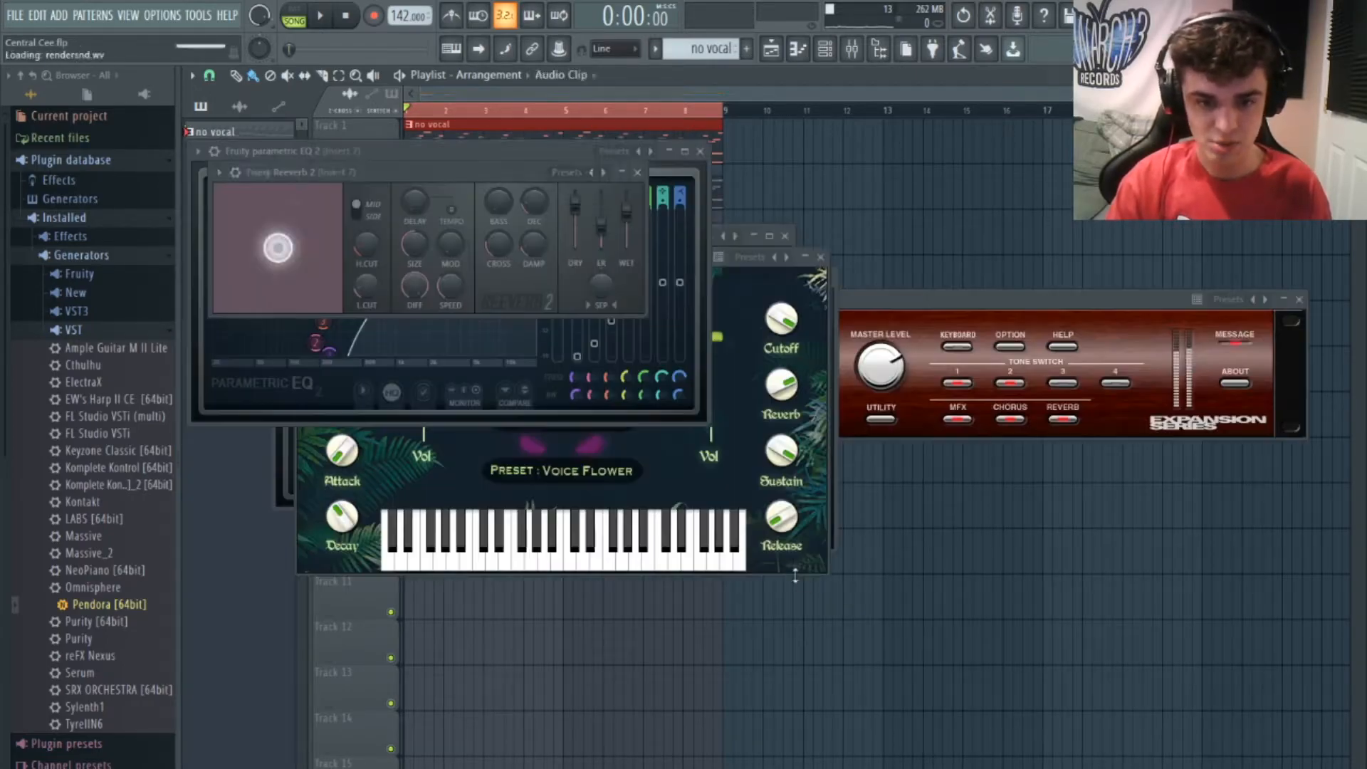
Consolidate the no vocal clip on Track 1 into audio, and render the vocal pattern as an audio clip
{"action": "right_click", "coordinate": [689, 203]}
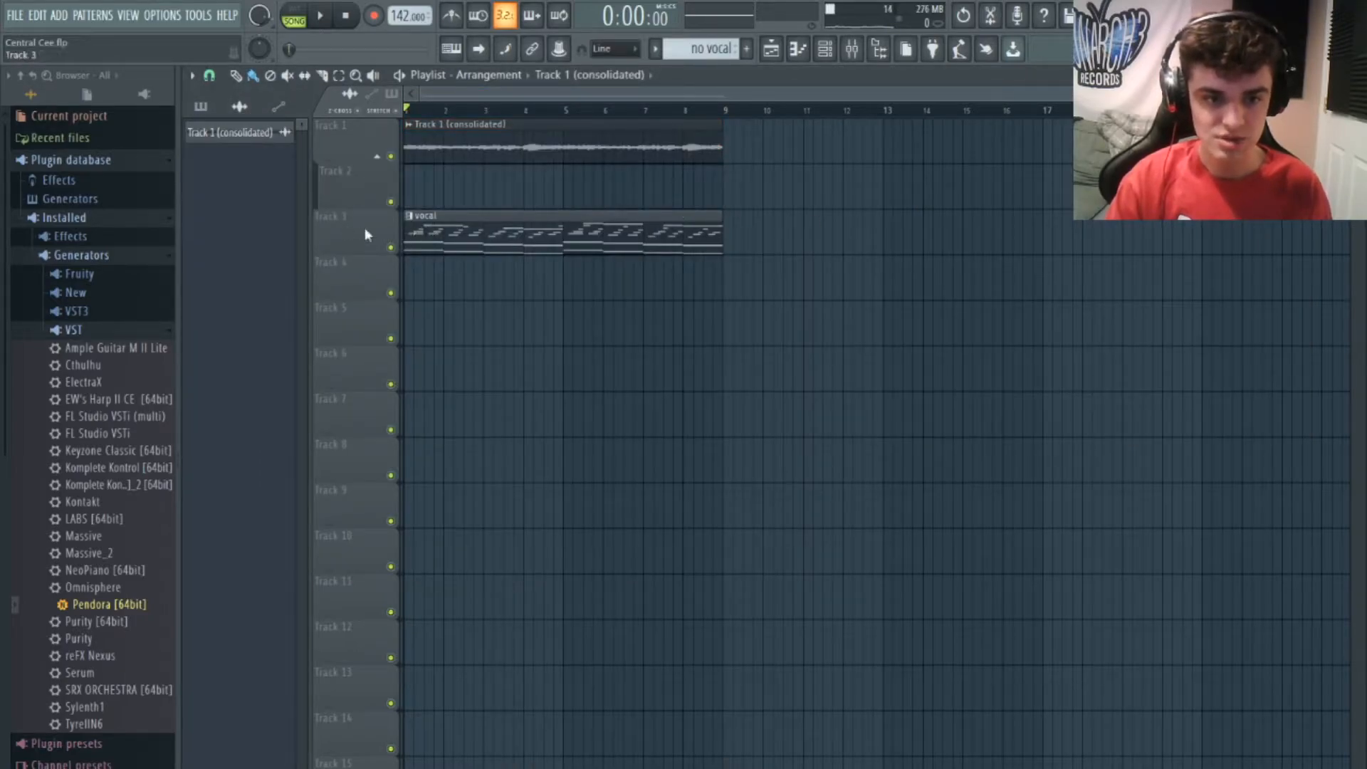
{"action": "left_click", "coordinate": [200, 107]}
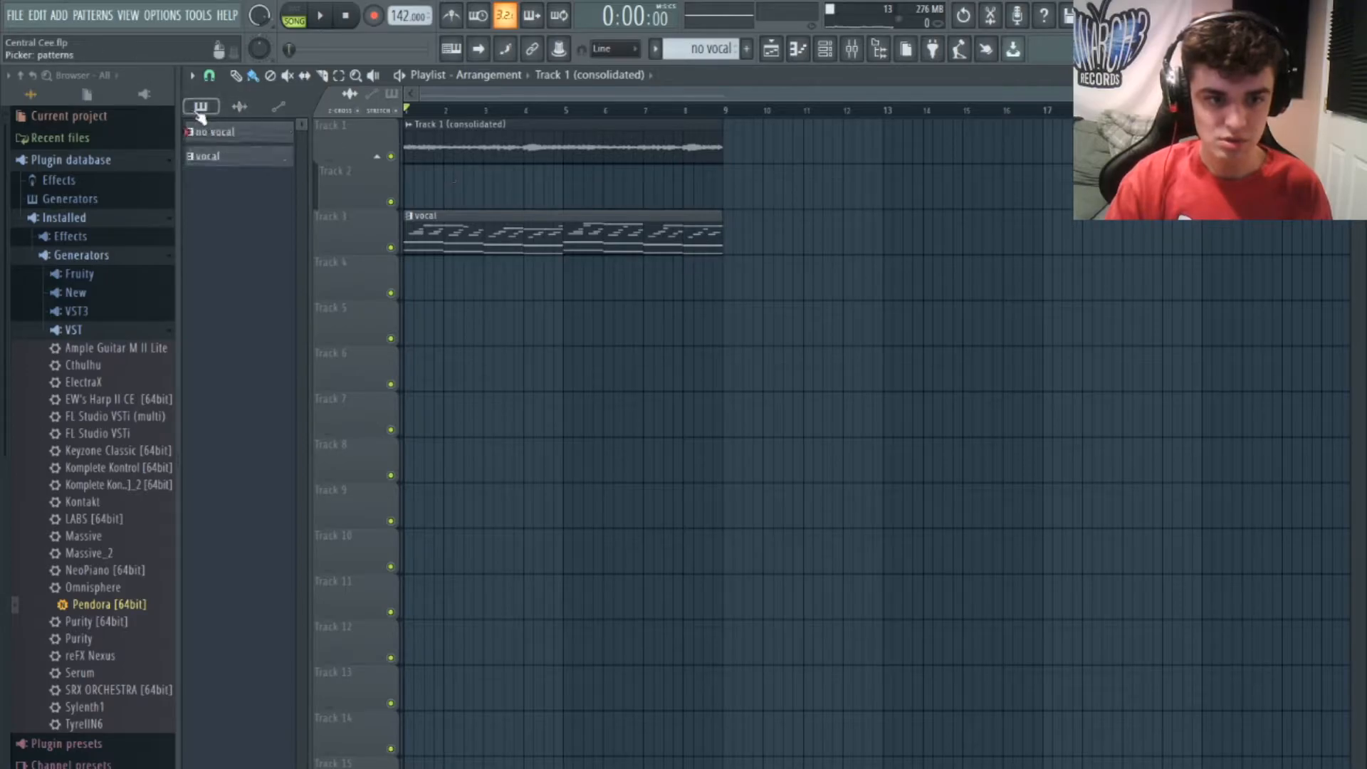
{"action": "left_click", "coordinate": [208, 157]}
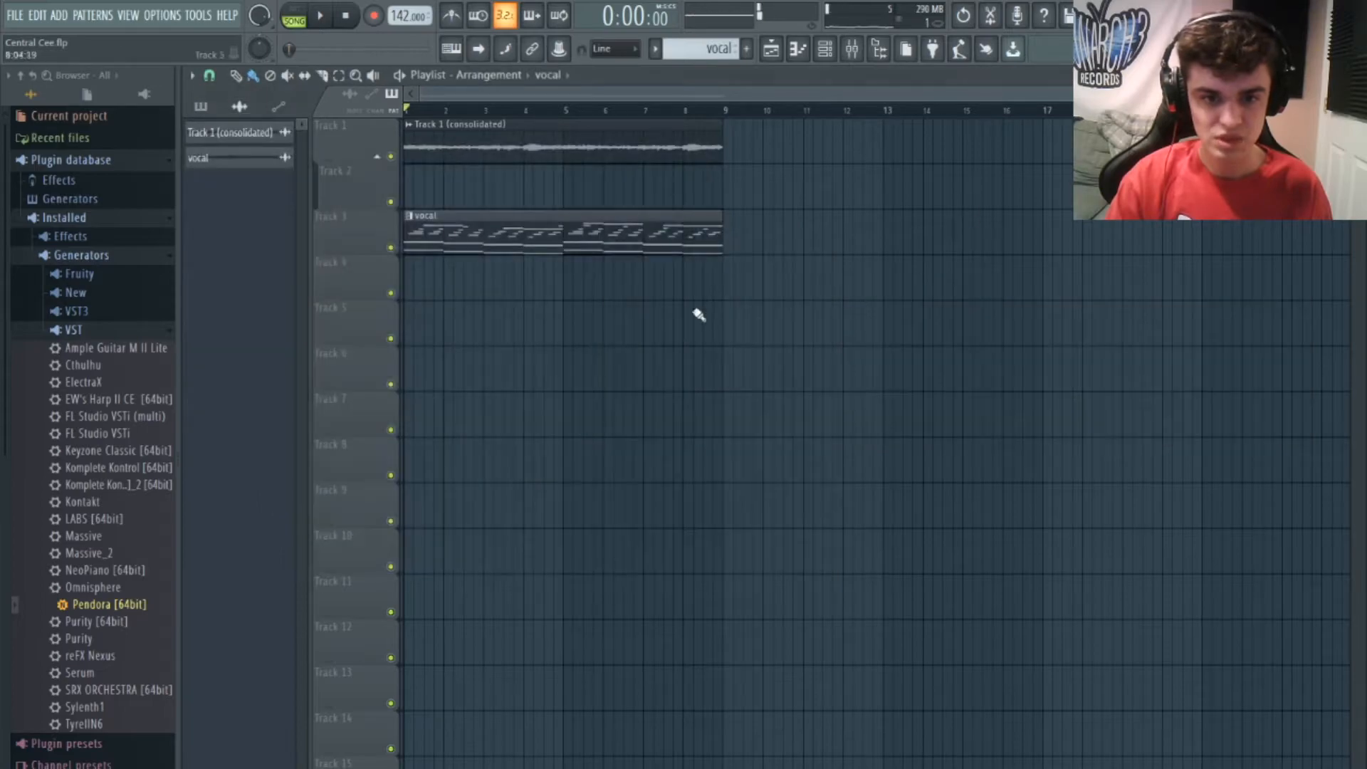
Replace the vocal pattern on Track 3 with the rendered vocal audio clip and mute Track 3
{"action": "left_click", "coordinate": [240, 107]}
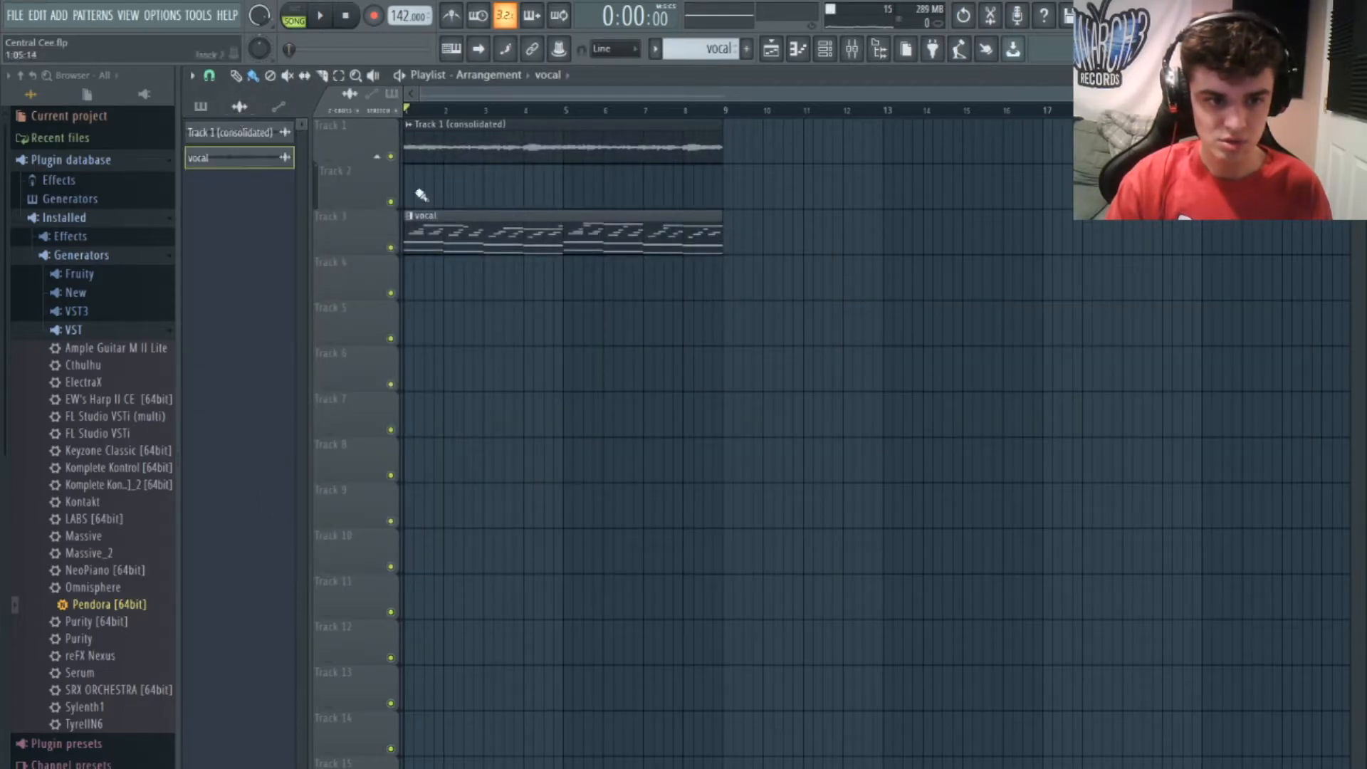
{"action": "left_click", "coordinate": [516, 201]}
{"action": "left_click_drag", "start_coordinate": [617, 201], "coordinate": [390, 207]}
{"action": "right_click", "coordinate": [484, 229]}
{"action": "right_click", "coordinate": [845, 358]}
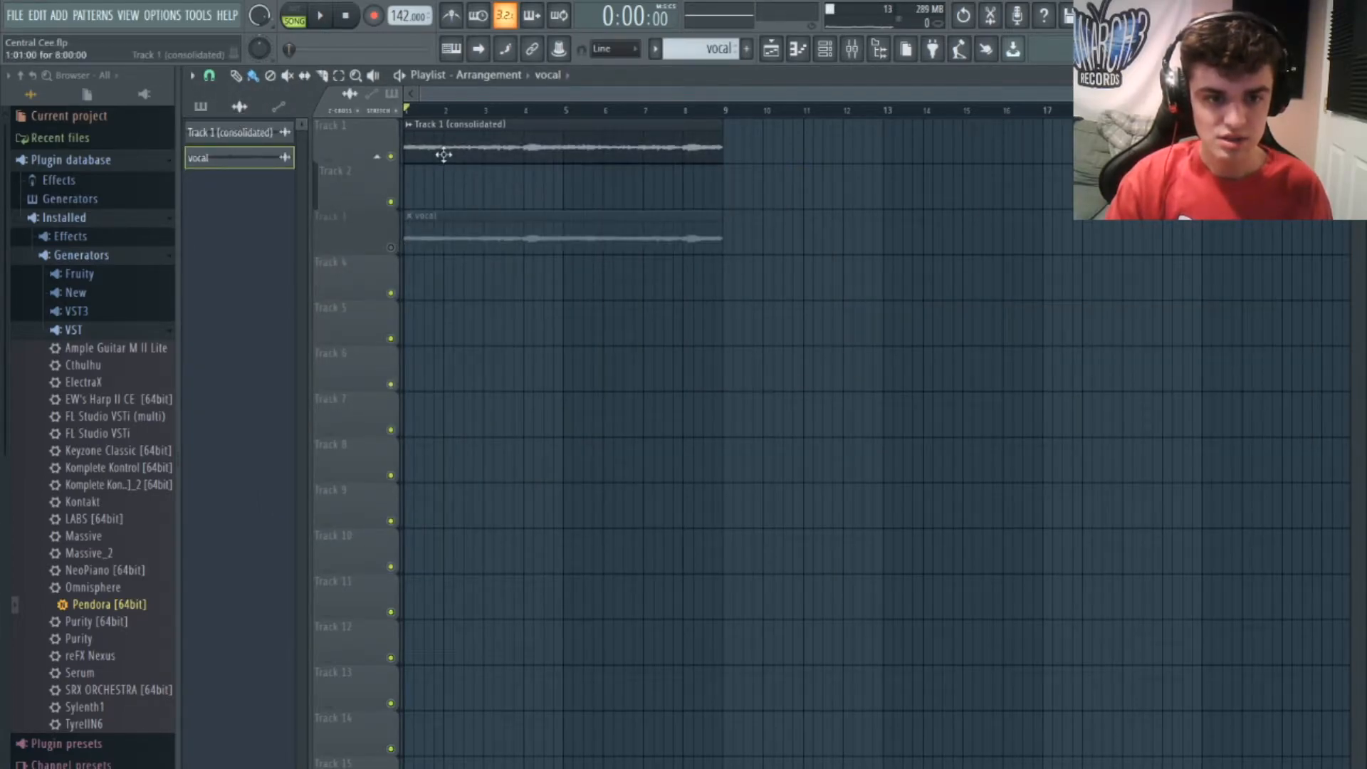
Set the Track 1 (consolidated) clip's time stretching mode to Stretch and raise its pitch shift while playing it back
{"action": "double_click", "coordinate": [444, 145]}
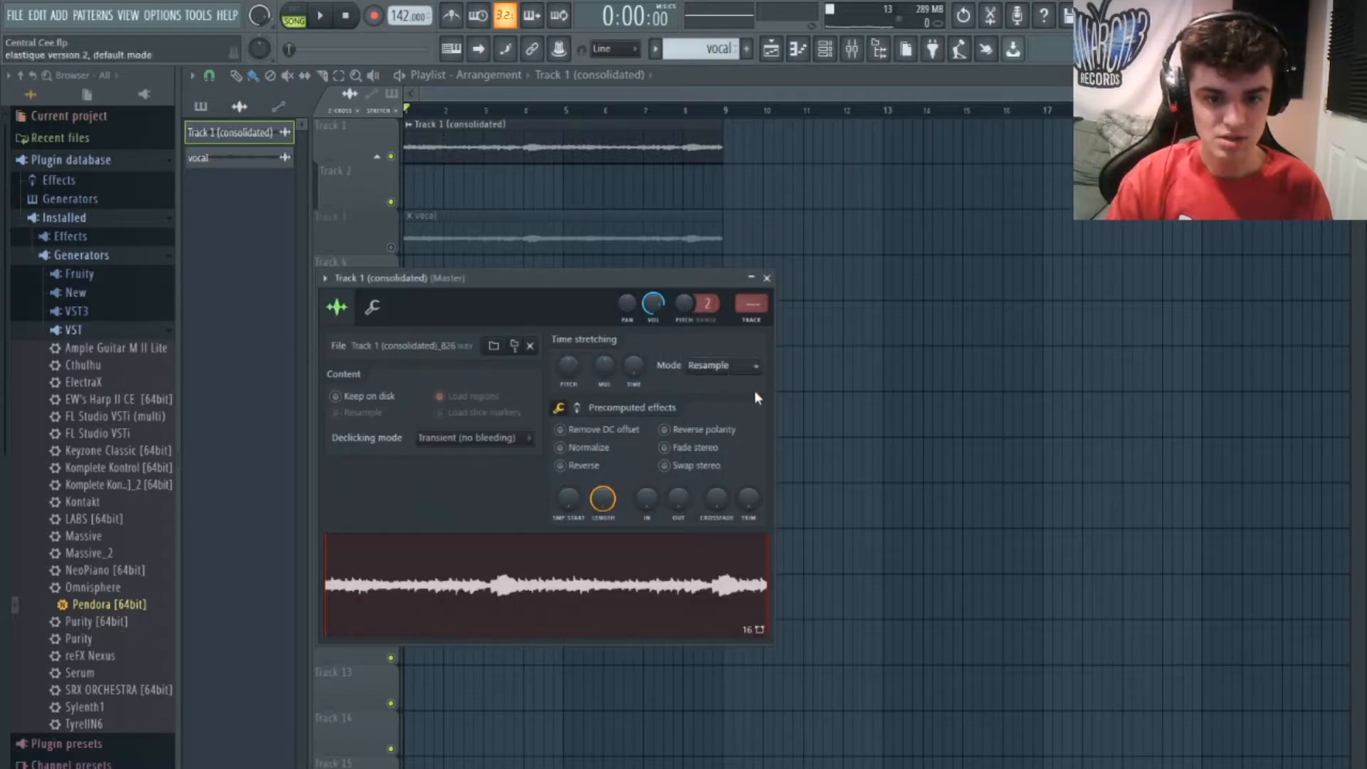
{"action": "left_click", "coordinate": [721, 413]}
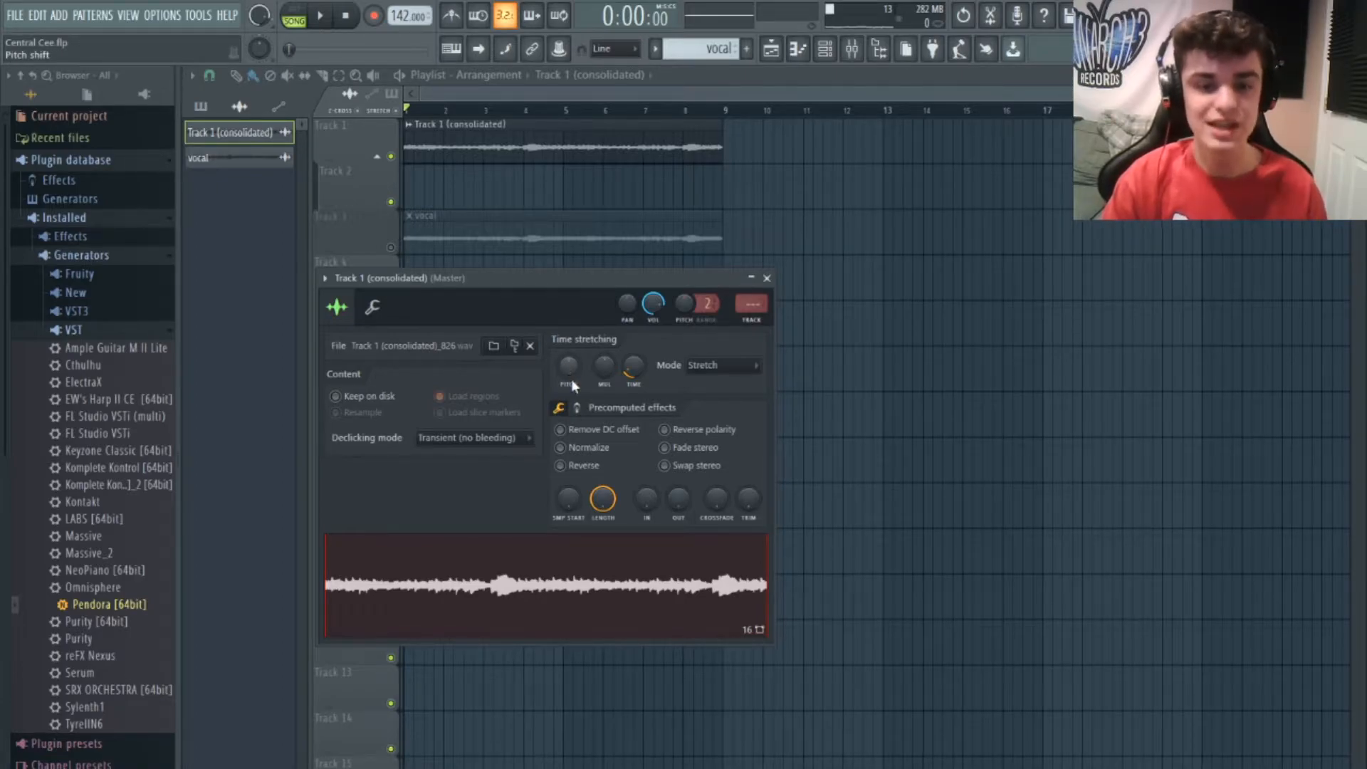
{"action": "key", "text": "space"}
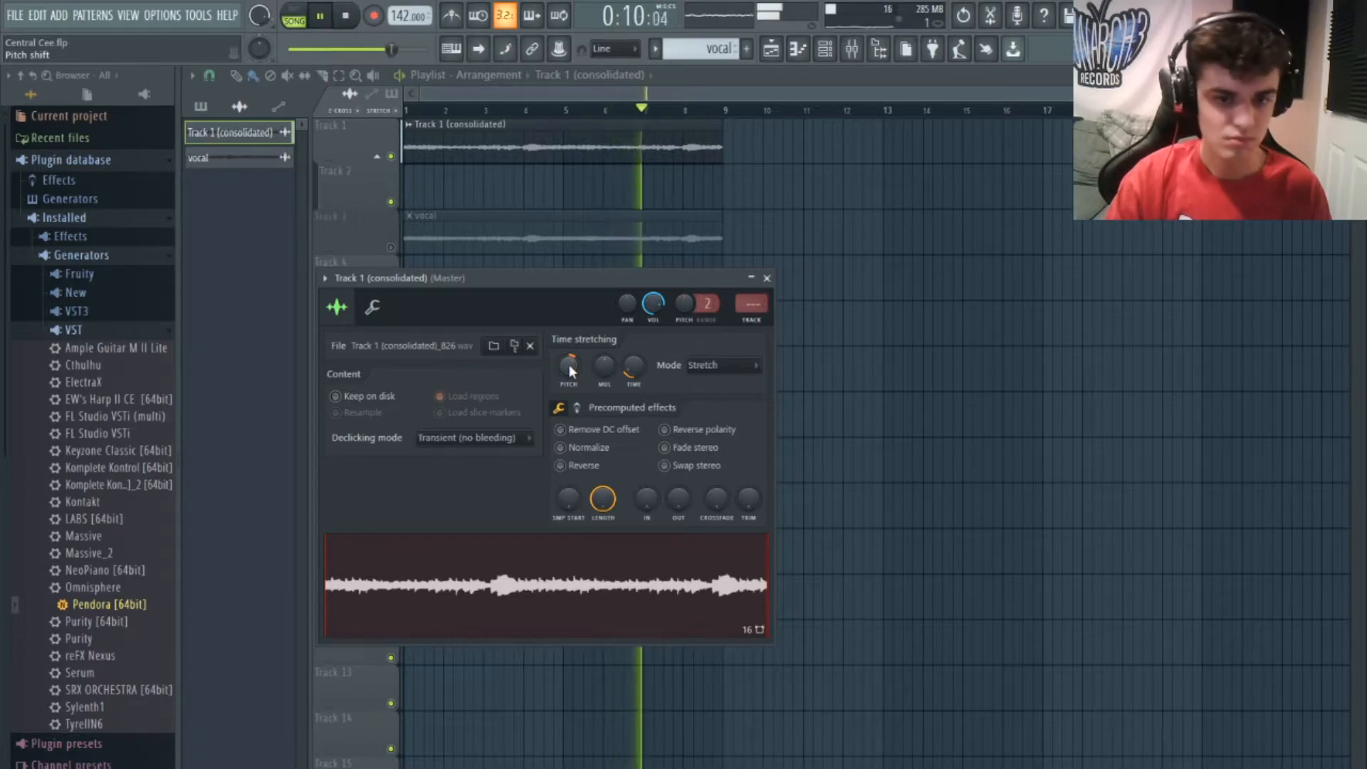
{"action": "left_click_drag", "start_coordinate": [568, 365], "coordinate": [569, 373]}
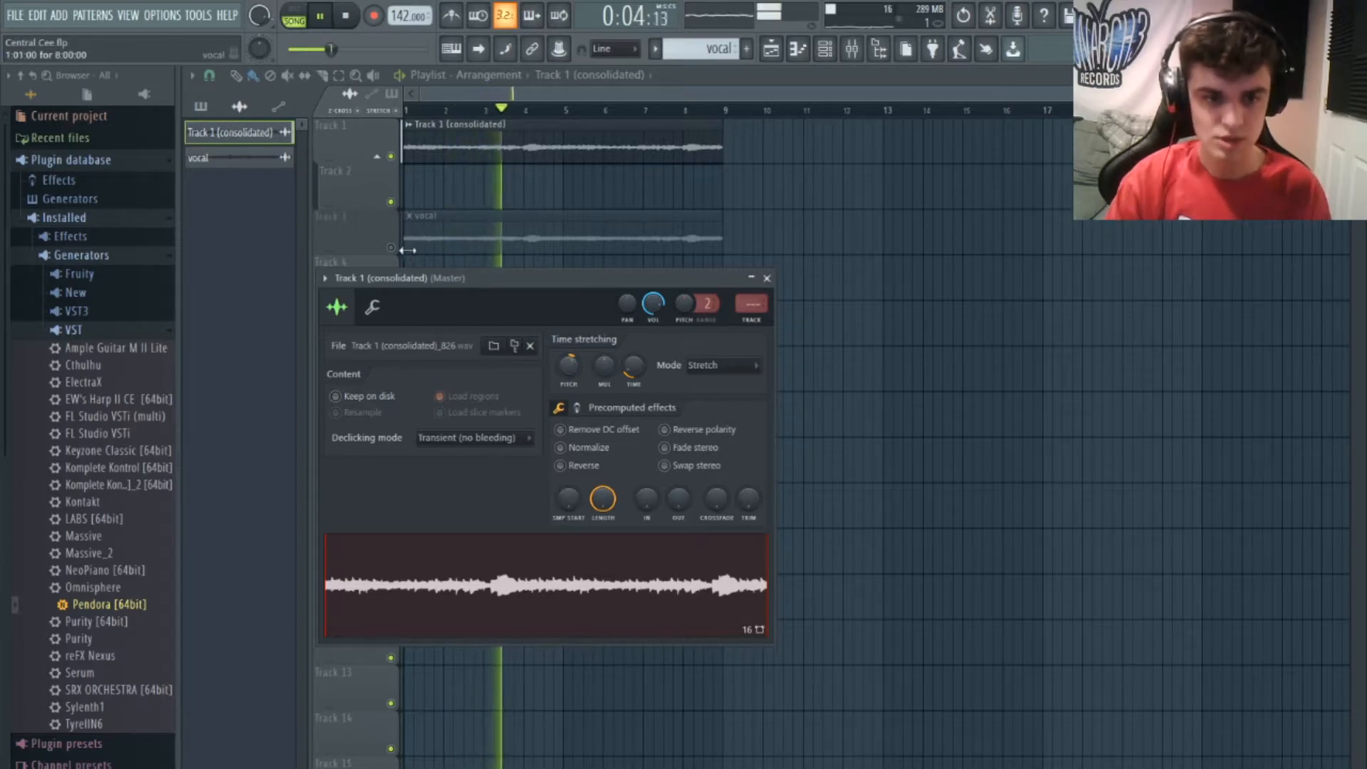
{"action": "key", "text": "space"}
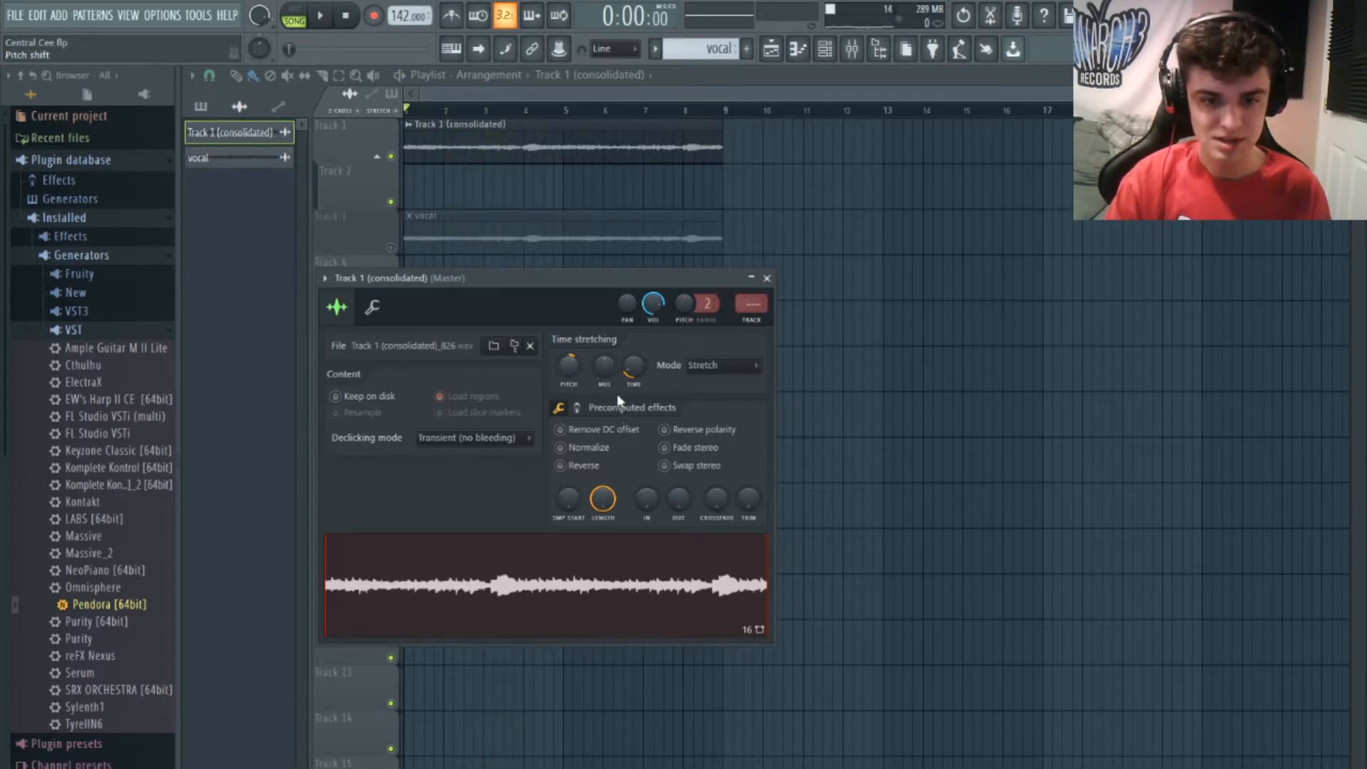
Solo Track 3, raise the vocal clip's pitch shift in its sample settings and play the clip back
{"action": "right_click", "coordinate": [393, 249]}
{"action": "double_click", "coordinate": [417, 238]}
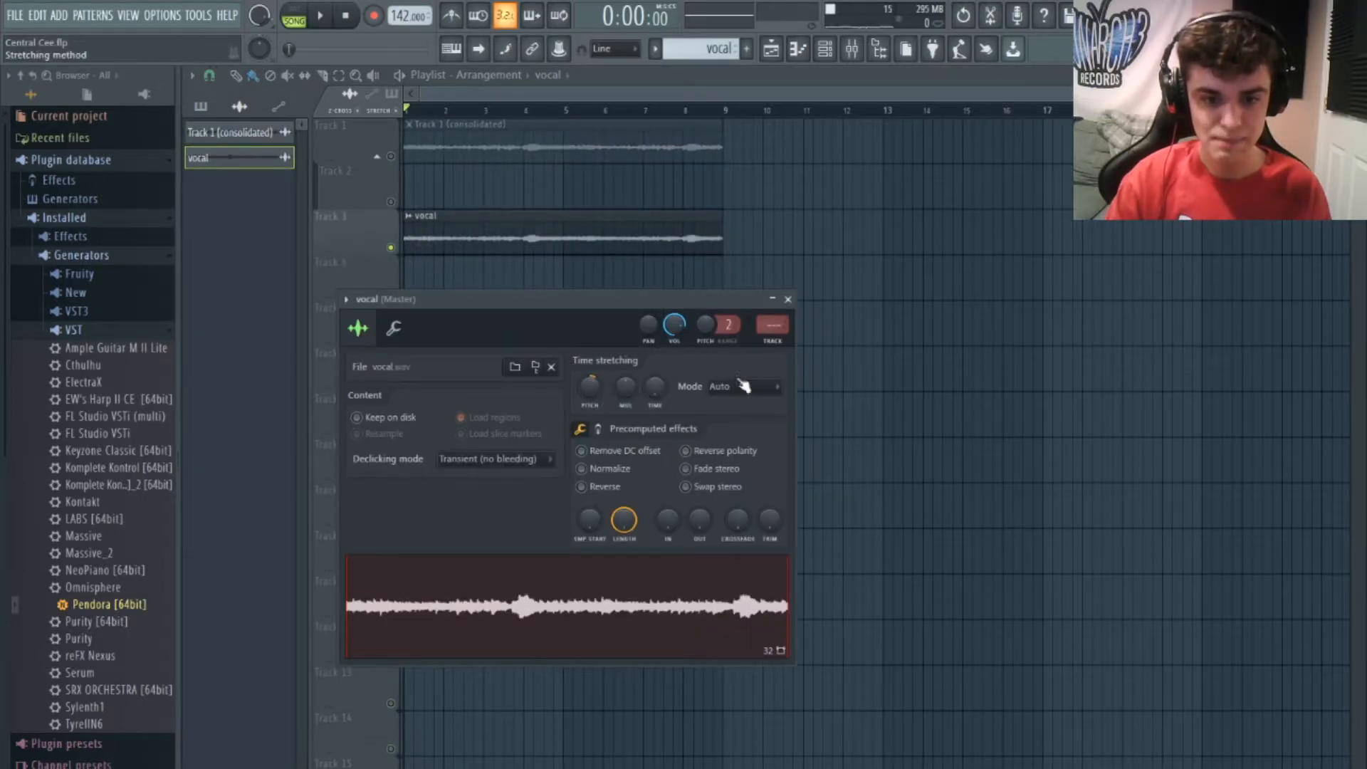
{"action": "left_click", "coordinate": [788, 299]}
{"action": "key", "text": "space"}
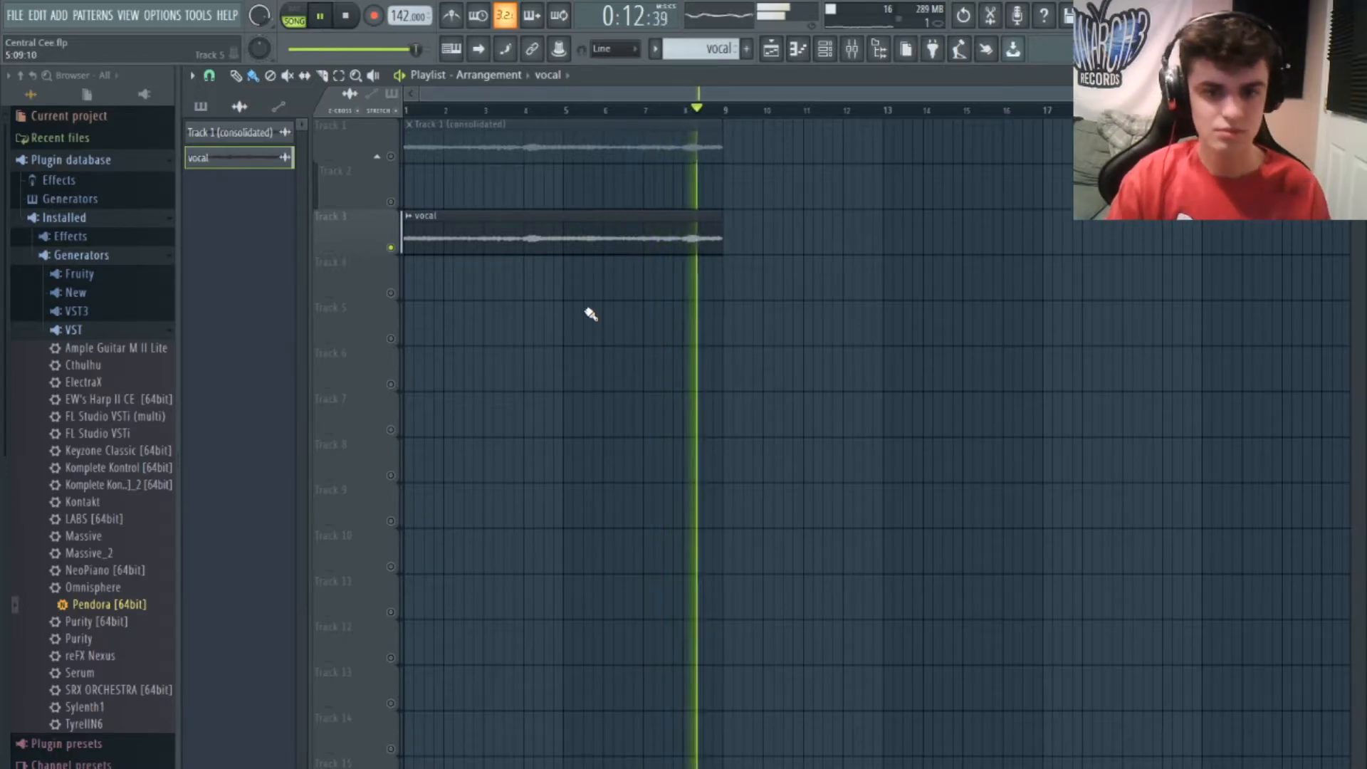
{"action": "key", "text": "space"}
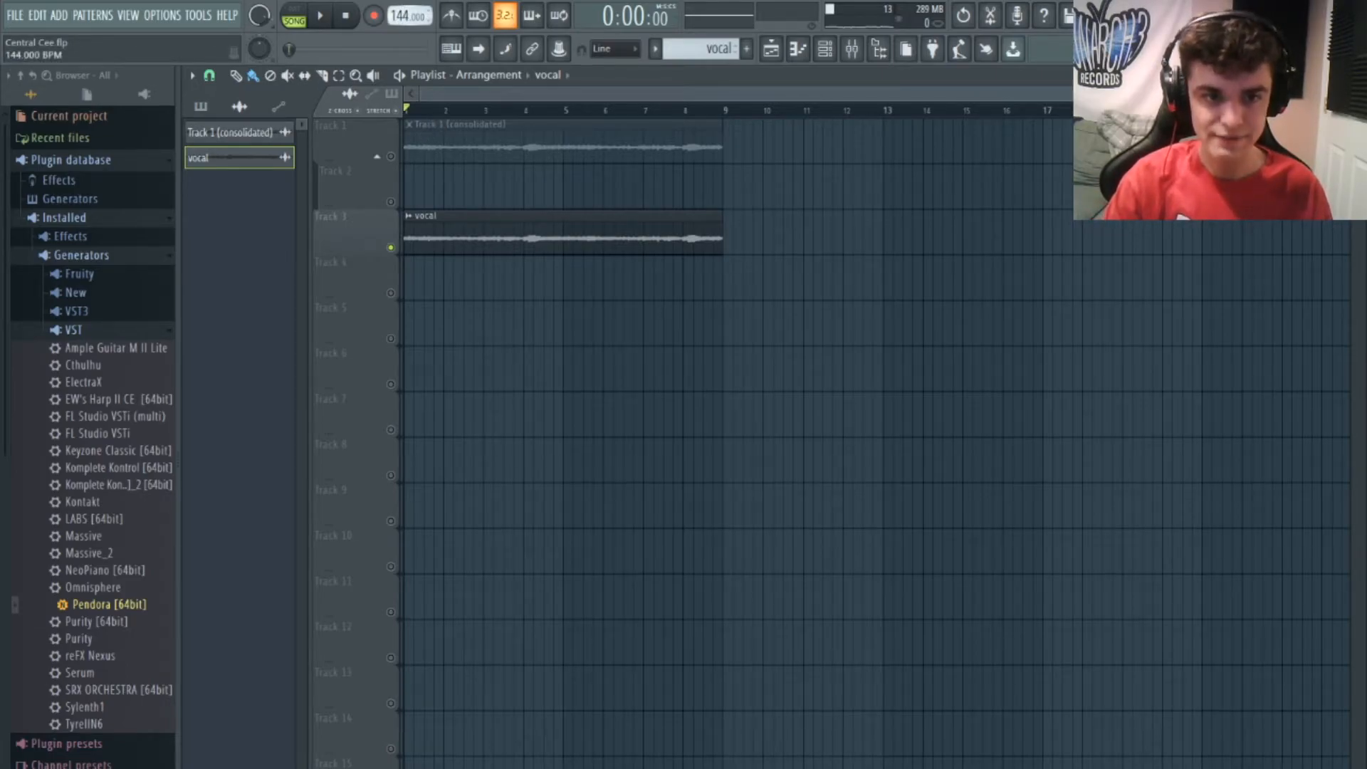
Raise the project tempo to 146 BPM during playback, stop, and take Track 3 out of solo
{"action": "key", "text": "space"}
{"action": "scroll", "coordinate": [399, 14], "scroll_direction": "up", "scroll_amount": 1}
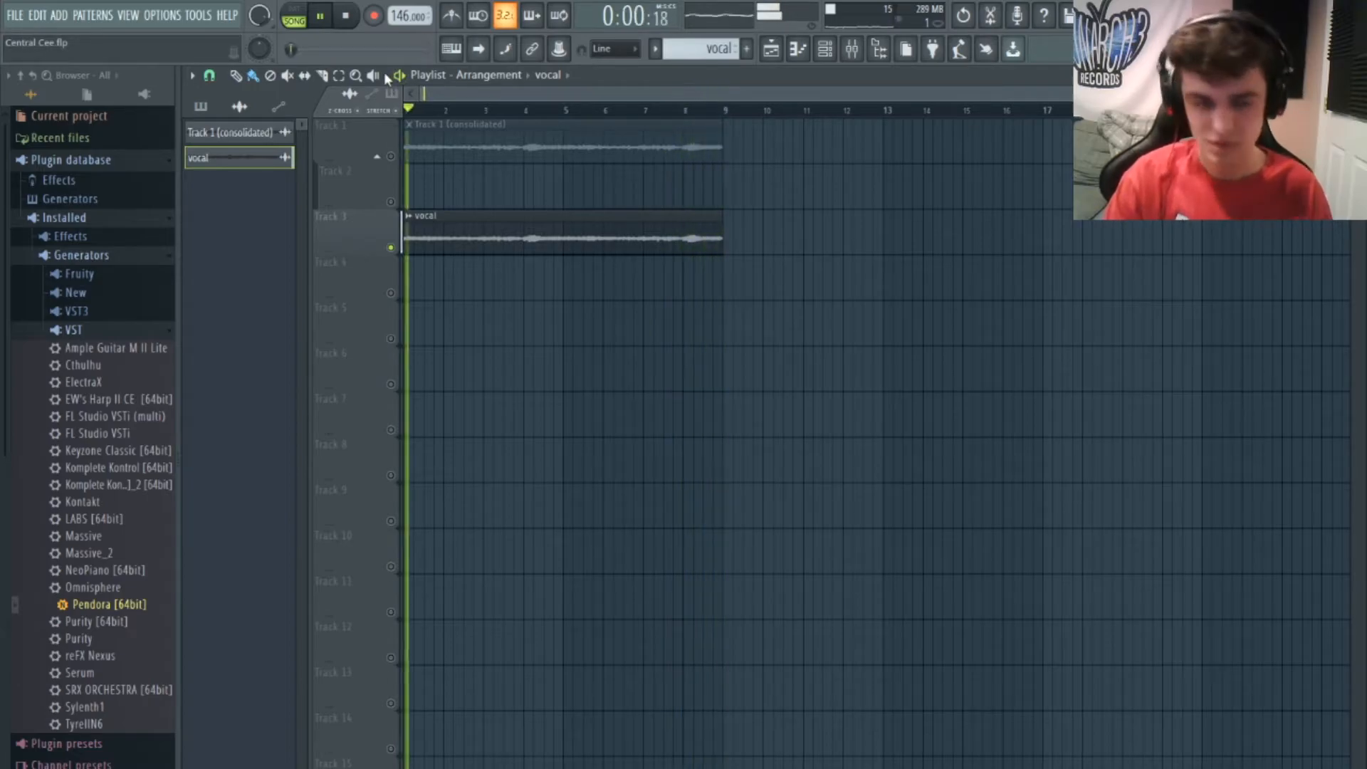
{"action": "right_click", "coordinate": [390, 247]}
{"action": "key", "text": "space"}
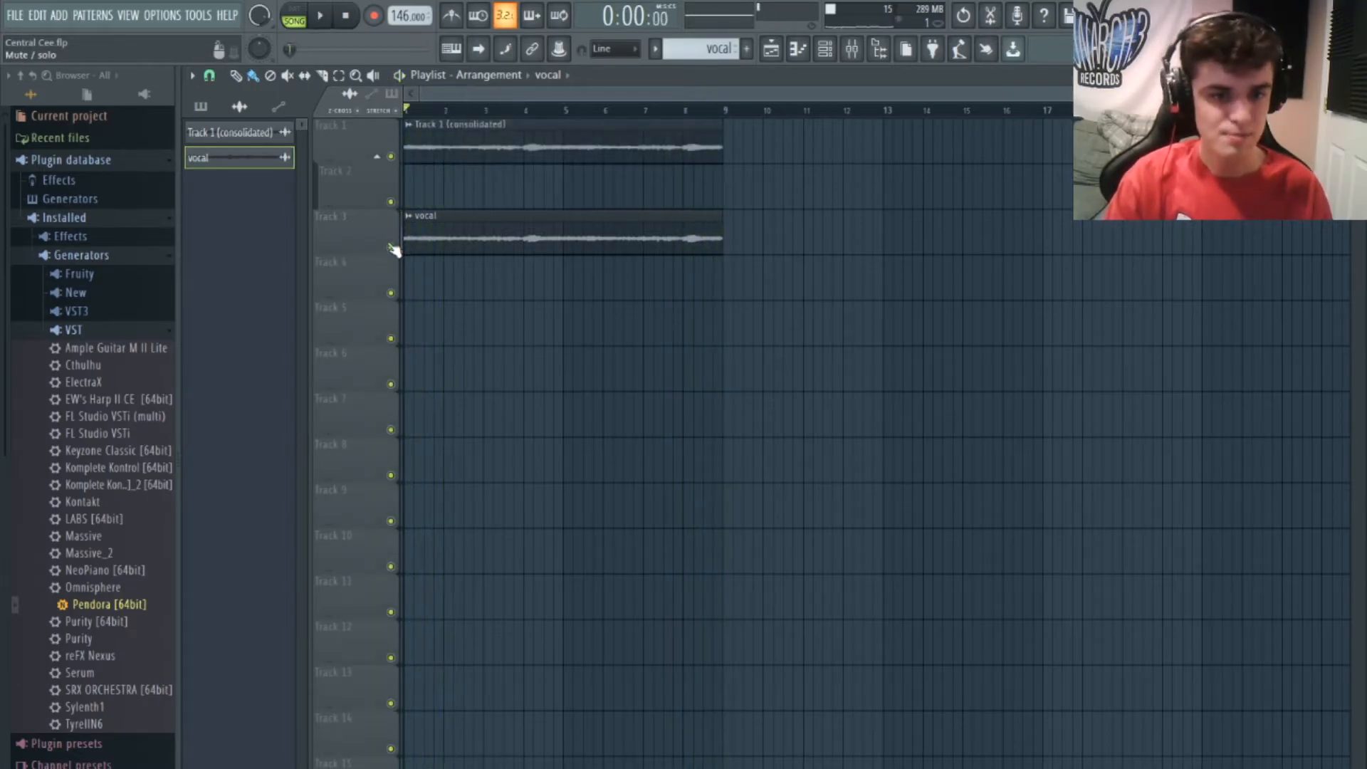
Move the vocal clip up to Track 2 and route both audio clip channels to mixer insert 8
{"action": "left_click_drag", "start_coordinate": [504, 239], "coordinate": [504, 193]}
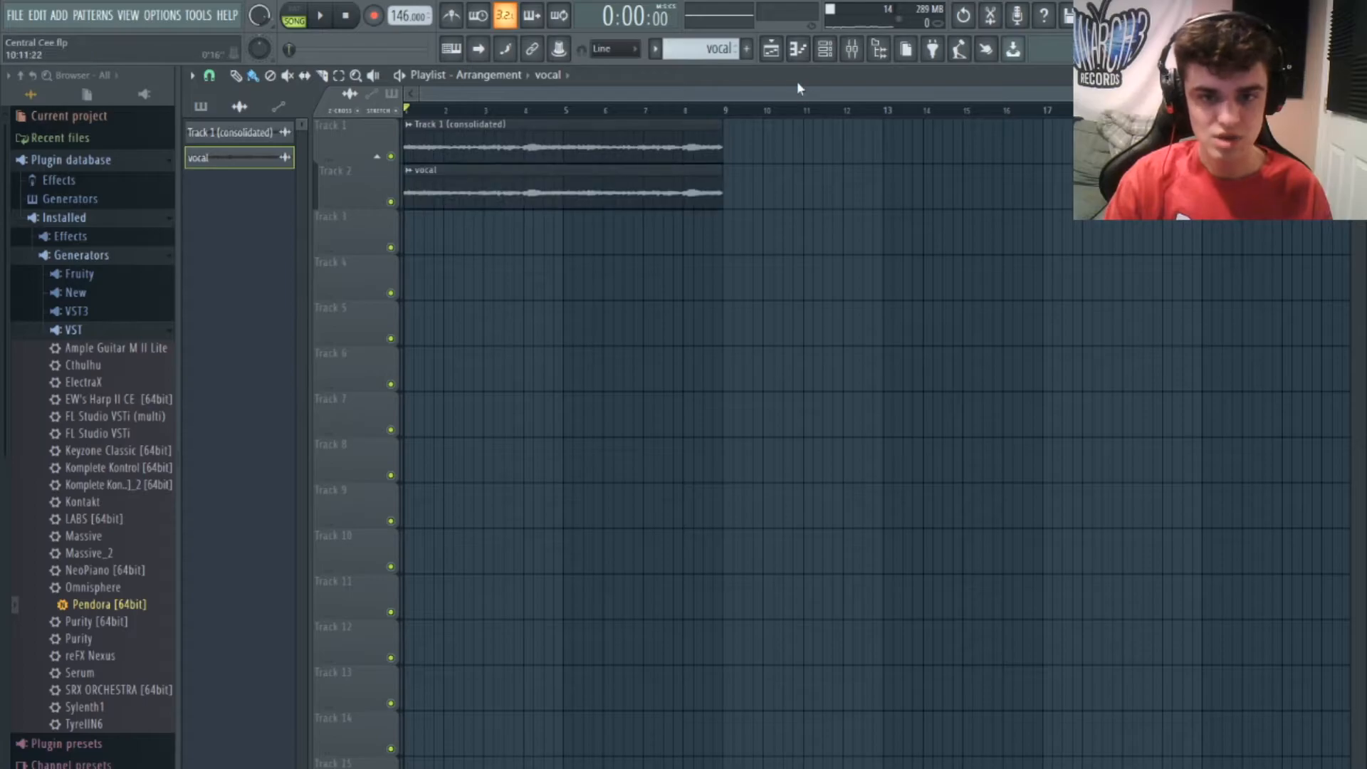
{"action": "left_click", "coordinate": [825, 49]}
{"action": "left_click", "coordinate": [427, 390]}
{"action": "left_click", "coordinate": [413, 402]}
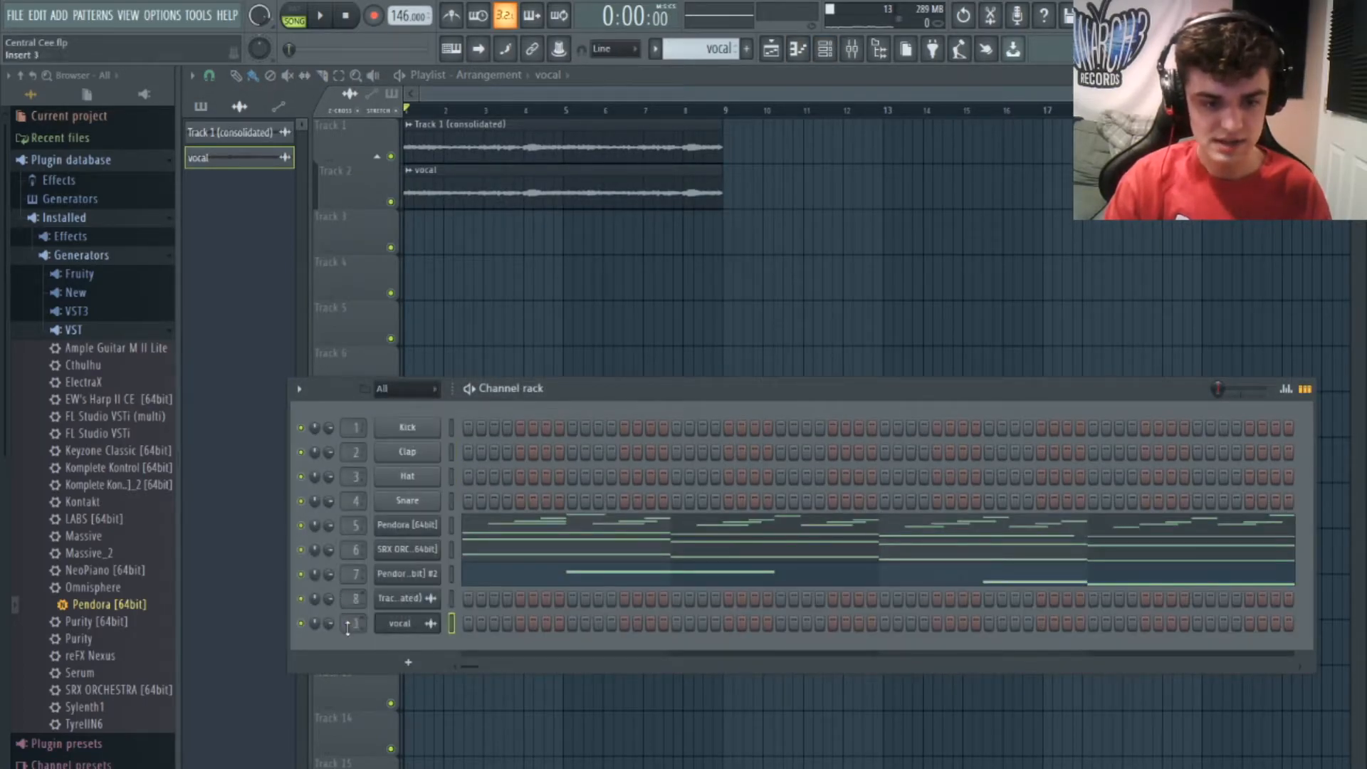
Add Fruity delay bank and Fruity Reeverb 2 to mixer insert 8, with the Reeverb wet level at about 38%
{"action": "left_click", "coordinate": [858, 55]}
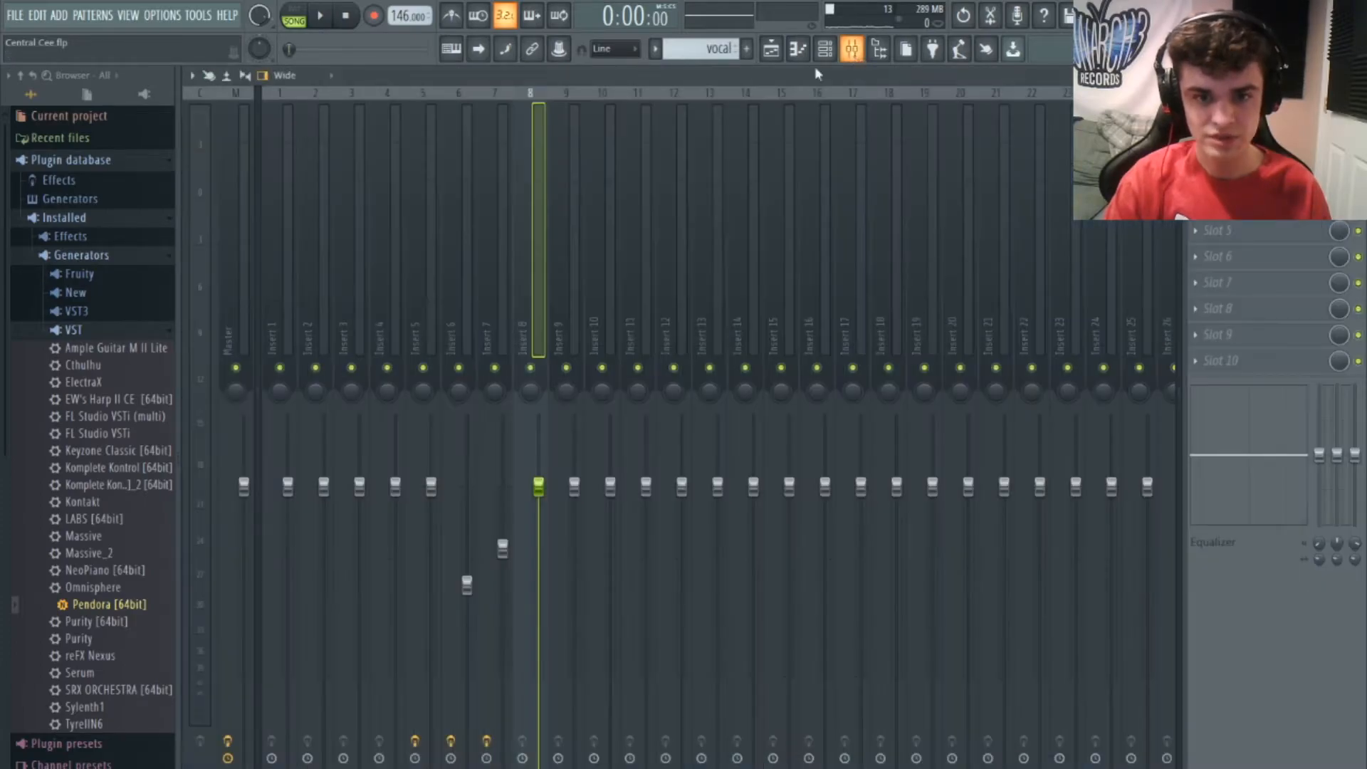
{"action": "left_click", "coordinate": [1243, 208]}
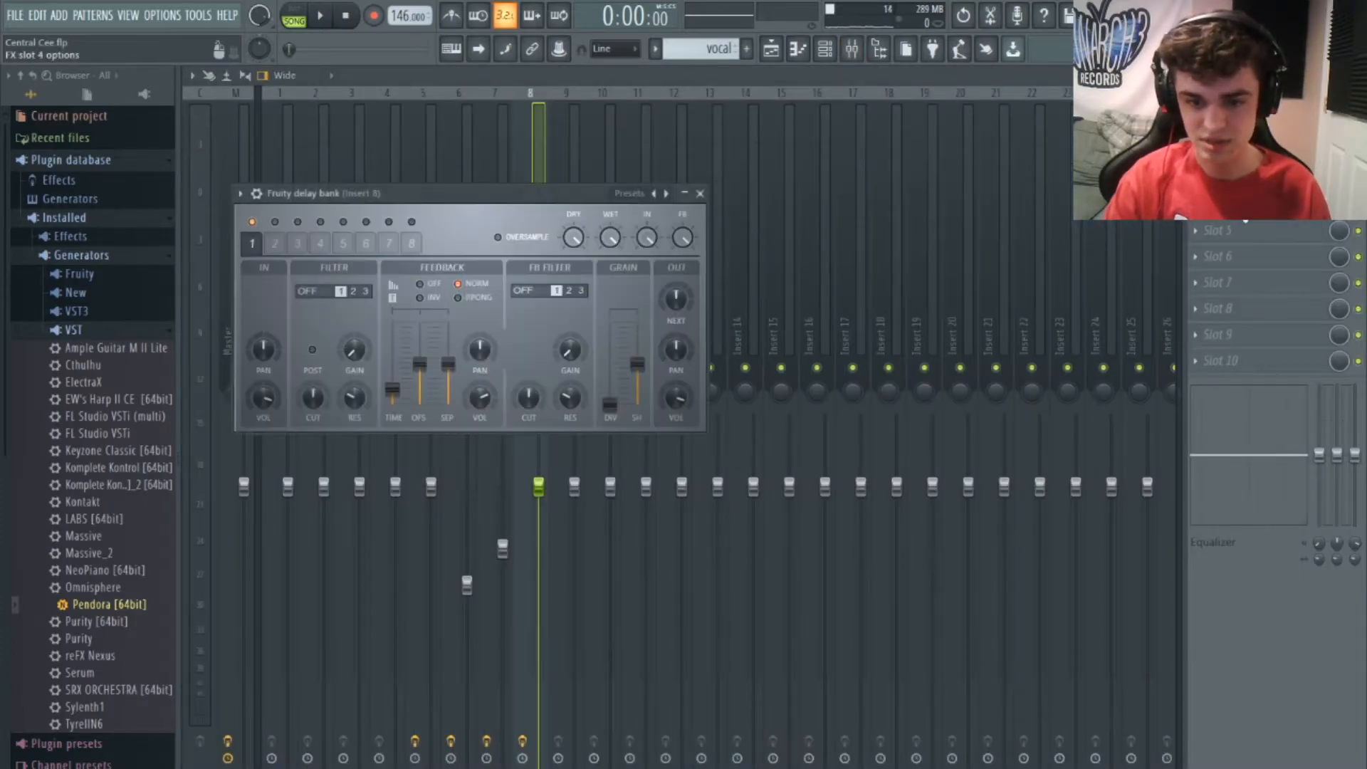
{"action": "left_click", "coordinate": [1226, 127]}
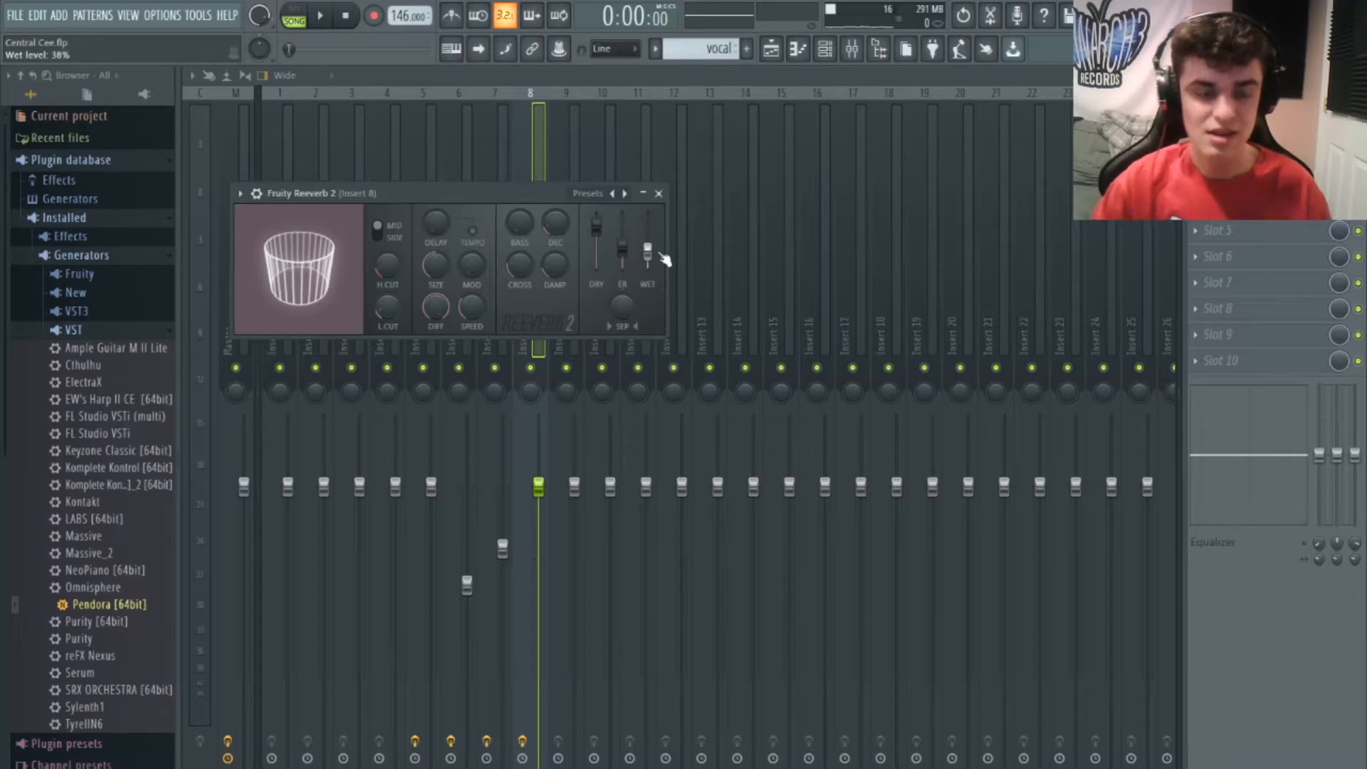
Play the arrangement in the playlist with Track 2 muted partway to compare the melodies, stop, and unmute Track 2
{"action": "key", "text": "space"}
{"action": "left_click", "coordinate": [770, 51]}
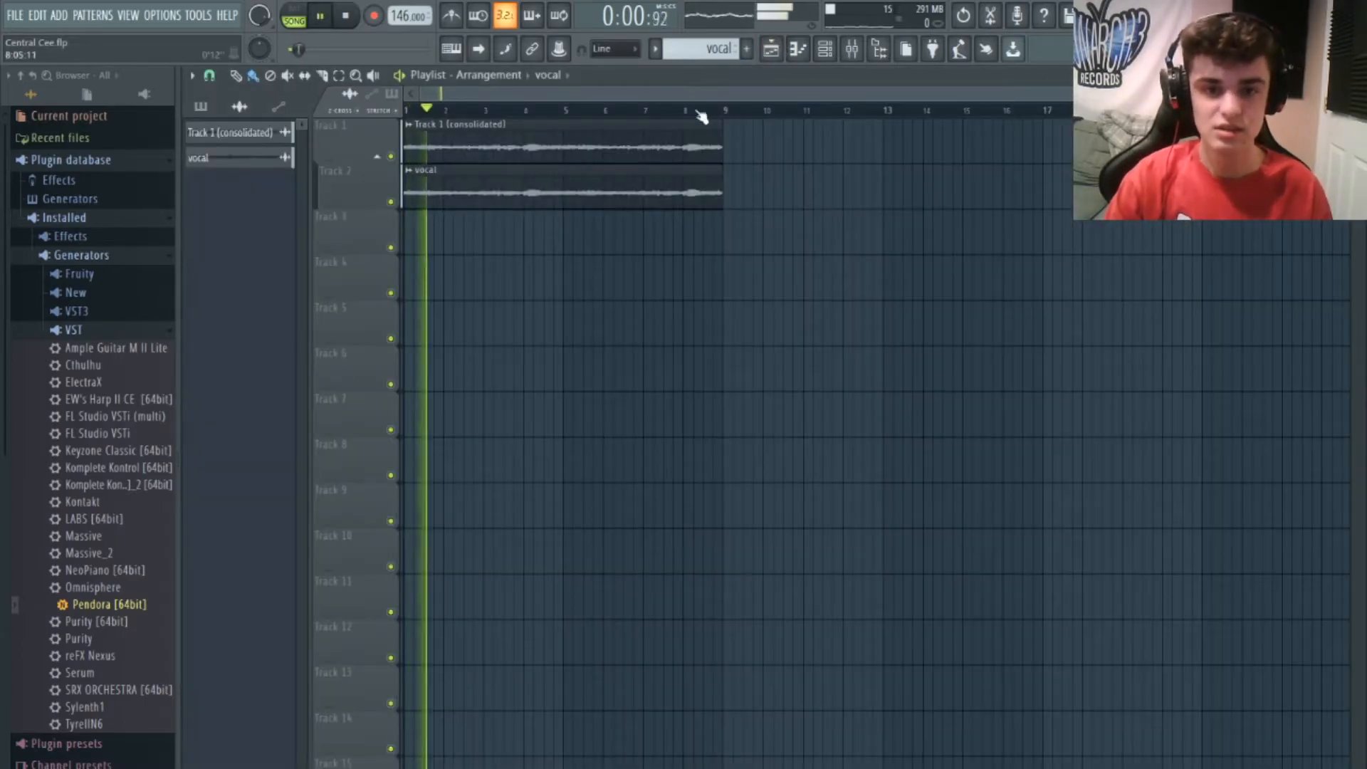
{"action": "left_click", "coordinate": [390, 201]}
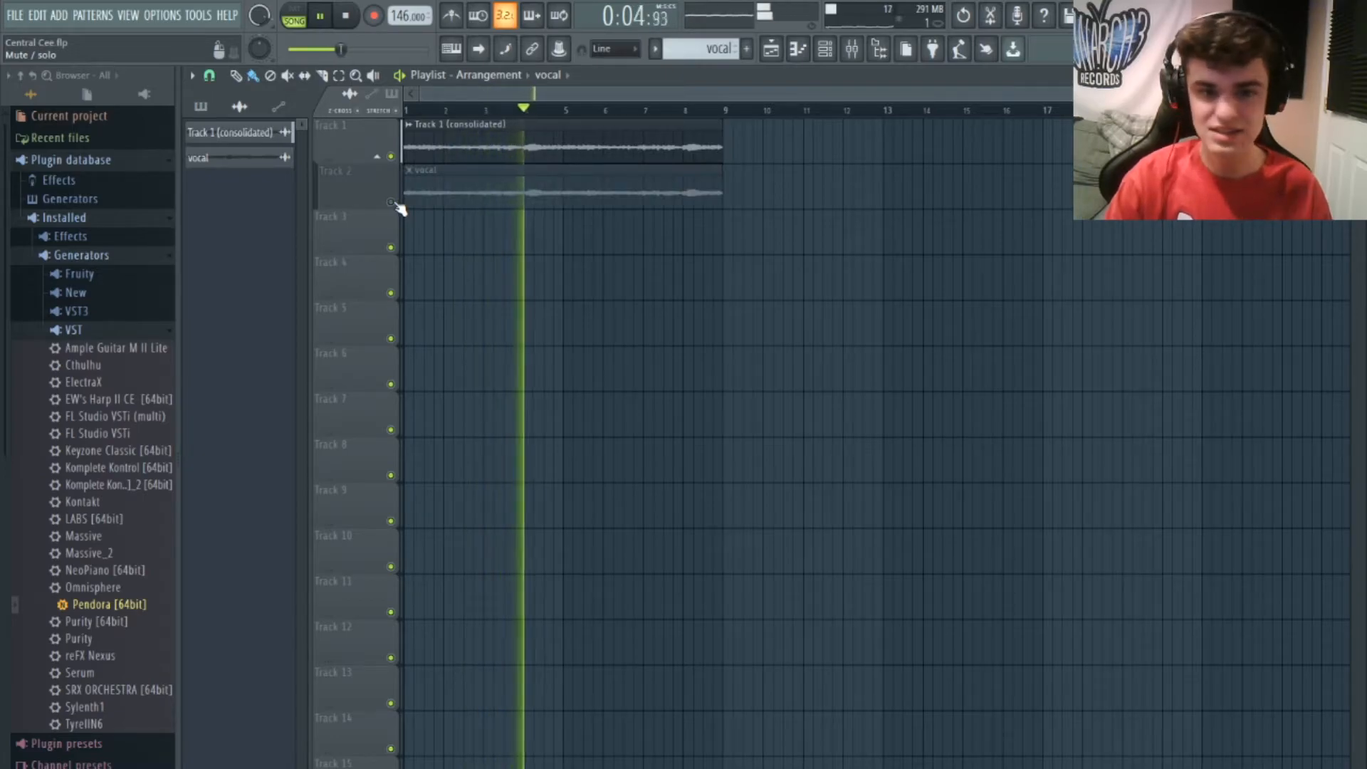
{"action": "key", "text": "space"}
{"action": "left_click", "coordinate": [390, 202]}
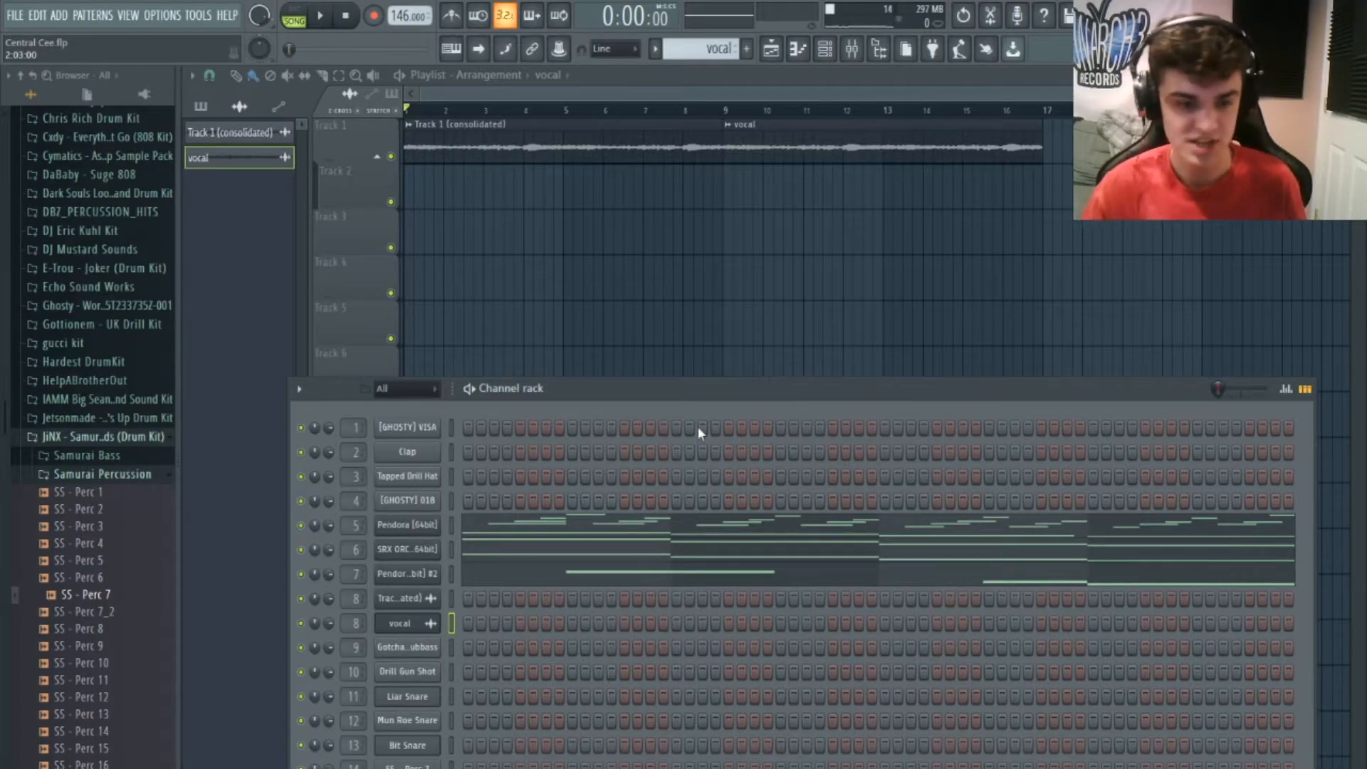
Select the [GHOSTY] 018 channel, create a new empty pattern, and place it on Track 2 at bars 1 and 9
{"action": "left_click", "coordinate": [451, 499]}
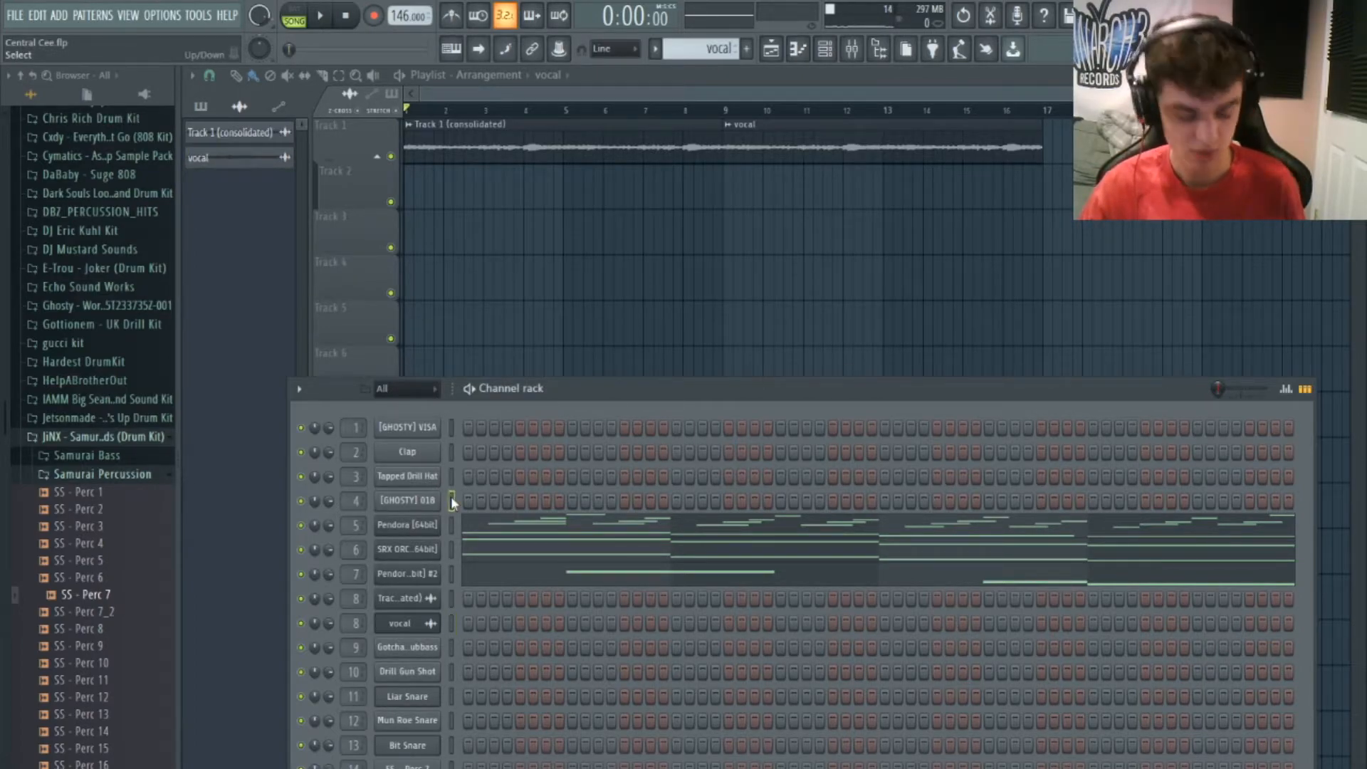
{"action": "key", "text": "F6"}
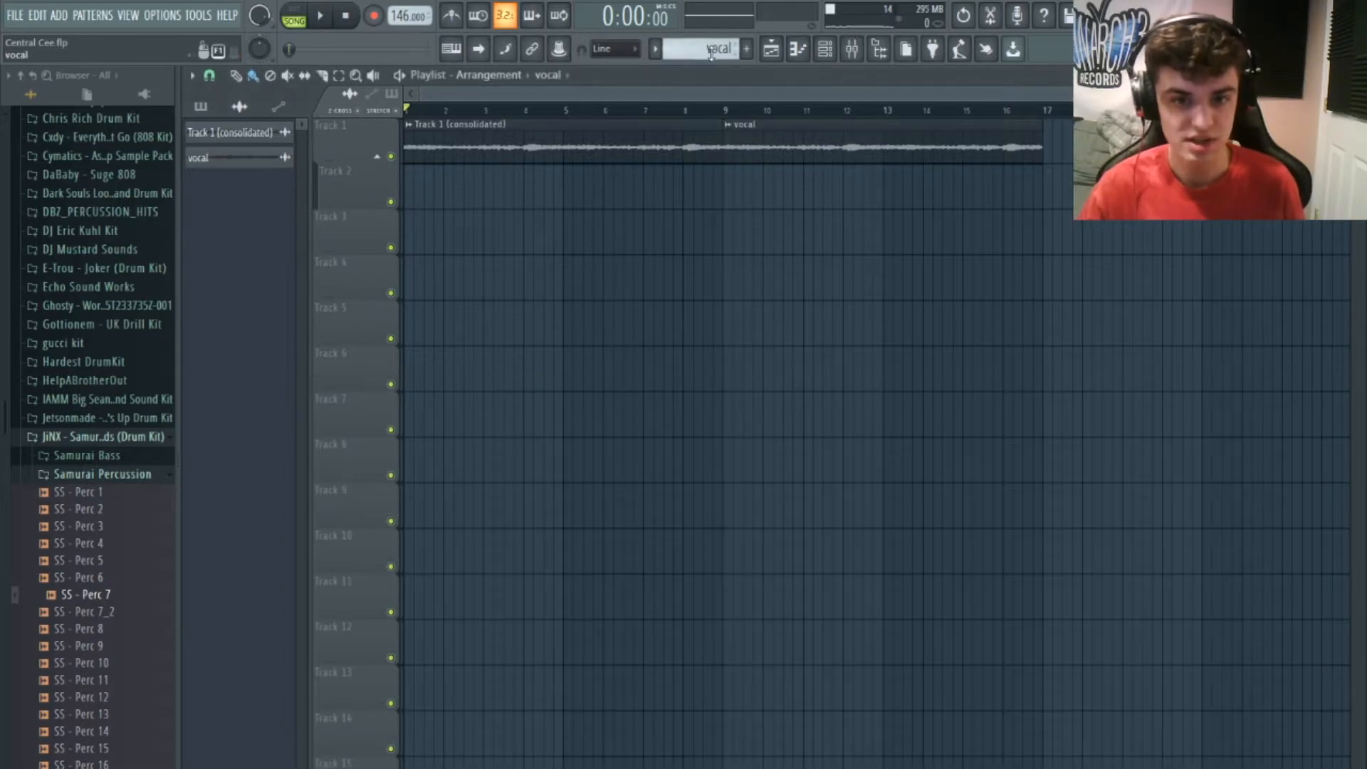
{"action": "scroll", "coordinate": [710, 53], "scroll_direction": "up", "scroll_amount": 1}
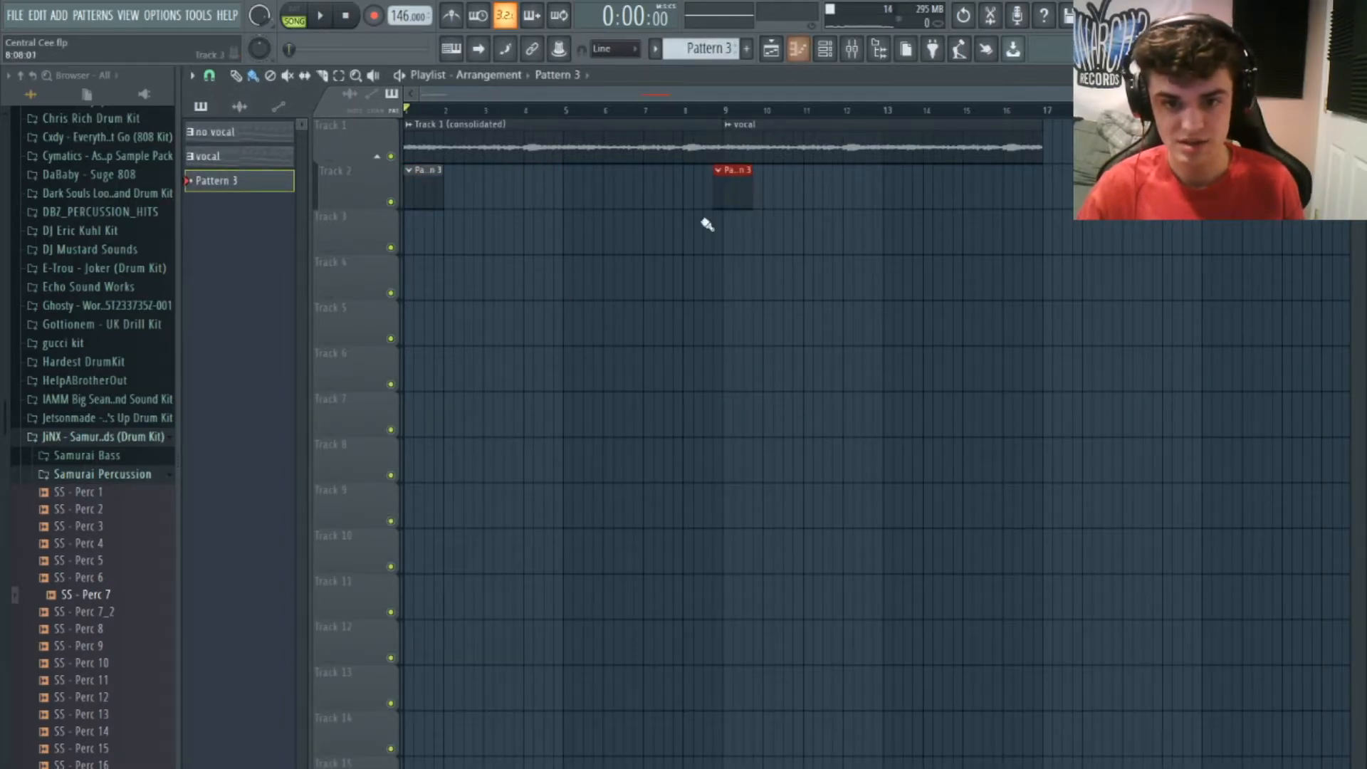
Program [GHOSTY] 018 snare hits on steps 9, 29, 41 and 61 of Pattern 3
{"action": "key", "text": "F6"}
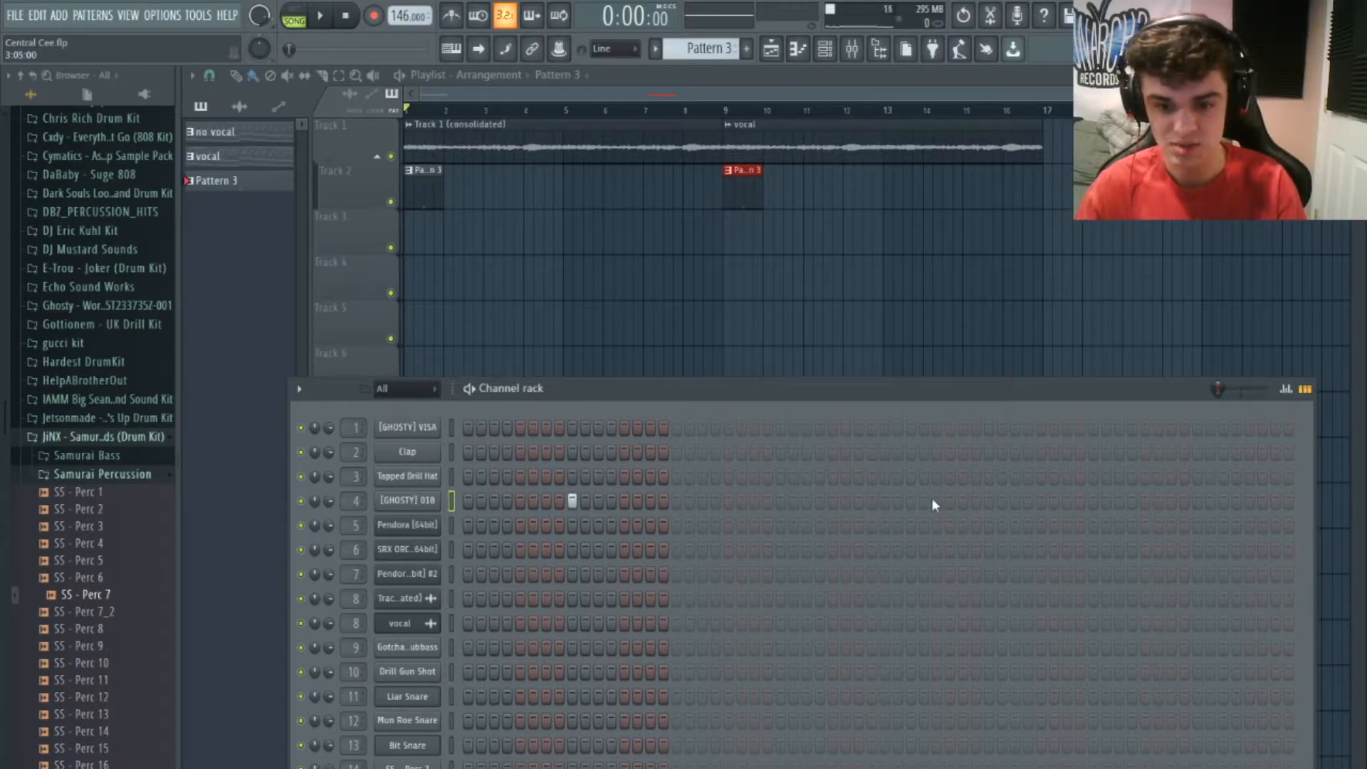
{"action": "left_click", "coordinate": [832, 501]}
{"action": "left_click", "coordinate": [988, 501]}
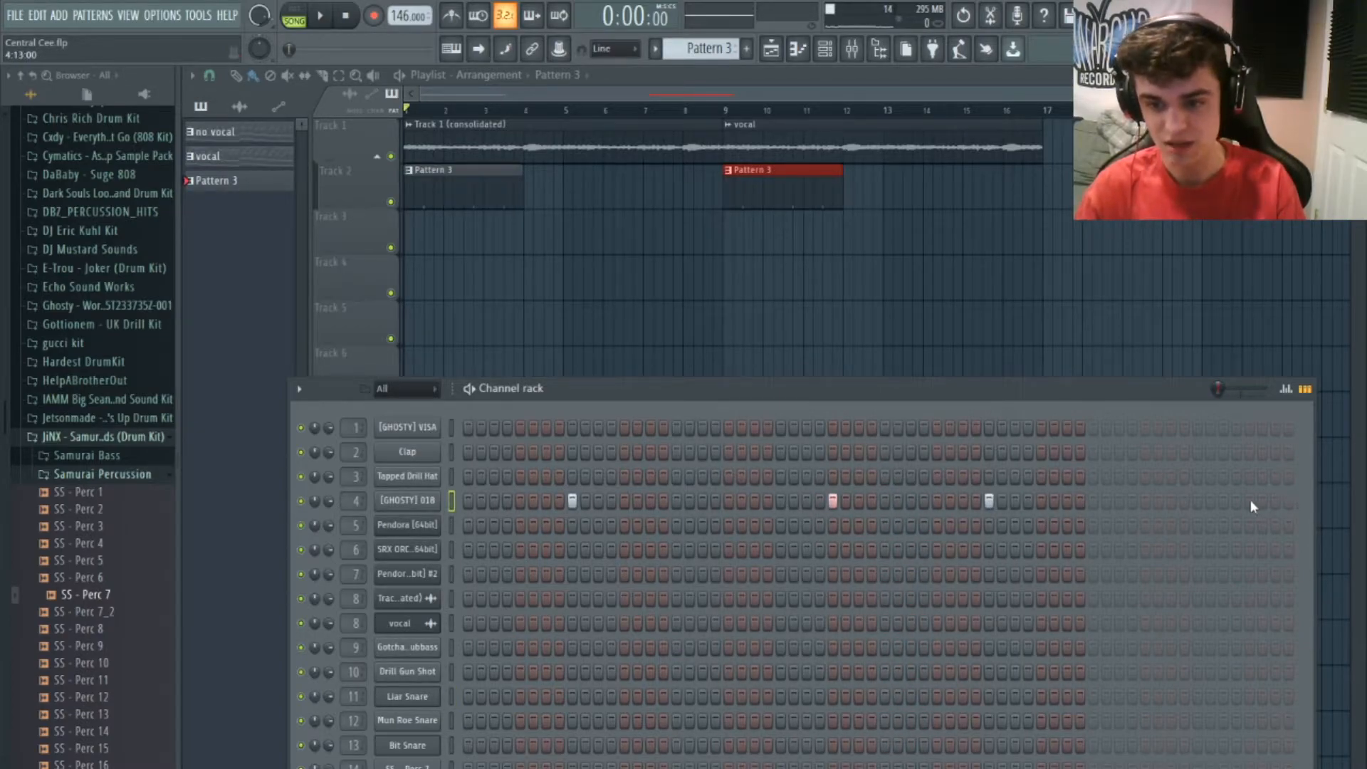
Duplicate the [GHOSTY] 018 hits into bars 5 to 8 in the piano roll, and add an extra C5 hit late in bar 7
{"action": "key", "text": "F7"}
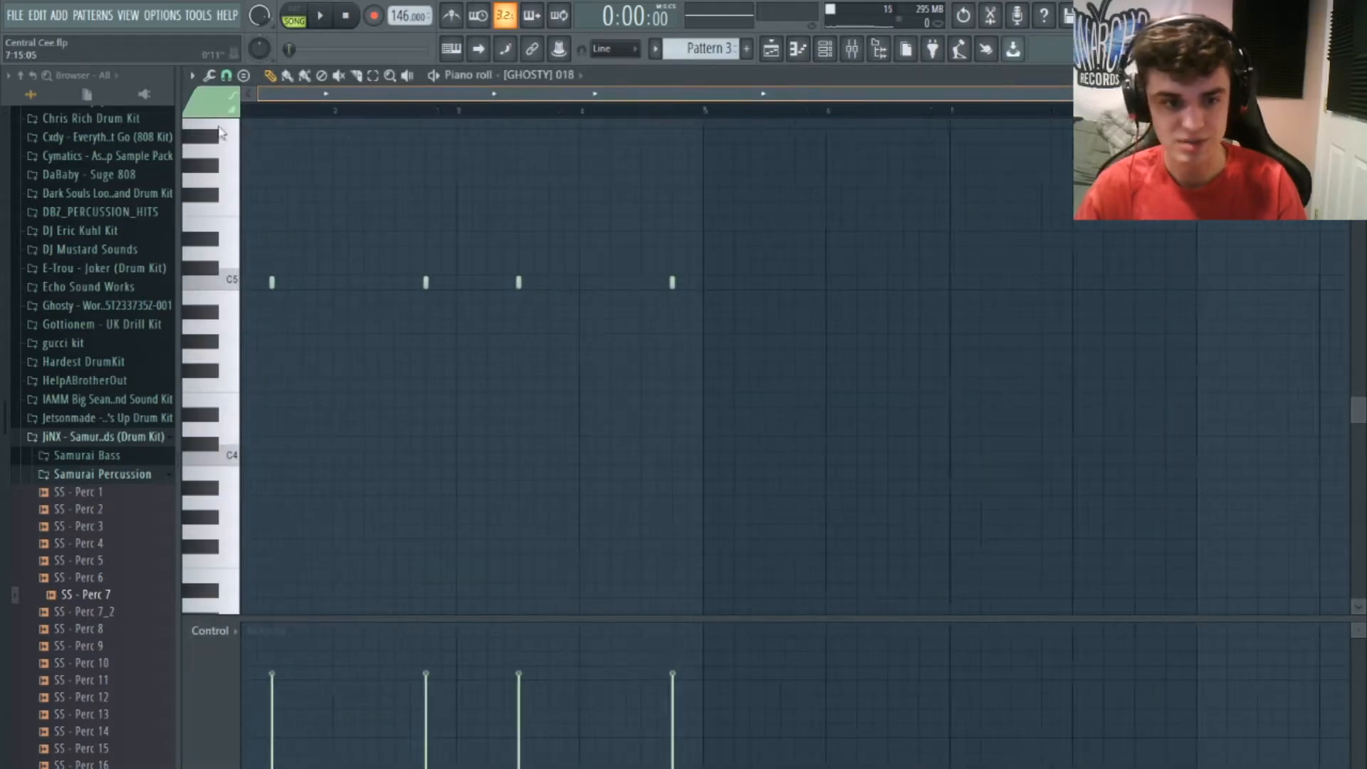
{"action": "key", "text": "space"}
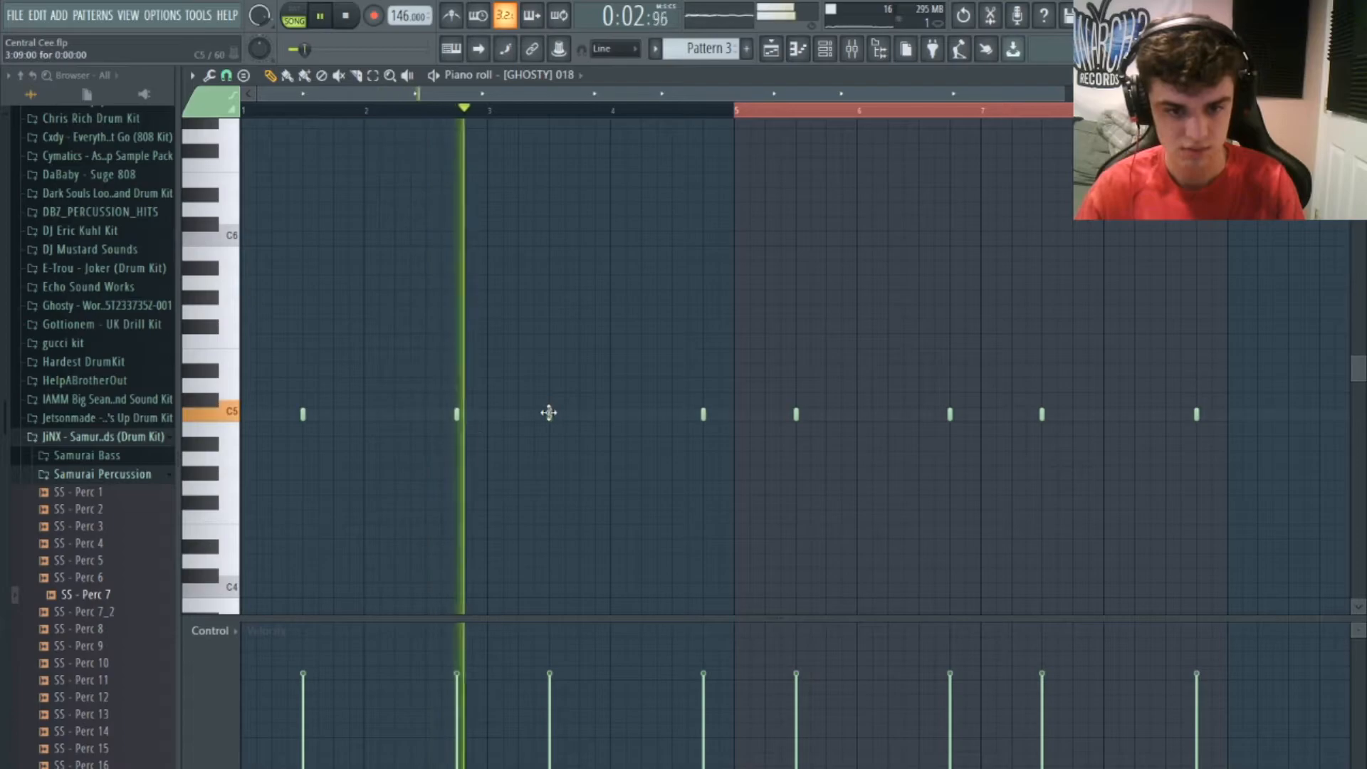
{"action": "left_click", "coordinate": [1087, 418]}
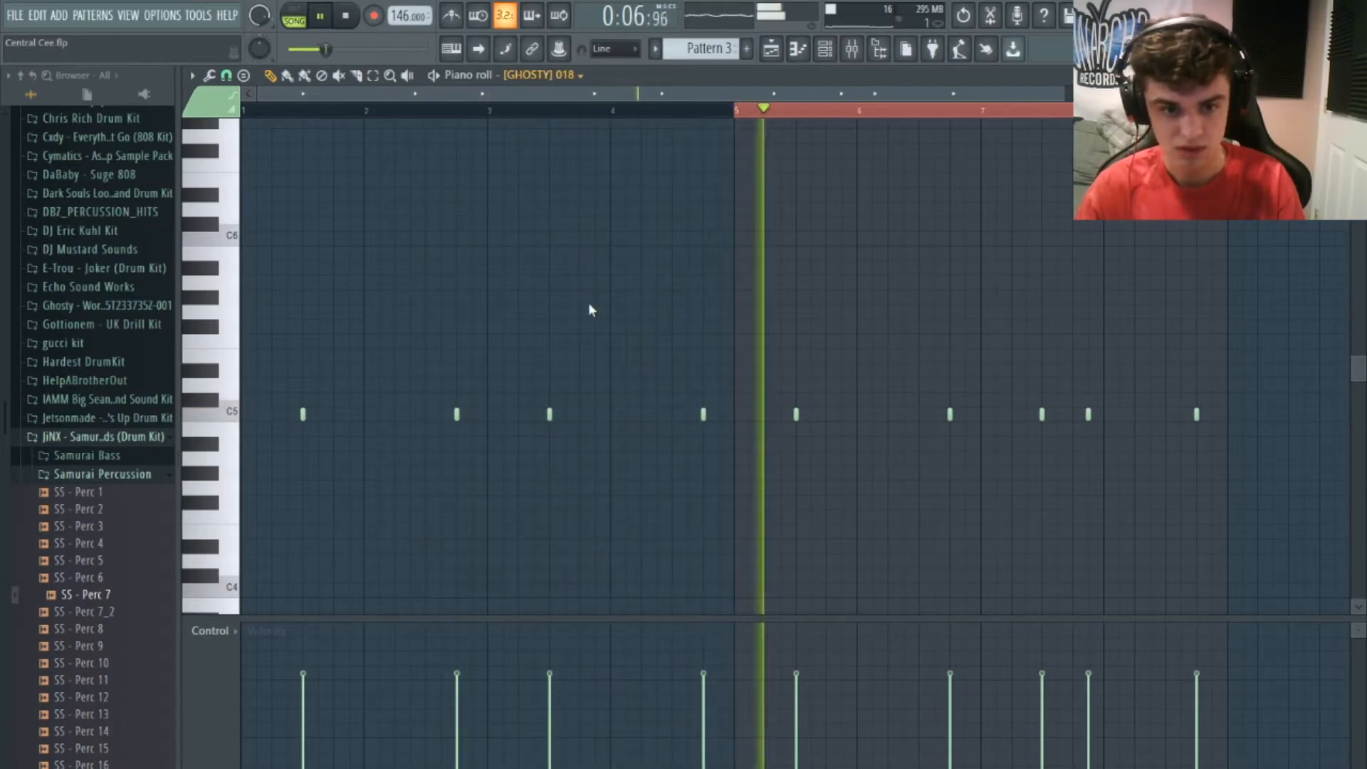
Switch the piano roll to the Mun Roe Snare channel and add two C5 hits near the end of bar 8
{"action": "key", "text": "Down"}
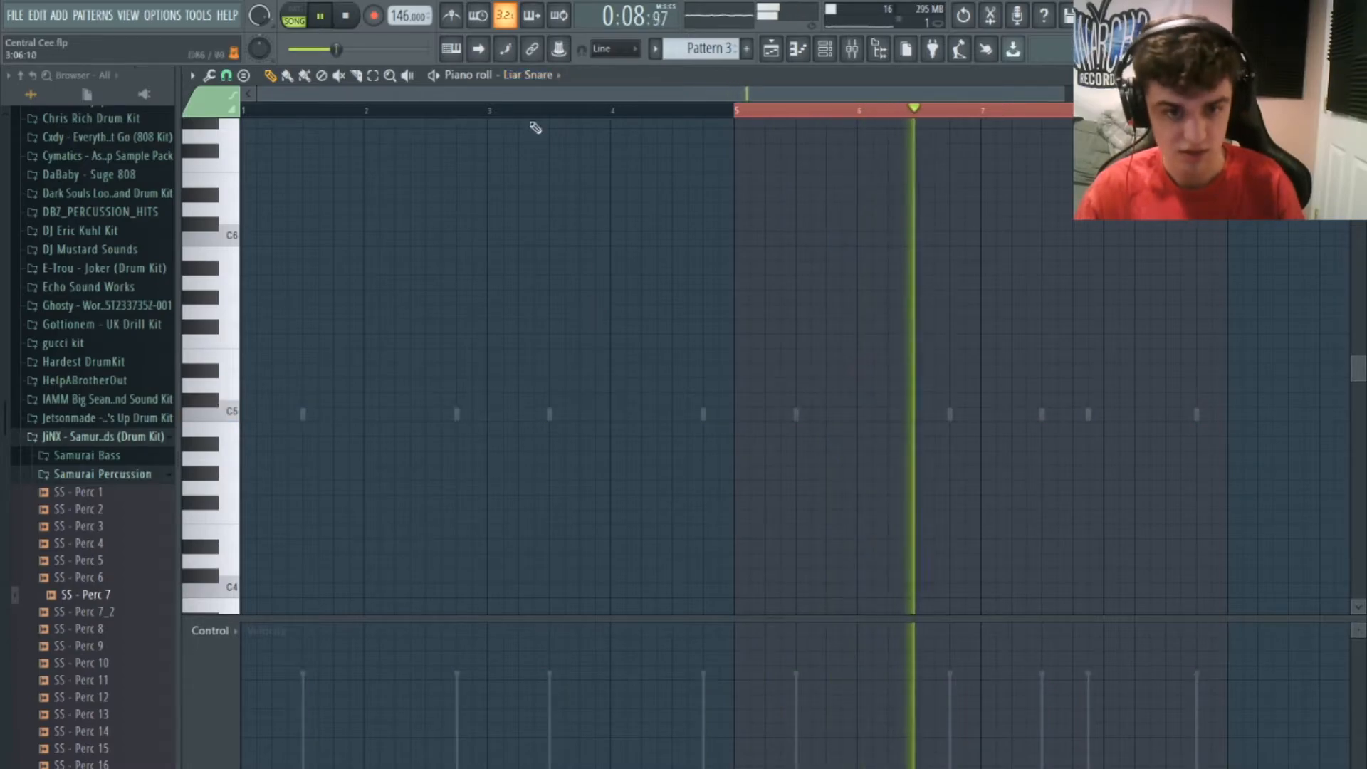
{"action": "key", "text": "Down"}
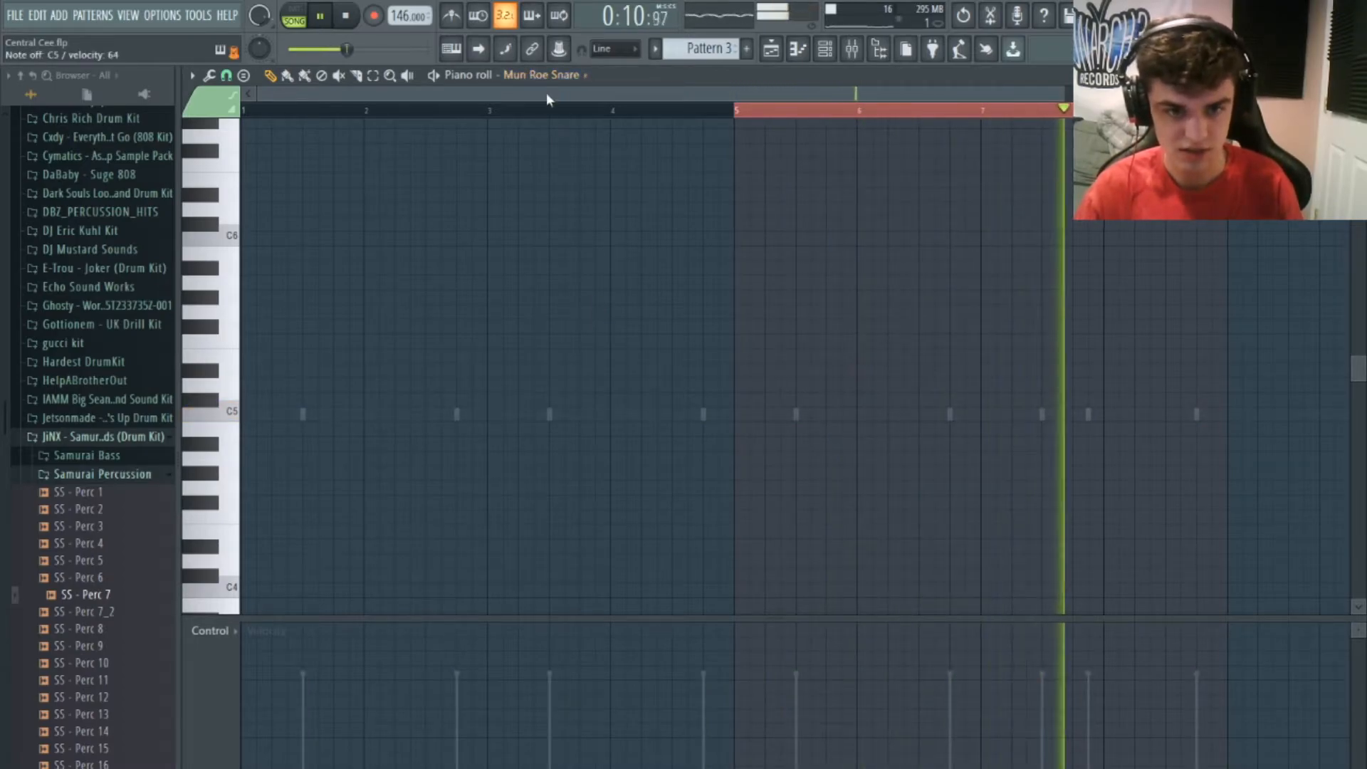
{"action": "left_click", "coordinate": [853, 413]}
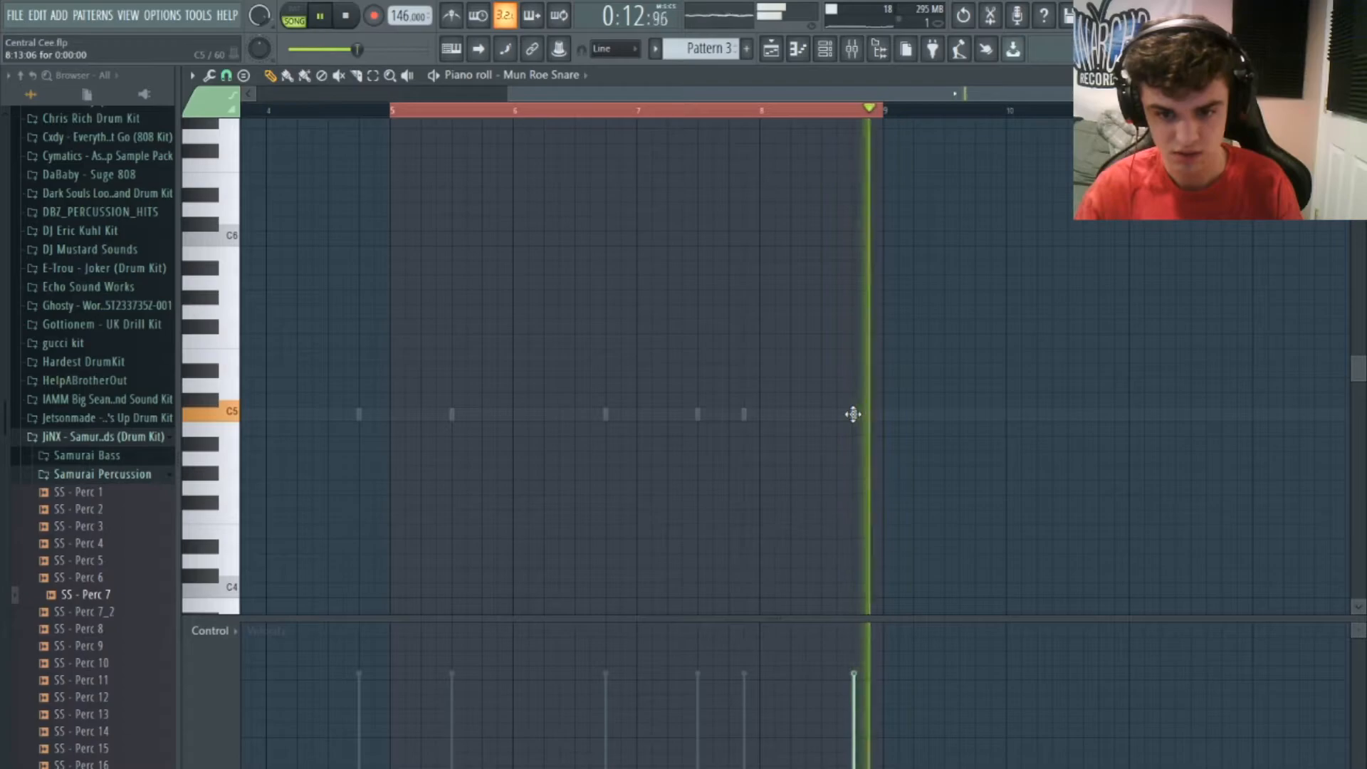
{"action": "left_click", "coordinate": [837, 413]}
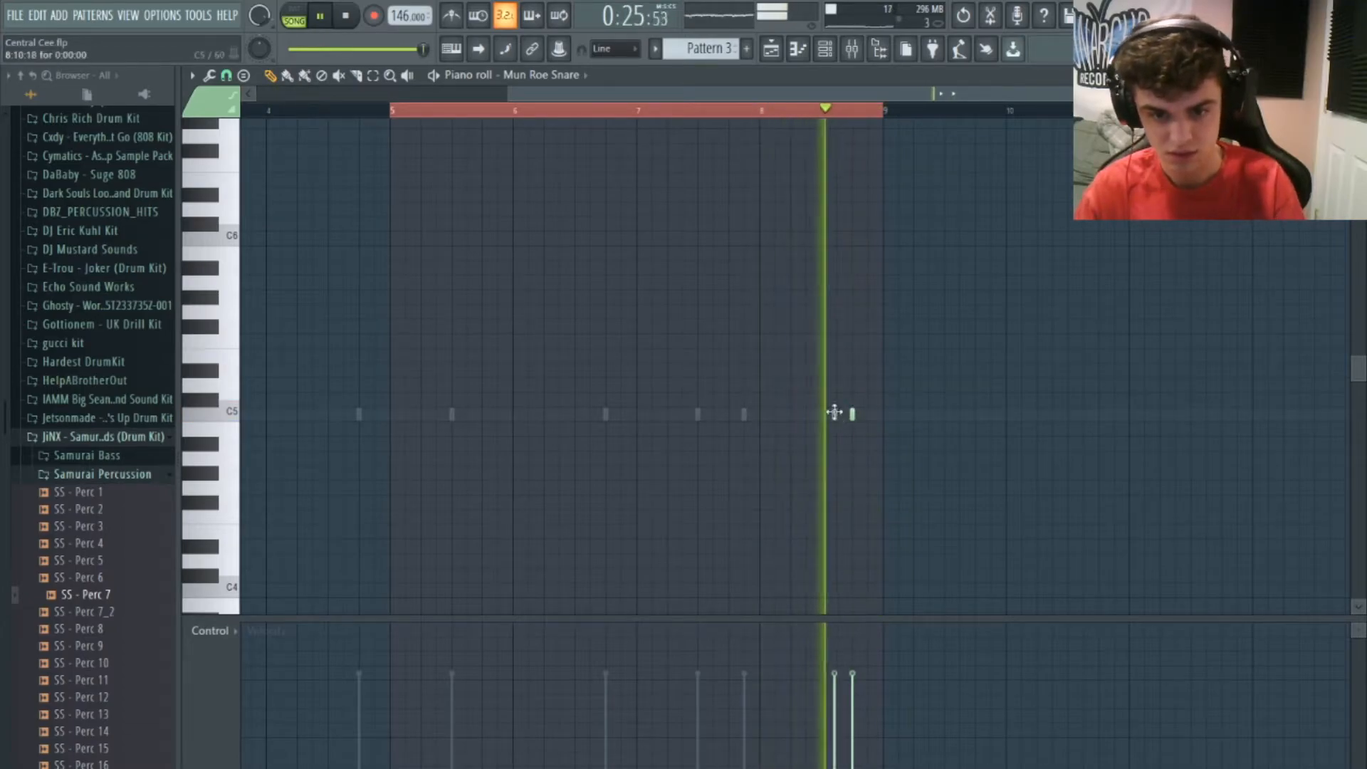
Lower the velocity of the first of the two closing Mun Roe Snare hits in bar 8 to about 43%
{"action": "left_click_drag", "start_coordinate": [837, 675], "coordinate": [837, 755]}
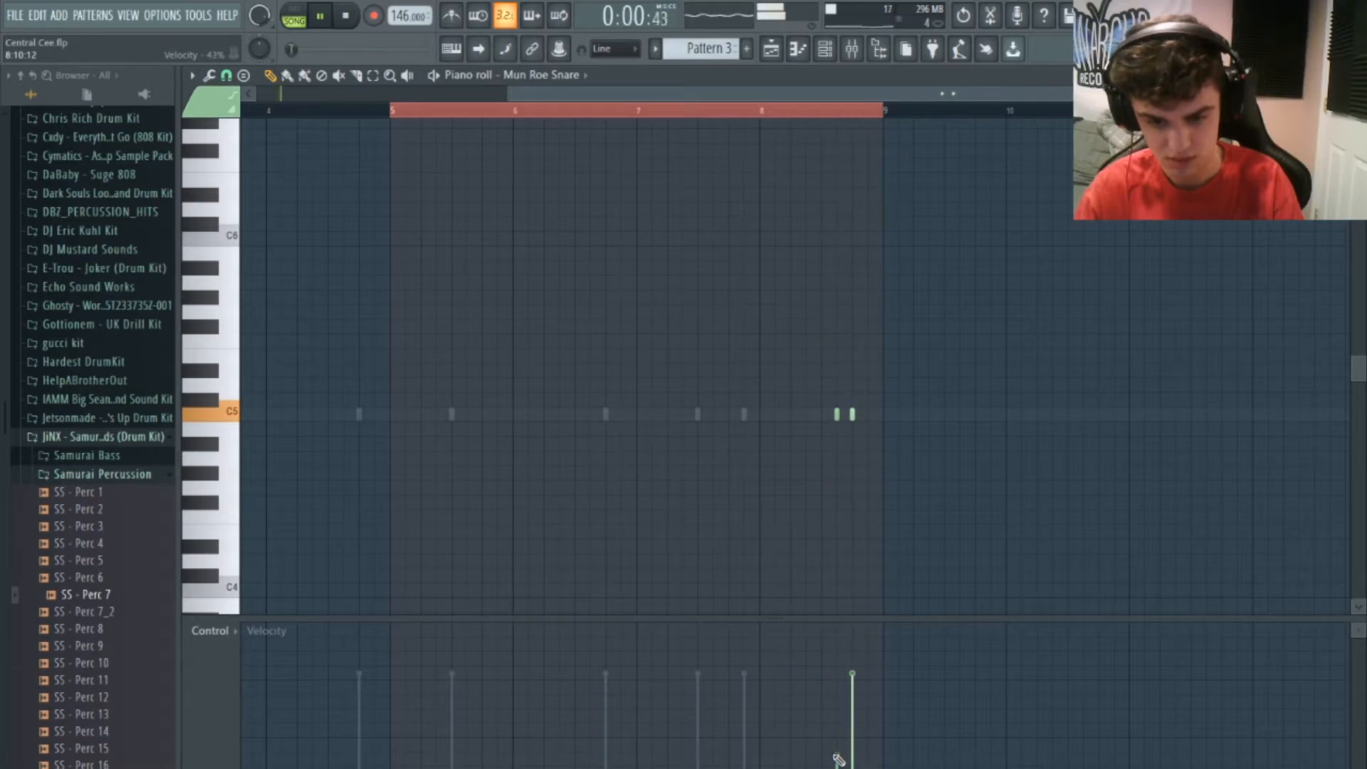
Create a new empty Pattern 4 and place it in the playlist on Track 3 at bars 1 and 9
{"action": "key", "text": "F5"}
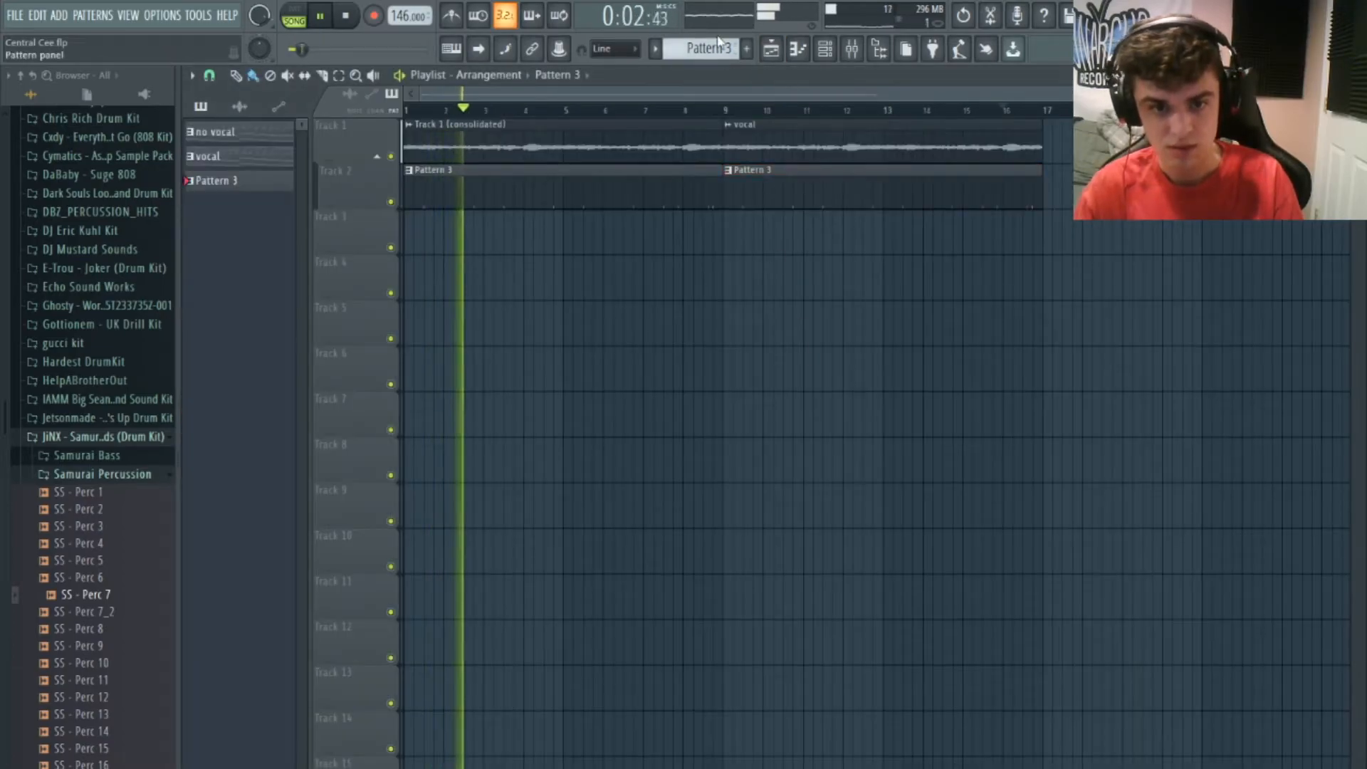
{"action": "scroll", "coordinate": [706, 44], "scroll_direction": "down", "scroll_amount": 2}
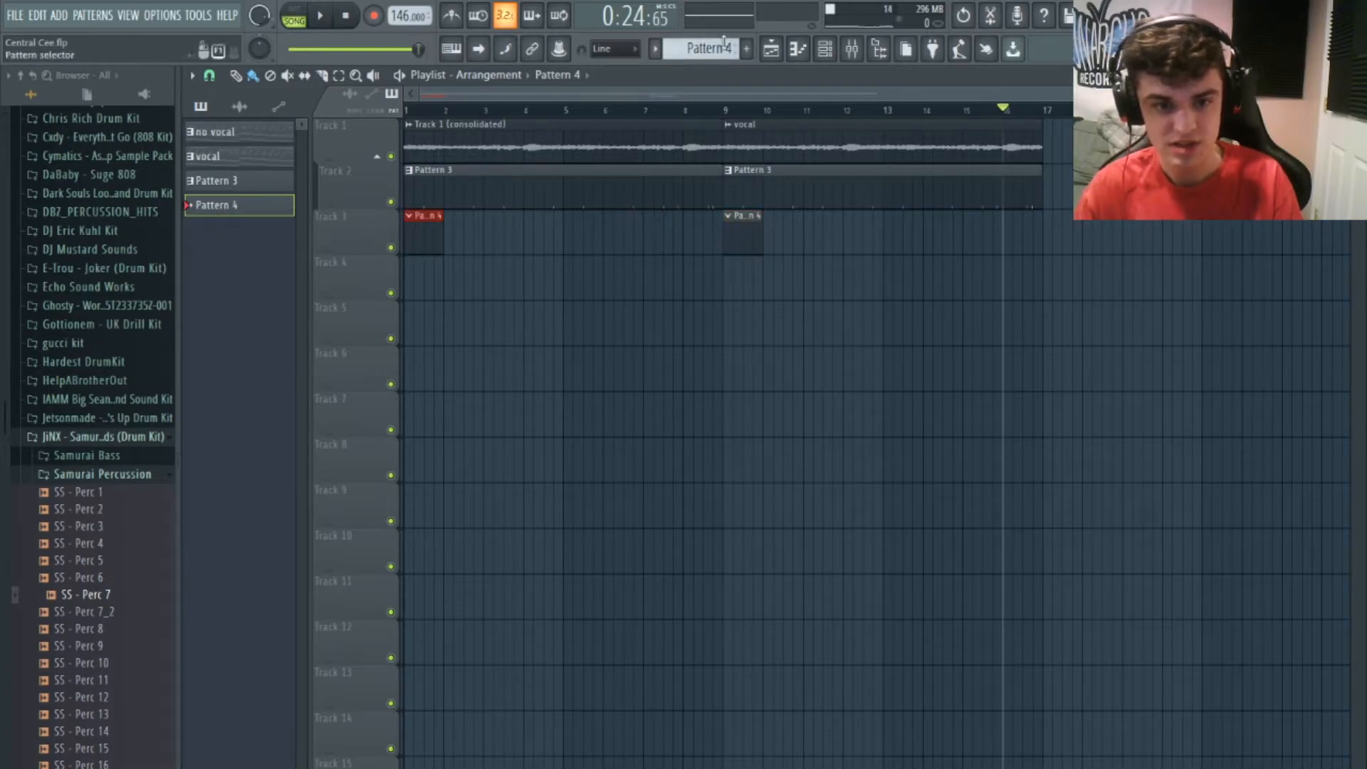
Program Tapped Drill Hat hits on steps 1, 4, 7, 9, 12 and 15 of Pattern 4
{"action": "left_click", "coordinate": [825, 49]}
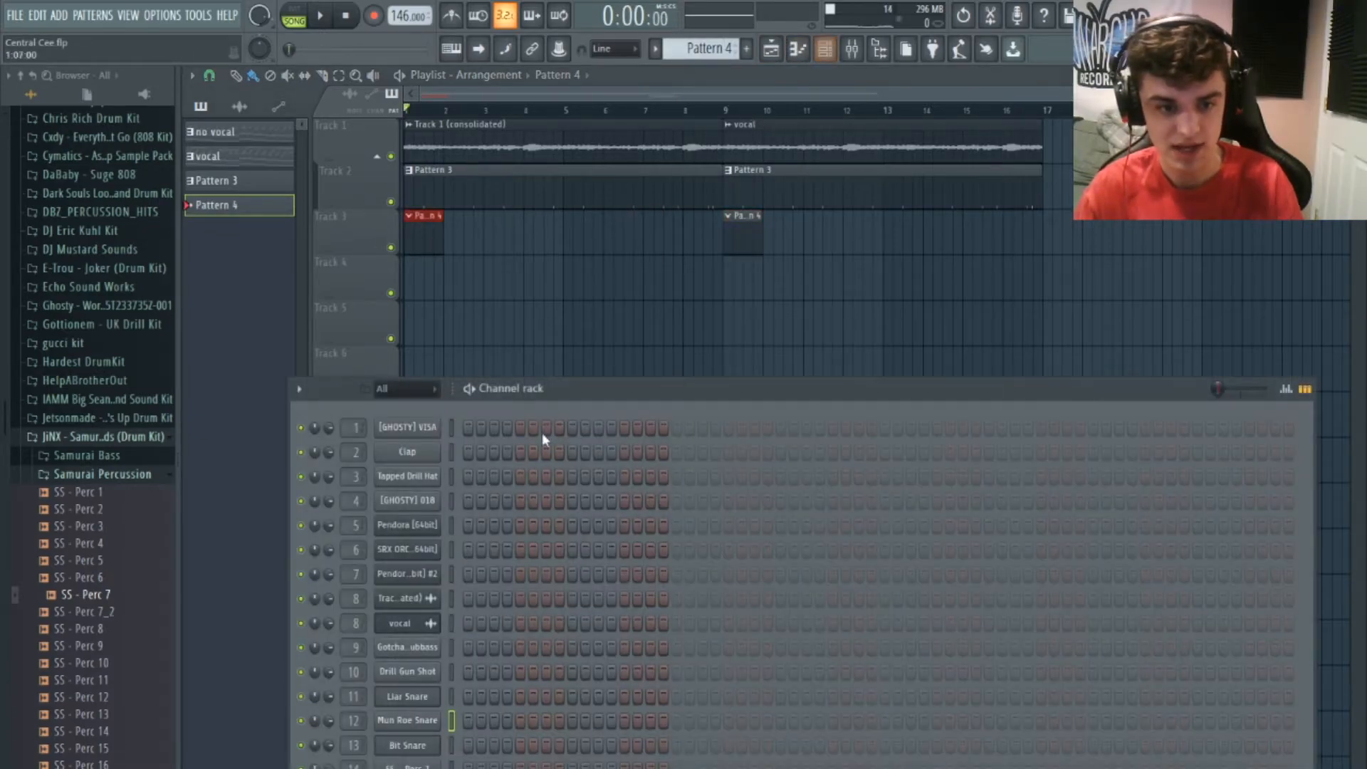
{"action": "left_click", "coordinate": [407, 476]}
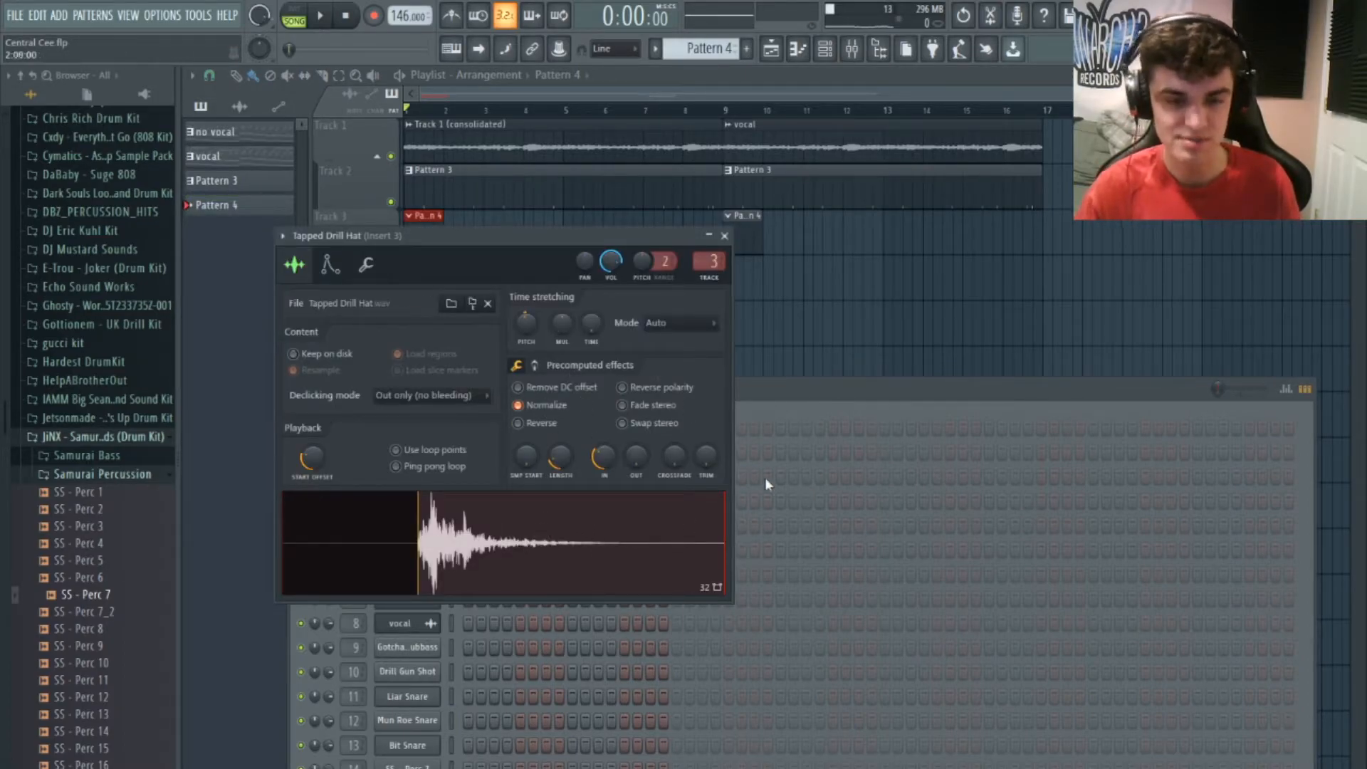
{"action": "left_click", "coordinate": [724, 236]}
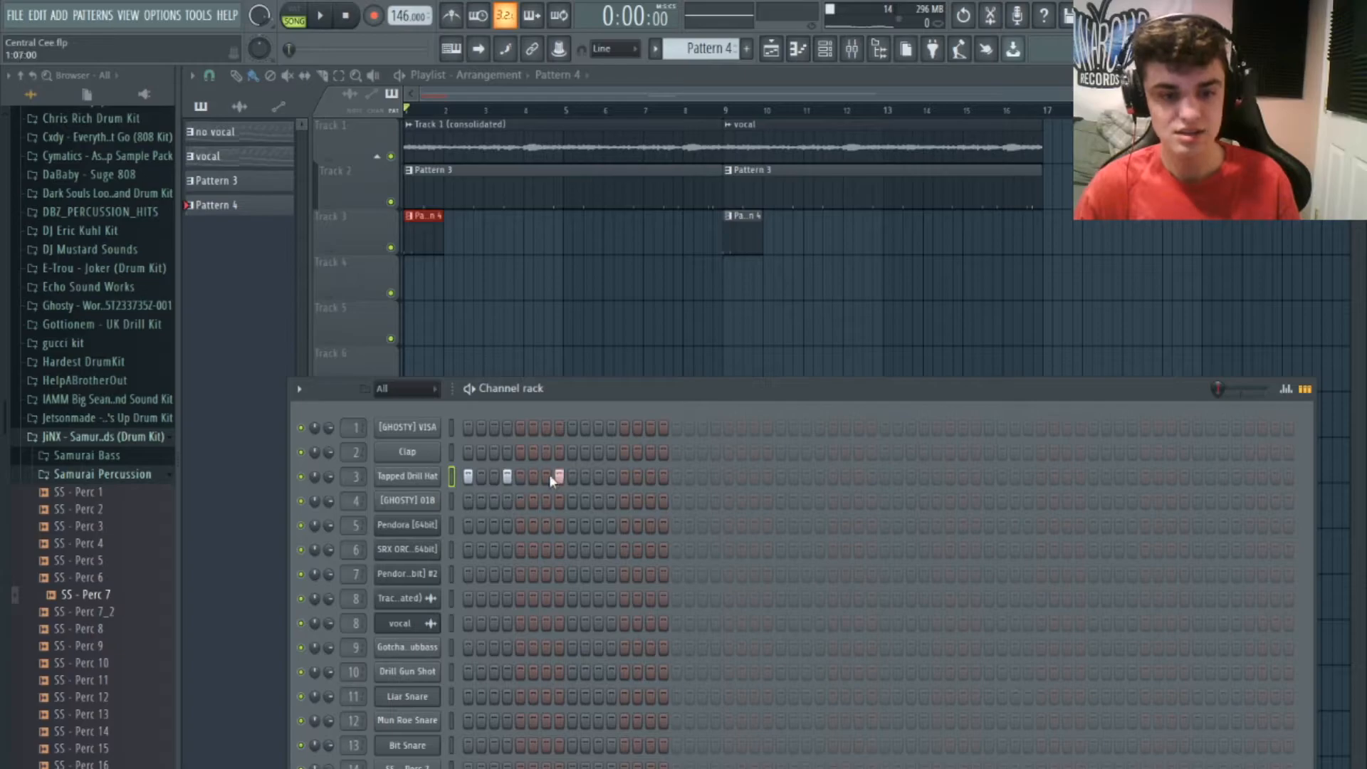
{"action": "left_click", "coordinate": [616, 475]}
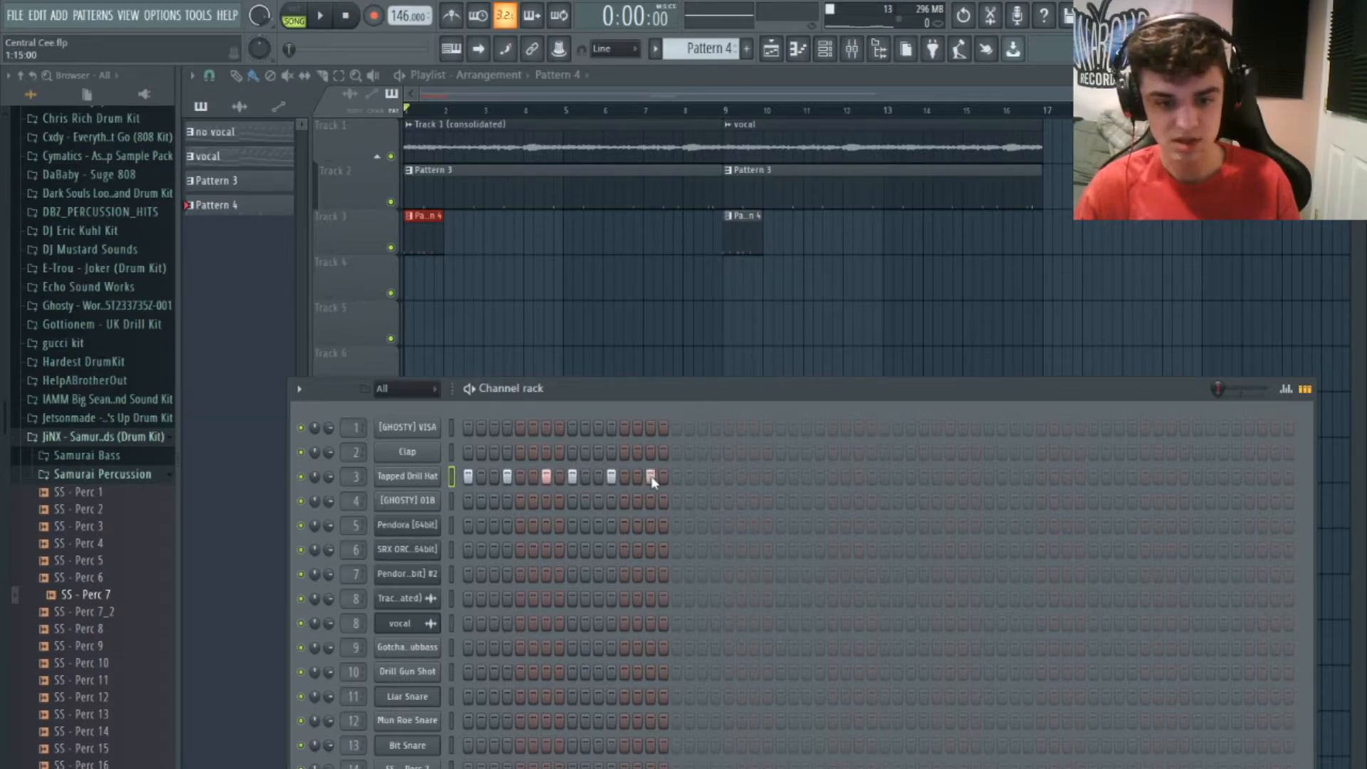
{"action": "left_click", "coordinate": [651, 477]}
Duplicate the one-bar Tapped Drill Hat rhythm in the piano roll until it fills bars 1 to 8
{"action": "left_click", "coordinate": [798, 48]}
{"action": "left_click", "coordinate": [937, 111]}
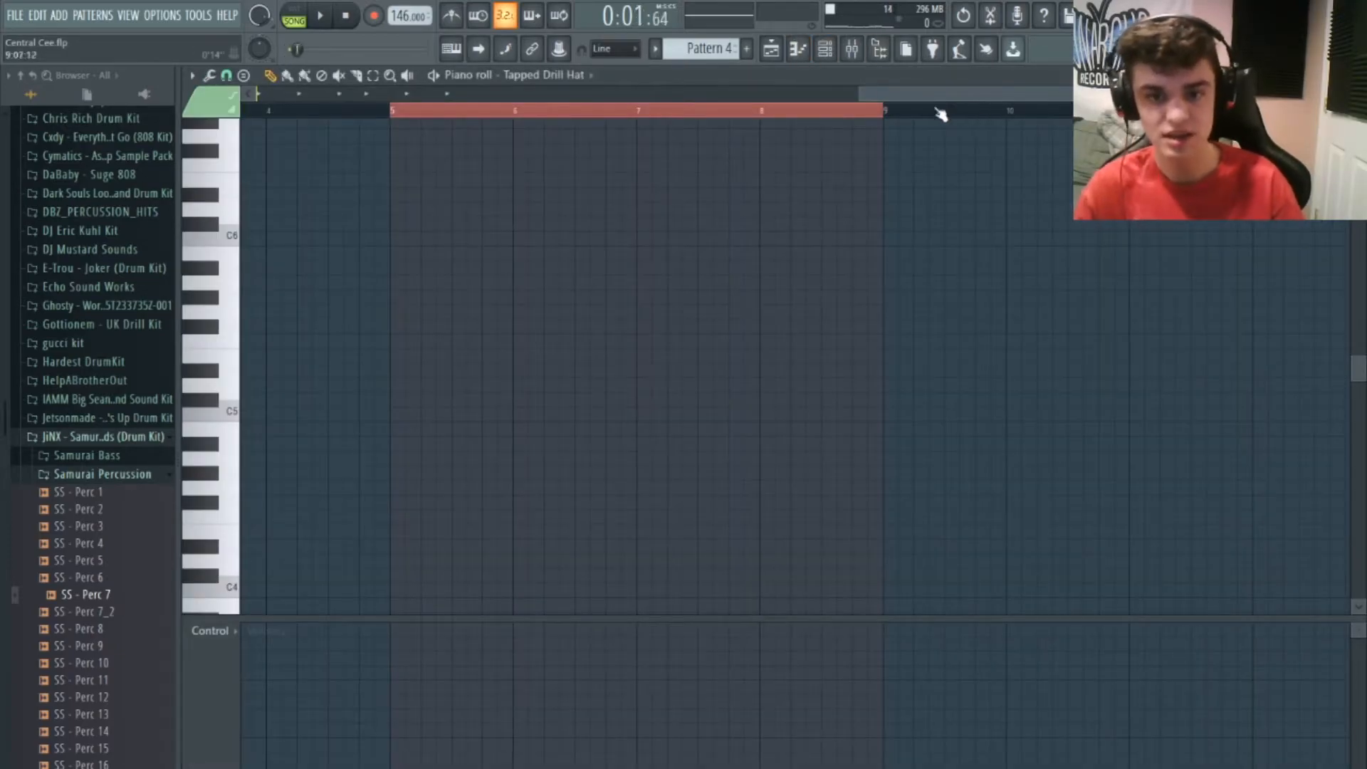
{"action": "left_click_drag", "start_coordinate": [915, 100], "coordinate": [313, 95]}
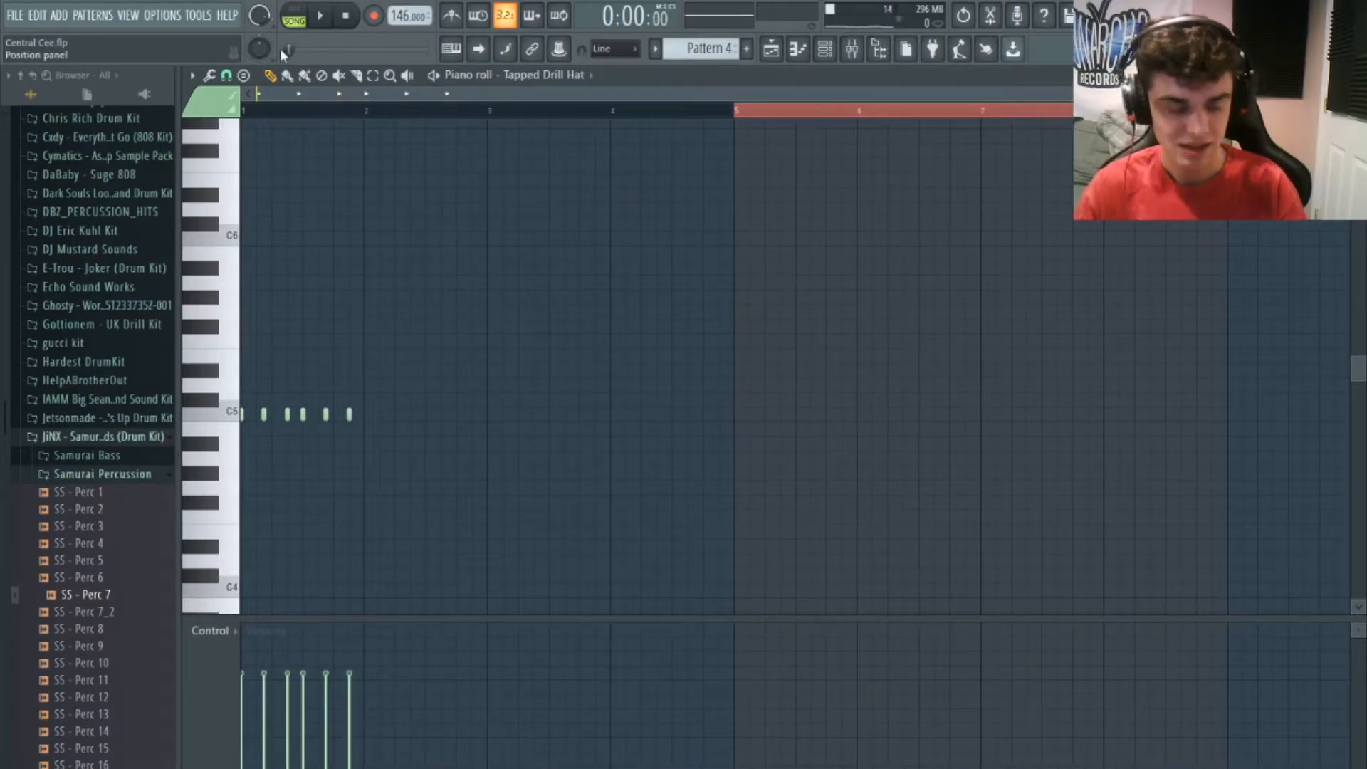
{"action": "key", "text": "ctrl+a"}
{"action": "key", "text": "ctrl+b"}
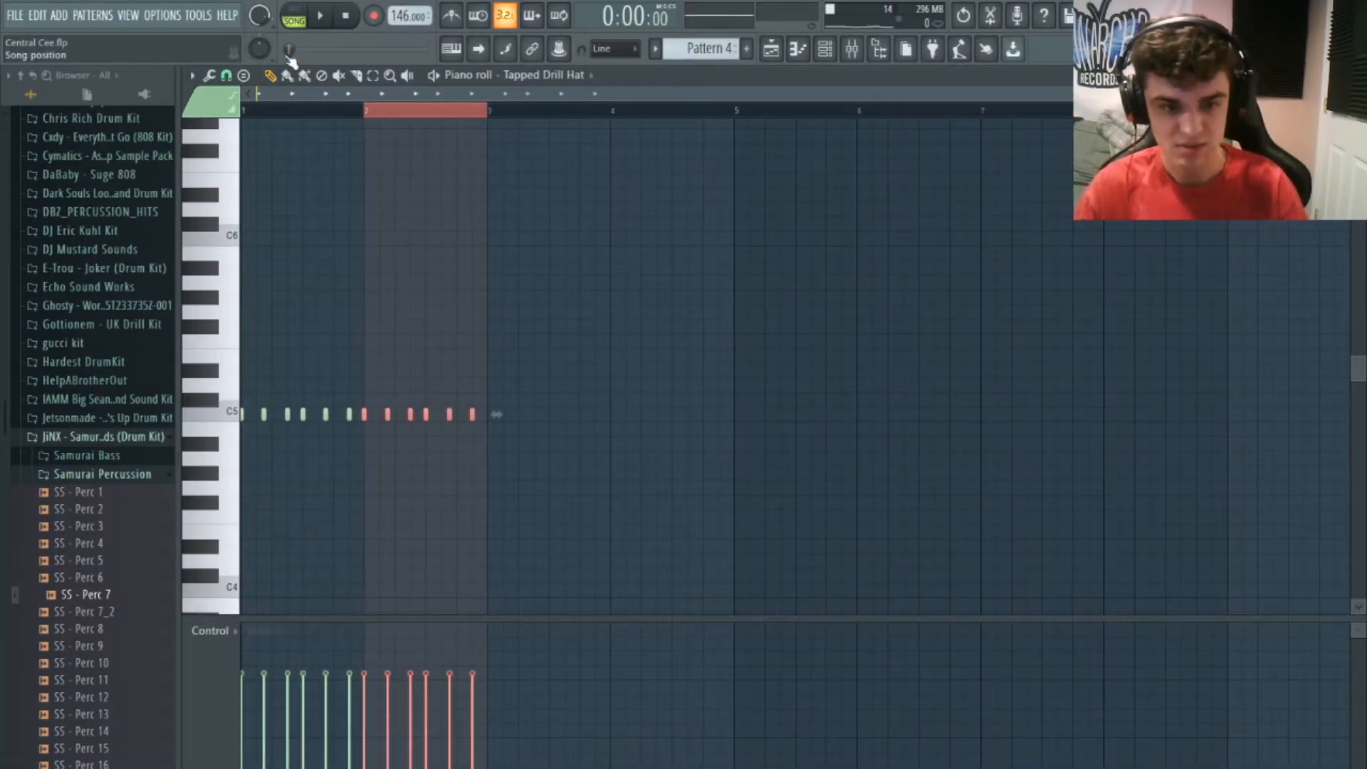
{"action": "key", "text": "ctrl+a"}
{"action": "key", "text": "ctrl+b"}
{"action": "key", "text": "ctrl+a"}
{"action": "key", "text": "ctrl+b"}
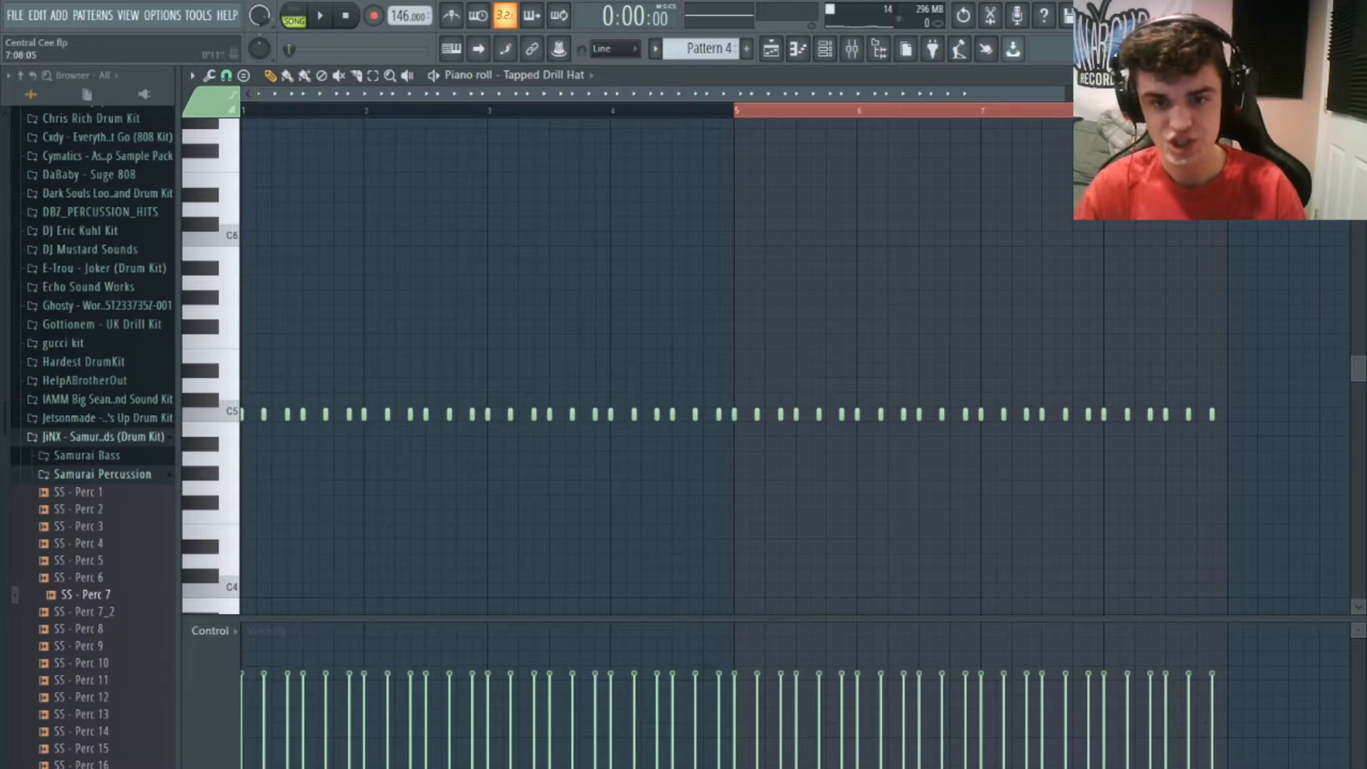
Add soft extra C5 hat hits on steps 6 and 16 of bar 2, checking them against playback
{"action": "left_click_drag", "start_coordinate": [1064, 97], "coordinate": [792, 93]}
{"action": "key", "text": "space"}
{"action": "left_click_drag", "start_coordinate": [477, 416], "coordinate": [485, 417]}
{"action": "key", "text": "space"}
{"action": "key", "text": "space"}
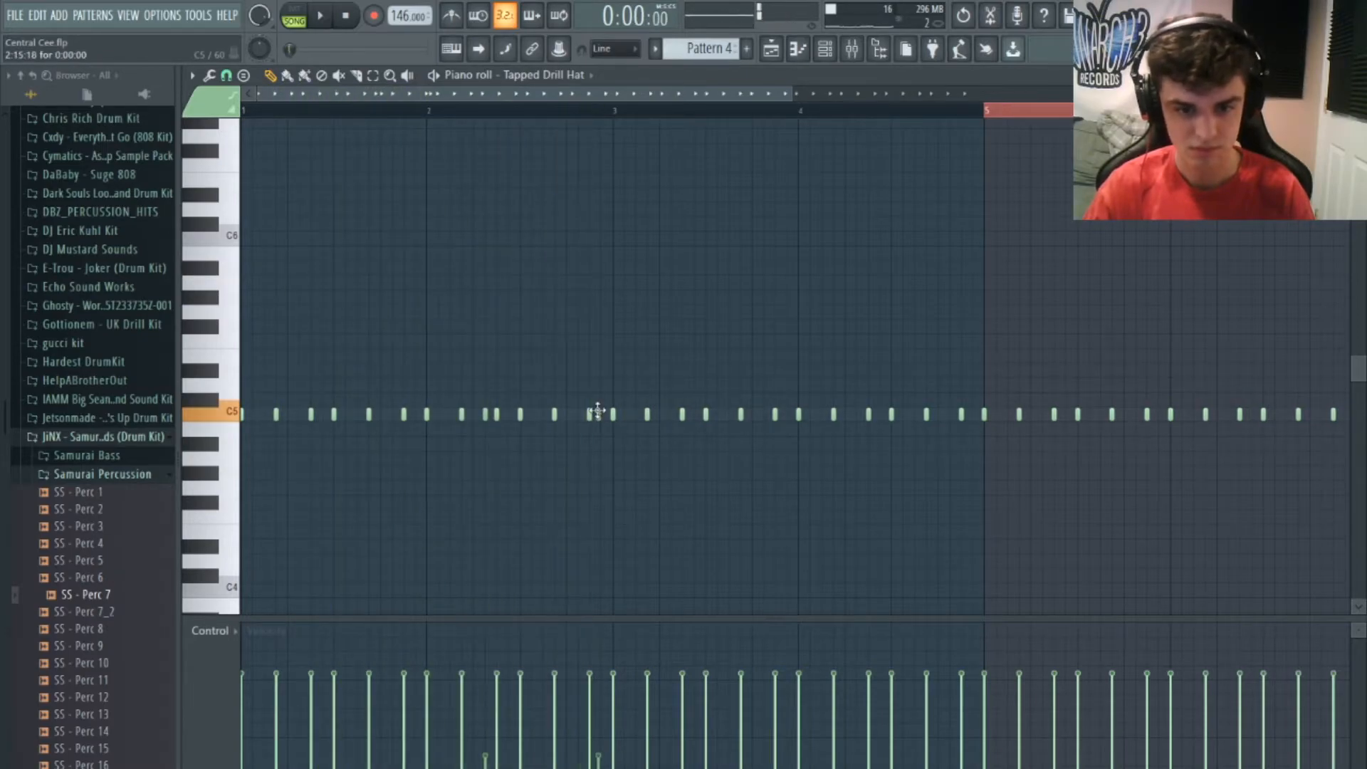
{"action": "left_click", "coordinate": [565, 414]}
{"action": "left_click", "coordinate": [576, 414]}
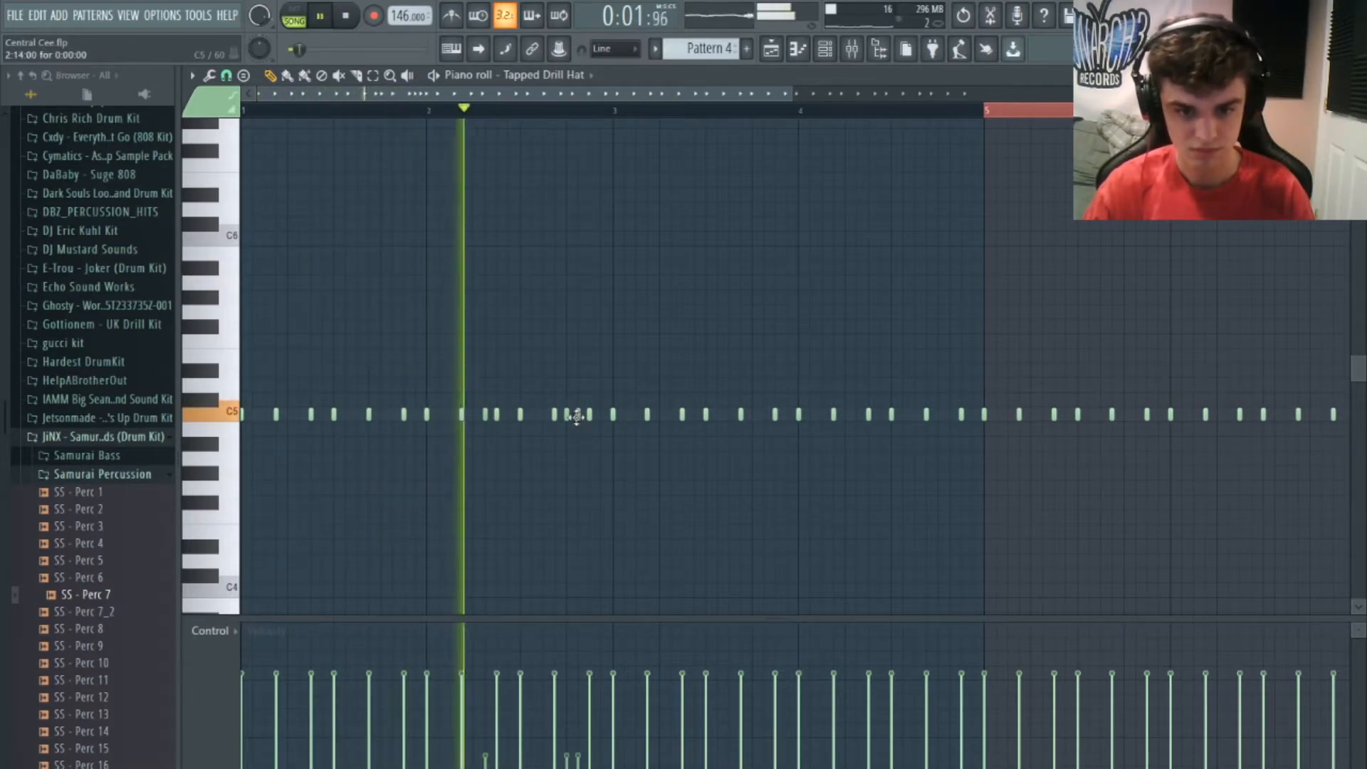
{"action": "right_click", "coordinate": [577, 414]}
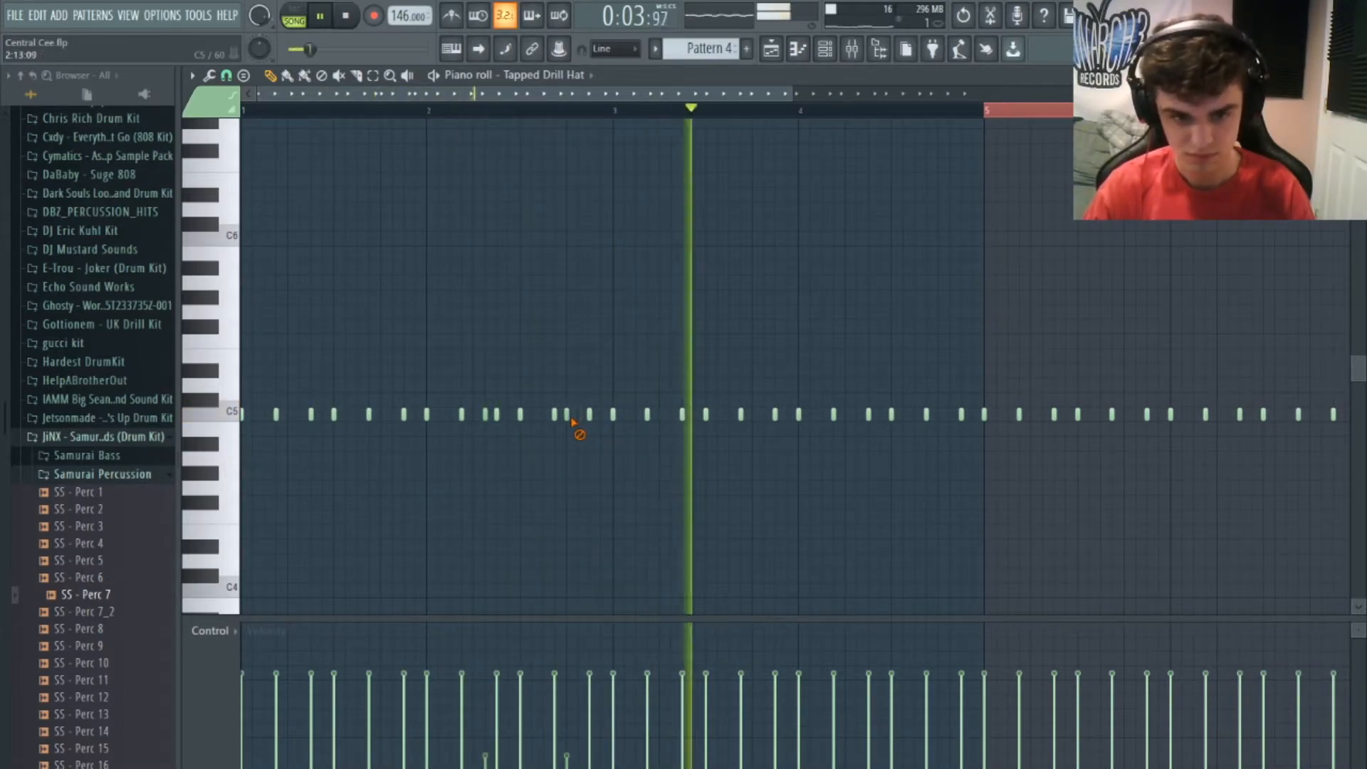
{"action": "left_click_drag", "start_coordinate": [567, 416], "coordinate": [600, 415]}
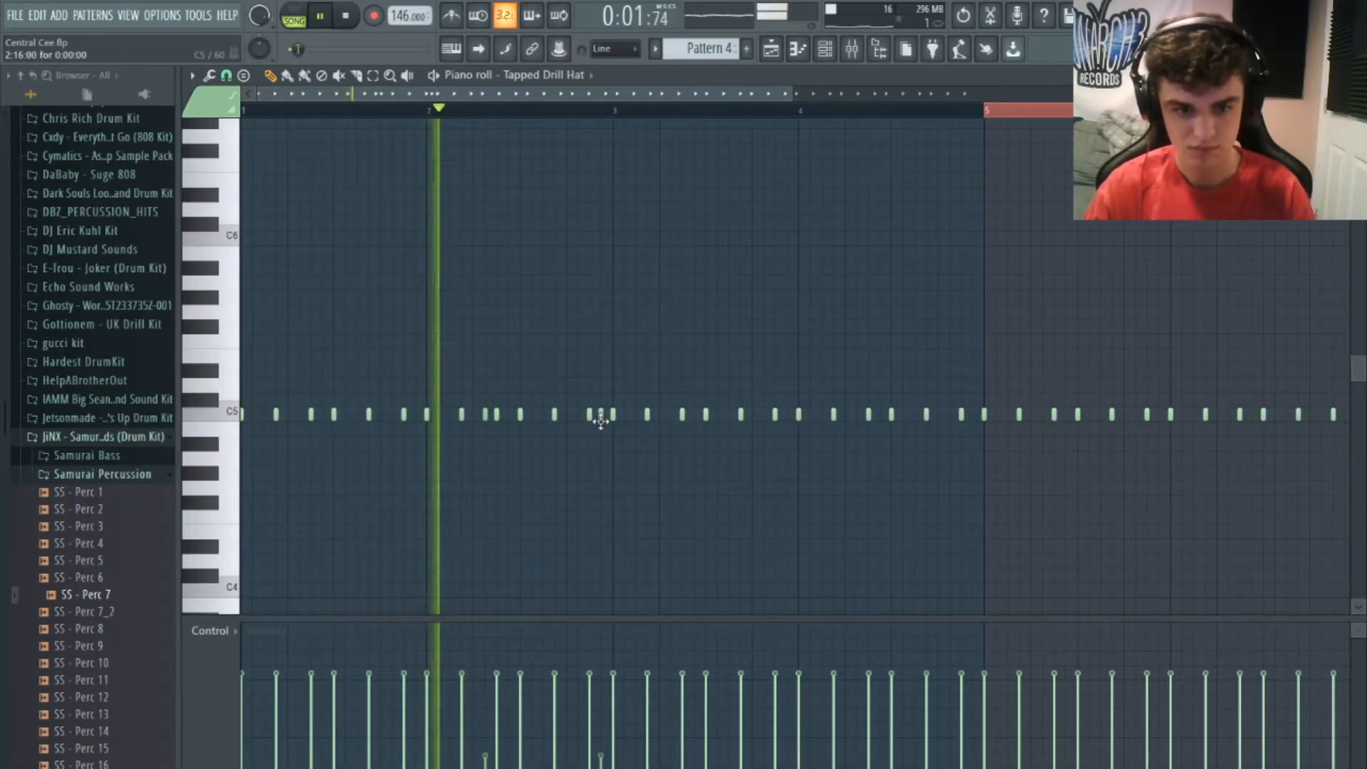
Add soft extra C5 hat hits on steps 3, 11 and 16 of bar 4
{"action": "scroll", "coordinate": [676, 102], "scroll_direction": "down", "scroll_amount": 3}
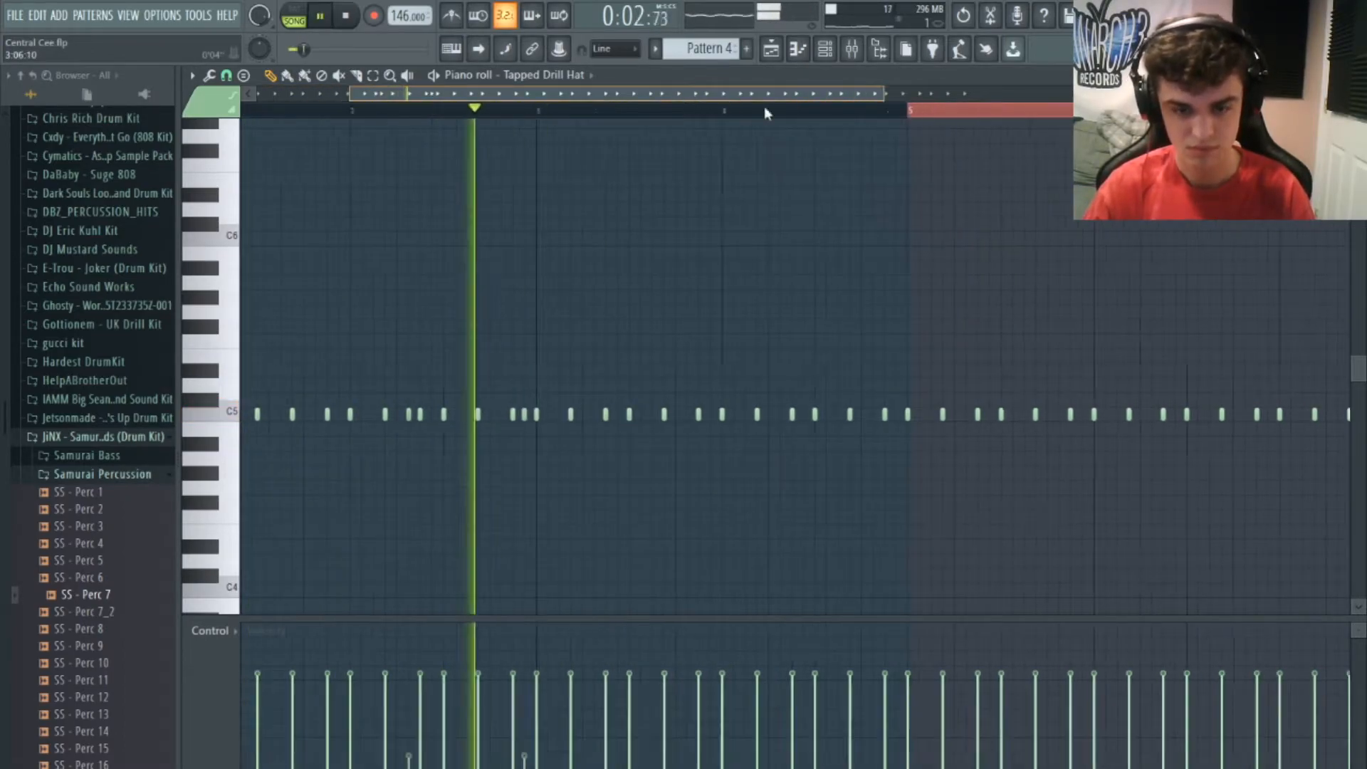
{"action": "left_click", "coordinate": [592, 415]}
{"action": "left_click", "coordinate": [685, 414]}
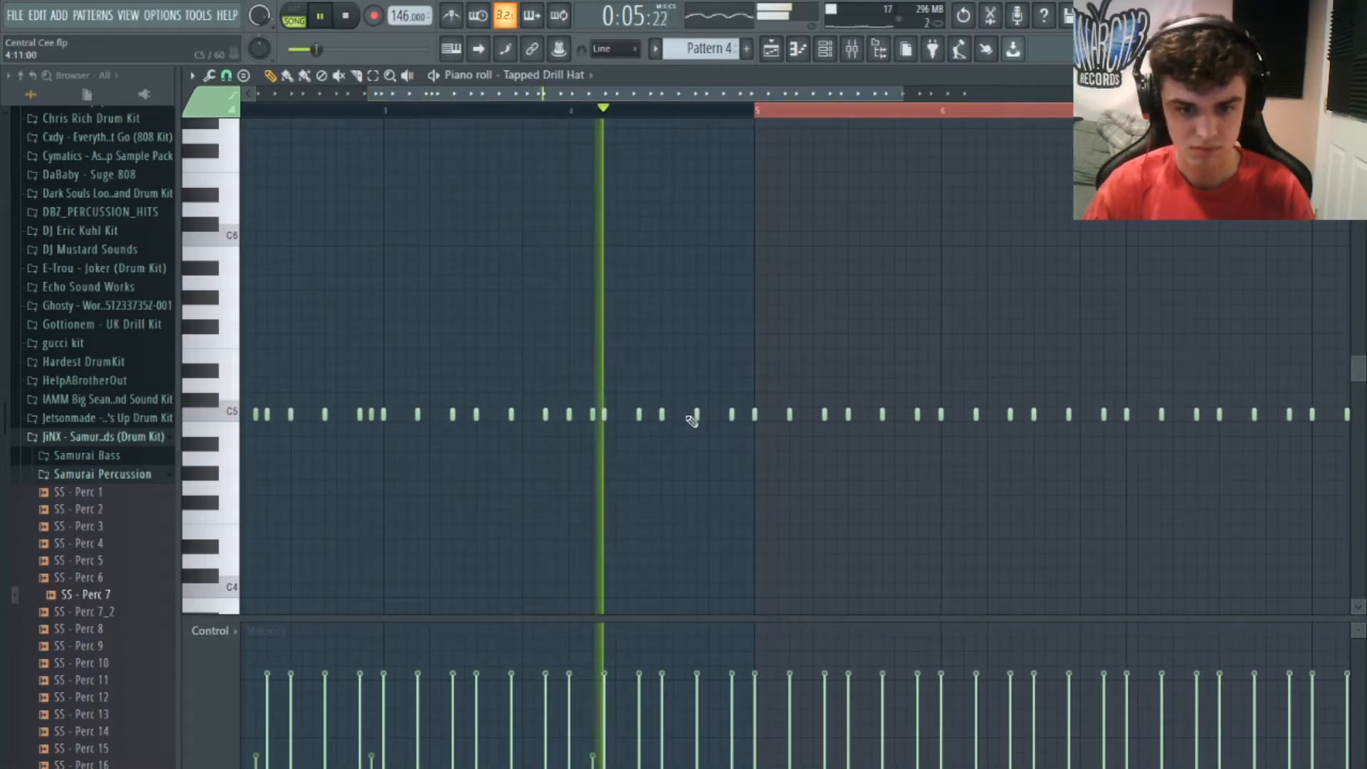
{"action": "left_click", "coordinate": [743, 414]}
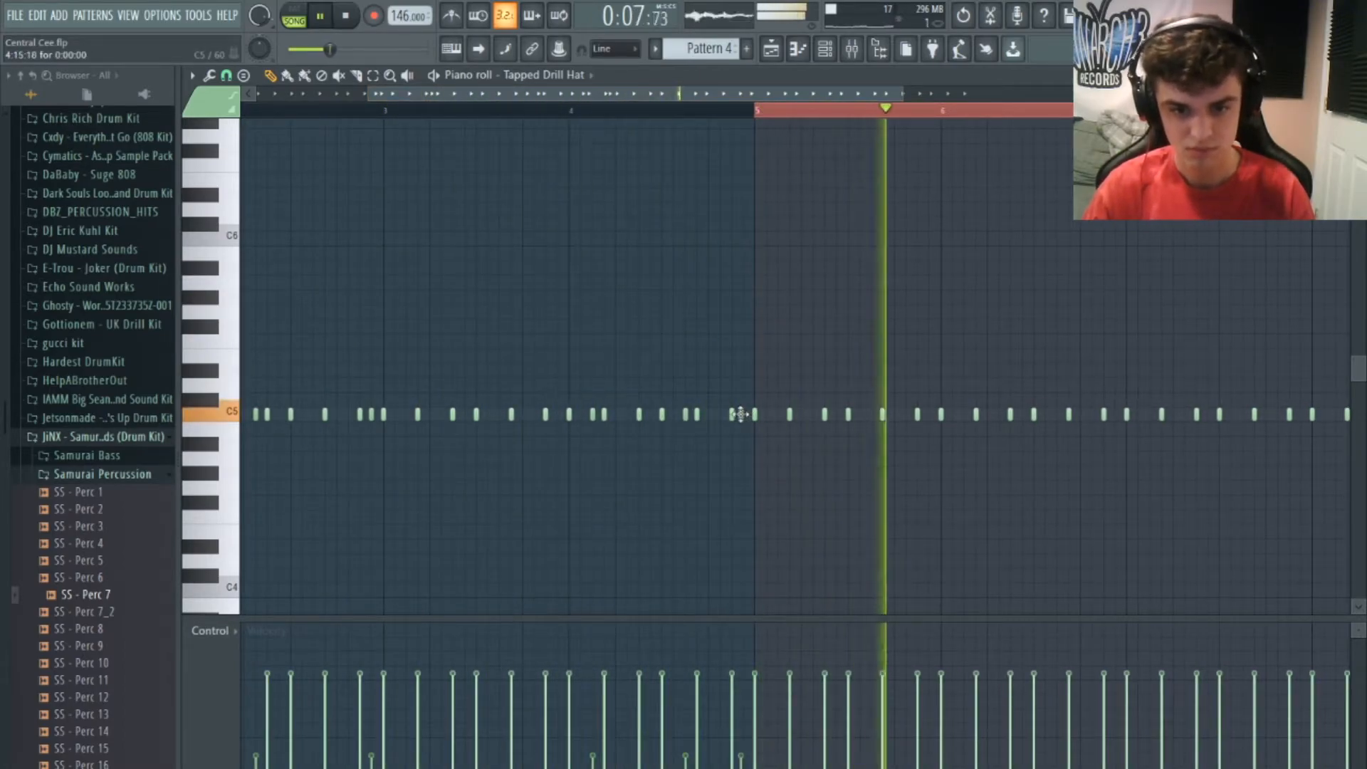
Add a soft C5 hat hit on step 8 of bar 6, and delete the extra hit at the end of bar 4
{"action": "key", "text": "space"}
{"action": "key", "text": "space"}
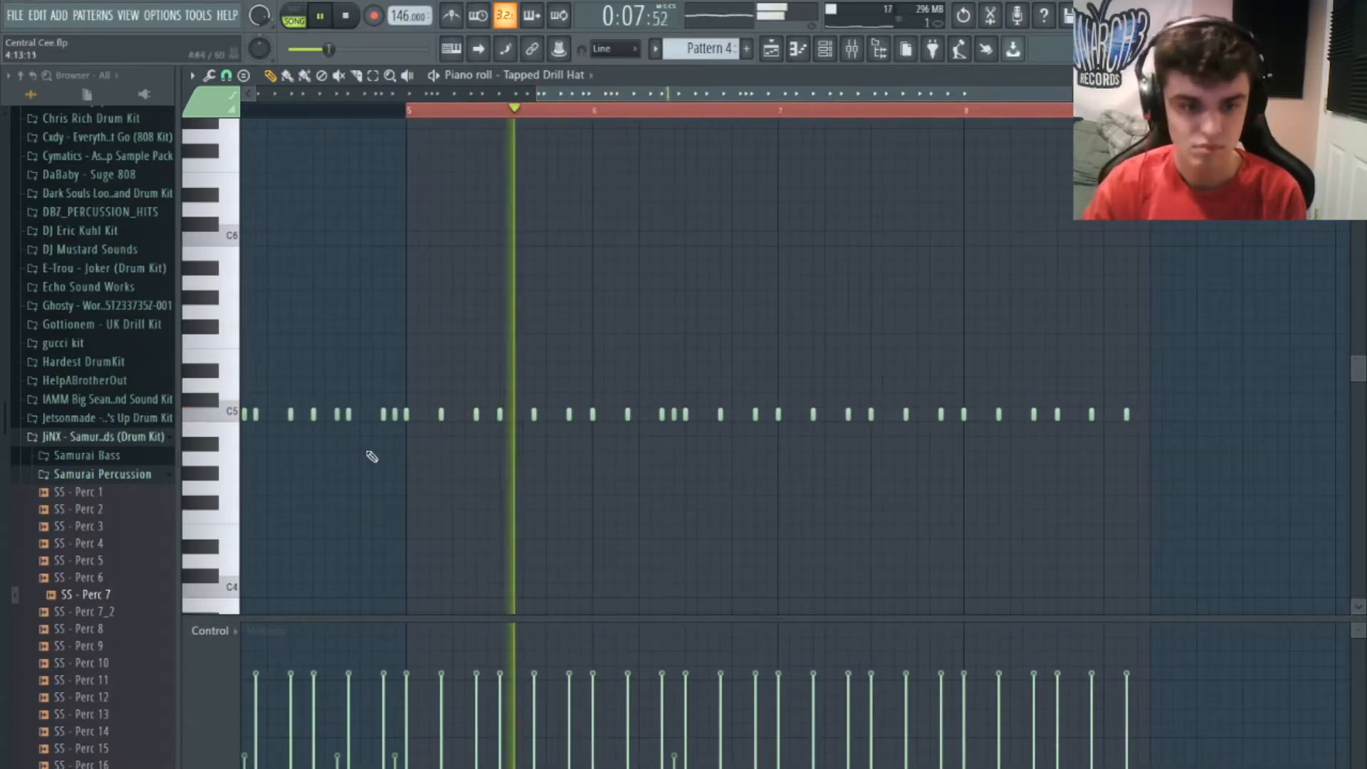
{"action": "right_click", "coordinate": [395, 416]}
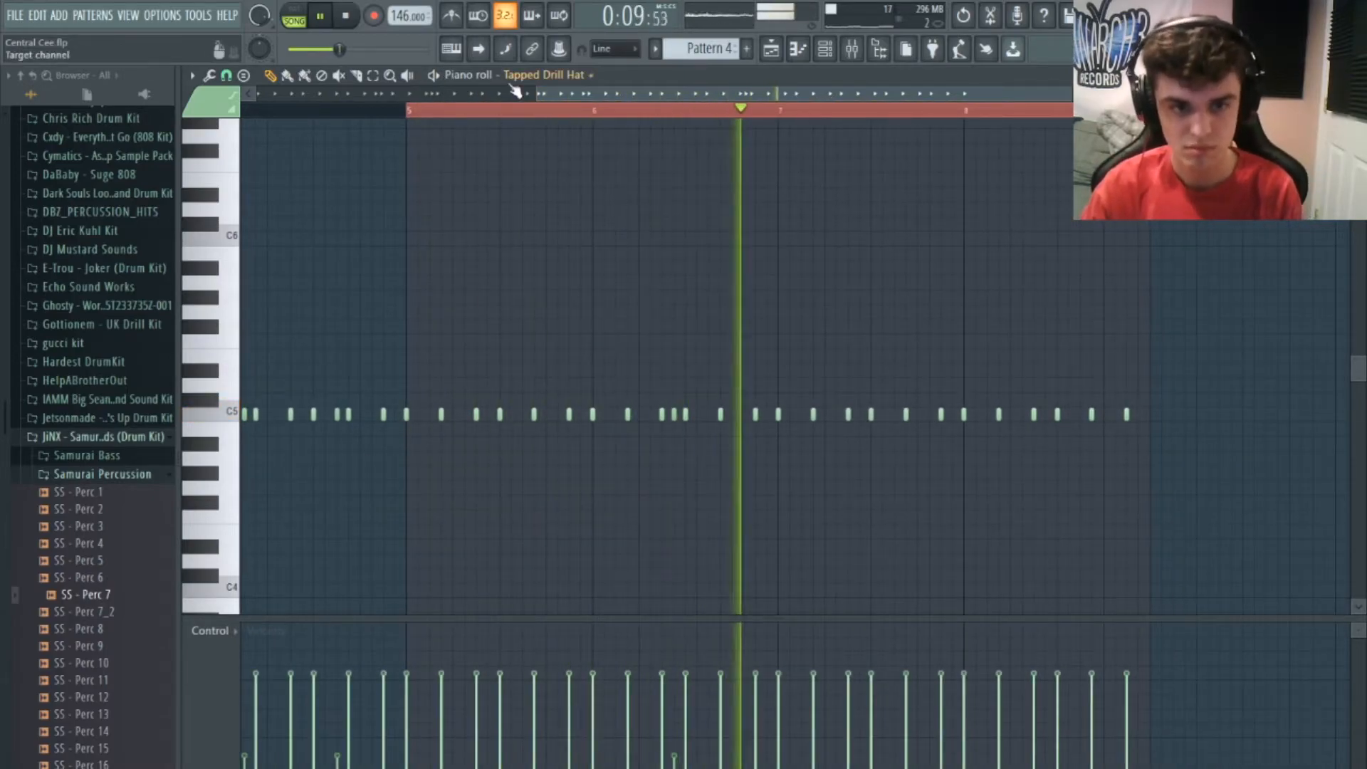
Add rolls of three soft C5 hats after the first and last hits of bar 8, plus a soft hit on step 11
{"action": "left_click_drag", "start_coordinate": [538, 94], "coordinate": [724, 93]}
{"action": "left_click_drag", "start_coordinate": [775, 433], "coordinate": [767, 411]}
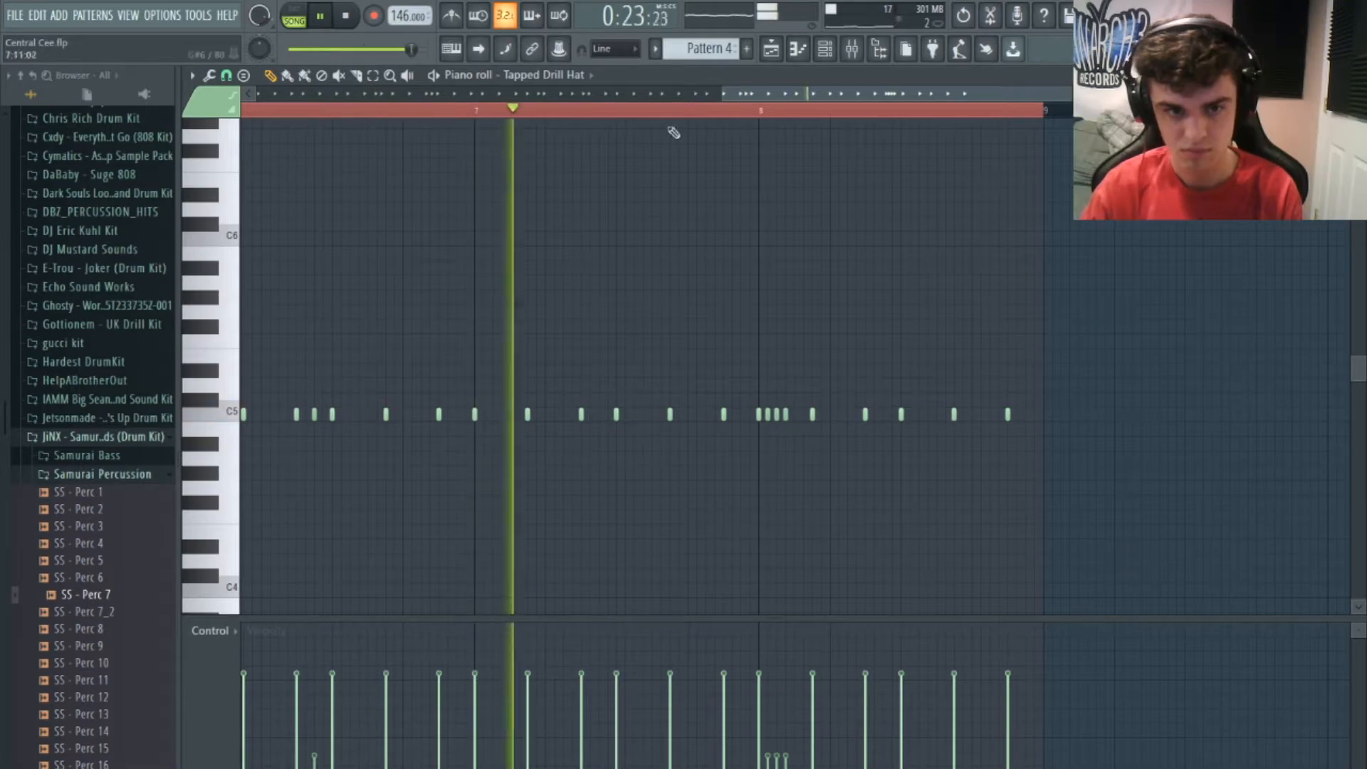
{"action": "scroll", "coordinate": [979, 480], "scroll_direction": "up", "scroll_amount": 2}
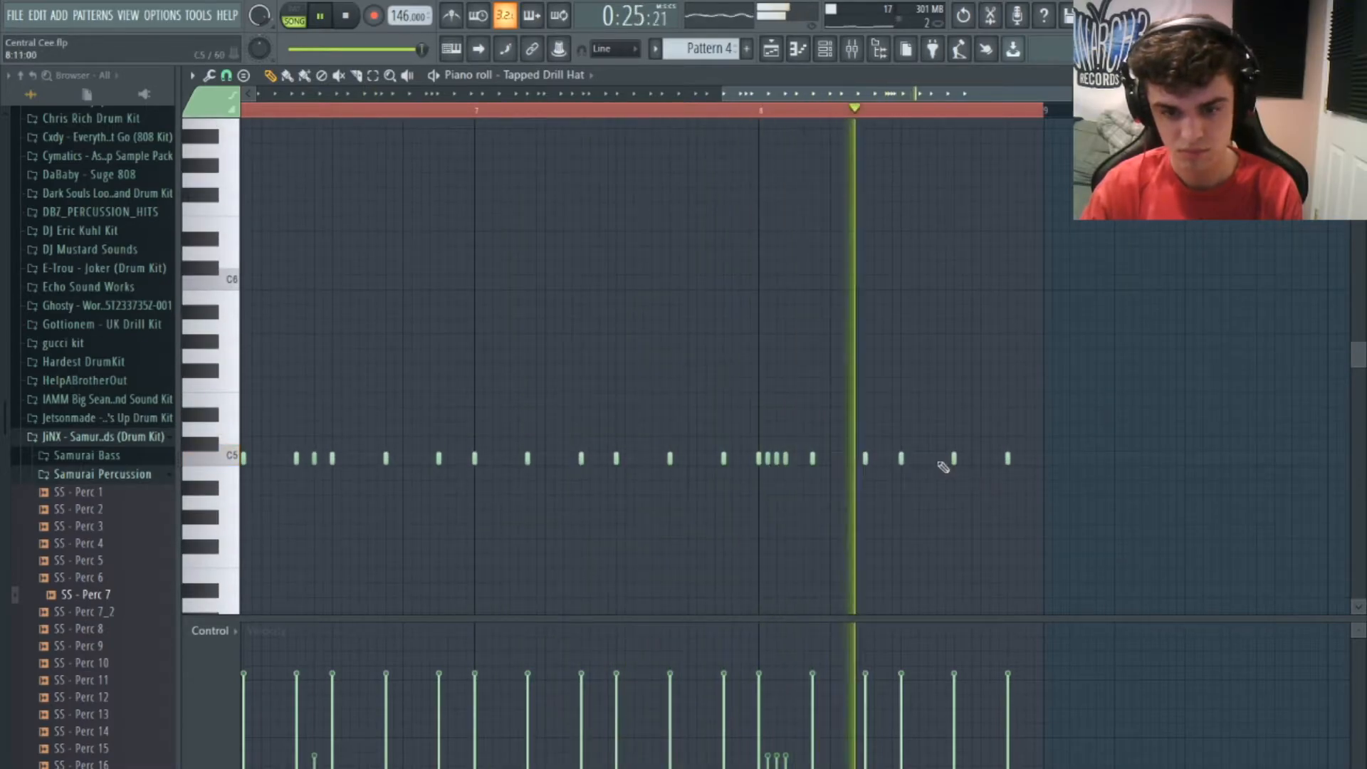
{"action": "left_click", "coordinate": [939, 460]}
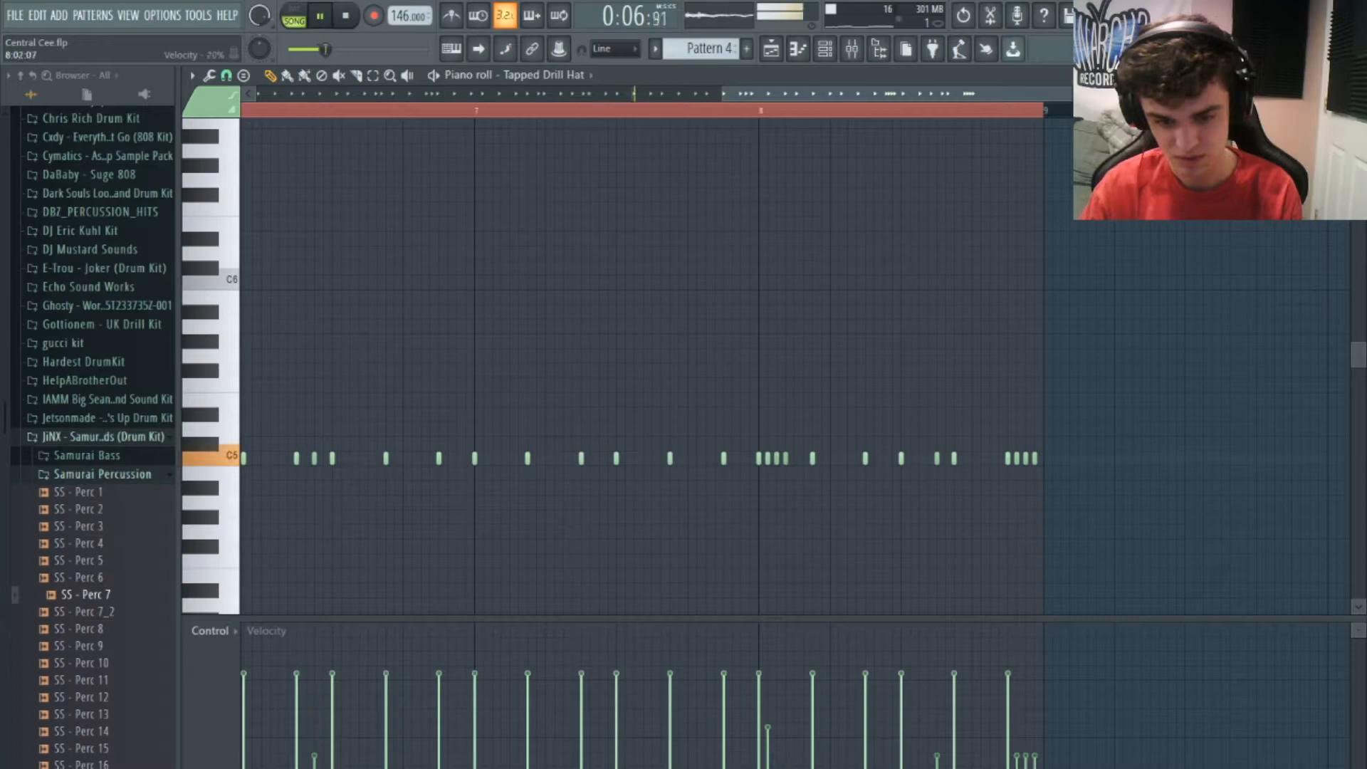
Fade the closing bar 8 hat roll down from about 58% velocity, and add a soft C5 hit on step 14
{"action": "left_click", "coordinate": [490, 115]}
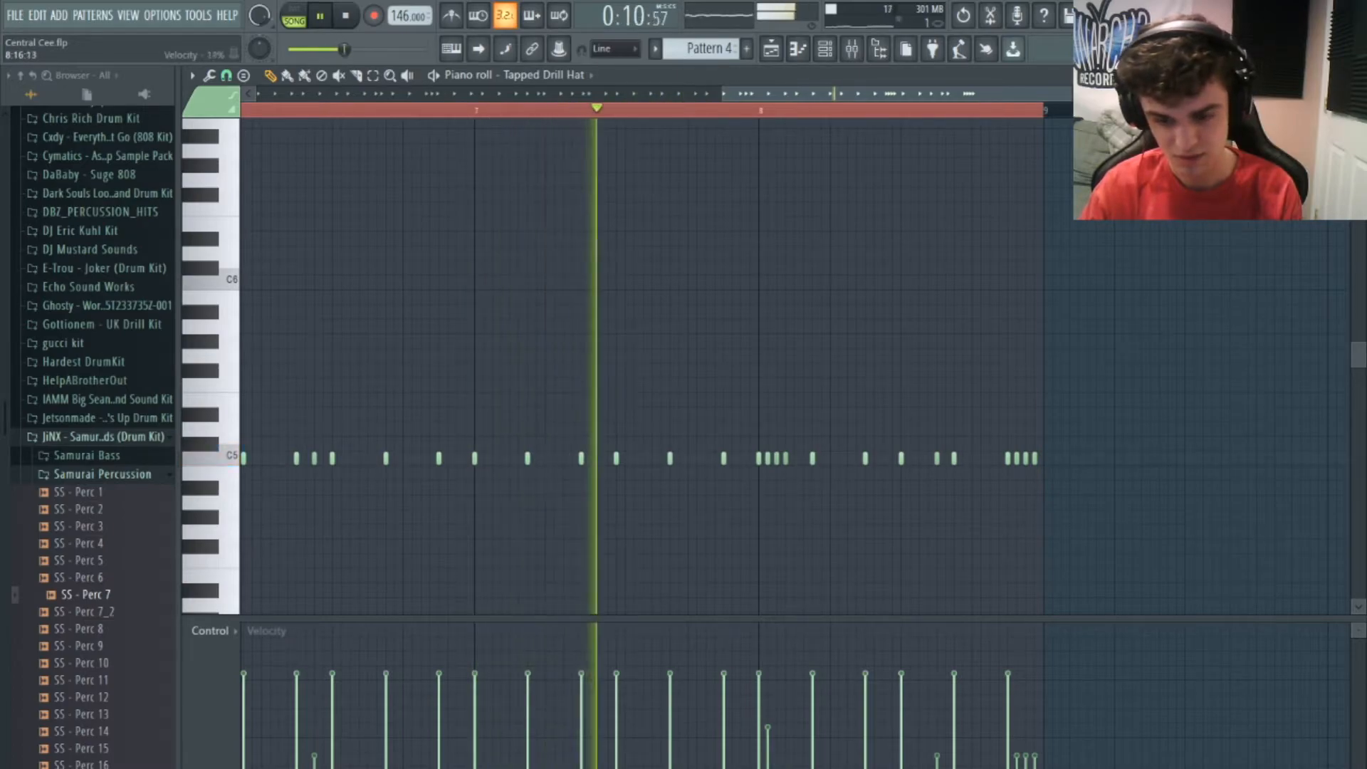
{"action": "left_click", "coordinate": [1016, 725]}
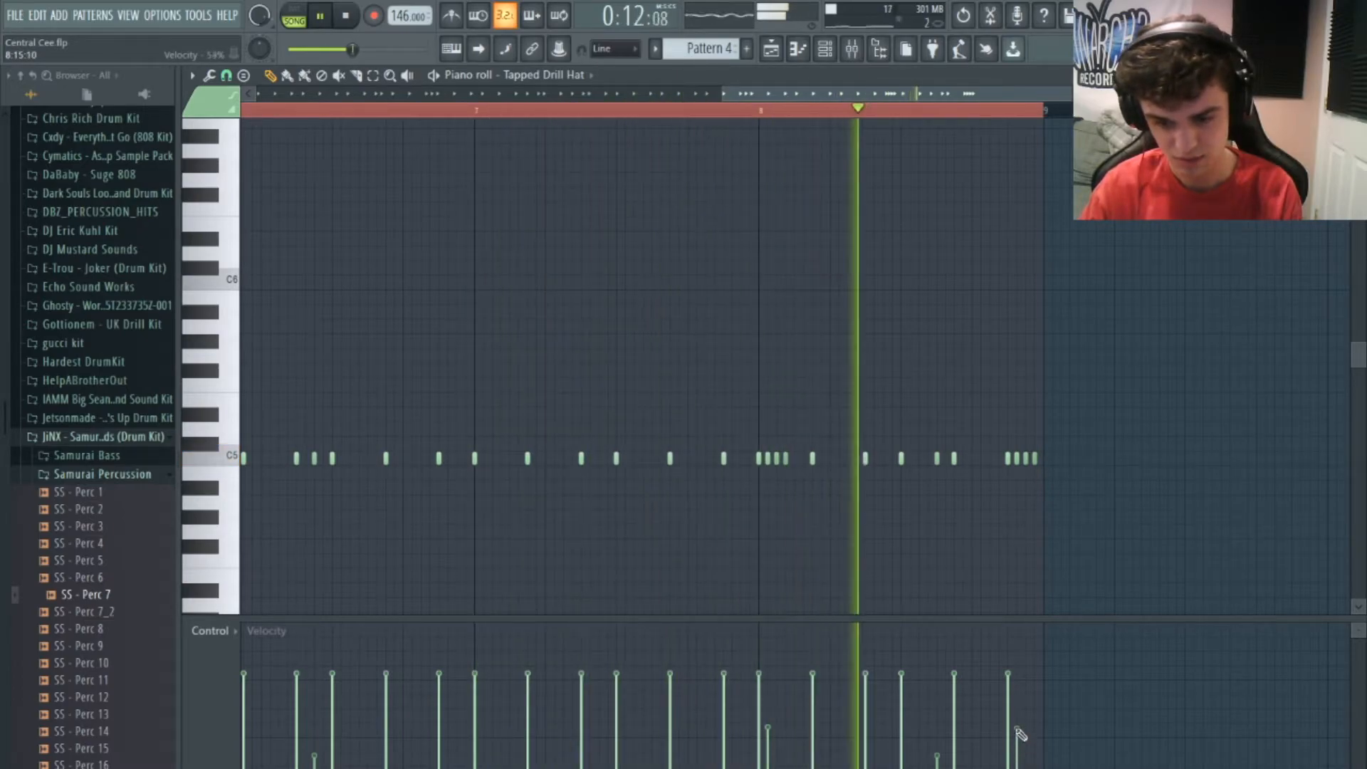
{"action": "left_click", "coordinate": [1002, 475]}
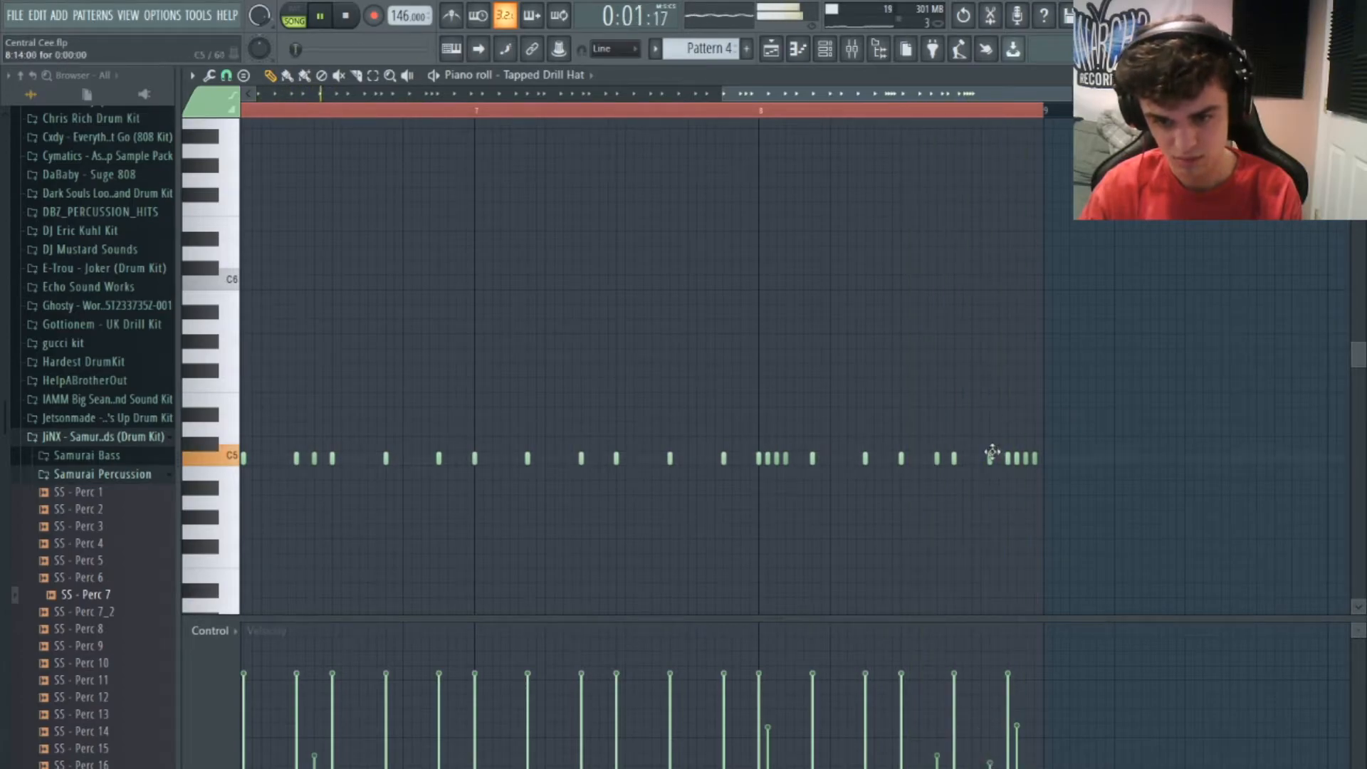
{"action": "left_click", "coordinate": [763, 115]}
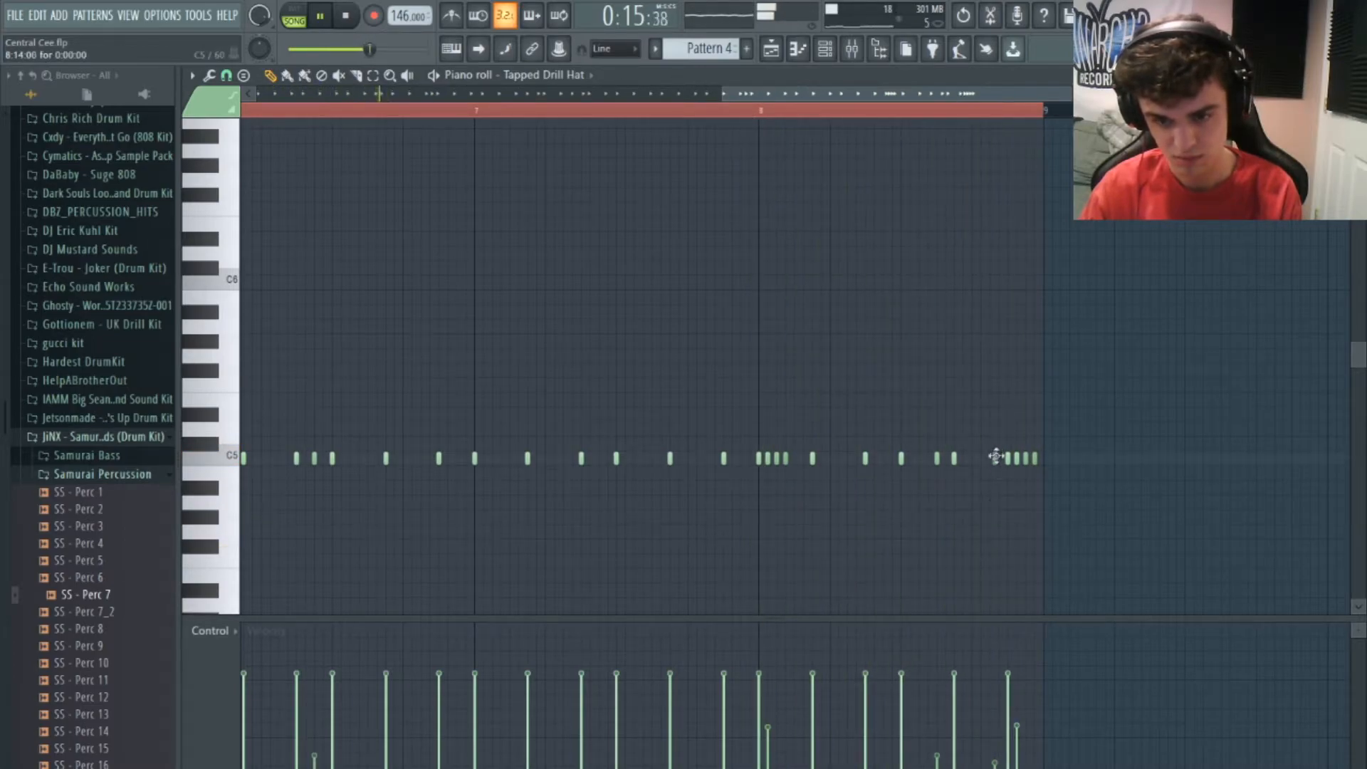
Switch the piano roll to the Liar Snare channel and place an F#5 hit on step 3 of bar 2
{"action": "left_click_drag", "start_coordinate": [719, 90], "coordinate": [249, 108]}
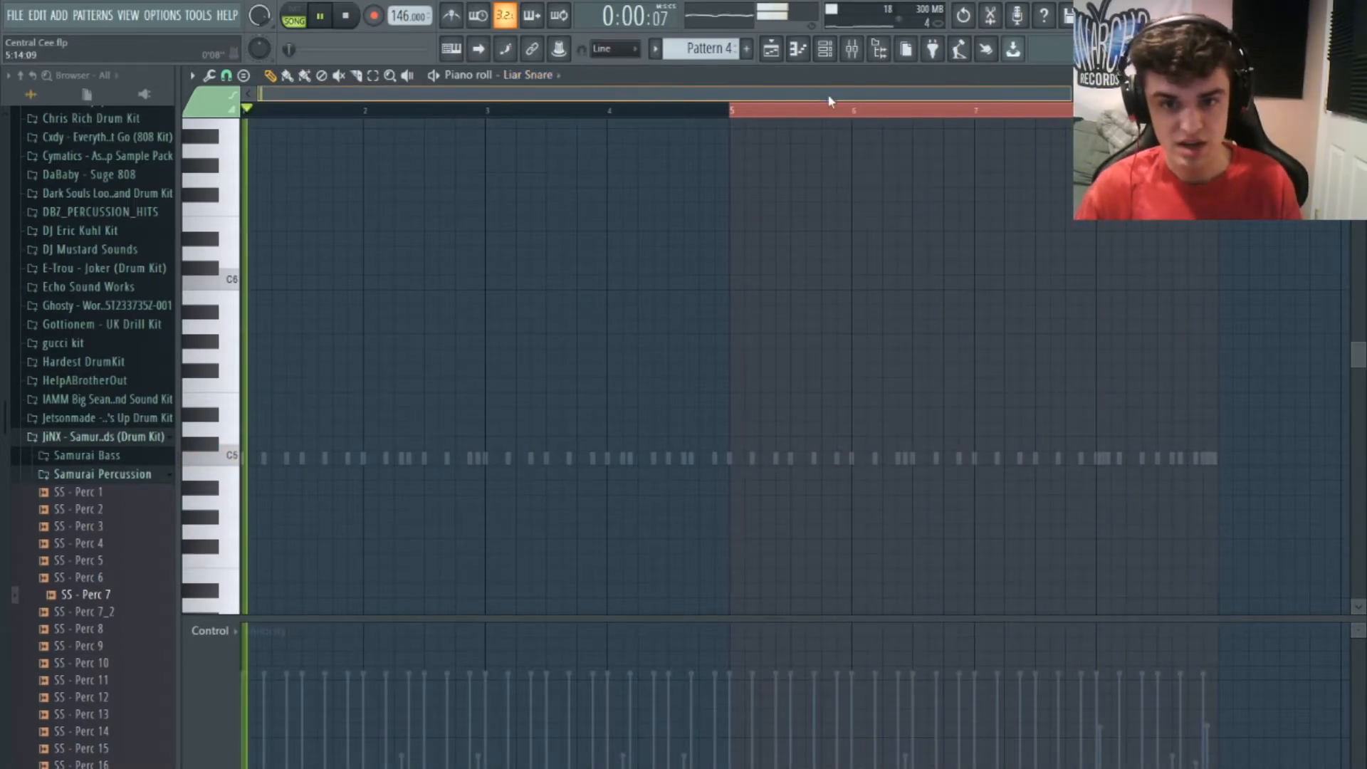
{"action": "scroll", "coordinate": [888, 187], "scroll_direction": "down", "scroll_amount": 3}
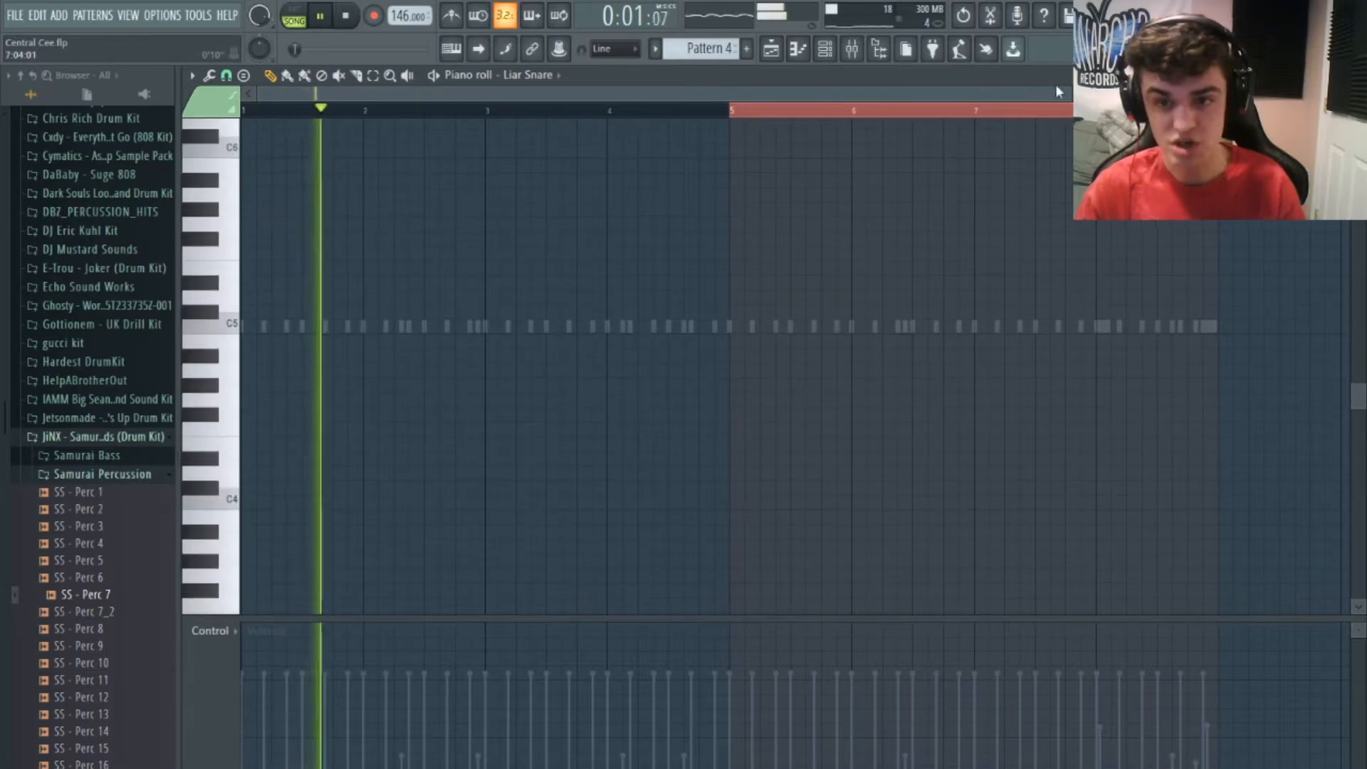
{"action": "left_click_drag", "start_coordinate": [1070, 93], "coordinate": [787, 138]}
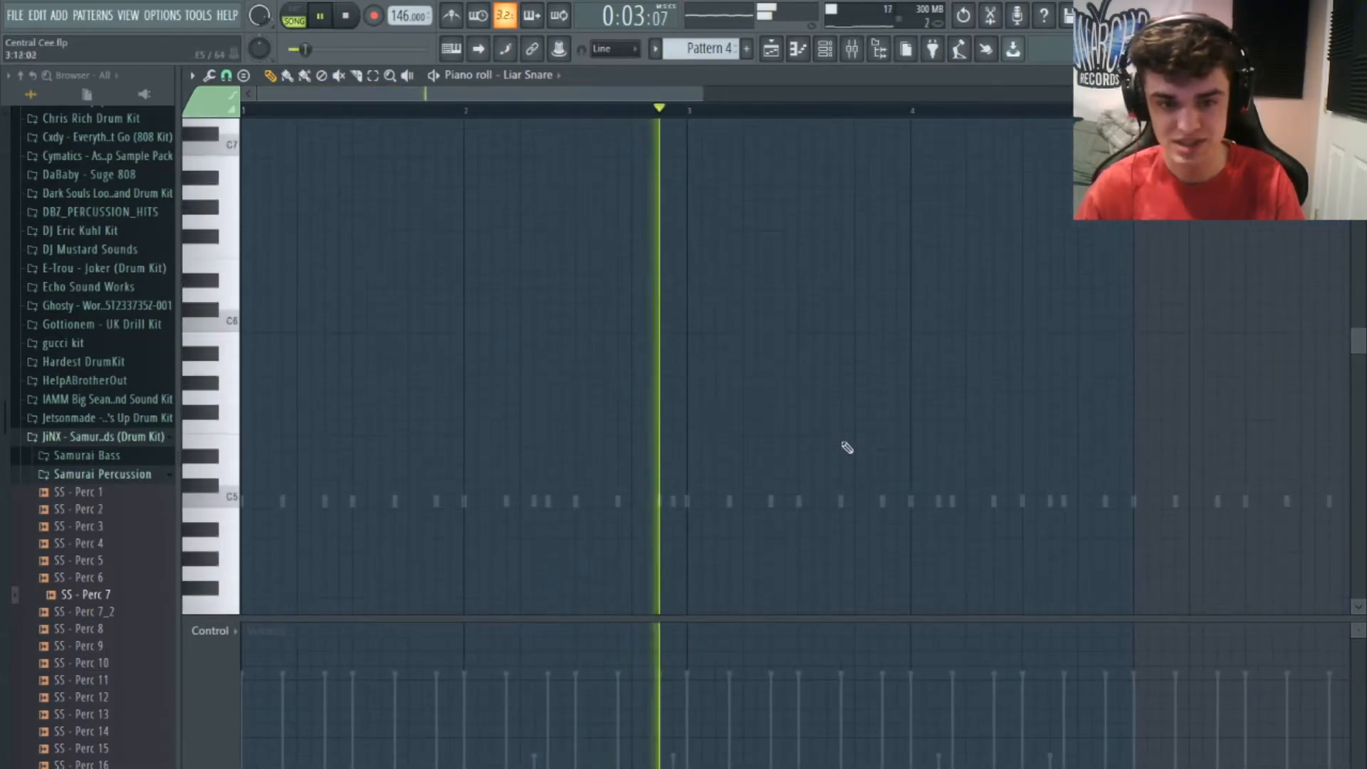
{"action": "left_click", "coordinate": [408, 531]}
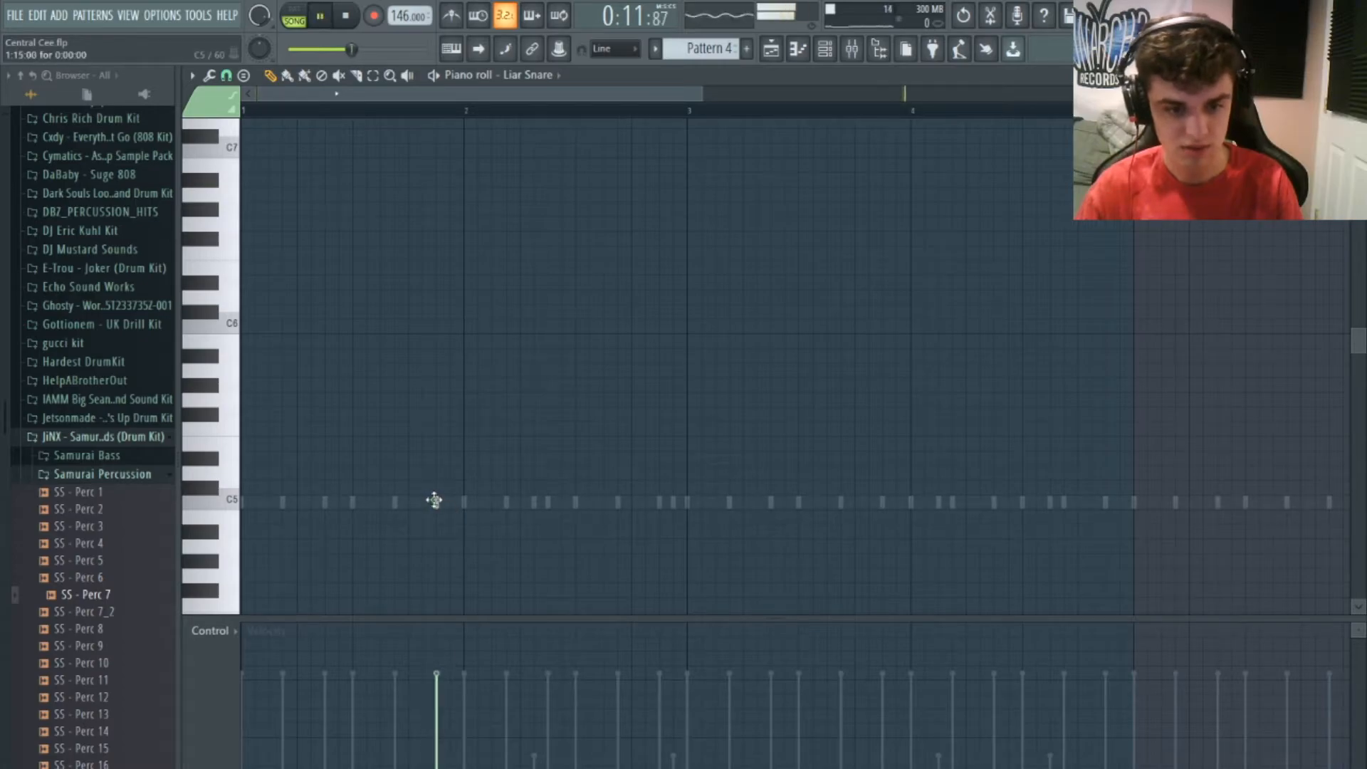
{"action": "key", "text": "space"}
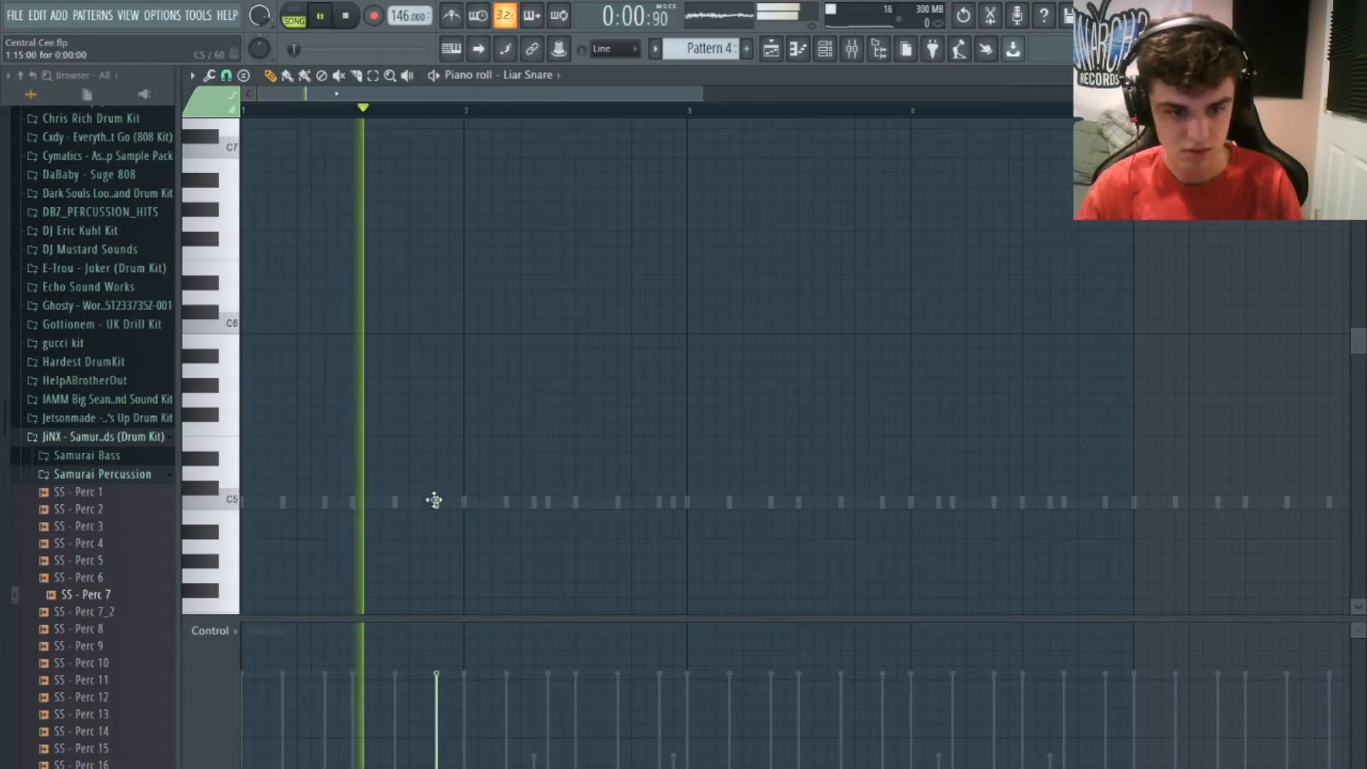
{"action": "left_click_drag", "start_coordinate": [434, 501], "coordinate": [493, 505]}
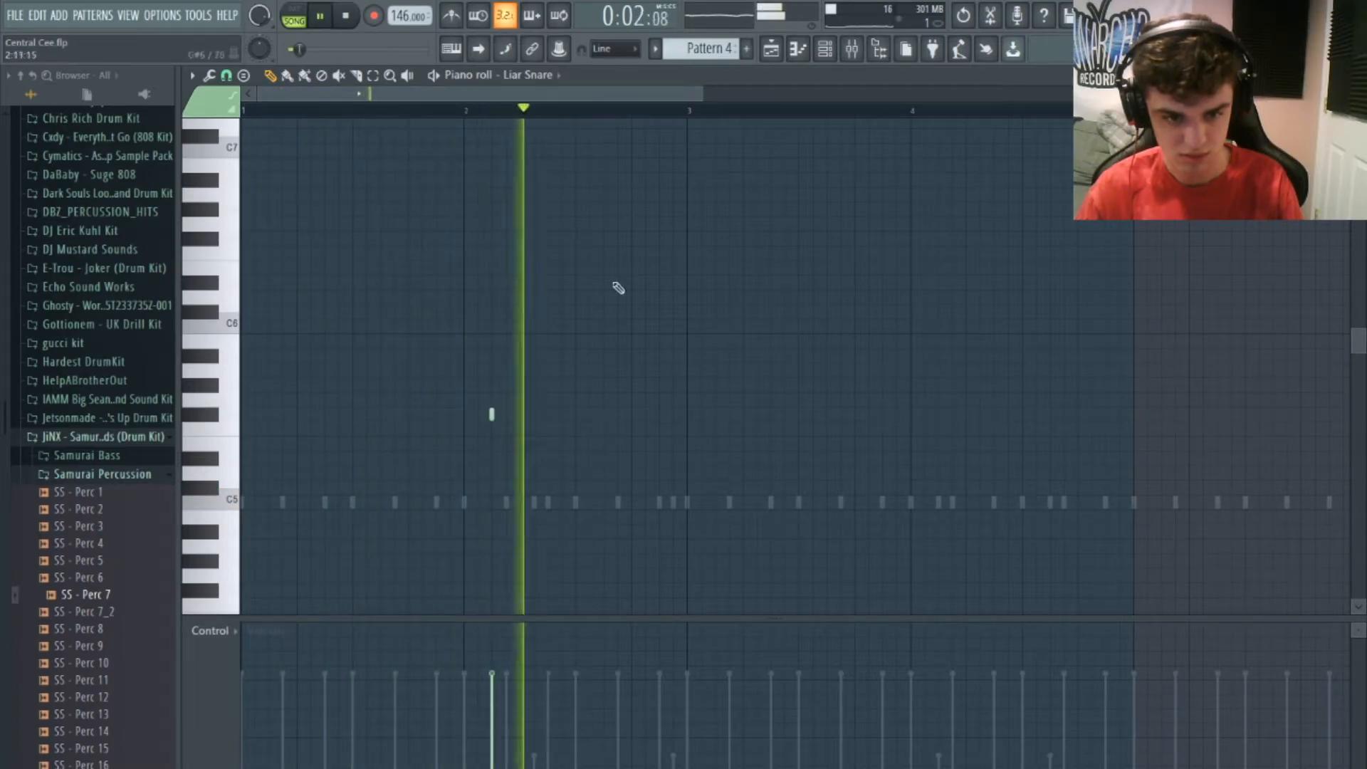
Try a second F#5 Liar Snare hit on step 11 of bar 2 during playback
{"action": "left_click", "coordinate": [605, 415]}
{"action": "left_click", "coordinate": [474, 109]}
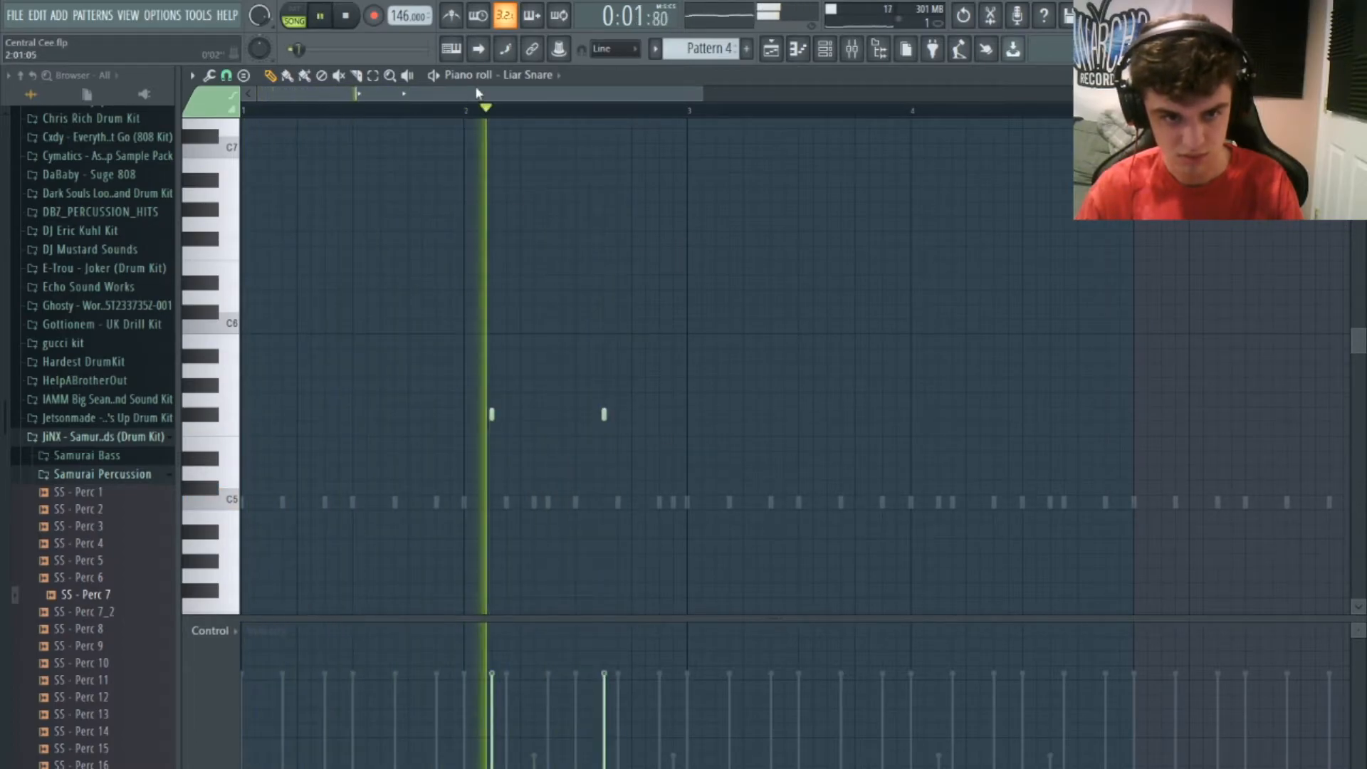
{"action": "left_click_drag", "start_coordinate": [473, 95], "coordinate": [496, 100]}
{"action": "key", "text": "space"}
{"action": "right_click", "coordinate": [545, 415]}
{"action": "key", "text": "space"}
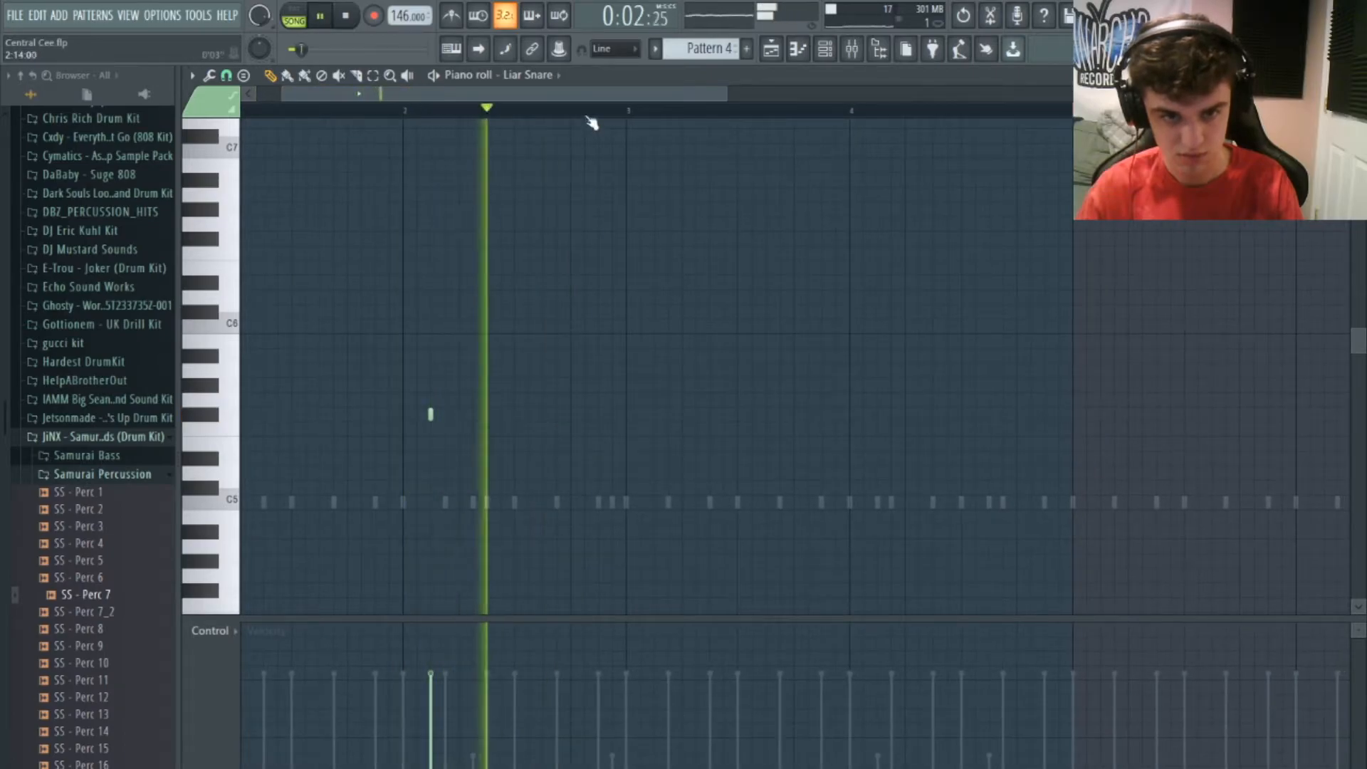
Place G5 Liar Snare hits on steps 3 and 7 of bar 4
{"action": "left_click_drag", "start_coordinate": [581, 95], "coordinate": [703, 97]}
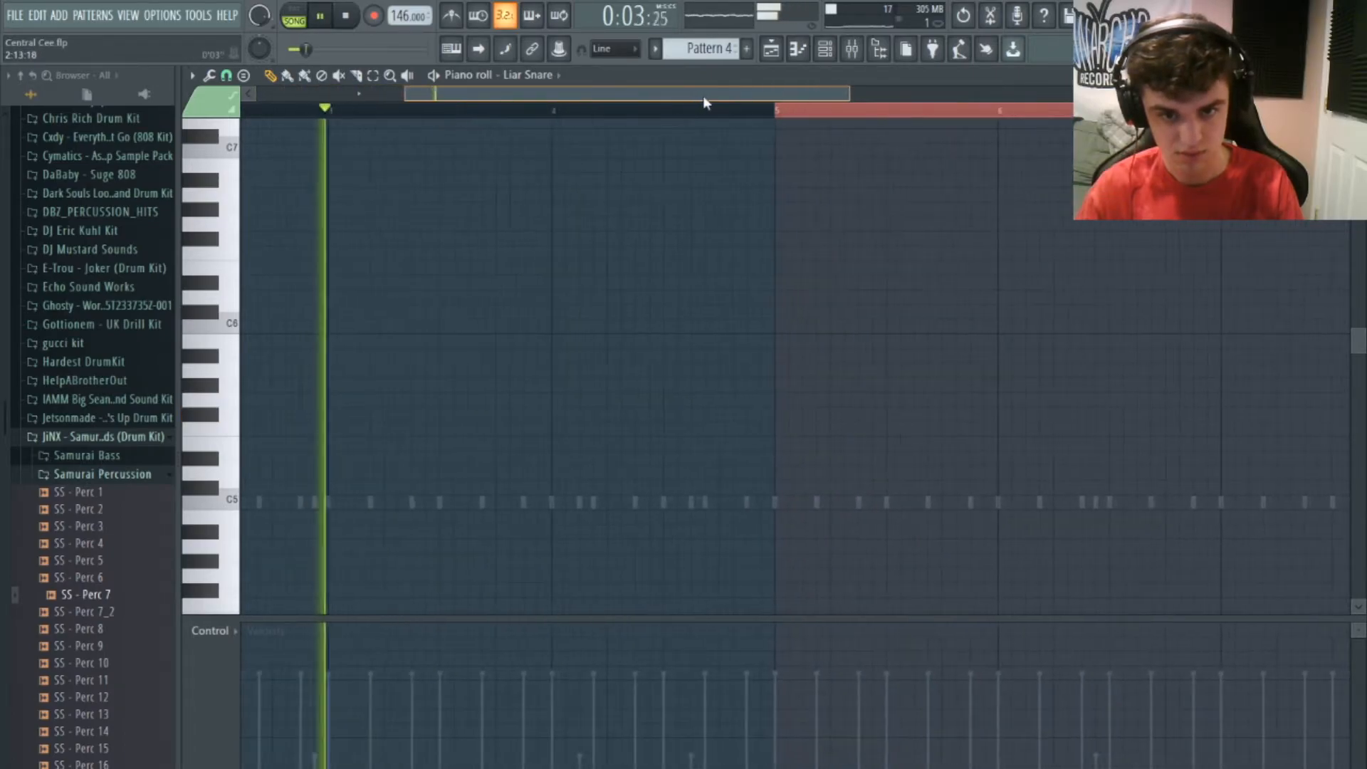
{"action": "left_click", "coordinate": [573, 399]}
{"action": "key", "text": "space"}
{"action": "left_click", "coordinate": [635, 402]}
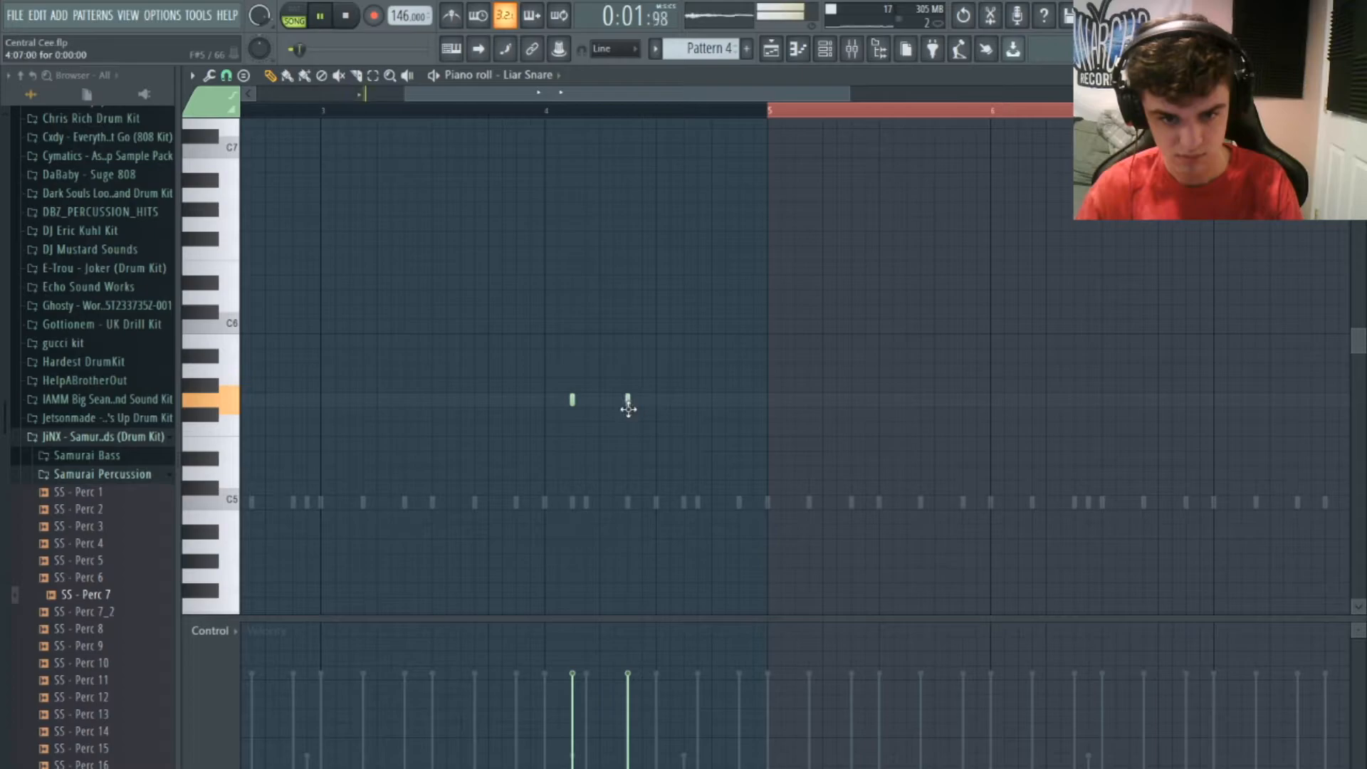
Add a G5 Liar Snare hit and position it on step 3 of bar 6
{"action": "left_click_drag", "start_coordinate": [522, 97], "coordinate": [756, 139]}
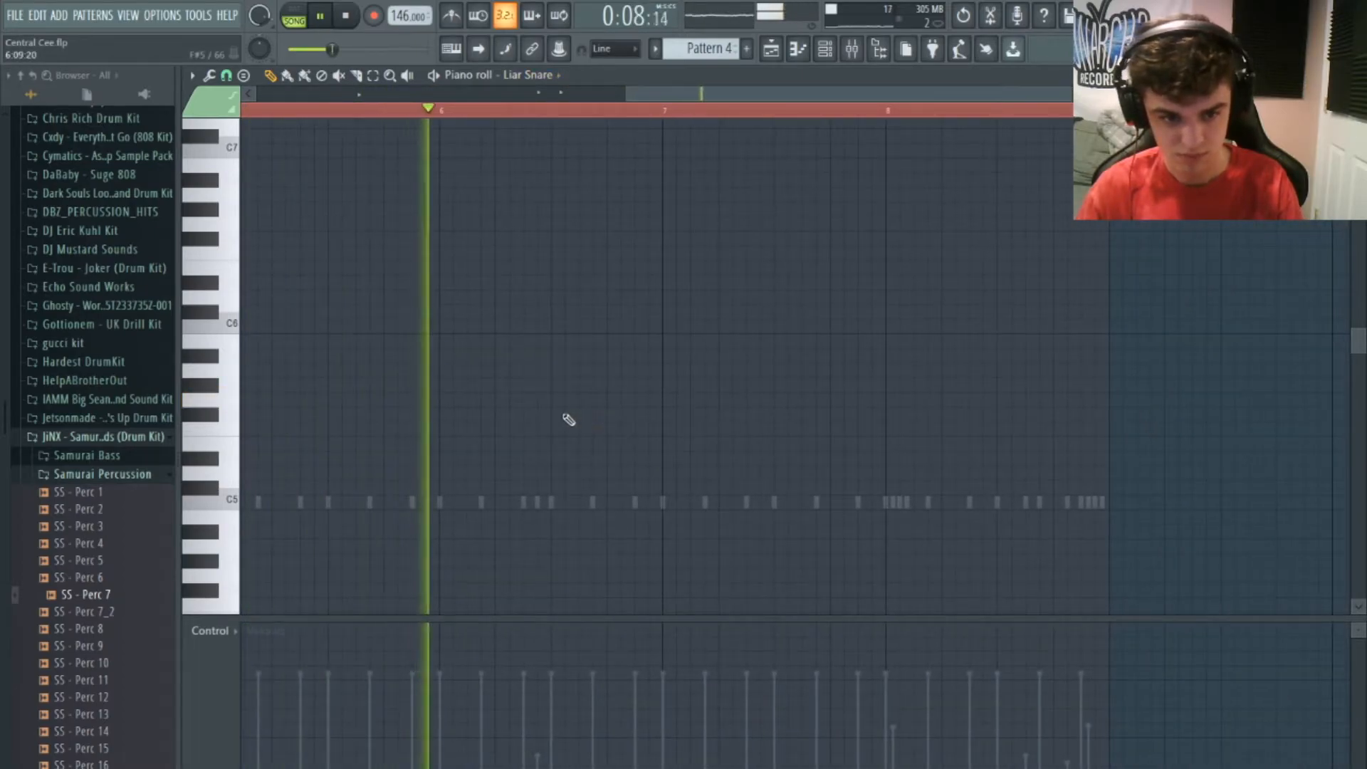
{"action": "key", "text": "space"}
{"action": "left_click", "coordinate": [577, 399]}
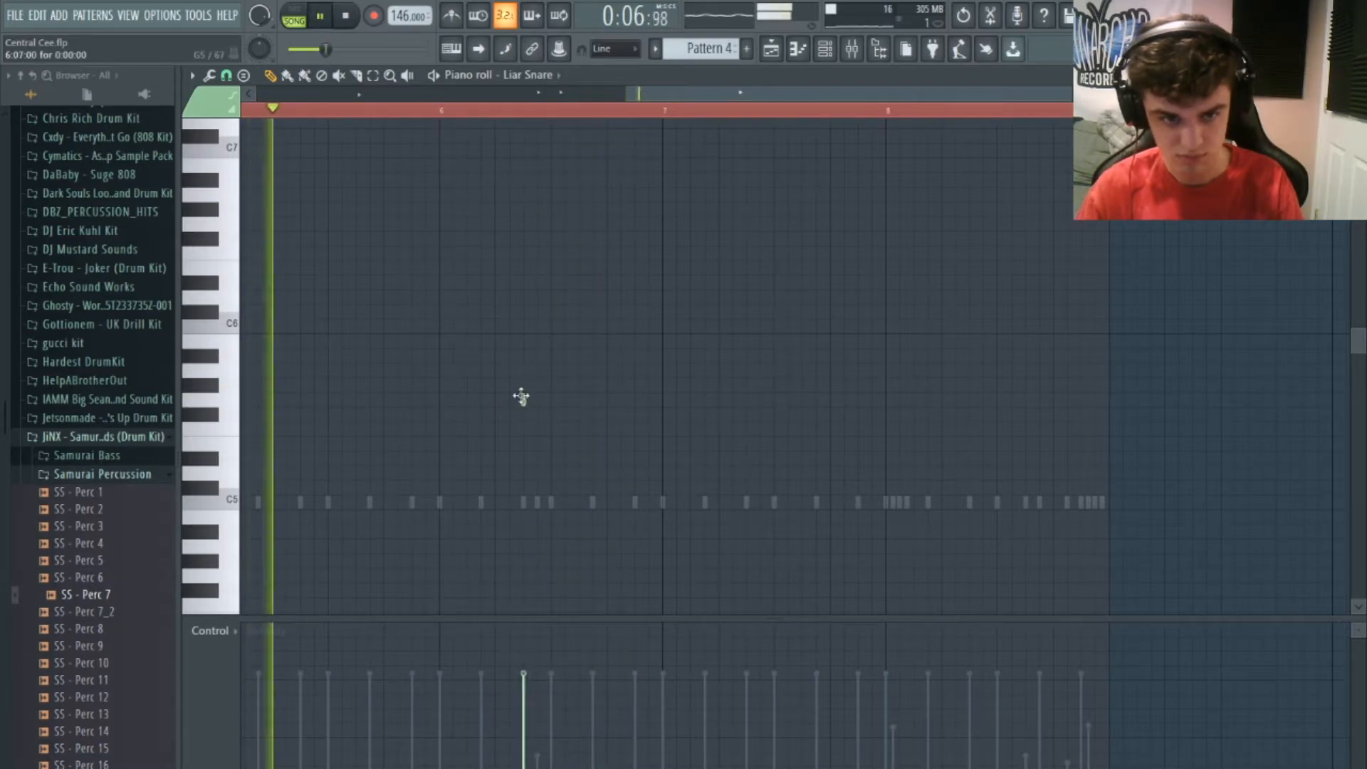
{"action": "left_click_drag", "start_coordinate": [522, 397], "coordinate": [466, 399]}
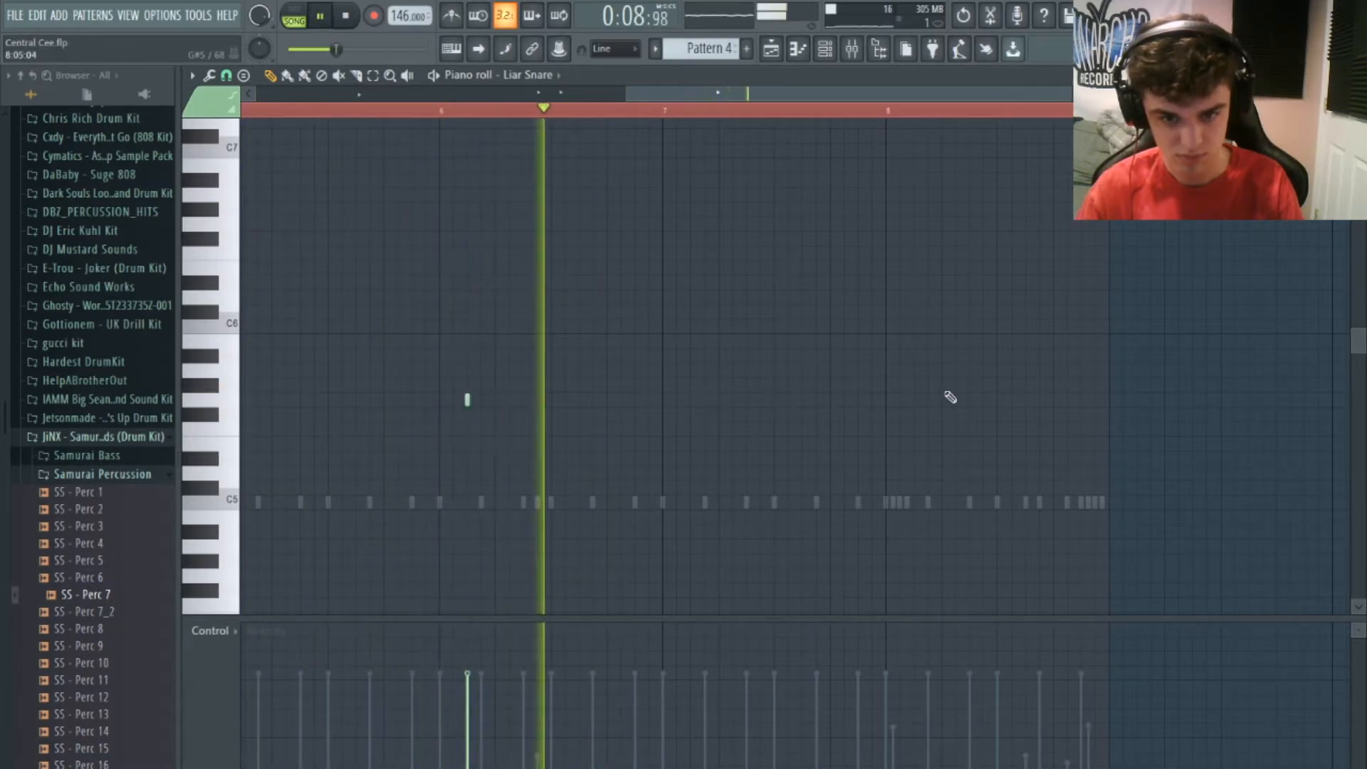
Build a falling Liar Snare fill in bar 8: G5 on steps 3 and 7, E5 on step 11, D5 on step 15
{"action": "left_click", "coordinate": [914, 399]}
{"action": "left_click", "coordinate": [969, 400]}
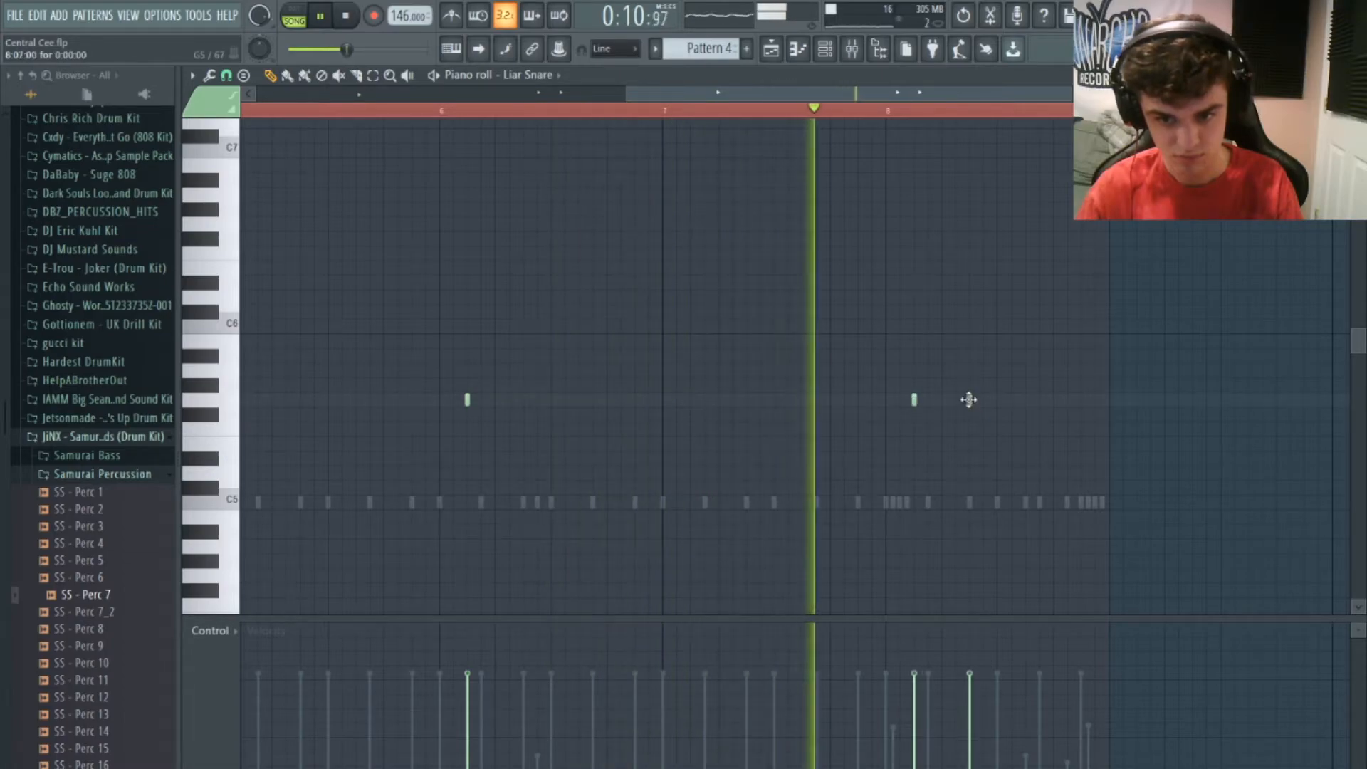
{"action": "left_click", "coordinate": [1025, 457]}
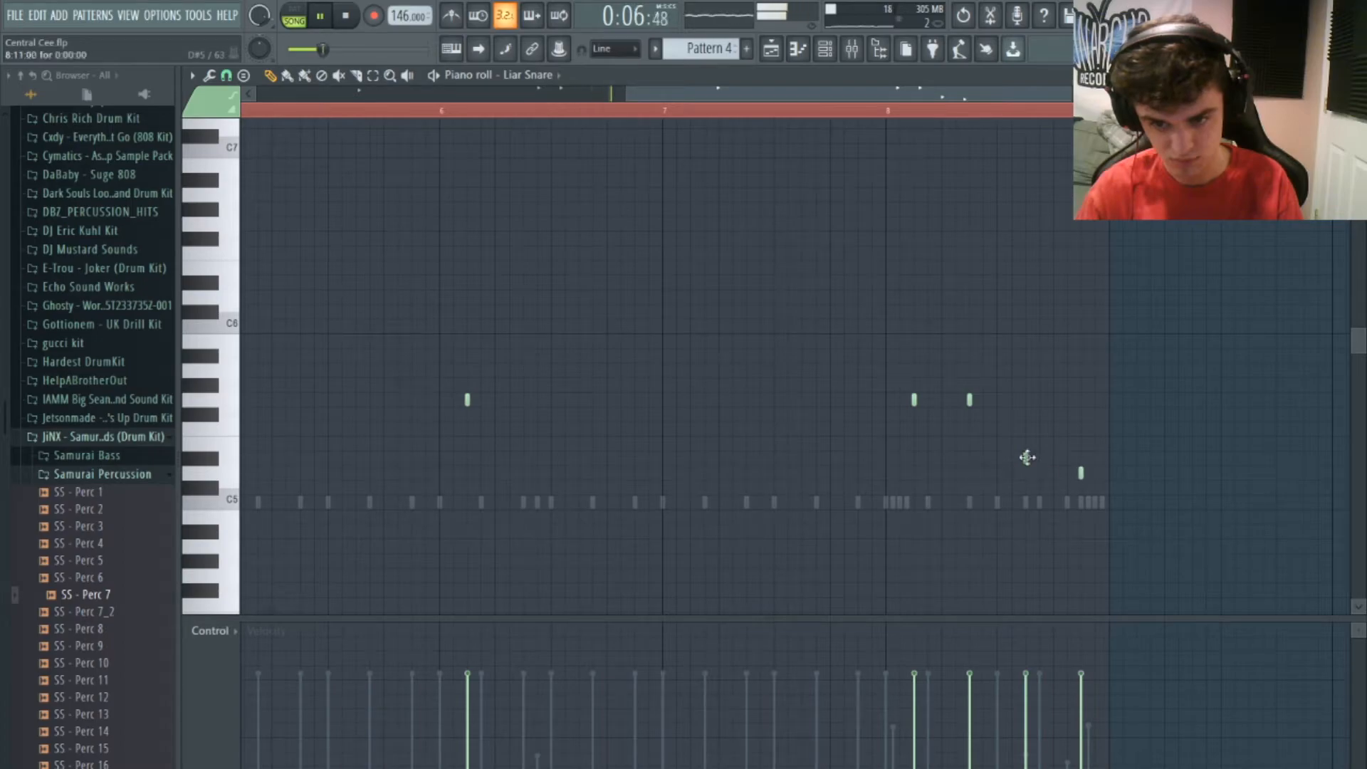
{"action": "left_click", "coordinate": [891, 111]}
{"action": "left_click_drag", "start_coordinate": [886, 94], "coordinate": [961, 96]}
Place two C5 hits for the SS - Perc 7 channel on steps 7 and 11 of bar 8
{"action": "left_click_drag", "start_coordinate": [711, 91], "coordinate": [552, 86]}
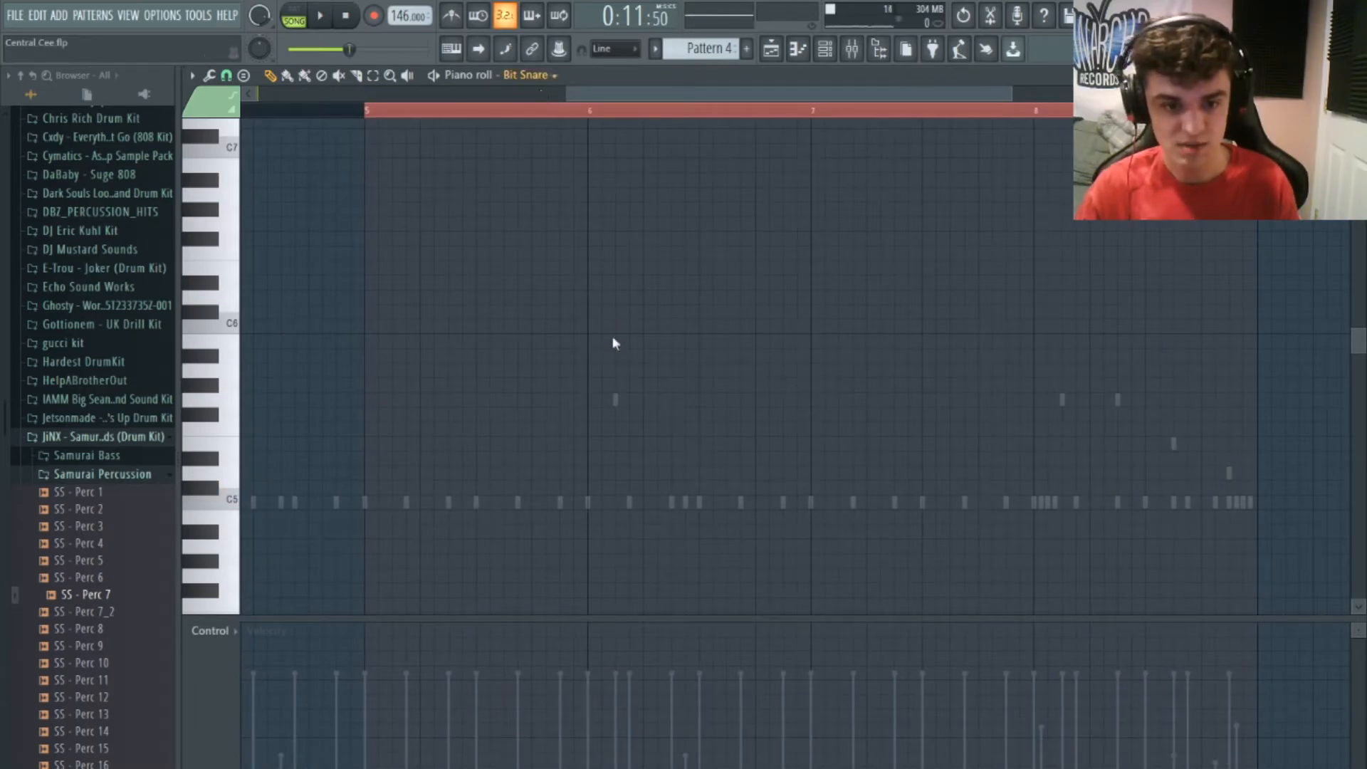
{"action": "left_click_drag", "start_coordinate": [576, 94], "coordinate": [744, 96]}
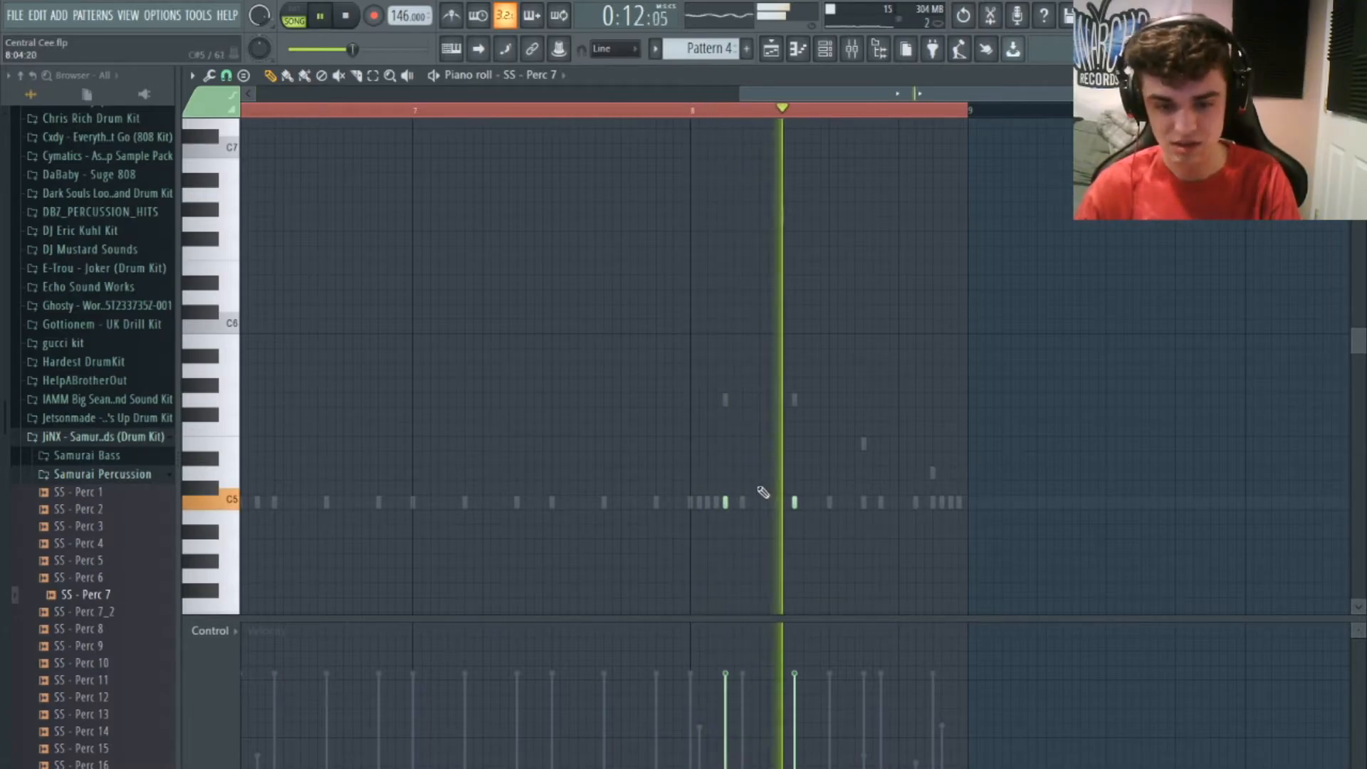
{"action": "key", "text": "space"}
{"action": "key", "text": "space"}
{"action": "left_click_drag", "start_coordinate": [746, 506], "coordinate": [861, 512]}
{"action": "key", "text": "space"}
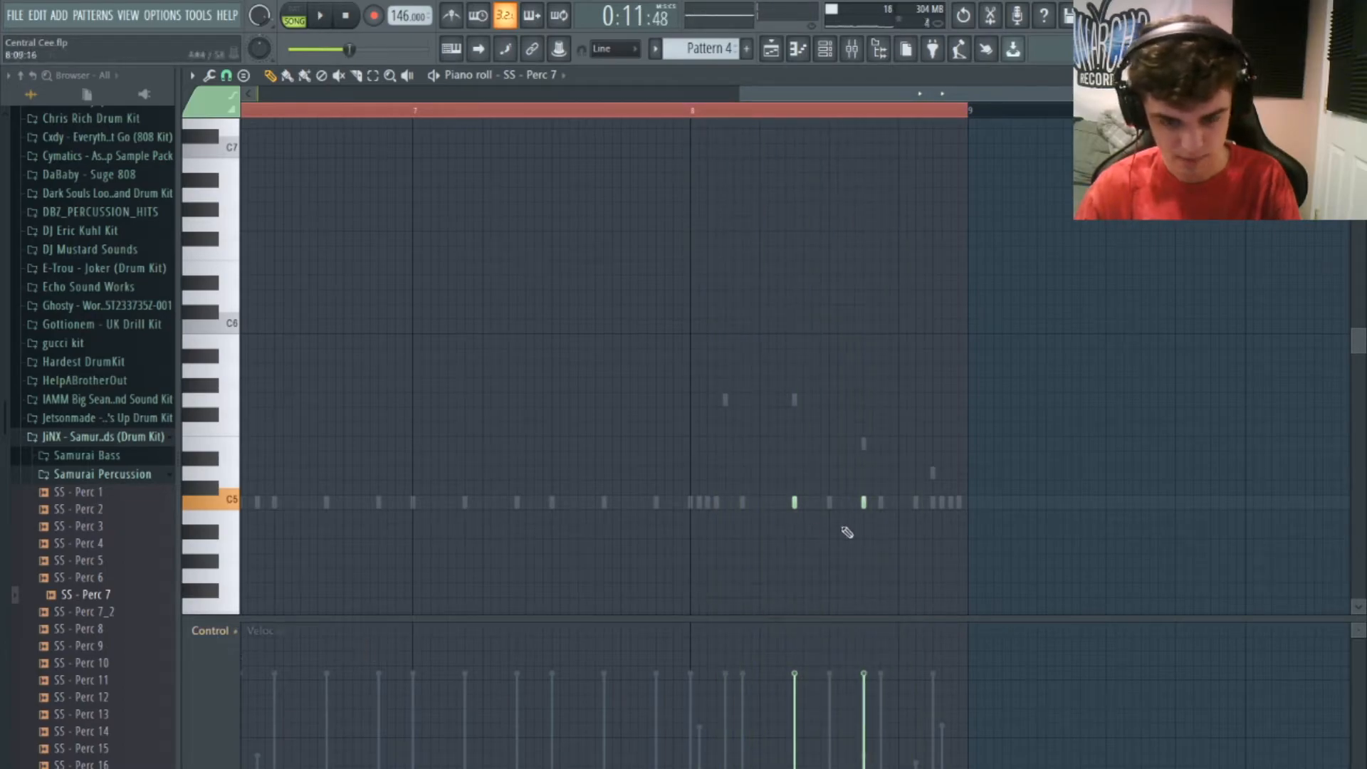
Transpose both SS - Perc 7 hits down to G4, panning the first left and the second right
{"action": "scroll", "coordinate": [783, 520], "scroll_direction": "down", "scroll_amount": 6}
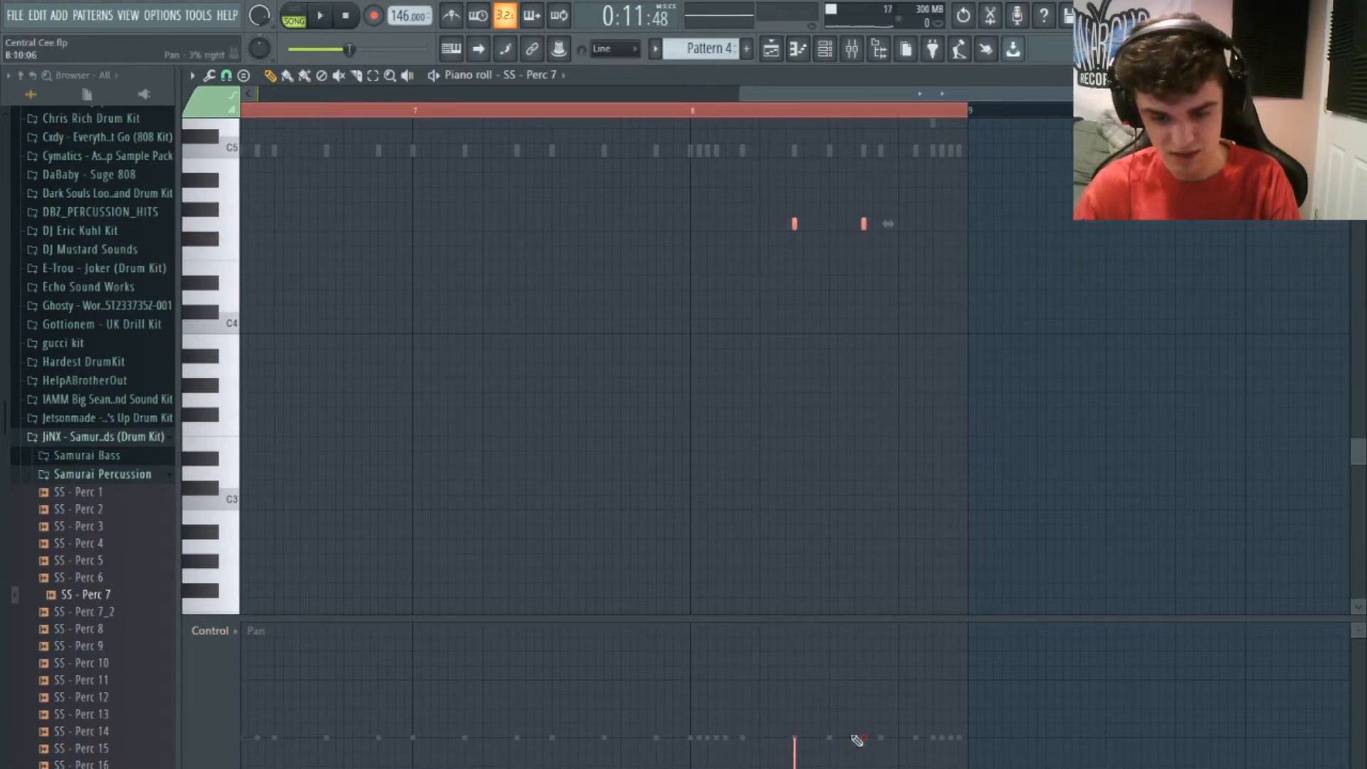
{"action": "key", "text": "space"}
{"action": "scroll", "coordinate": [370, 577], "scroll_direction": "up", "scroll_amount": 1}
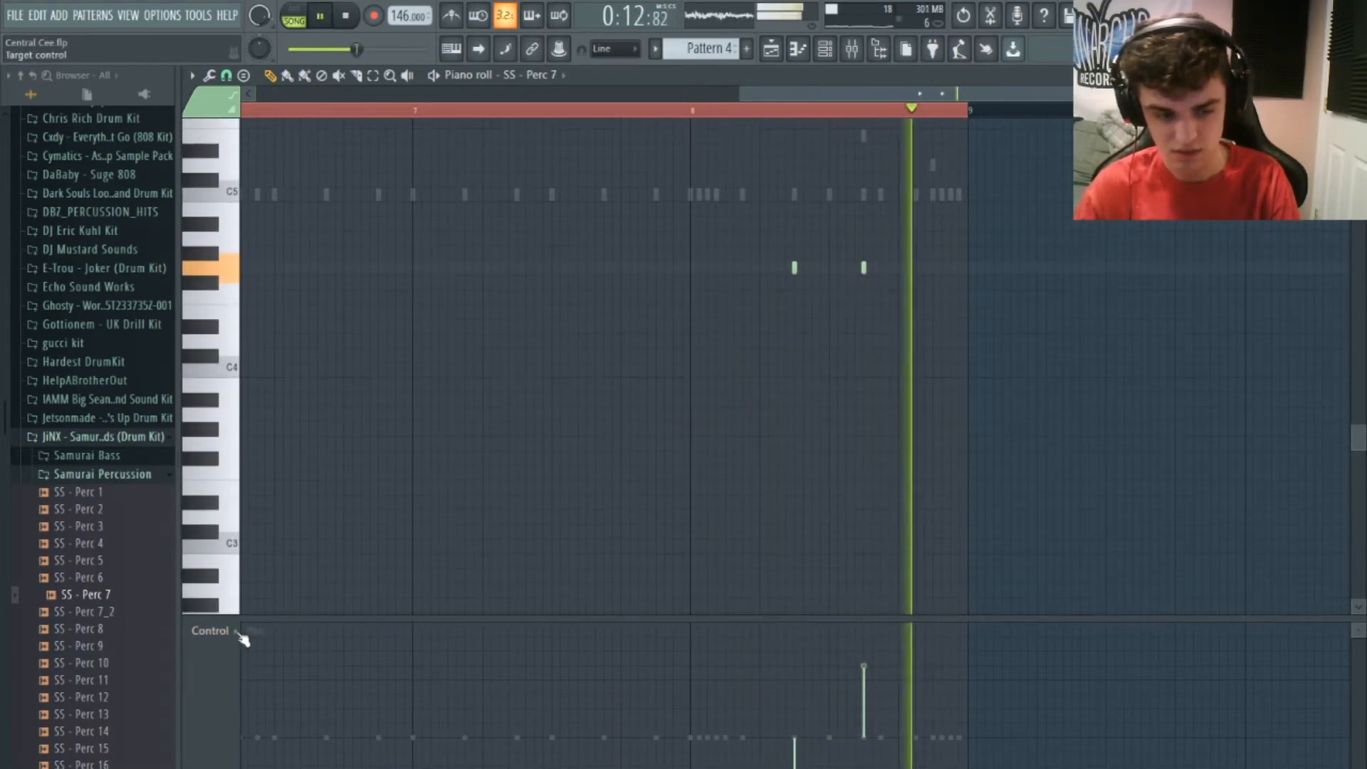
Lower the volume fader of mixer track Insert 14 during playback
{"action": "left_click", "coordinate": [857, 59]}
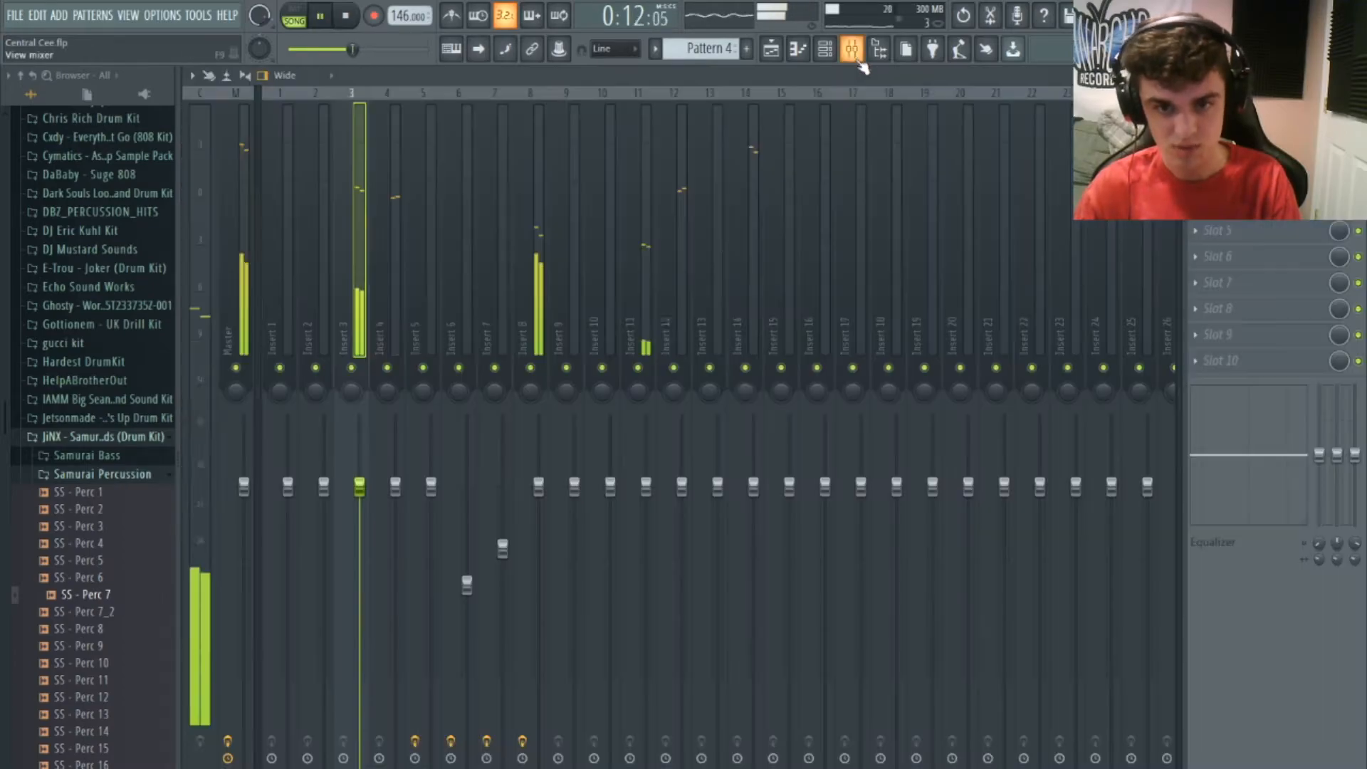
{"action": "key", "text": "space"}
{"action": "left_click_drag", "start_coordinate": [746, 487], "coordinate": [748, 568]}
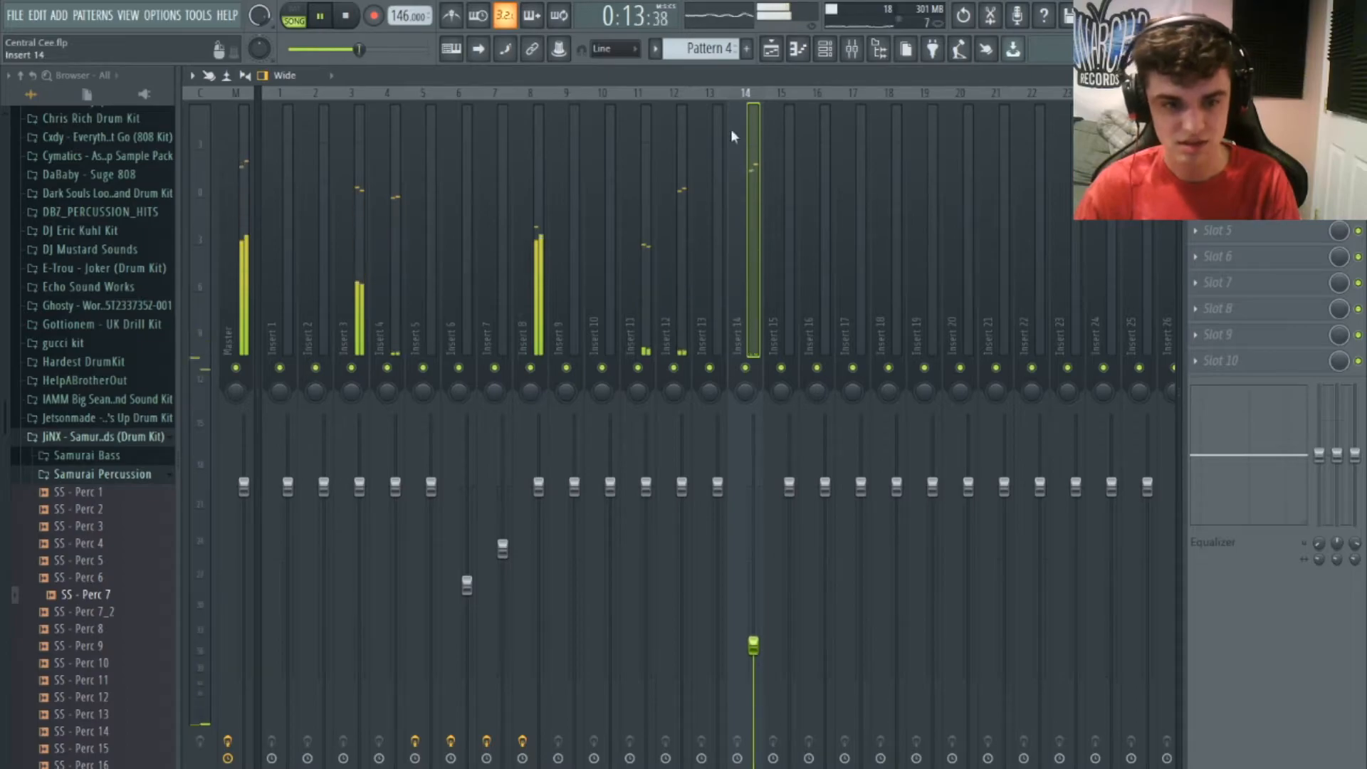
Reopen Pattern 4 in the Bit Snare piano roll and place a C5 hit on step 3 of bar 1
{"action": "left_click", "coordinate": [772, 60]}
{"action": "double_click", "coordinate": [783, 241]}
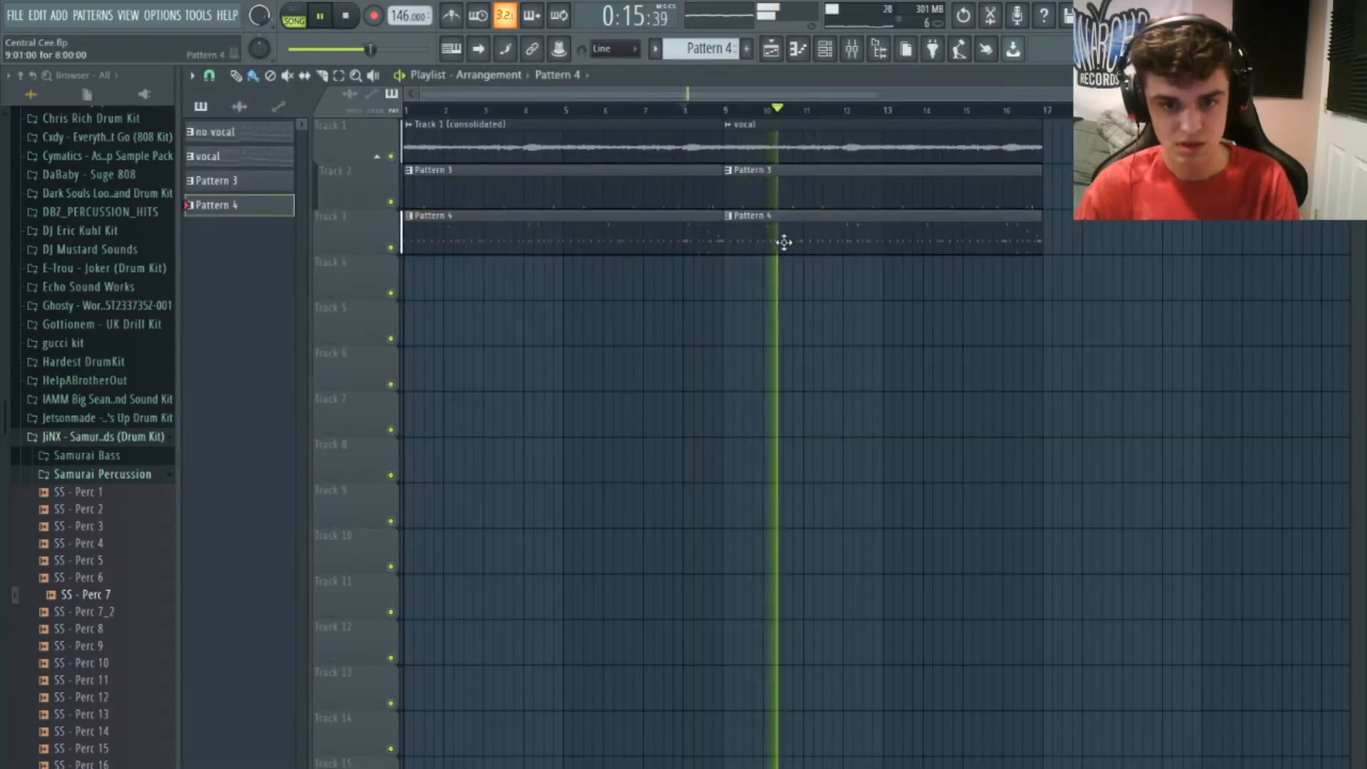
{"action": "left_click_drag", "start_coordinate": [683, 94], "coordinate": [598, 94]}
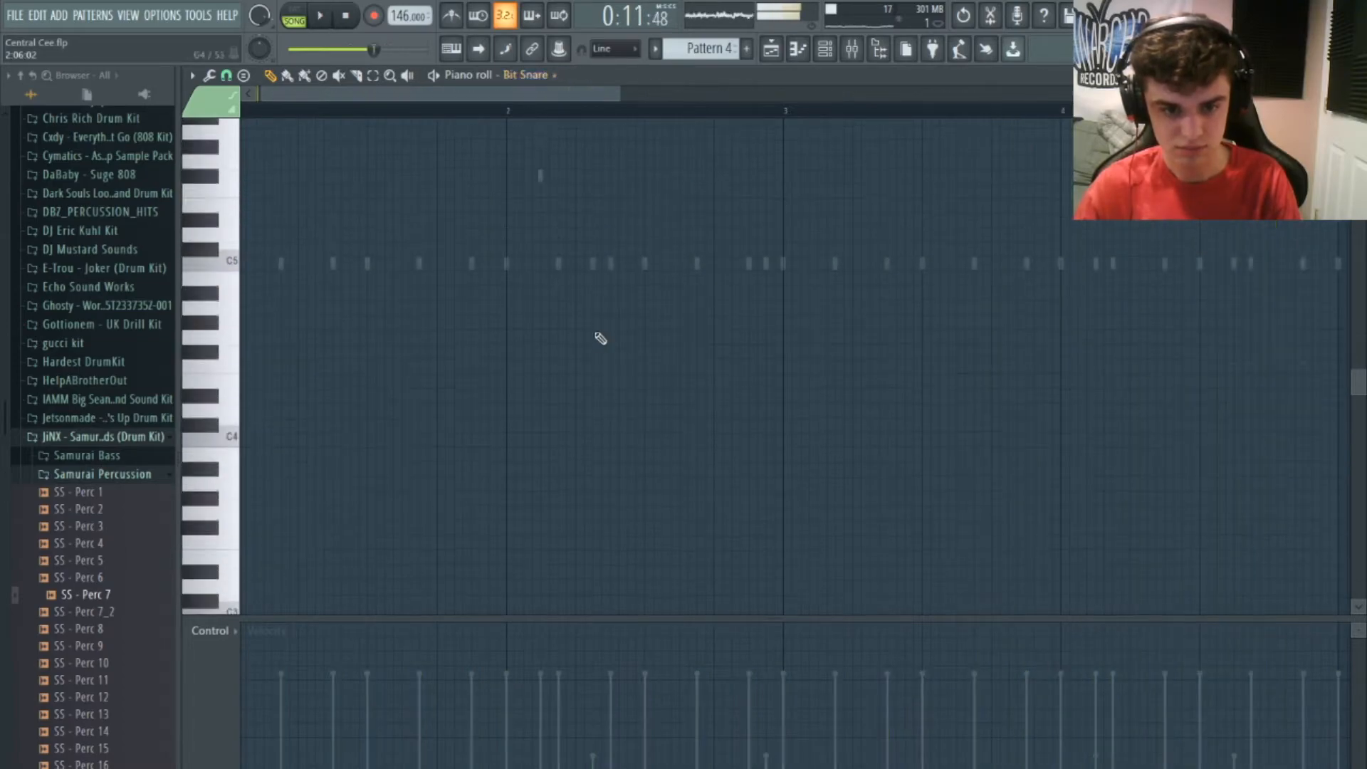
{"action": "scroll", "coordinate": [595, 328], "scroll_direction": "up", "scroll_amount": 2}
{"action": "left_click_drag", "start_coordinate": [470, 94], "coordinate": [249, 178]}
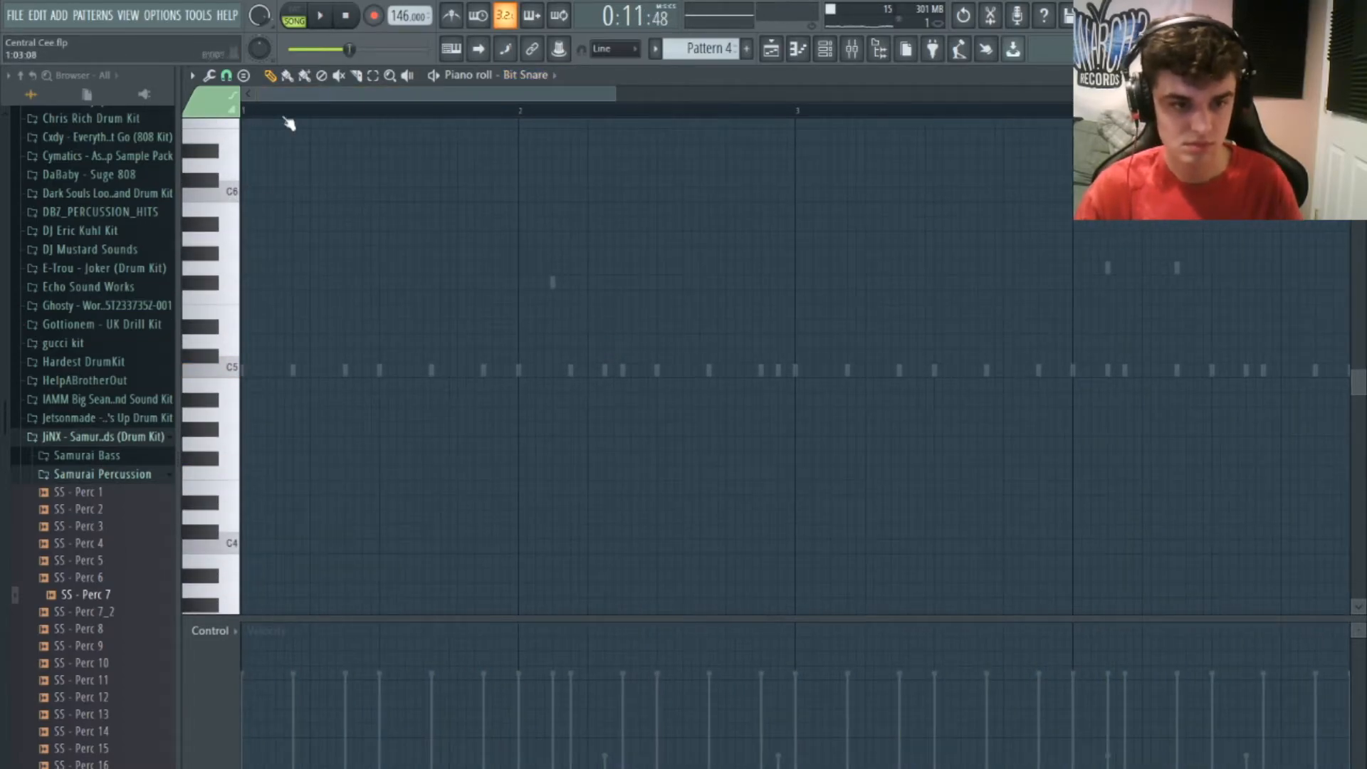
{"action": "left_click", "coordinate": [274, 371]}
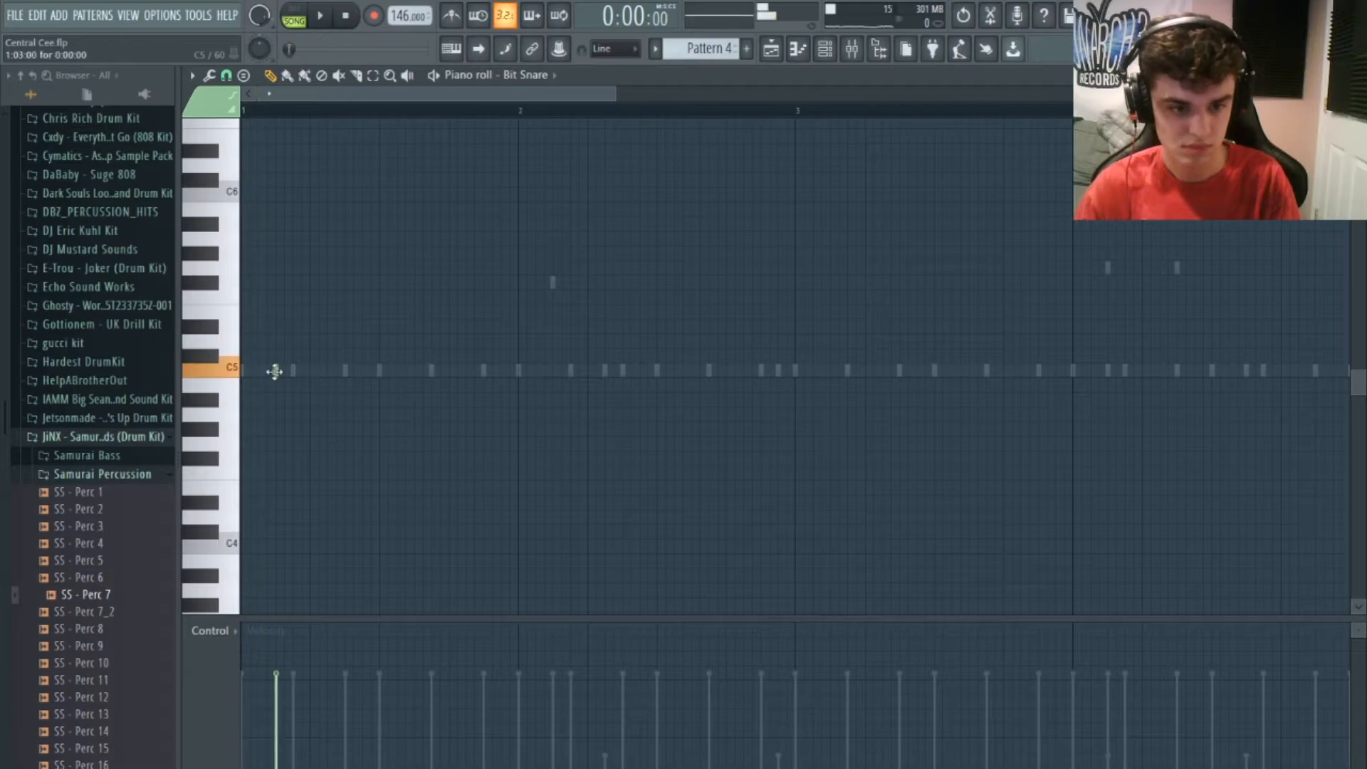
{"action": "key", "text": "space"}
{"action": "left_click", "coordinate": [207, 633]}
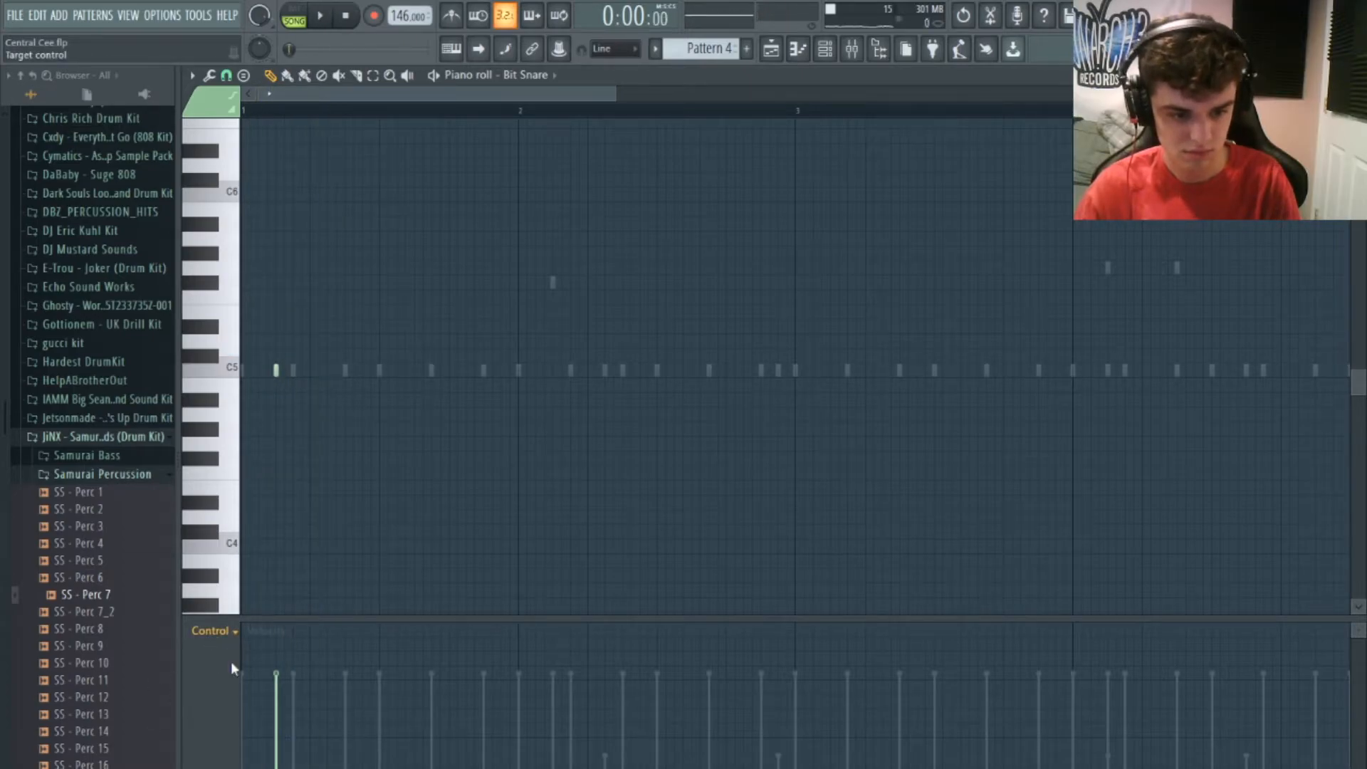
{"action": "left_click", "coordinate": [231, 660]}
{"action": "key", "text": "space"}
{"action": "left_click", "coordinate": [284, 735]}
{"action": "key", "text": "space"}
{"action": "key", "text": "space"}
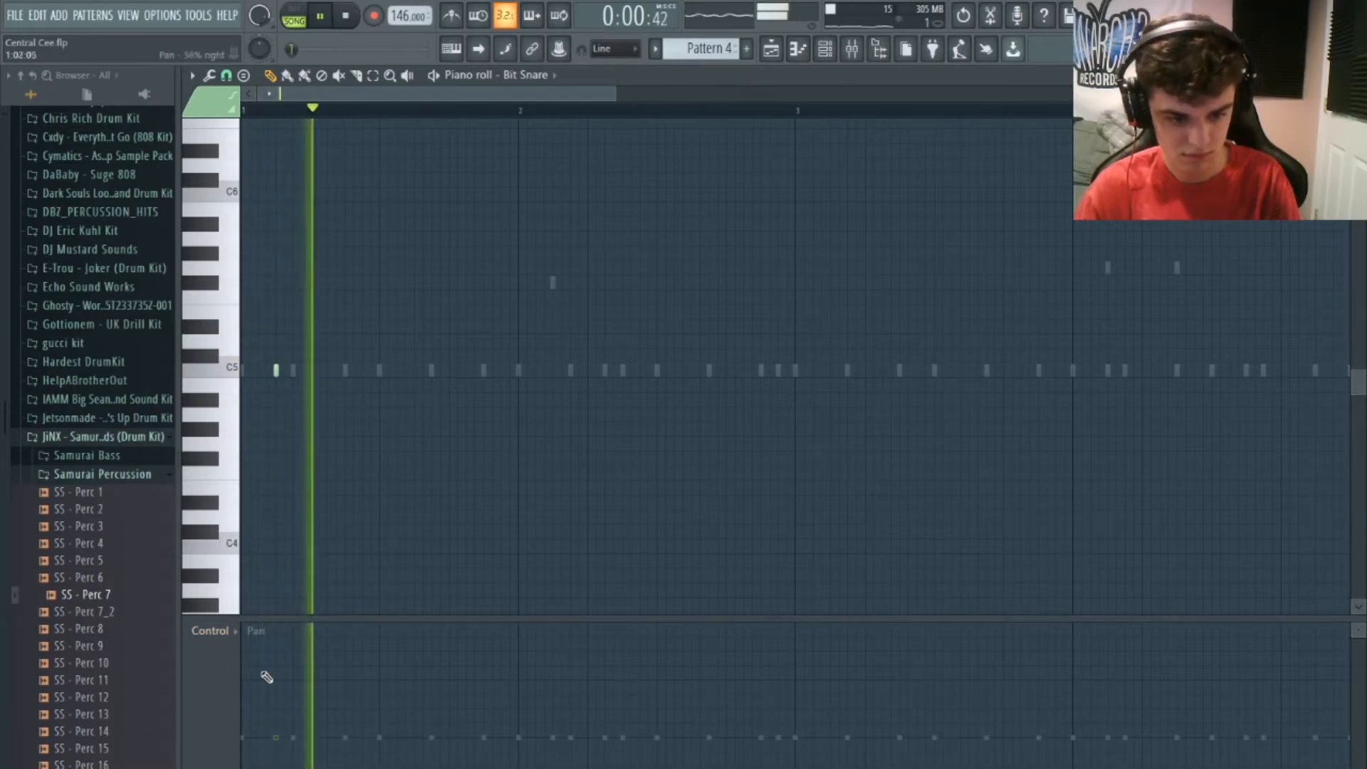
{"action": "left_click", "coordinate": [212, 630]}
{"action": "left_click", "coordinate": [255, 678]}
Add C5 Bit Snare hits on step 11 of bar 2 and step 3 of bar 3, checking them in playback
{"action": "left_click", "coordinate": [686, 371]}
{"action": "left_click_drag", "start_coordinate": [688, 377], "coordinate": [692, 377]}
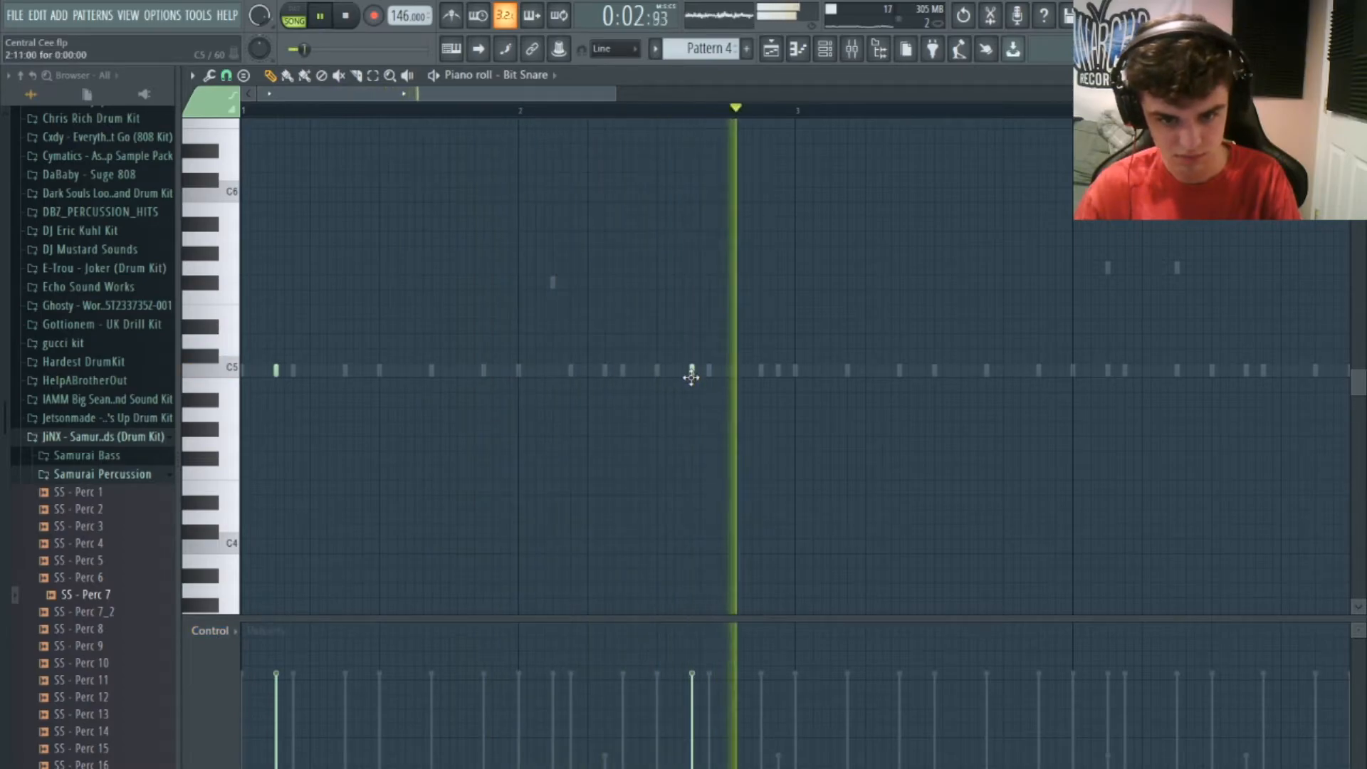
{"action": "key", "text": "space"}
{"action": "key", "text": "space"}
{"action": "key", "text": "space"}
{"action": "key", "text": "space"}
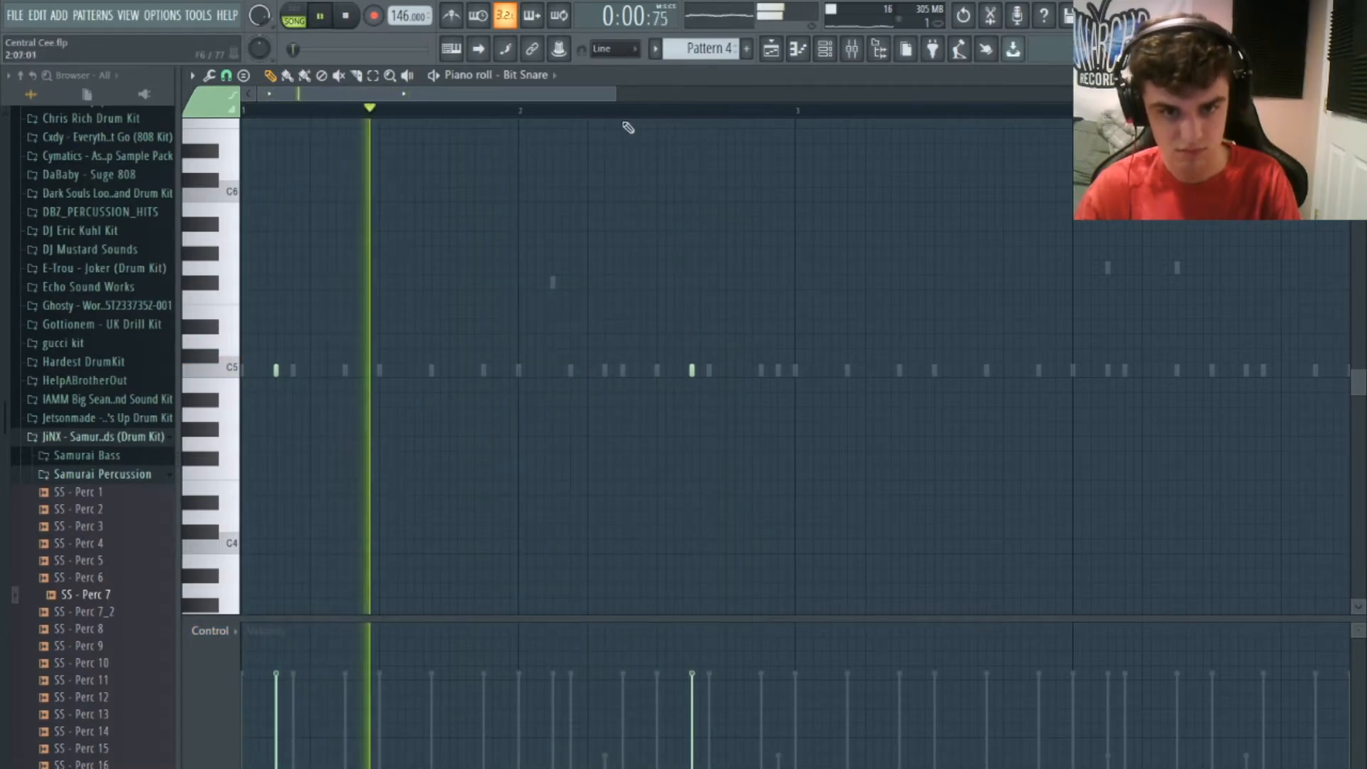
{"action": "left_click_drag", "start_coordinate": [535, 96], "coordinate": [648, 113]}
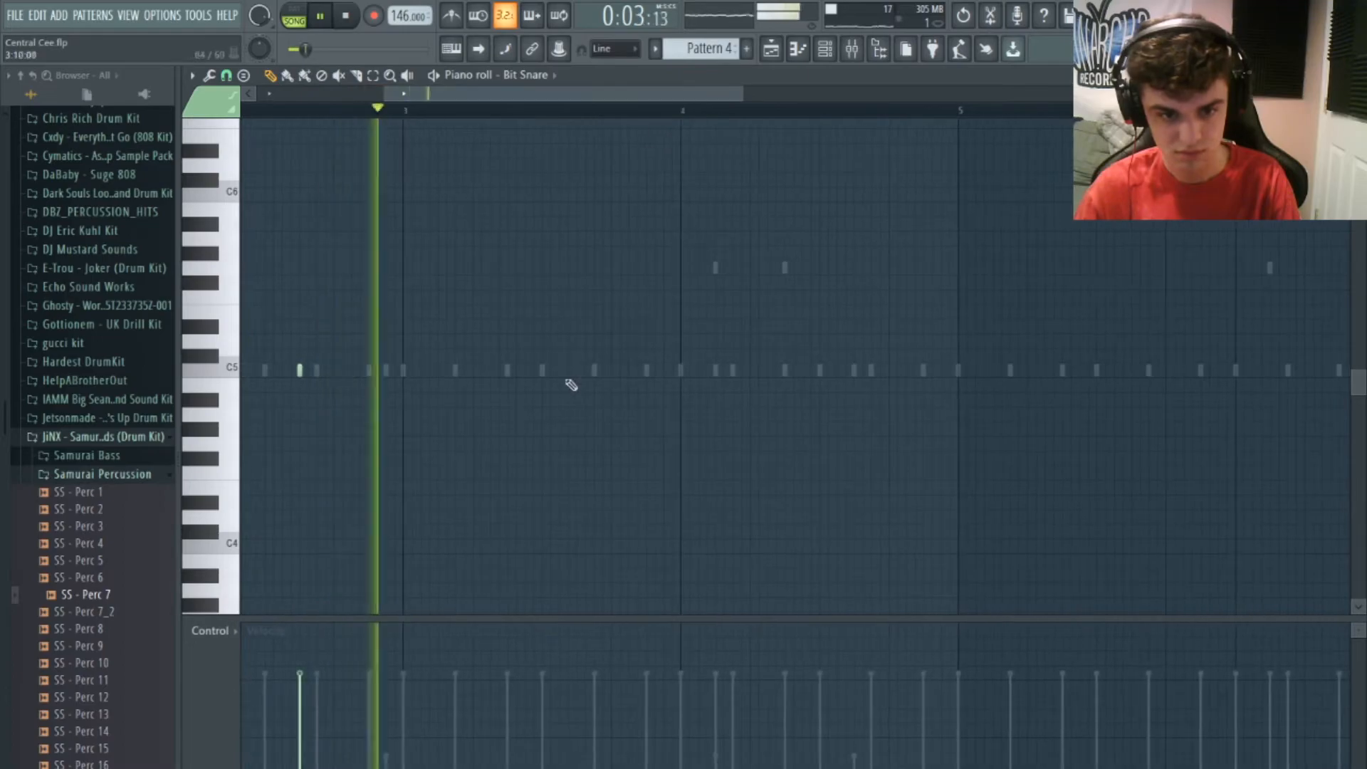
{"action": "left_click", "coordinate": [437, 370]}
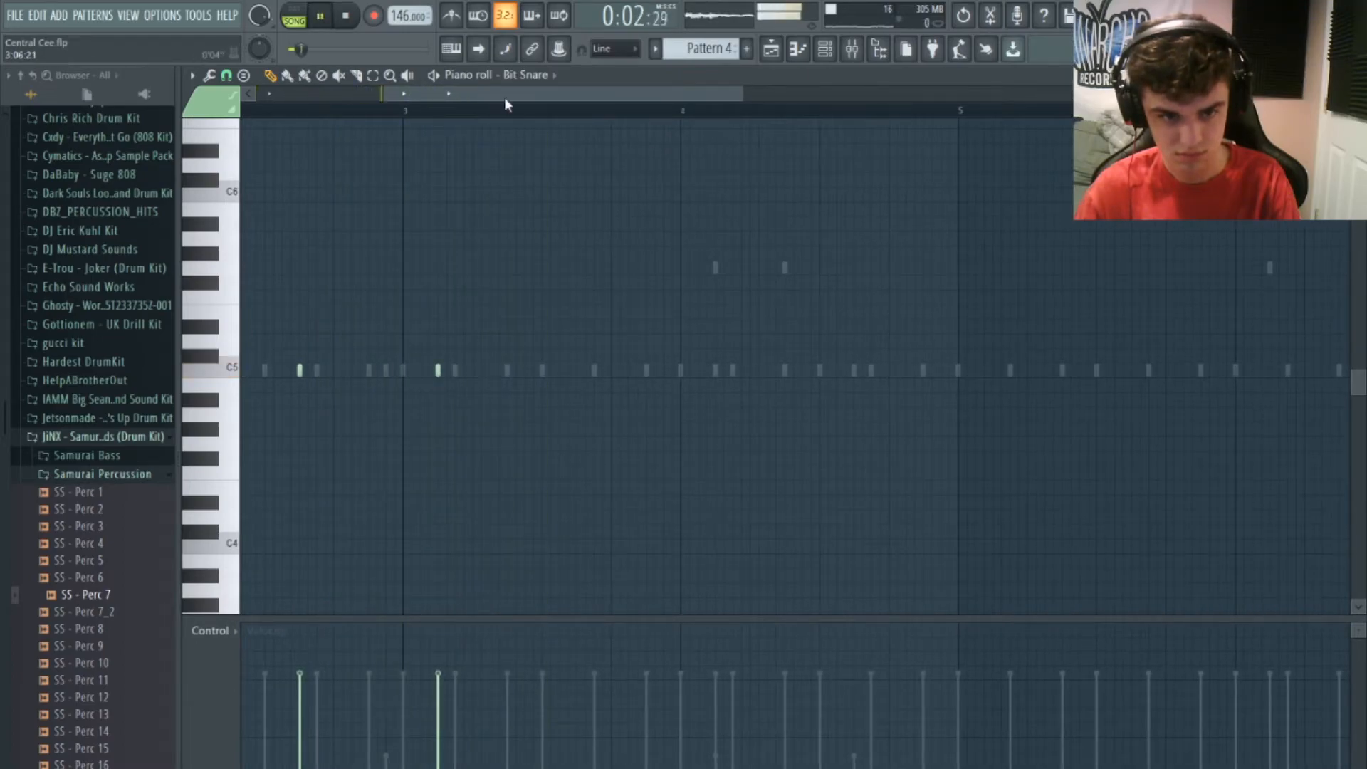
{"action": "left_click_drag", "start_coordinate": [505, 100], "coordinate": [144, 114]}
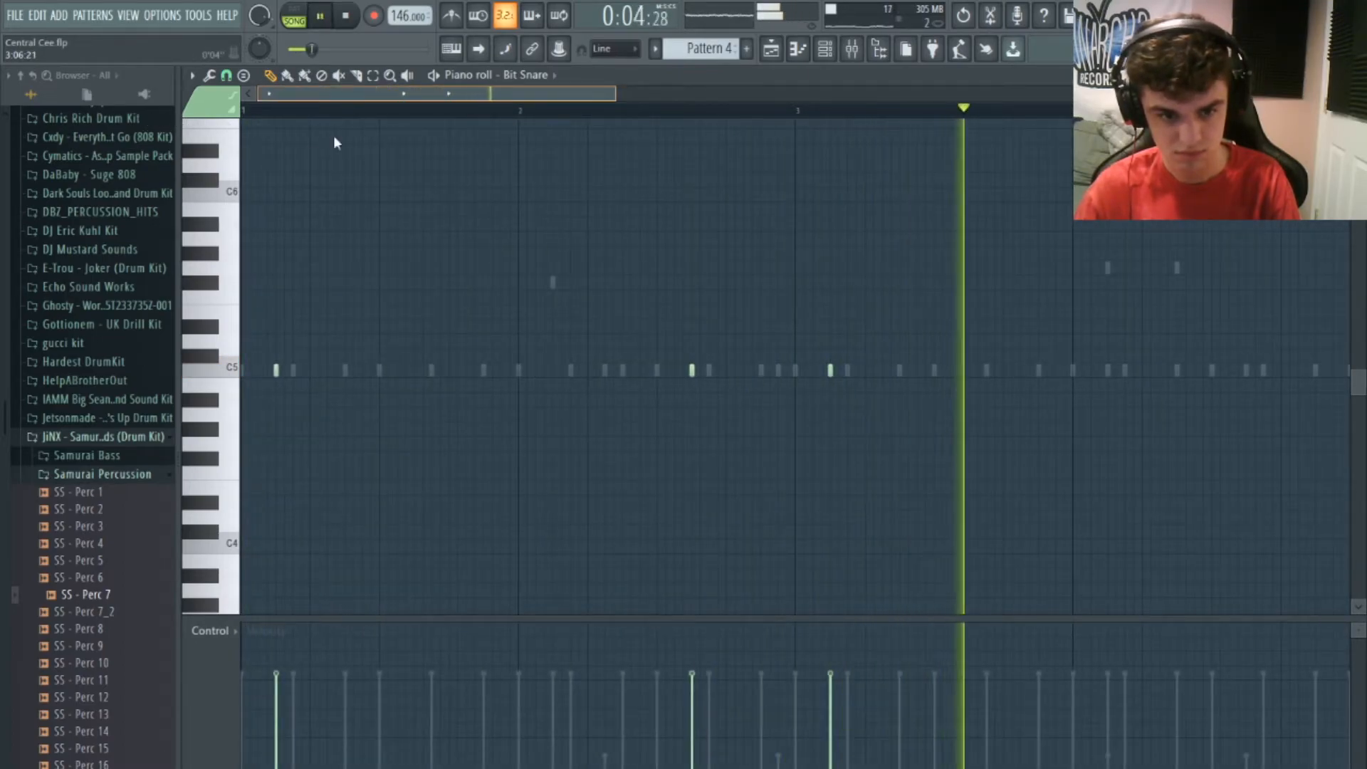
Place C5 Bit Snare hits on steps 7 and 8 of bar 4 and lower the second hit's velocity
{"action": "left_click", "coordinate": [920, 370]}
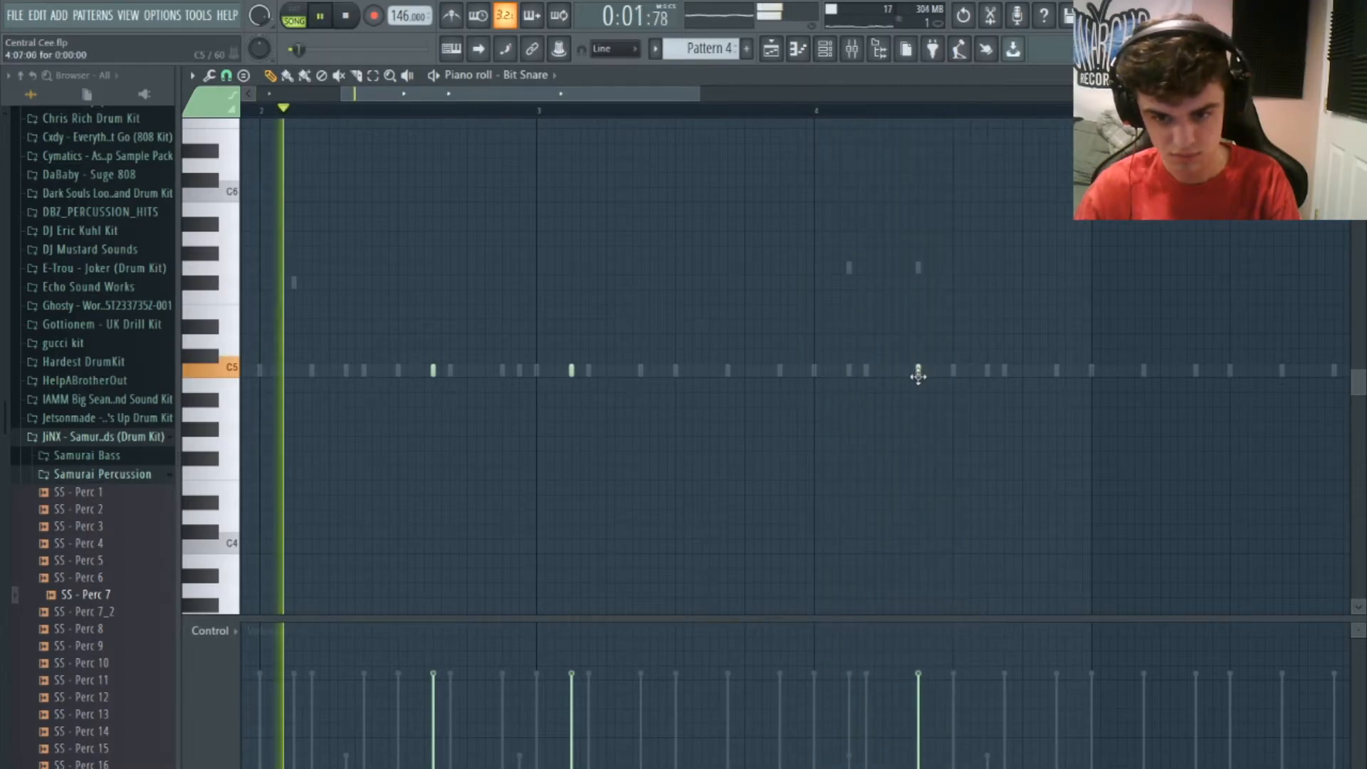
{"action": "left_click", "coordinate": [935, 371]}
{"action": "left_click", "coordinate": [817, 113]}
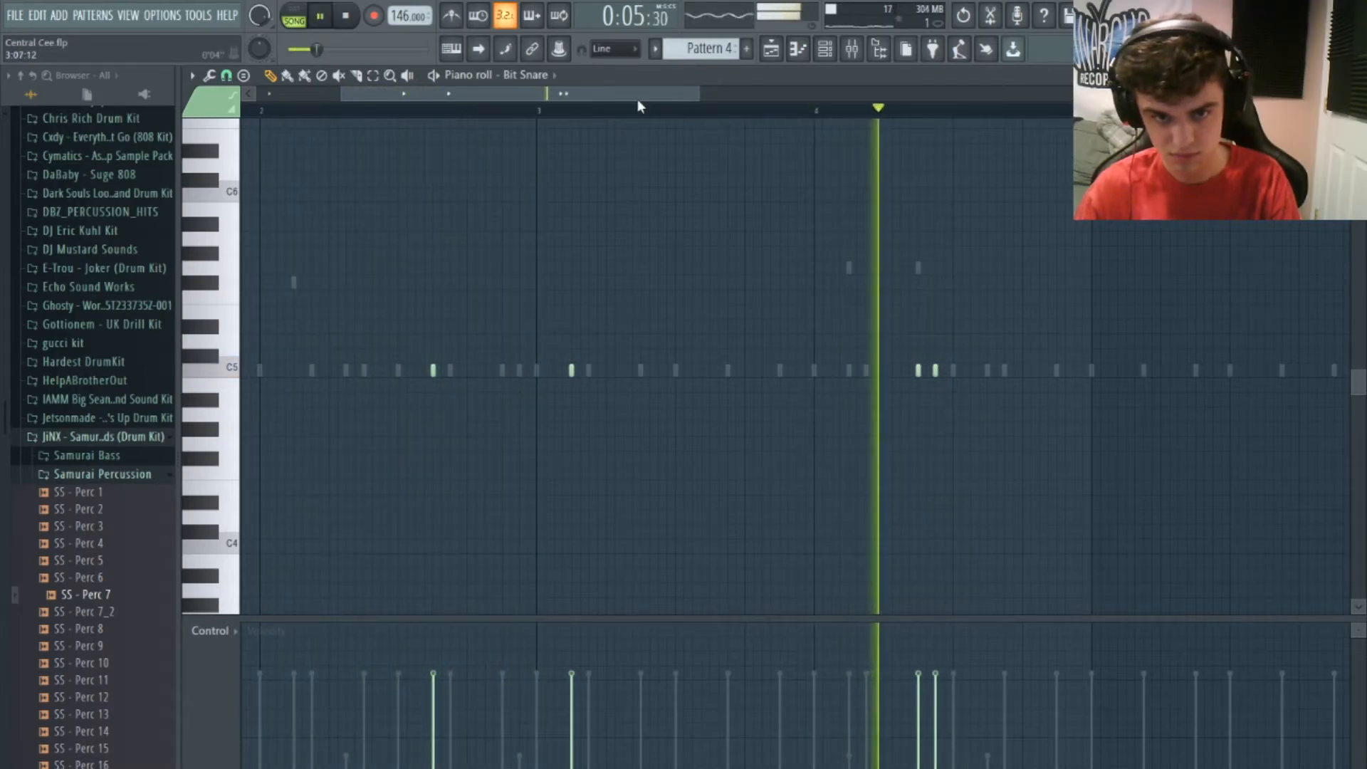
{"action": "left_click_drag", "start_coordinate": [637, 100], "coordinate": [720, 102]}
{"action": "key", "text": "space"}
{"action": "key", "text": "space"}
{"action": "left_click_drag", "start_coordinate": [700, 703], "coordinate": [694, 754]}
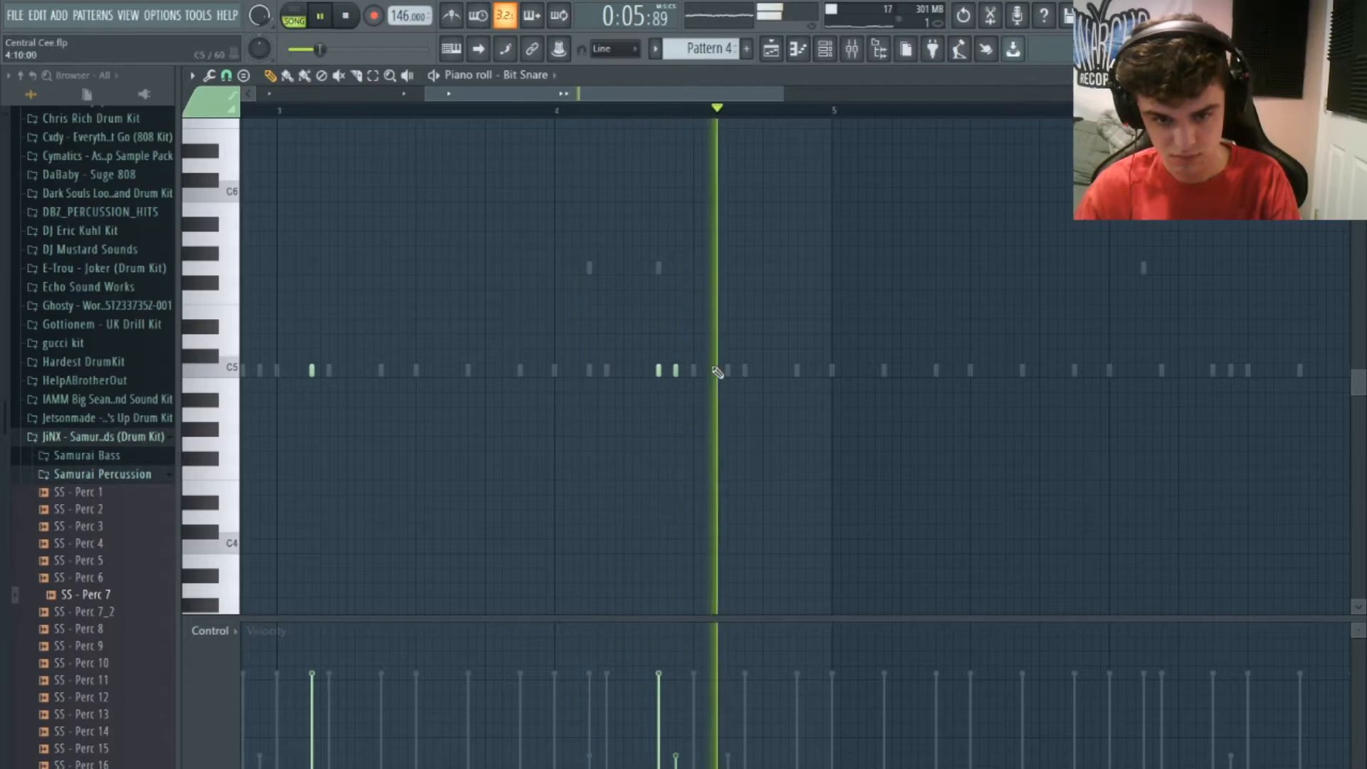
Add a C5 Bit Snare hit on step 11 of bar 4 and raise its velocity close to the full hits
{"action": "key", "text": "space"}
{"action": "key", "text": "space"}
{"action": "left_click_drag", "start_coordinate": [729, 379], "coordinate": [726, 364]}
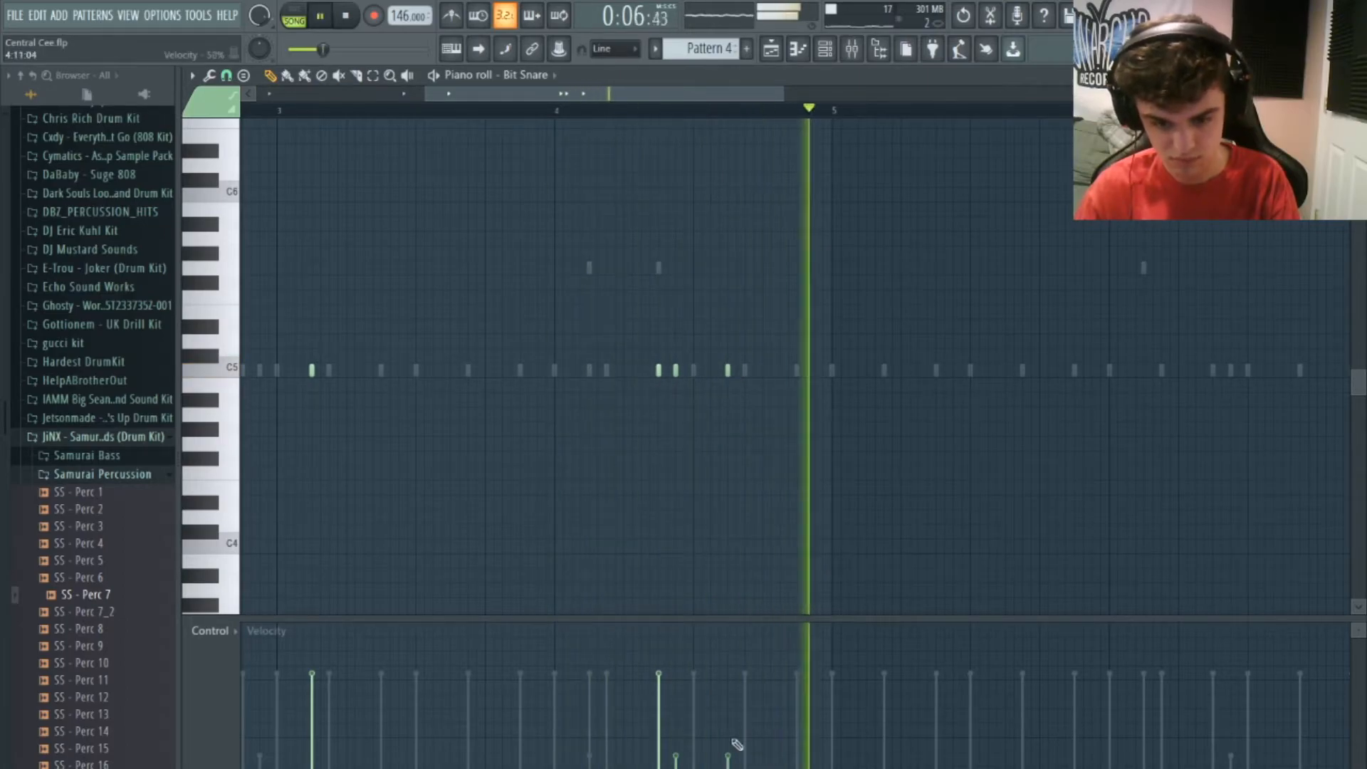
{"action": "left_click_drag", "start_coordinate": [732, 741], "coordinate": [743, 675]}
{"action": "key", "text": "space"}
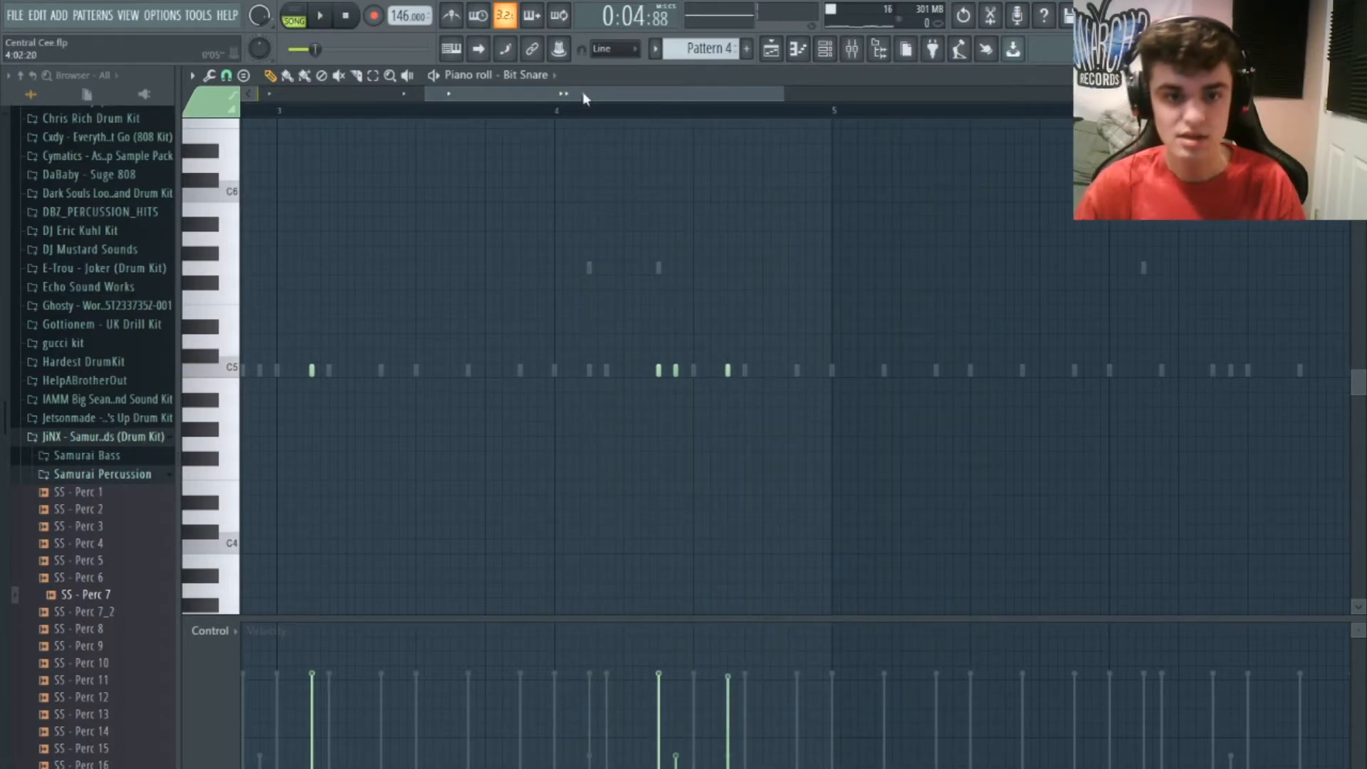
Duplicate all Bit Snare hits of bars 1 to 4 and move the copies to bars 5 to 8
{"action": "left_click_drag", "start_coordinate": [584, 98], "coordinate": [411, 101]}
{"action": "key", "text": "ctrl+a"}
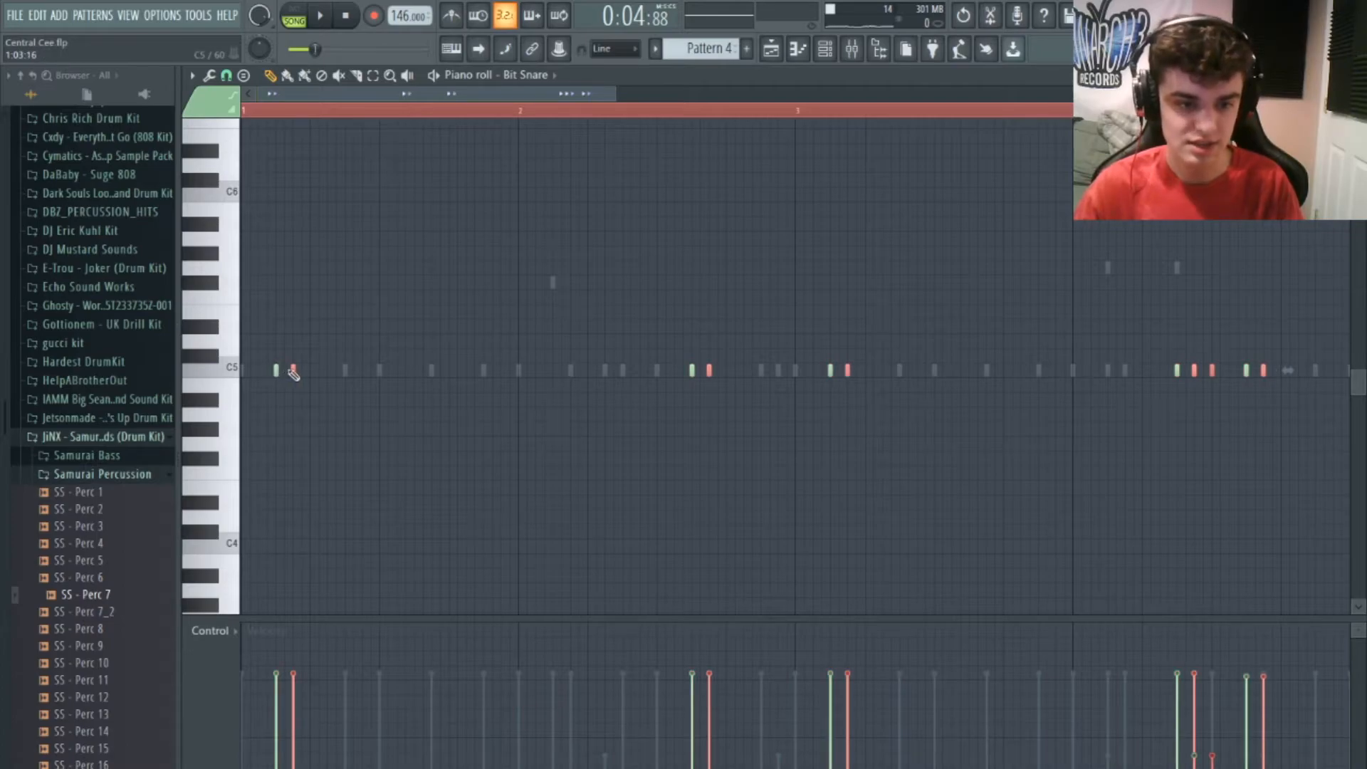
{"action": "left_click_drag", "start_coordinate": [1047, 358], "coordinate": [894, 375]}
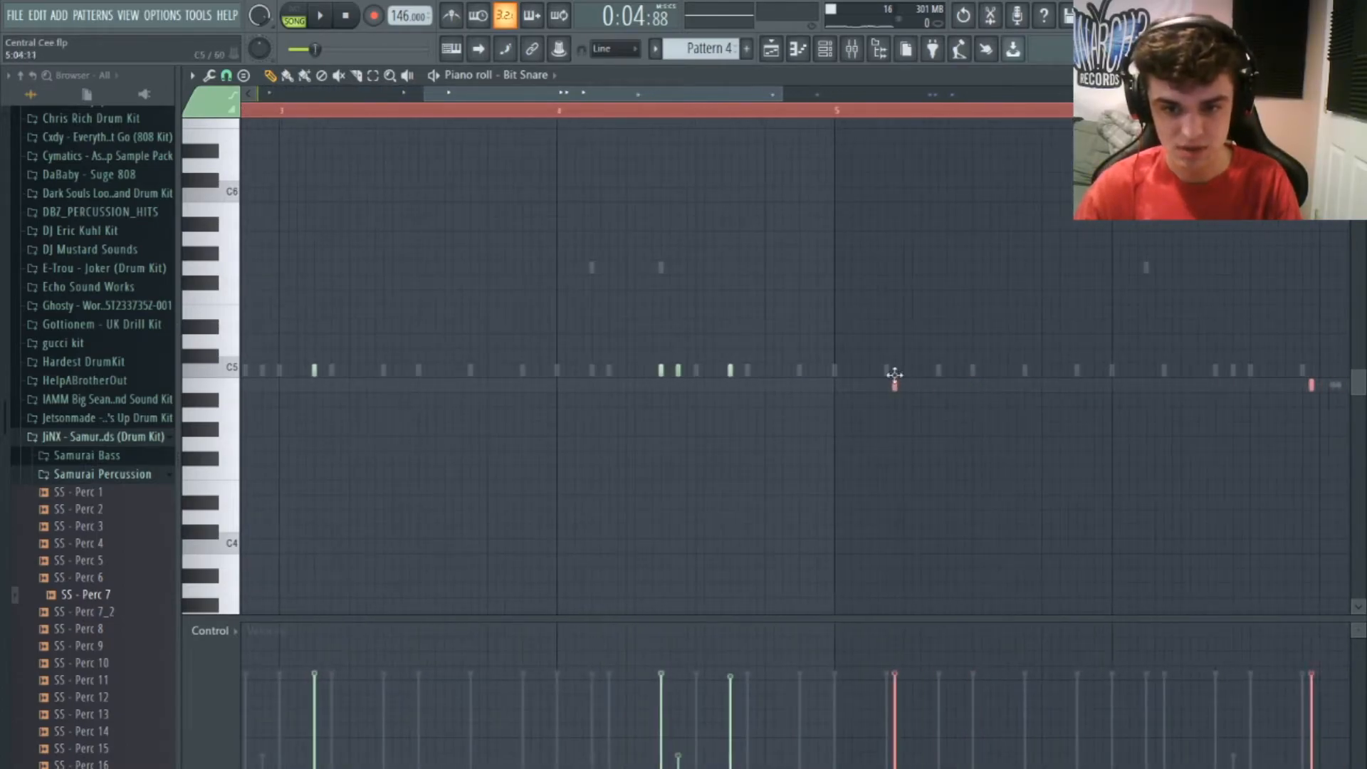
Add an A4 Bit Snare hit on step 13 of bar 8
{"action": "left_click_drag", "start_coordinate": [626, 93], "coordinate": [1010, 96]}
{"action": "key", "text": "space"}
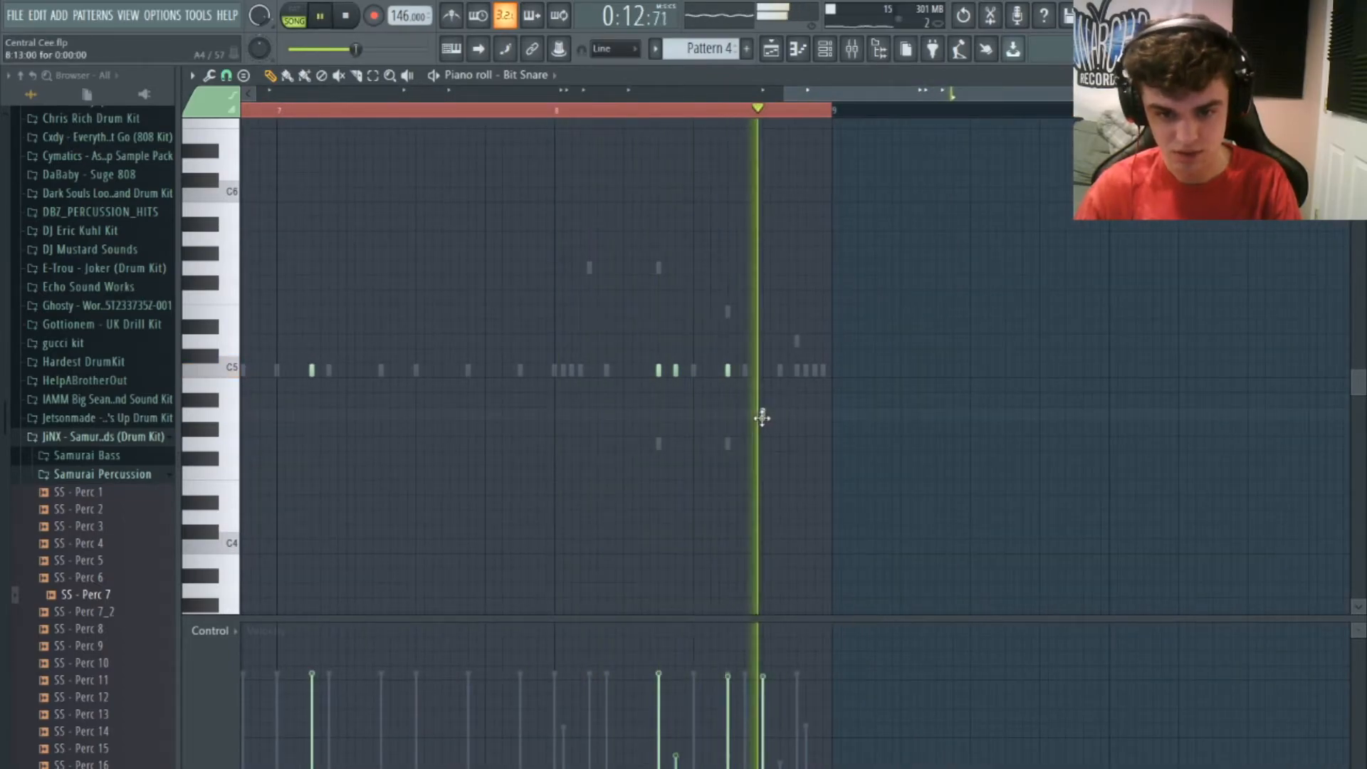
{"action": "left_click", "coordinate": [744, 369]}
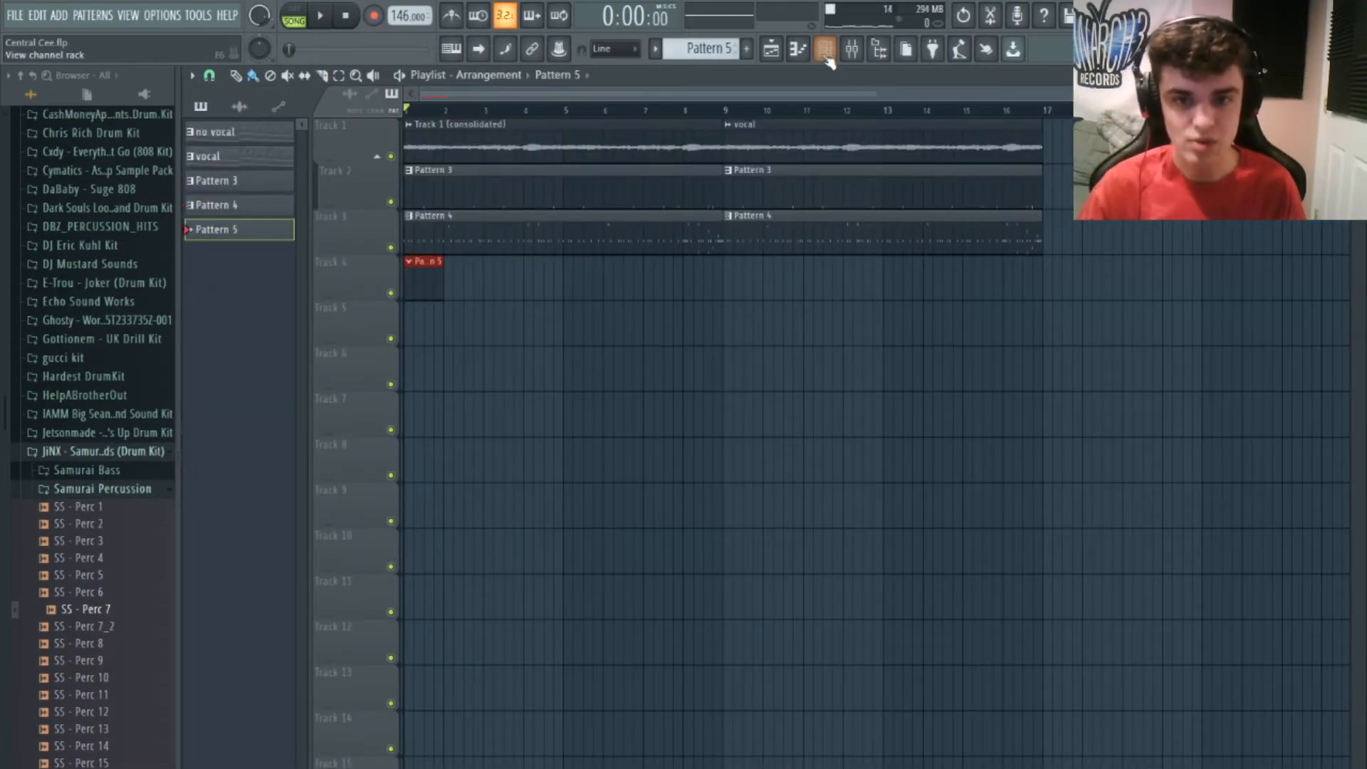
Audition the GotchaofficialSubbass sample and place an eight-step C#5 note for it at the start of bar 1
{"action": "left_click", "coordinate": [824, 49]}
{"action": "left_click", "coordinate": [415, 649]}
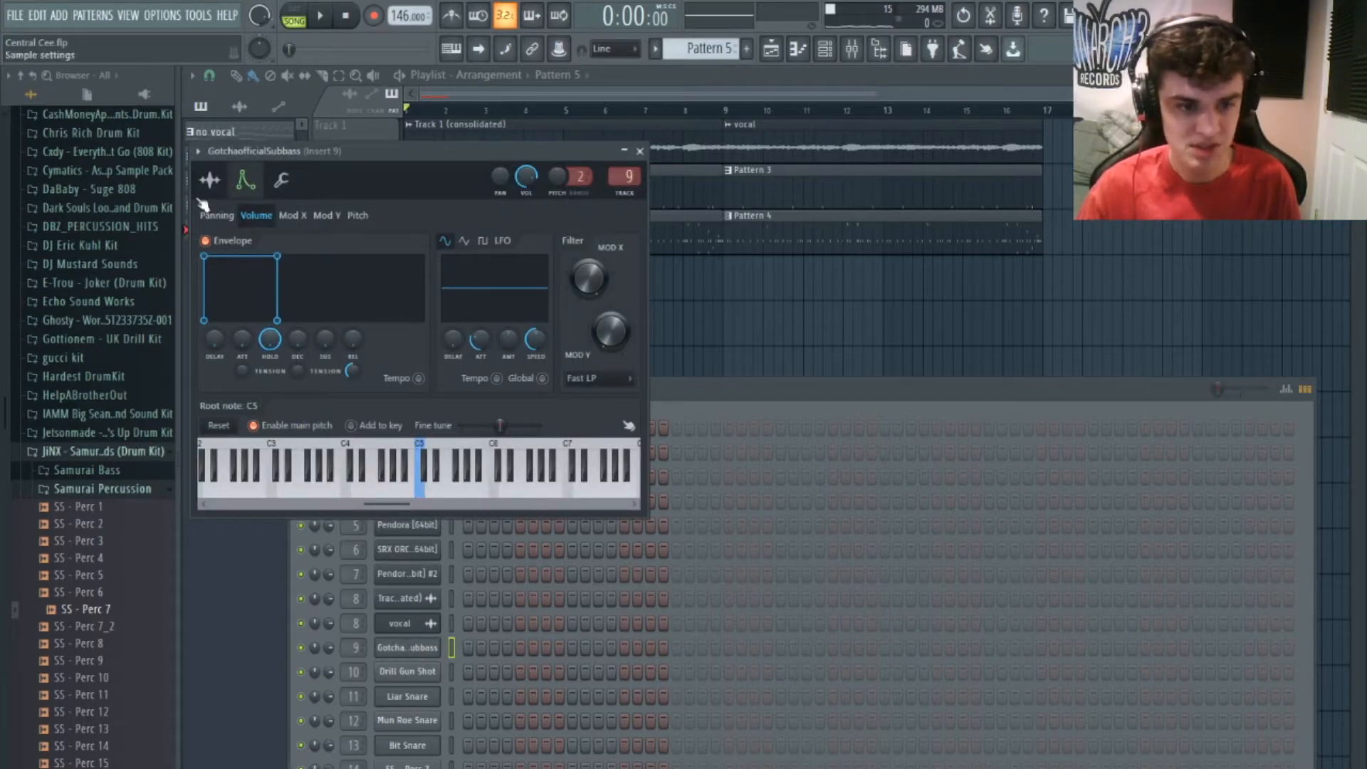
{"action": "left_click", "coordinate": [210, 180]}
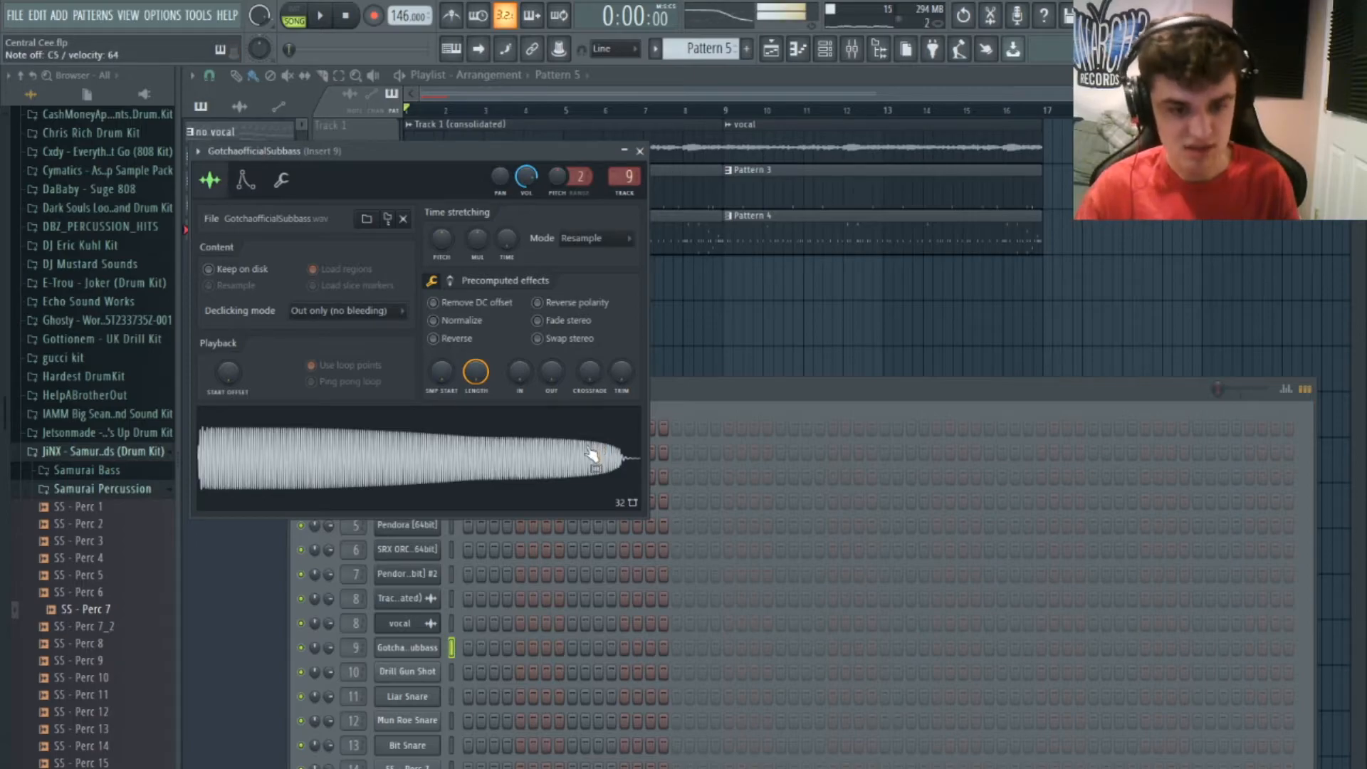
{"action": "left_click", "coordinate": [708, 377]}
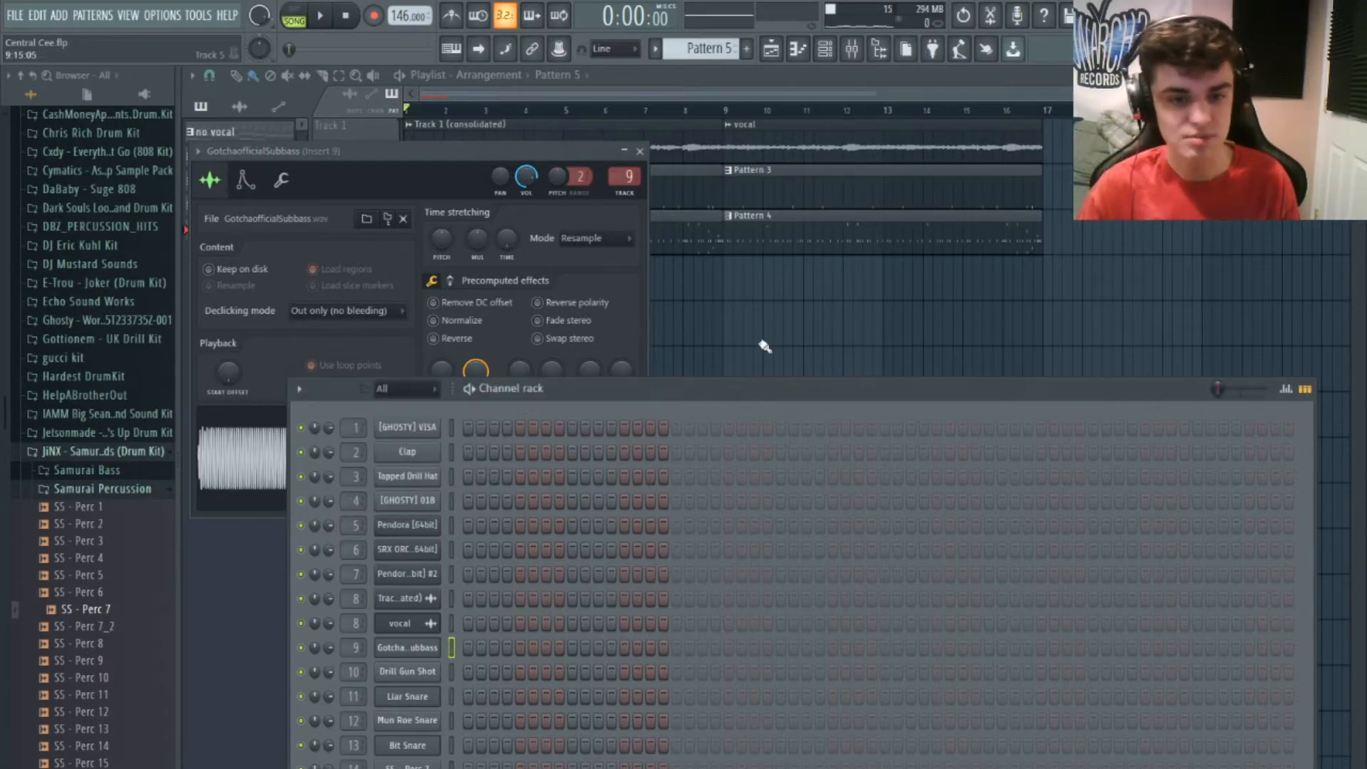
{"action": "left_click", "coordinate": [435, 273]}
{"action": "left_click", "coordinate": [826, 57]}
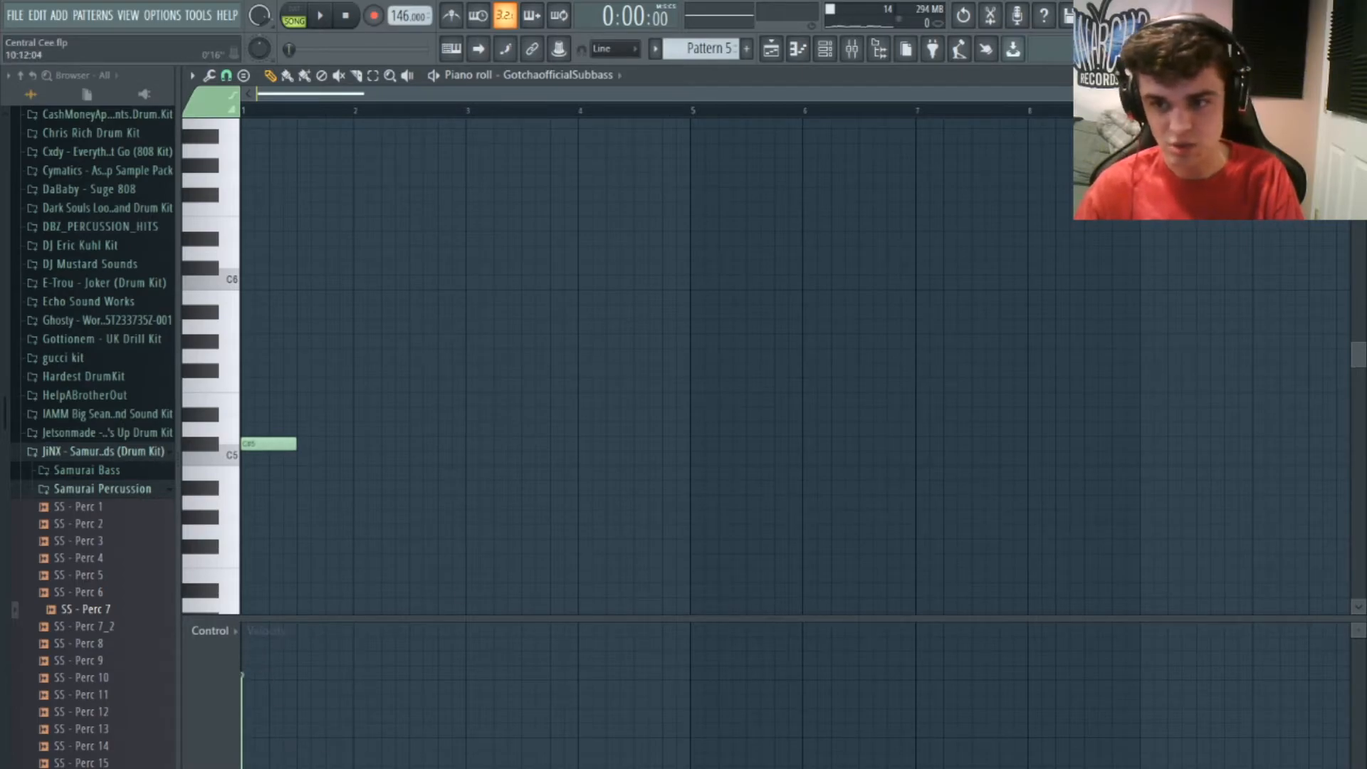
{"action": "left_click_drag", "start_coordinate": [1337, 94], "coordinate": [1064, 106]}
{"action": "left_click_drag", "start_coordinate": [1205, 99], "coordinate": [1287, 100]}
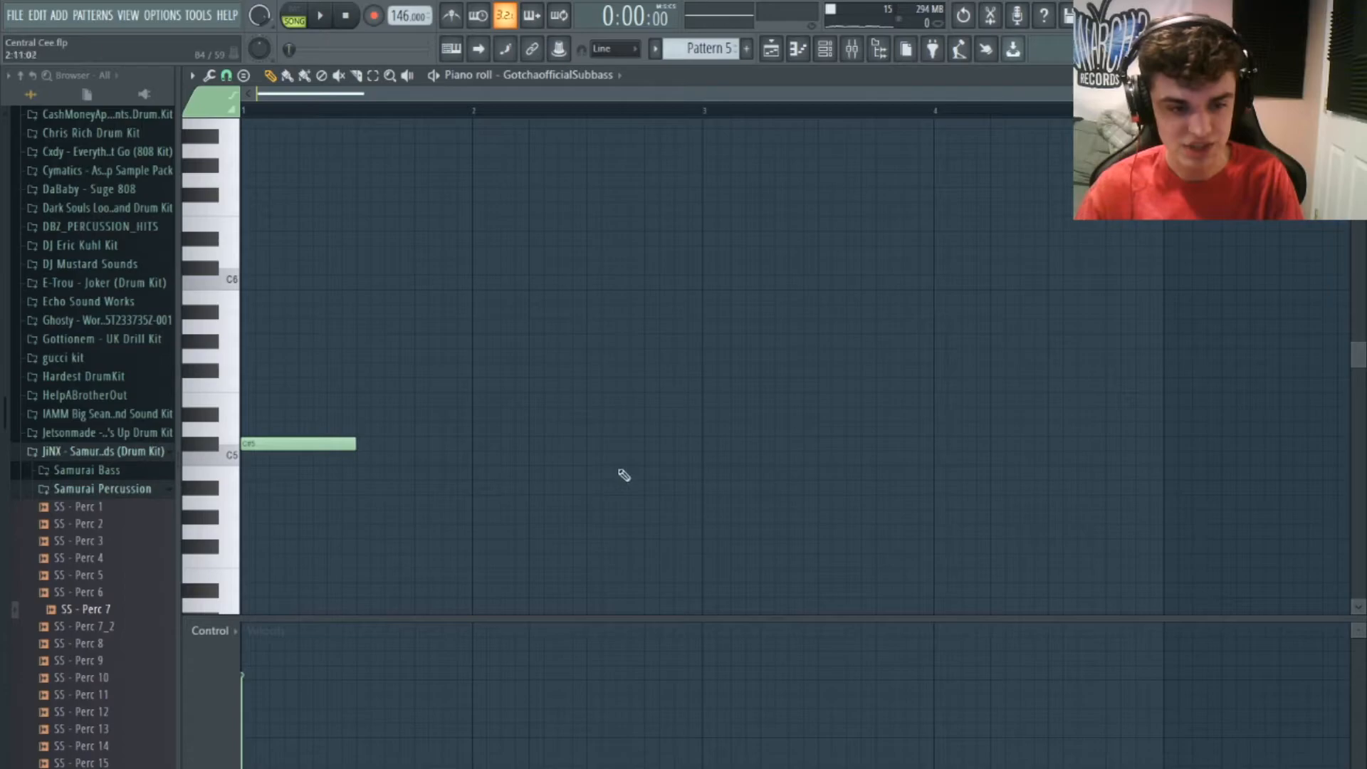
Add an eight-step B4 sub bass note on step 9 of bar 2 and a four-step B4 note on step 5
{"action": "key", "text": "space"}
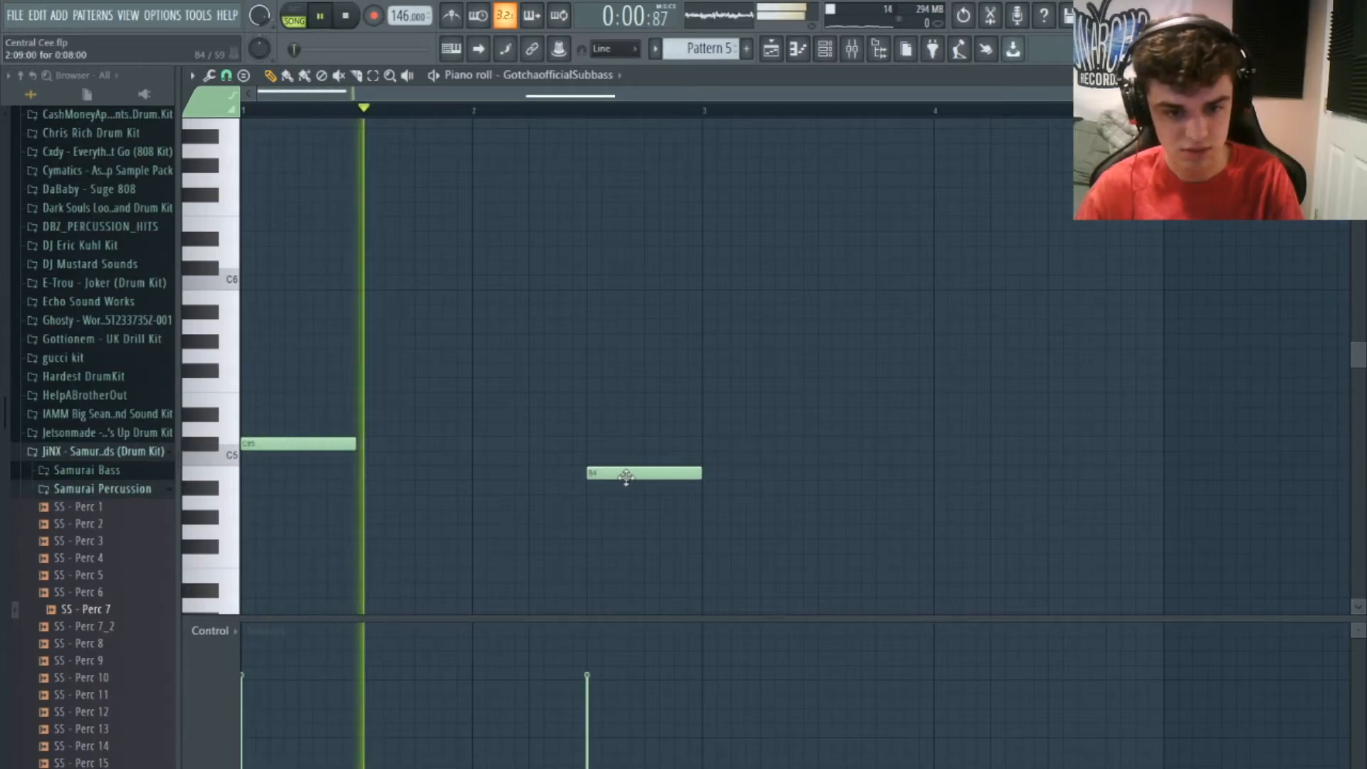
{"action": "left_click", "coordinate": [534, 487]}
{"action": "mouse_move", "coordinate": [637, 487]}
{"action": "left_mouse_down"}
{"action": "mouse_move", "coordinate": [578, 487]}
{"action": "mouse_move", "coordinate": [581, 502]}
{"action": "mouse_move", "coordinate": [601, 502]}
{"action": "mouse_move", "coordinate": [586, 488]}
{"action": "left_mouse_up"}
{"action": "right_click", "coordinate": [601, 502]}
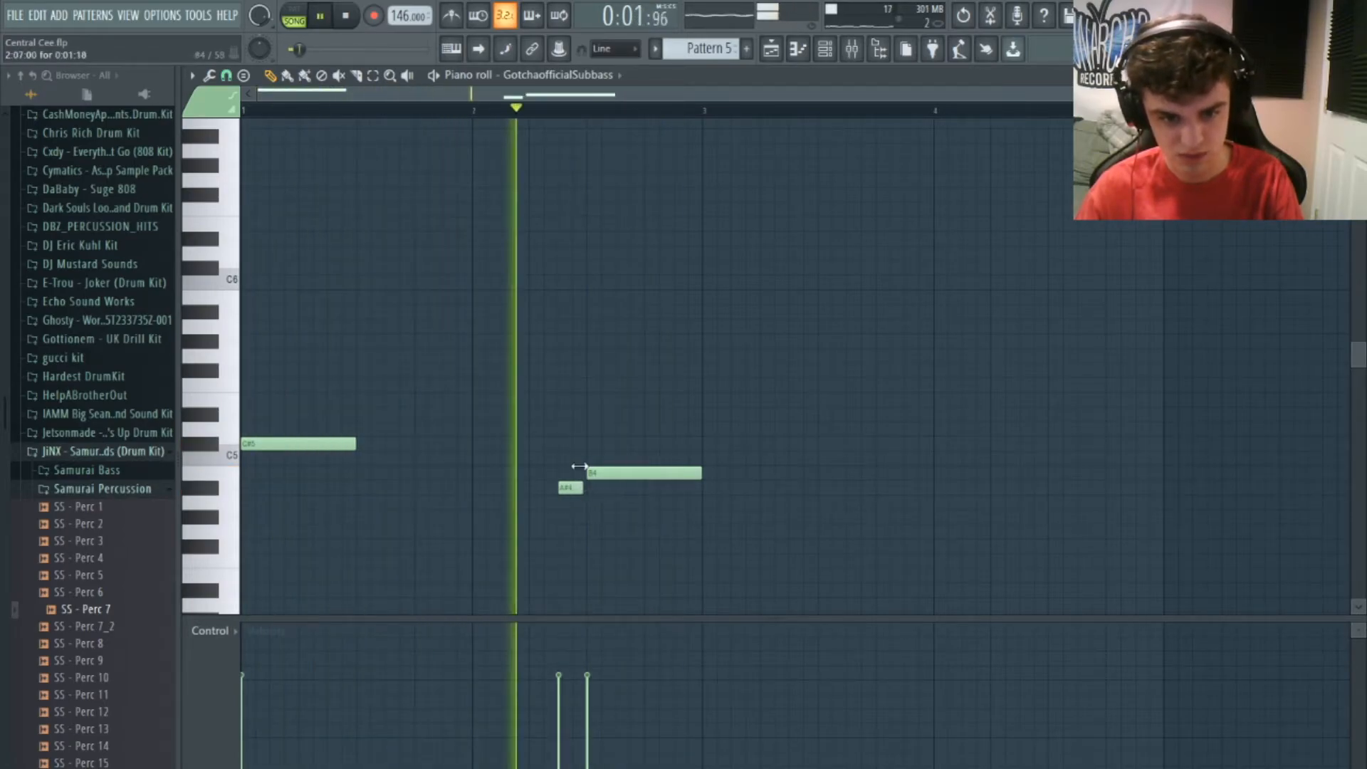
{"action": "key", "text": "space"}
{"action": "mouse_move", "coordinate": [562, 472]}
{"action": "left_mouse_down"}
{"action": "mouse_move", "coordinate": [540, 472]}
{"action": "mouse_move", "coordinate": [582, 475]}
{"action": "left_mouse_up"}
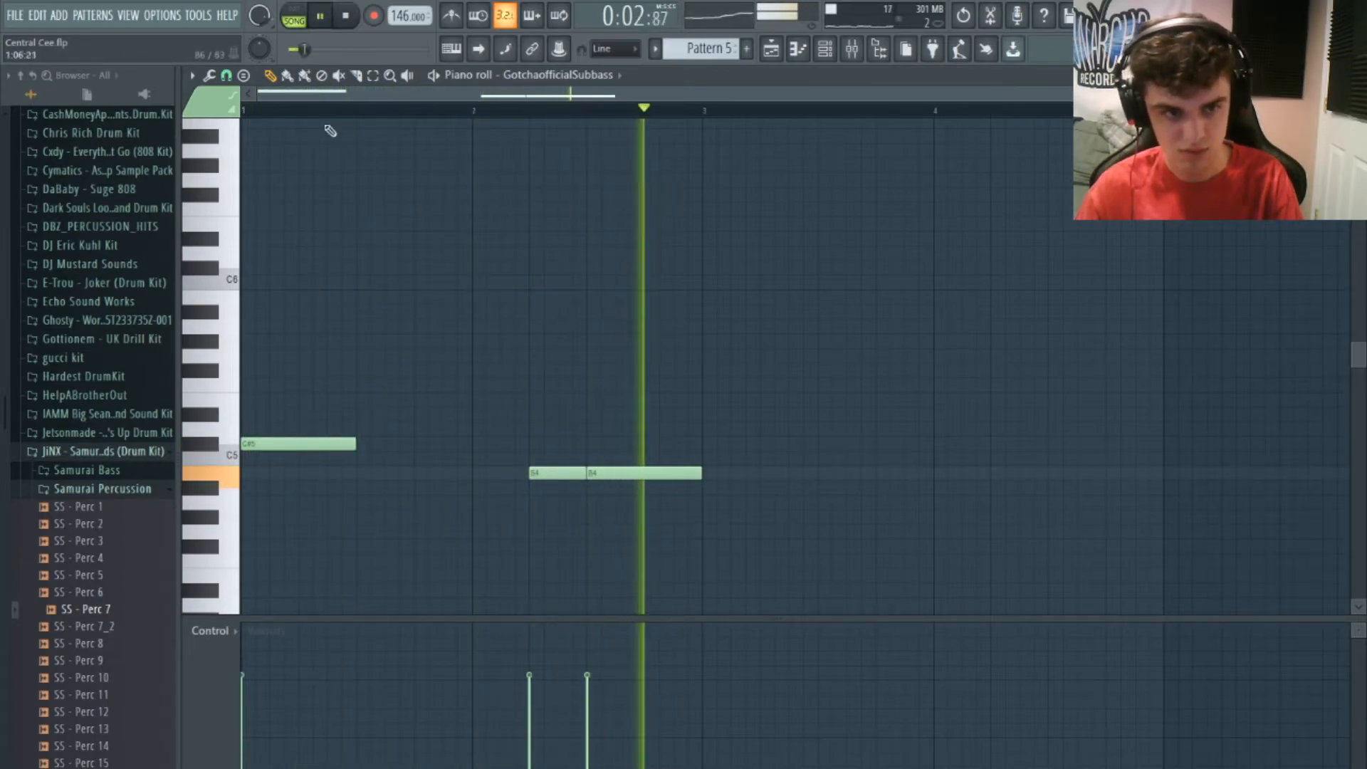
{"action": "key", "text": "space"}
Add a very short slide note to B5 on step 5 of bar 2 in the sub bass
{"action": "left_click", "coordinate": [590, 313]}
{"action": "left_click_drag", "start_coordinate": [589, 314], "coordinate": [532, 296]}
{"action": "key", "text": "space"}
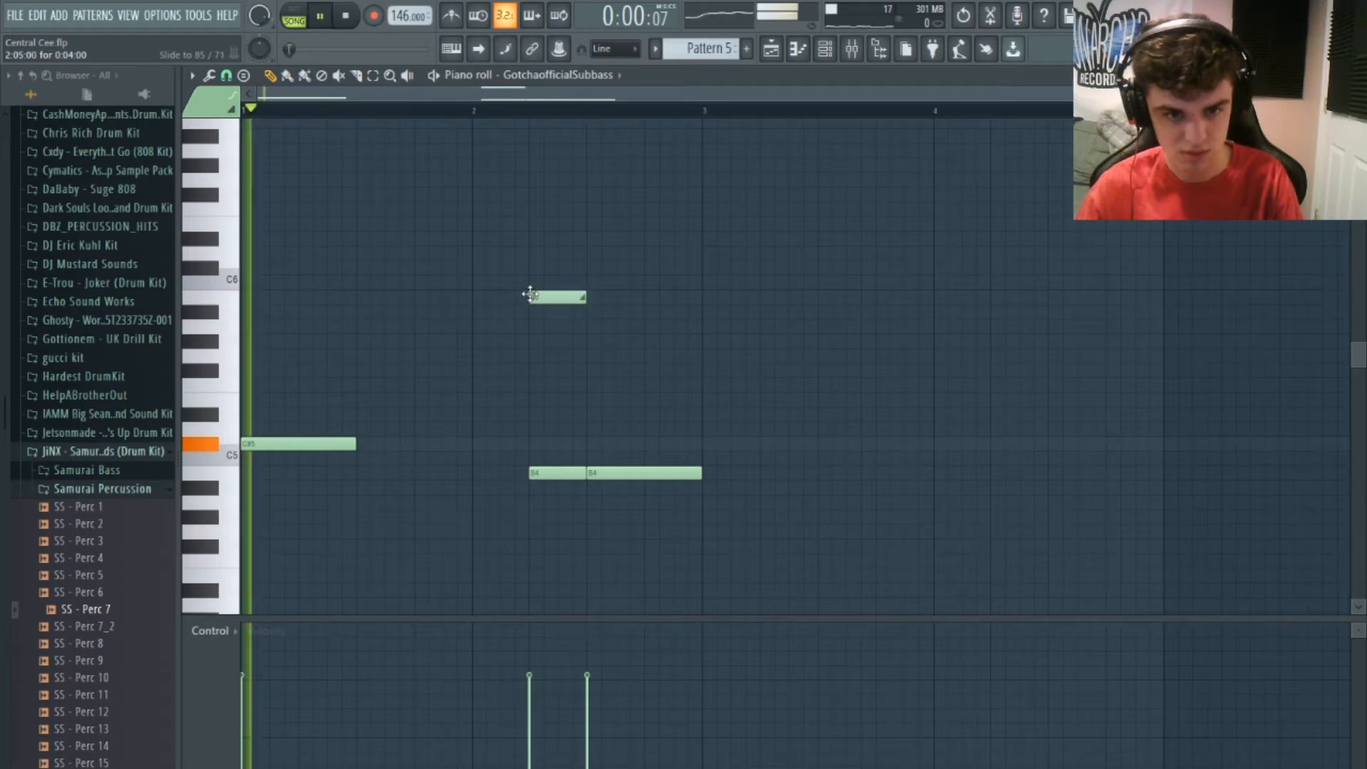
{"action": "right_click", "coordinate": [534, 296]}
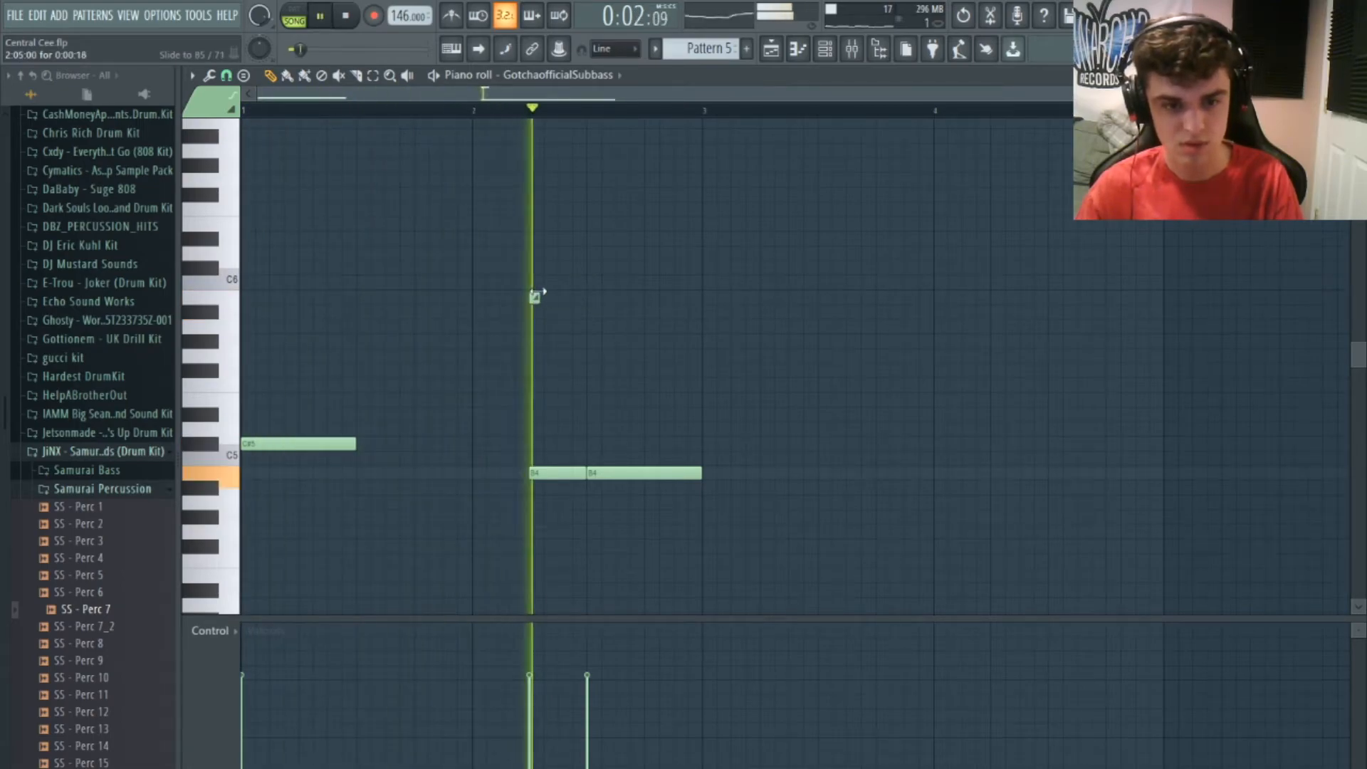
{"action": "left_click", "coordinate": [532, 296]}
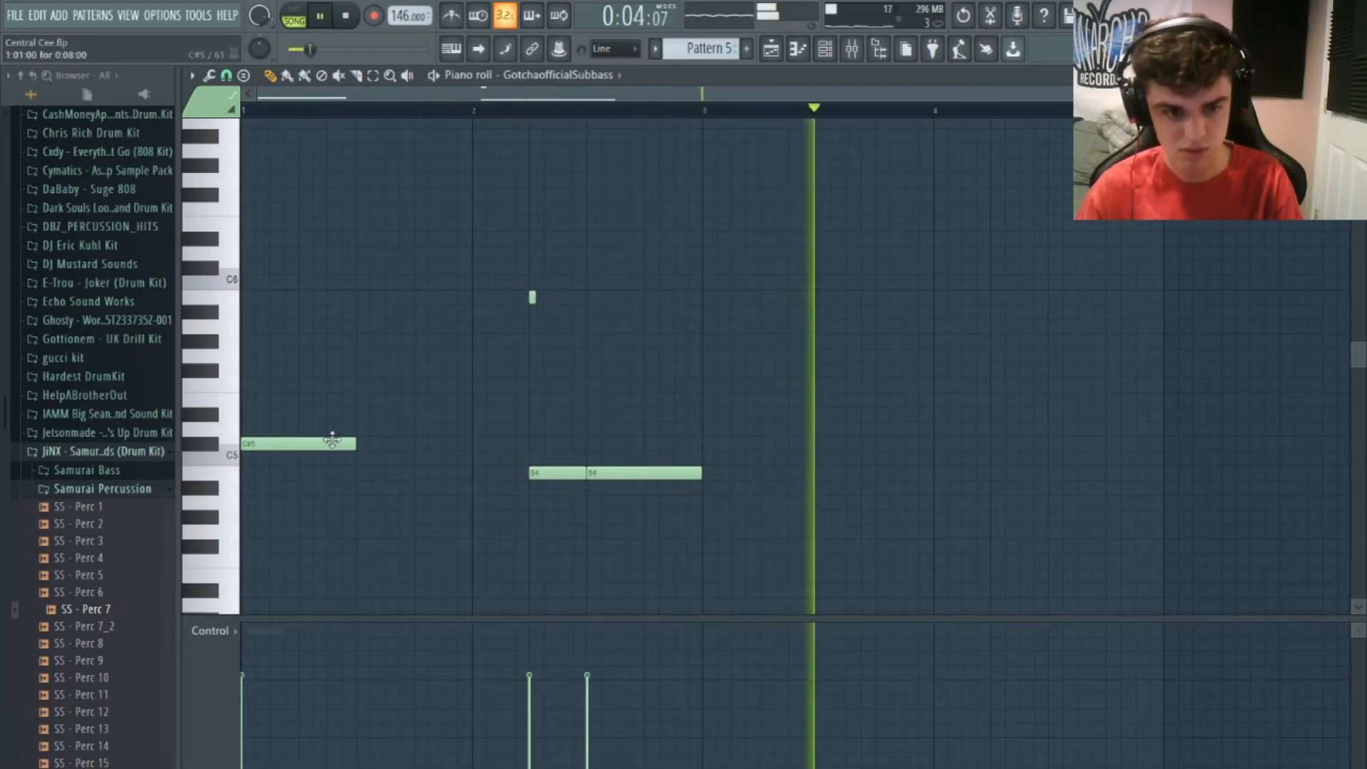
Place an eight-step A4 note at the start of bar 3 and G#4 notes on steps 5, 7 and 9 of bar 4
{"action": "key", "text": "space"}
{"action": "left_click_drag", "start_coordinate": [689, 520], "coordinate": [700, 496]}
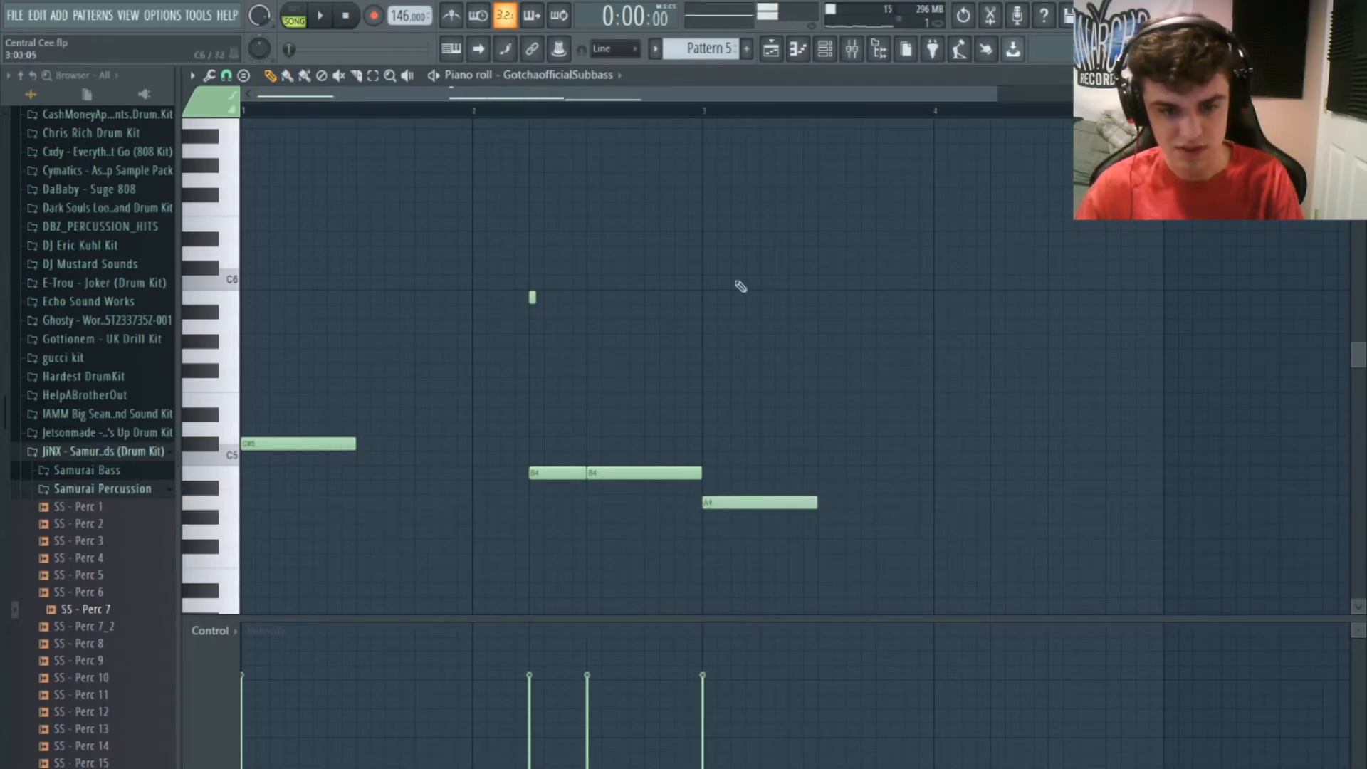
{"action": "scroll", "coordinate": [671, 104], "scroll_direction": "right", "scroll_amount": 3}
{"action": "left_click", "coordinate": [840, 516]}
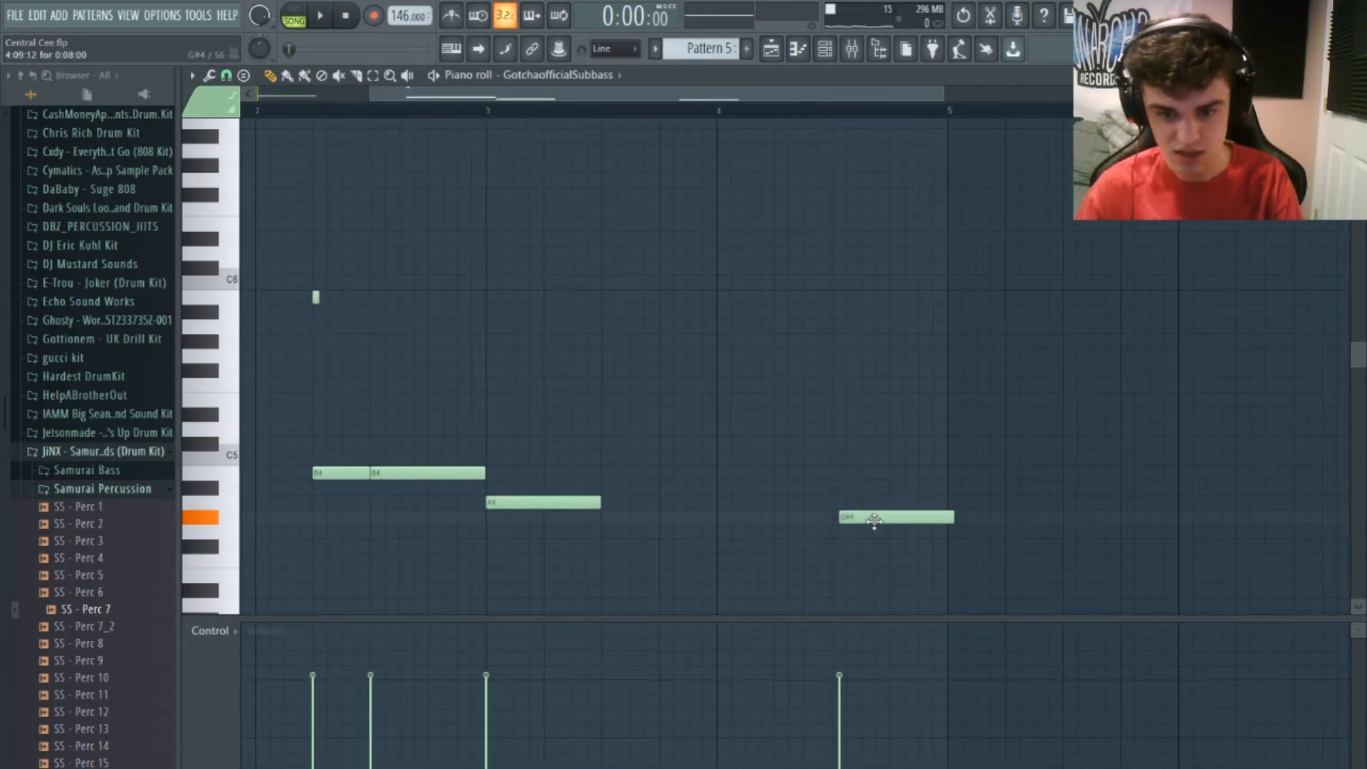
{"action": "left_click", "coordinate": [775, 487]}
{"action": "left_click_drag", "start_coordinate": [774, 487], "coordinate": [787, 517]}
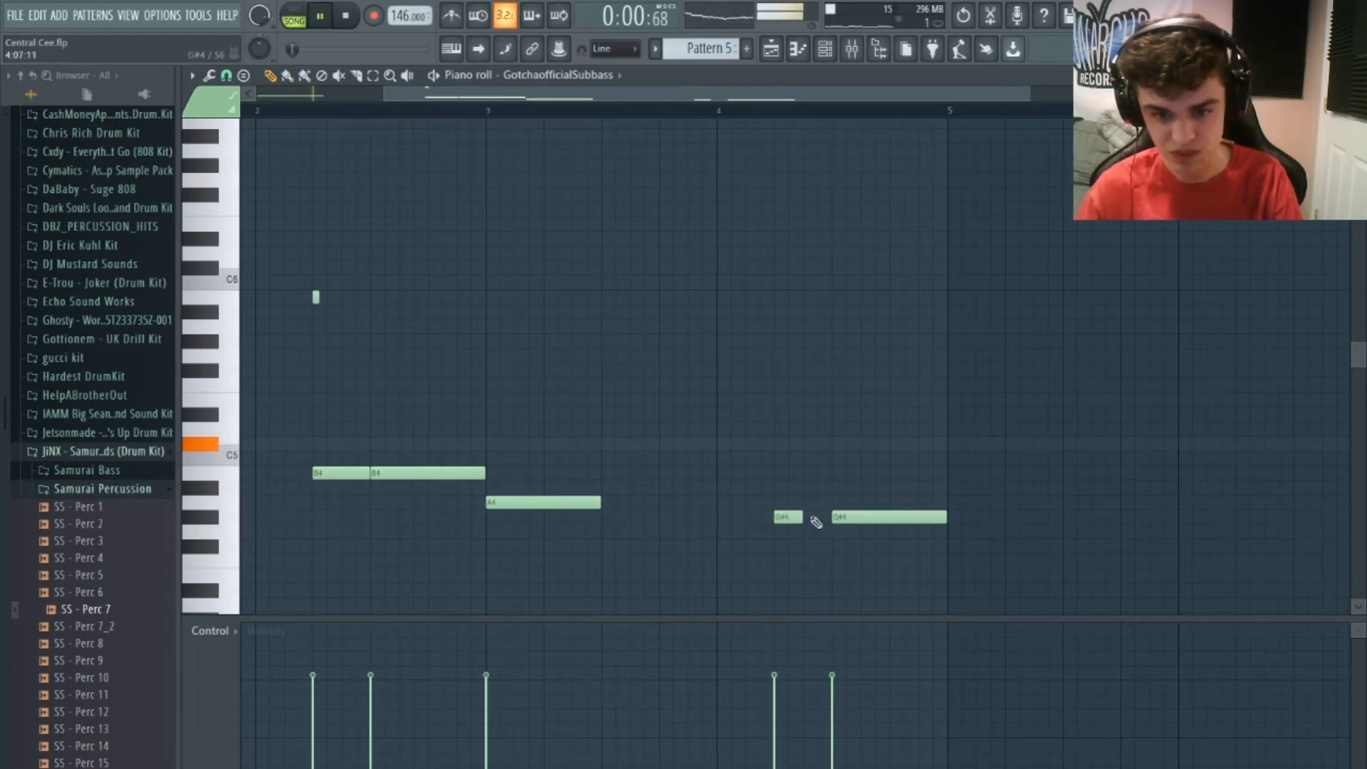
{"action": "left_click", "coordinate": [812, 517]}
Add short slide notes to G#6 on step 5 and to G#5 on step 7 of bar 4
{"action": "left_click", "coordinate": [324, 300]}
{"action": "right_click", "coordinate": [325, 302]}
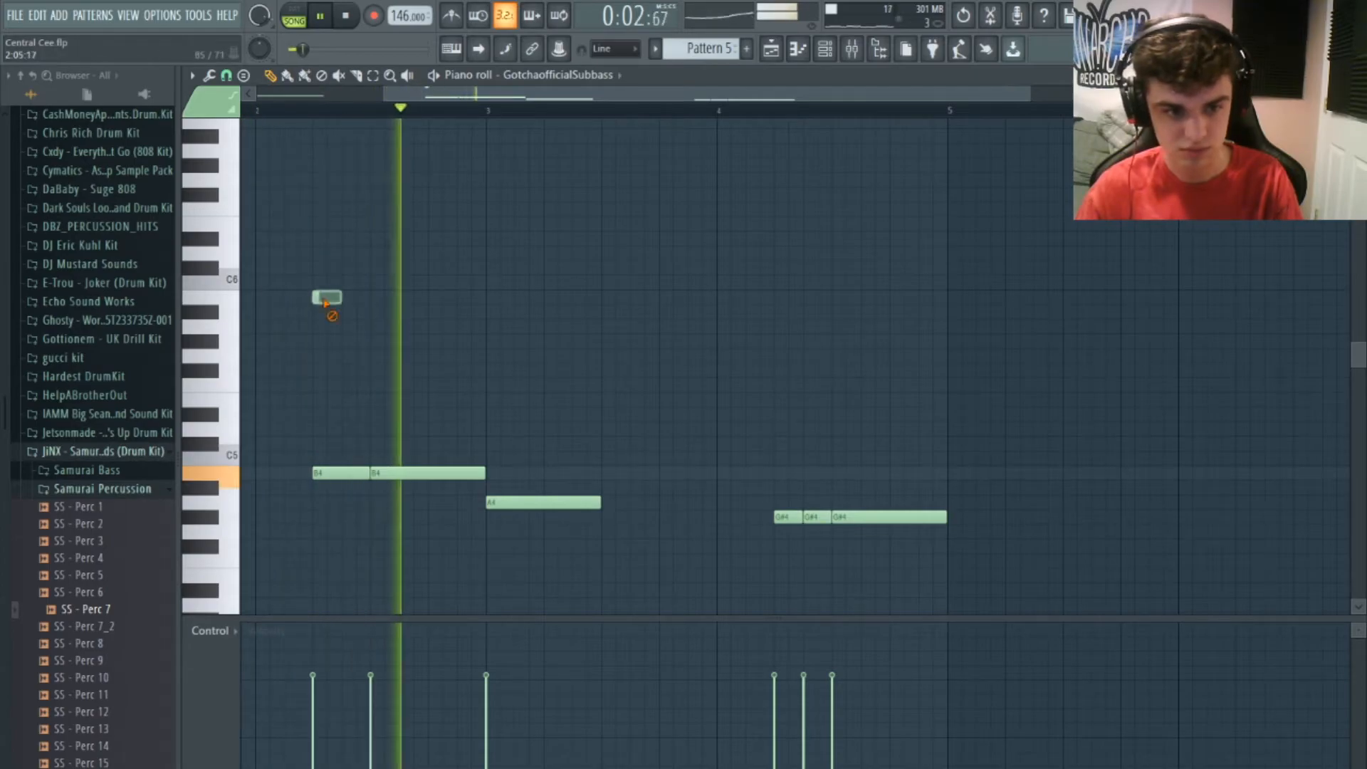
{"action": "left_click", "coordinate": [776, 166]}
{"action": "key", "text": "space"}
{"action": "left_click", "coordinate": [812, 338]}
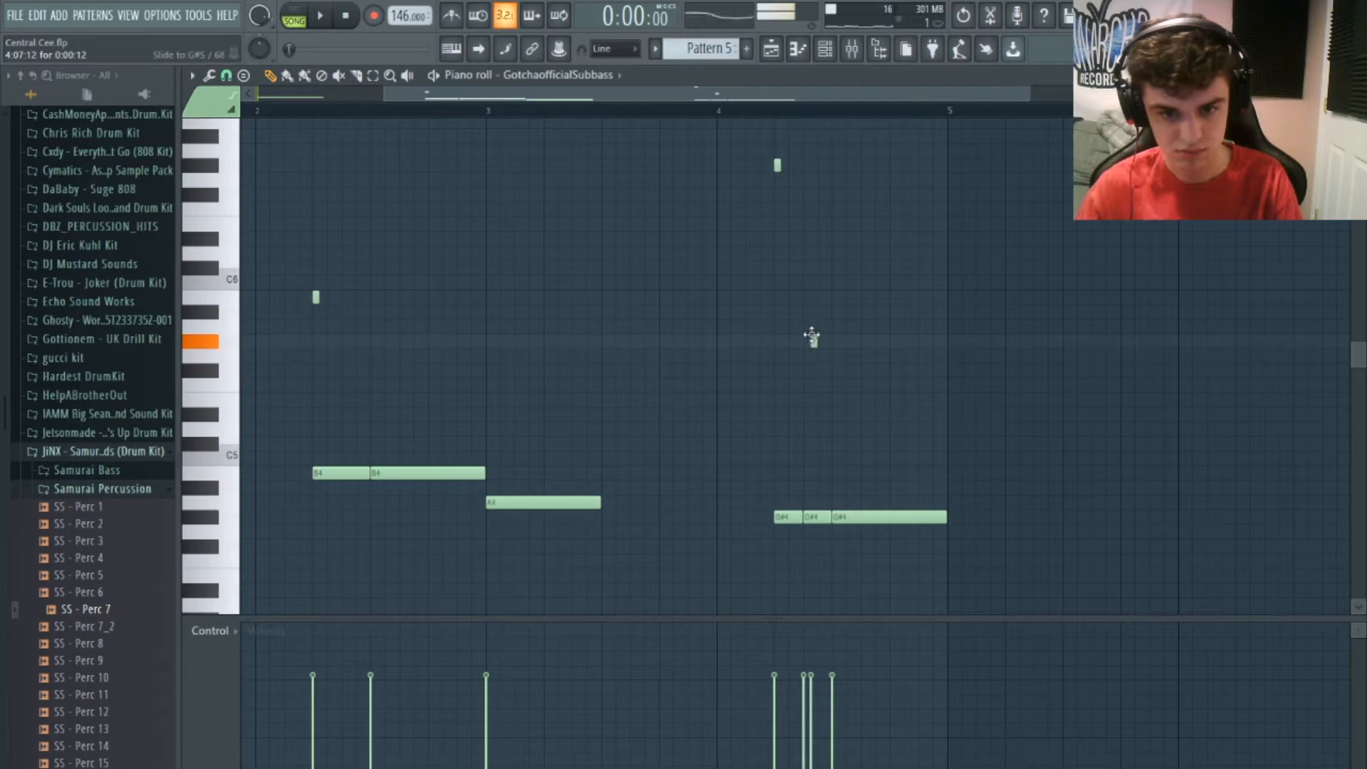
Shorten the step 9 G#4 note of bar 4 to four steps and add two-step G#4 notes on steps 13 and 15
{"action": "left_click_drag", "start_coordinate": [947, 518], "coordinate": [888, 517]}
{"action": "left_click", "coordinate": [899, 517]}
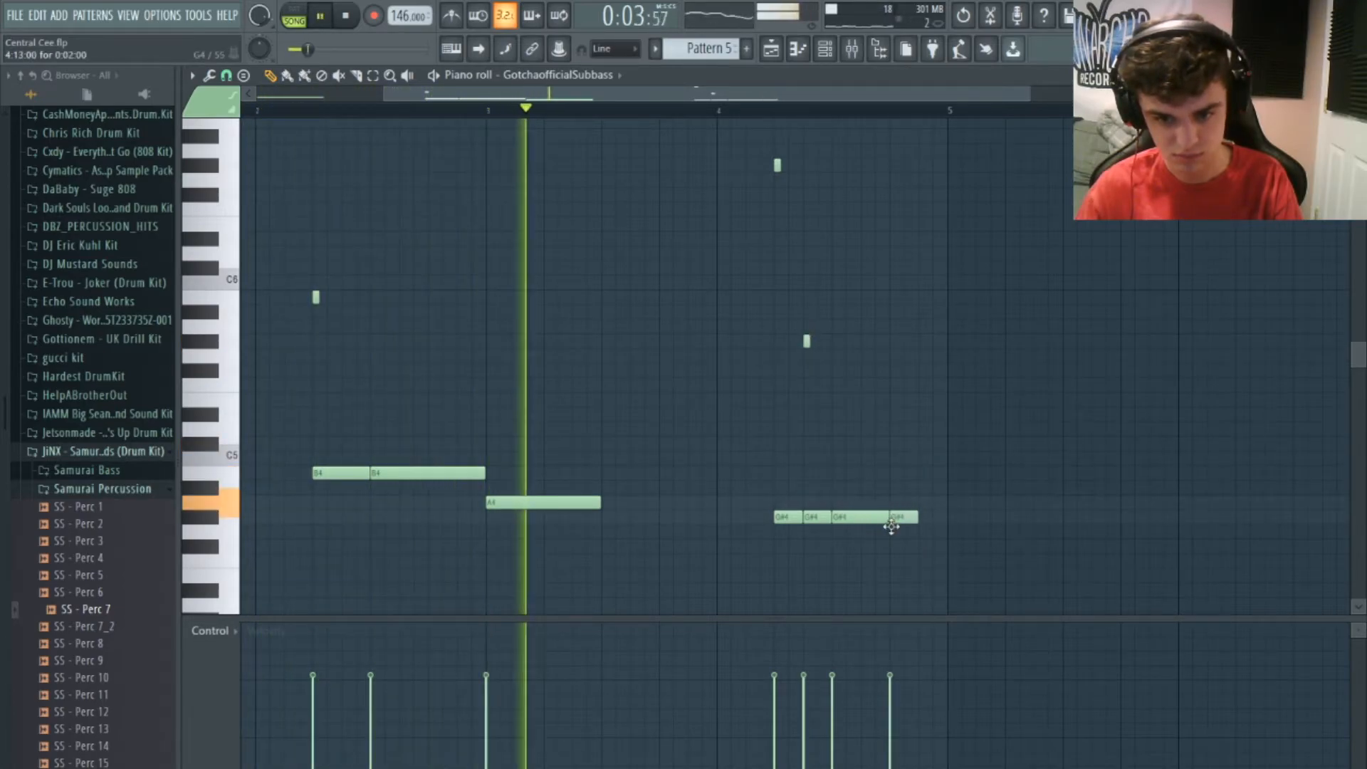
{"action": "left_click", "coordinate": [927, 517]}
{"action": "scroll", "coordinate": [940, 541], "scroll_direction": "up", "scroll_amount": 2}
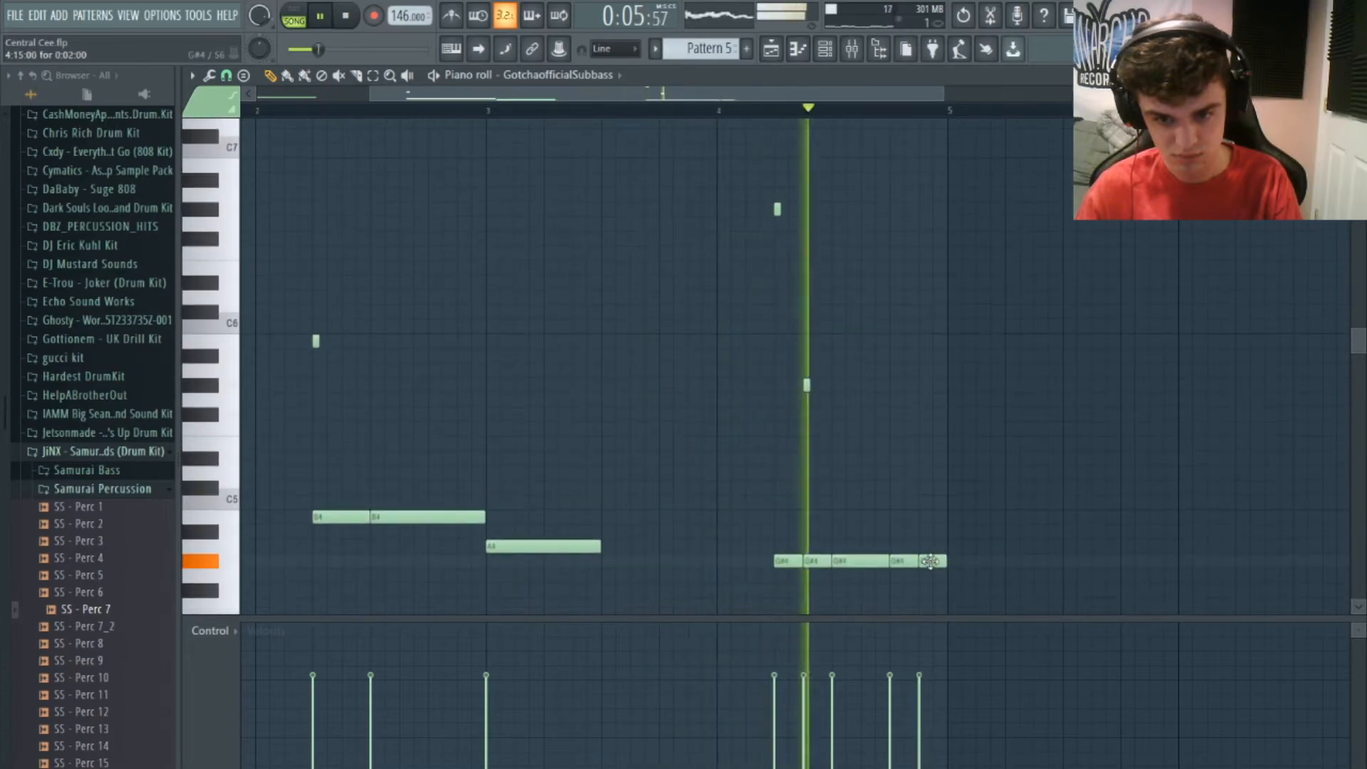
Add short slide notes to D#6 on step 13 and C#6 on step 15 of bar 4, and play the bar back
{"action": "key", "text": "space"}
{"action": "mouse_move", "coordinate": [882, 311]}
{"action": "left_mouse_down"}
{"action": "mouse_move", "coordinate": [887, 274]}
{"action": "mouse_move", "coordinate": [893, 293]}
{"action": "left_mouse_up"}
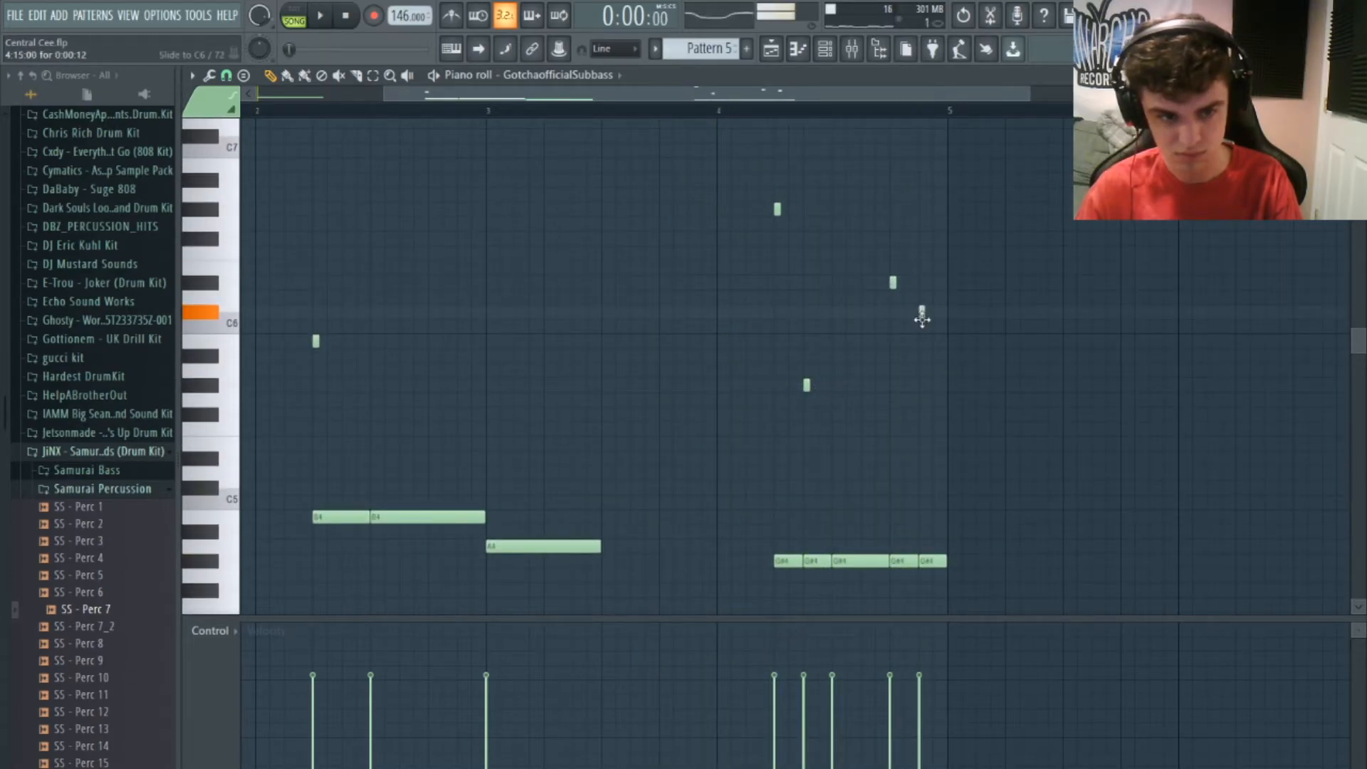
{"action": "left_click", "coordinate": [921, 311]}
{"action": "left_click", "coordinate": [867, 110]}
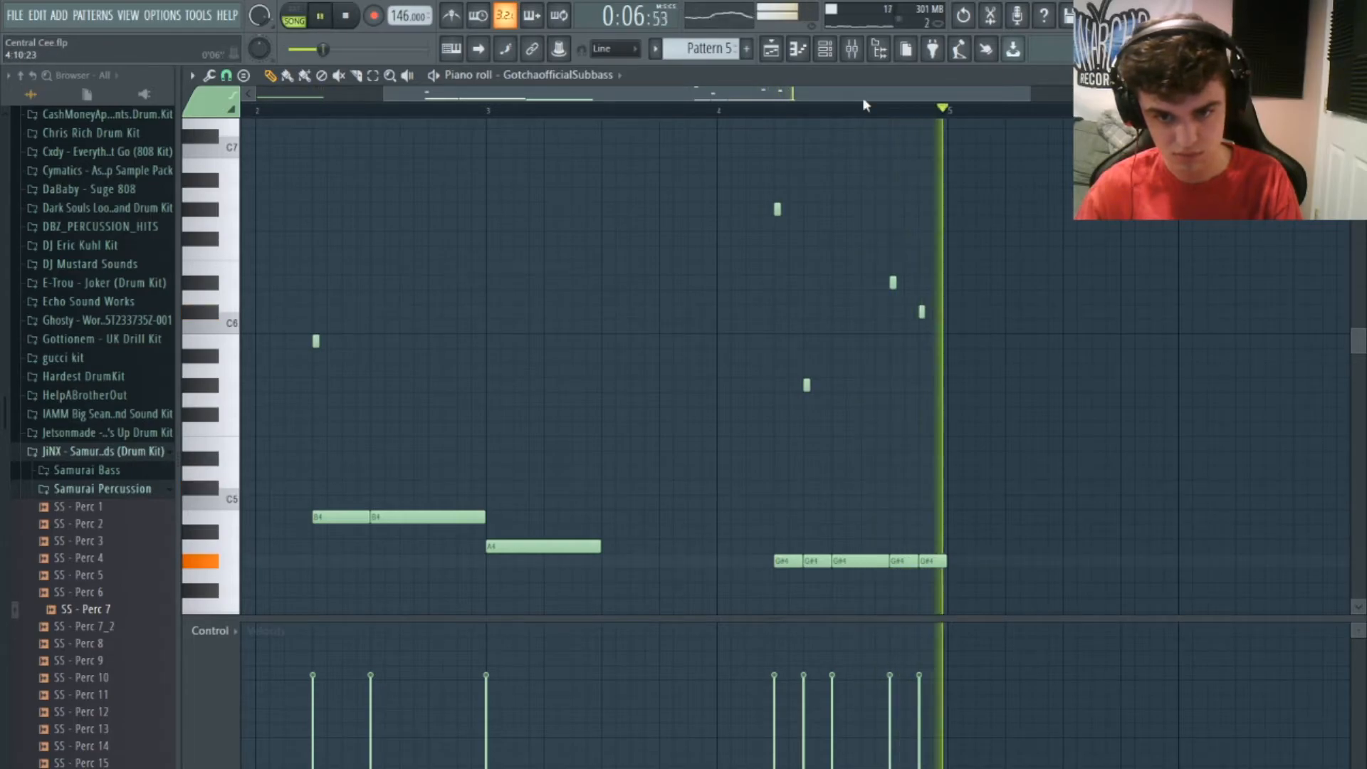
{"action": "key", "text": "space"}
Place an eight-step C#5 sub bass note at the start of bar 5 and listen to the transition from bar 4
{"action": "left_click_drag", "start_coordinate": [758, 505], "coordinate": [824, 478]}
{"action": "right_click", "coordinate": [842, 489]}
{"action": "left_click", "coordinate": [827, 488]}
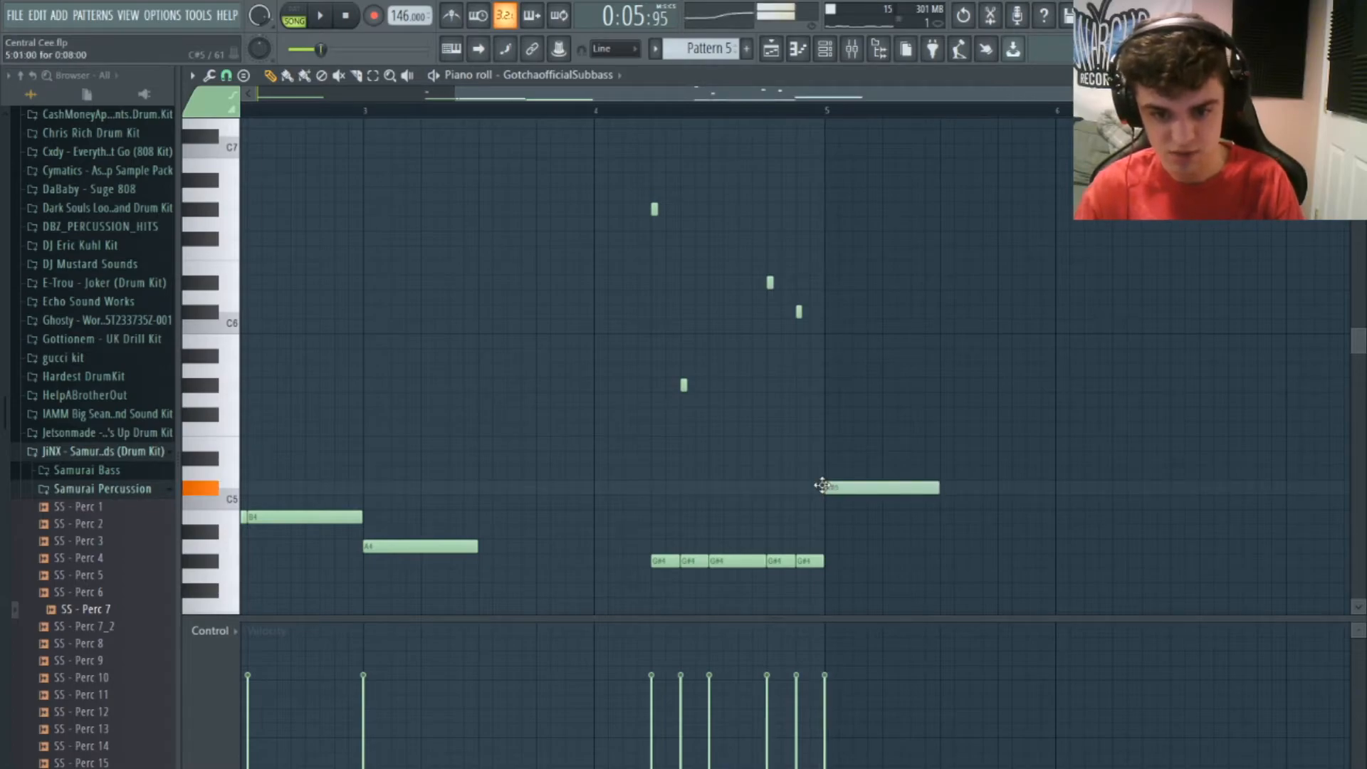
{"action": "left_click_drag", "start_coordinate": [782, 96], "coordinate": [848, 96]}
{"action": "key", "text": "space"}
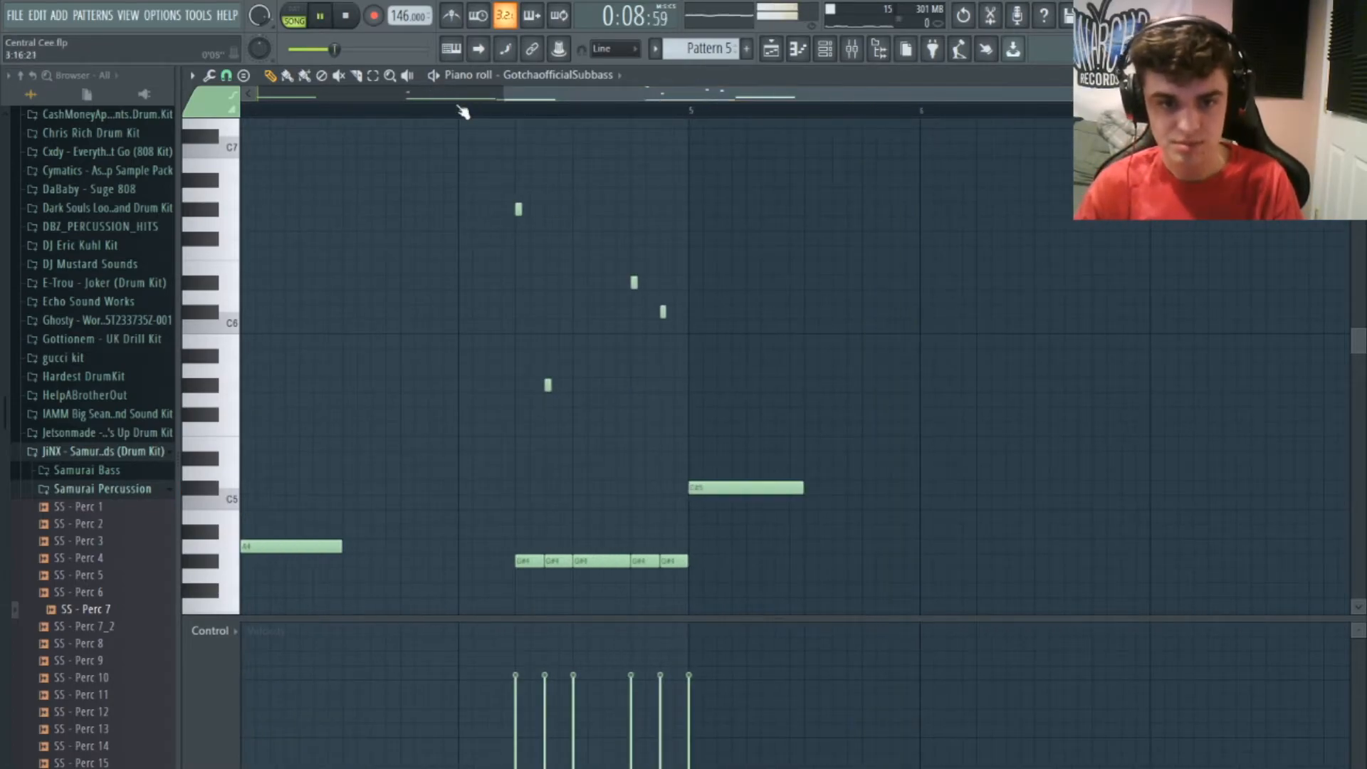
{"action": "left_click", "coordinate": [462, 110]}
{"action": "left_click_drag", "start_coordinate": [598, 96], "coordinate": [713, 117]}
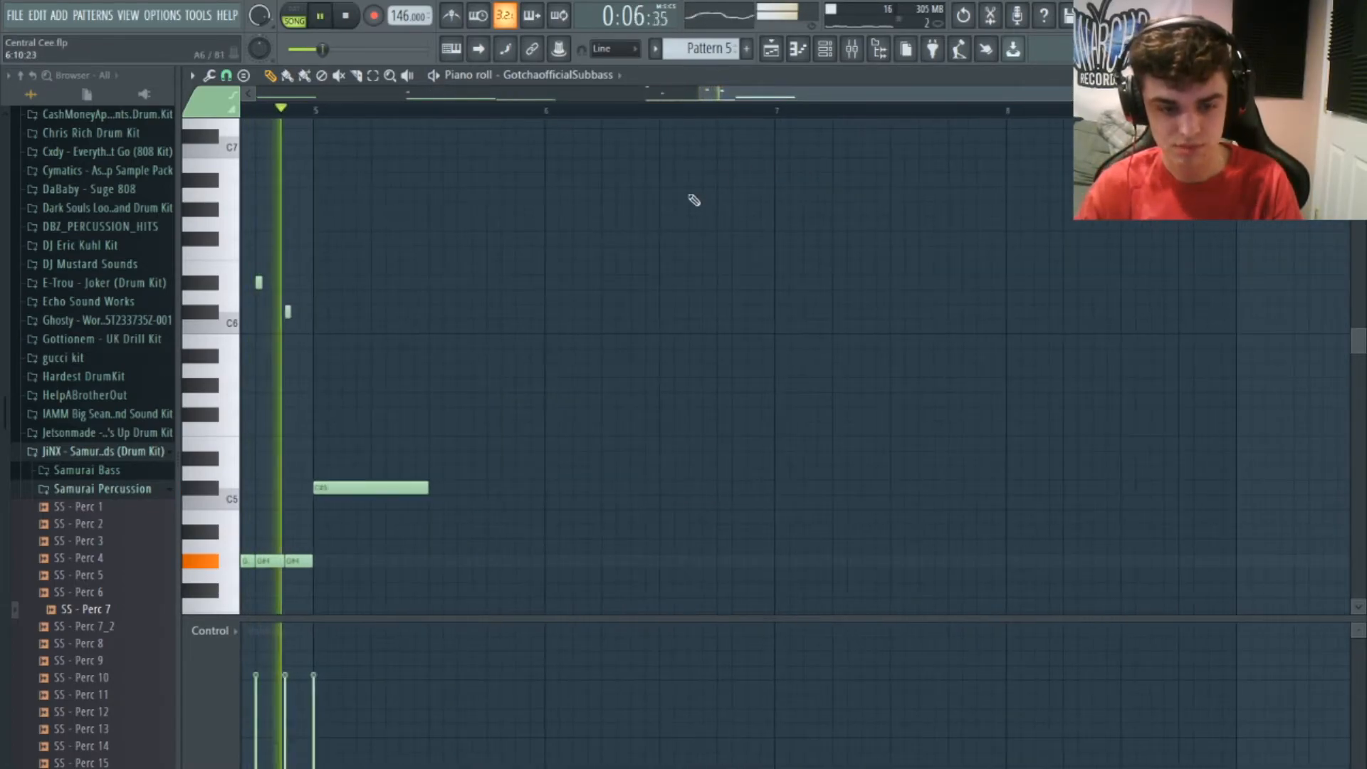
Repeat bar 2's B4 notes and B5 slide in bar 6, and place an eight-step A4 note at the start of bar 7
{"action": "key", "text": "space"}
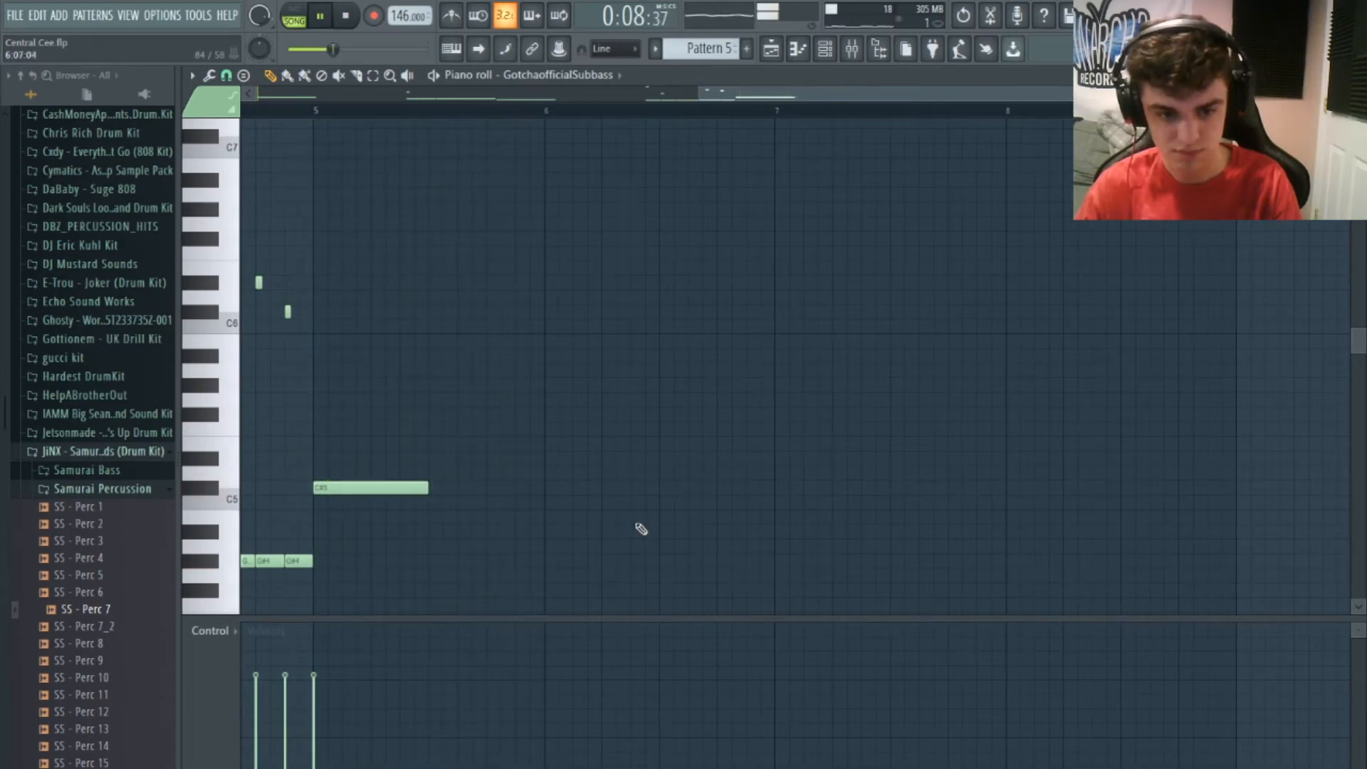
{"action": "left_click", "coordinate": [659, 517]}
{"action": "left_click", "coordinate": [562, 543]}
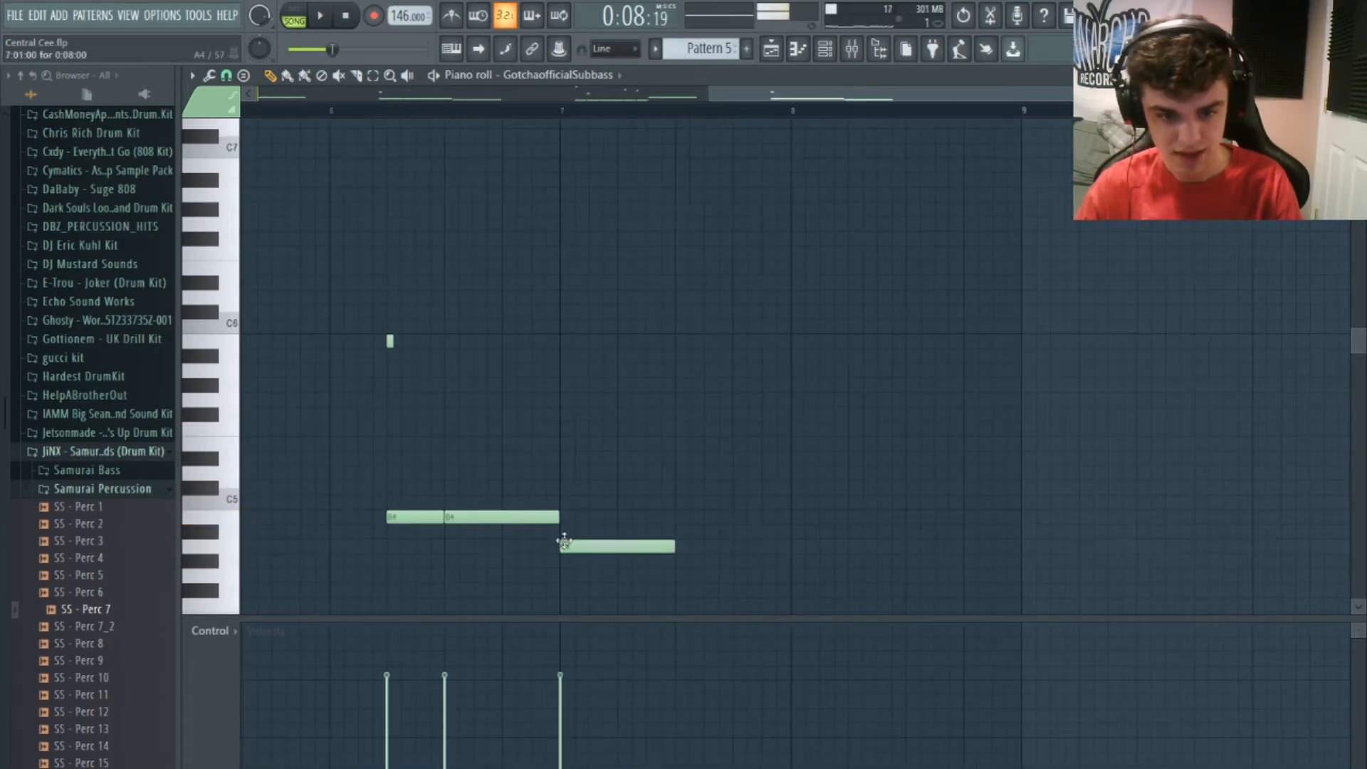
Place six consecutive two-step G#4 notes from step 5 to the end of bar 8
{"action": "left_click_drag", "start_coordinate": [801, 572], "coordinate": [908, 566]}
{"action": "key", "text": "space"}
{"action": "left_click", "coordinate": [878, 567]}
{"action": "key", "text": "space"}
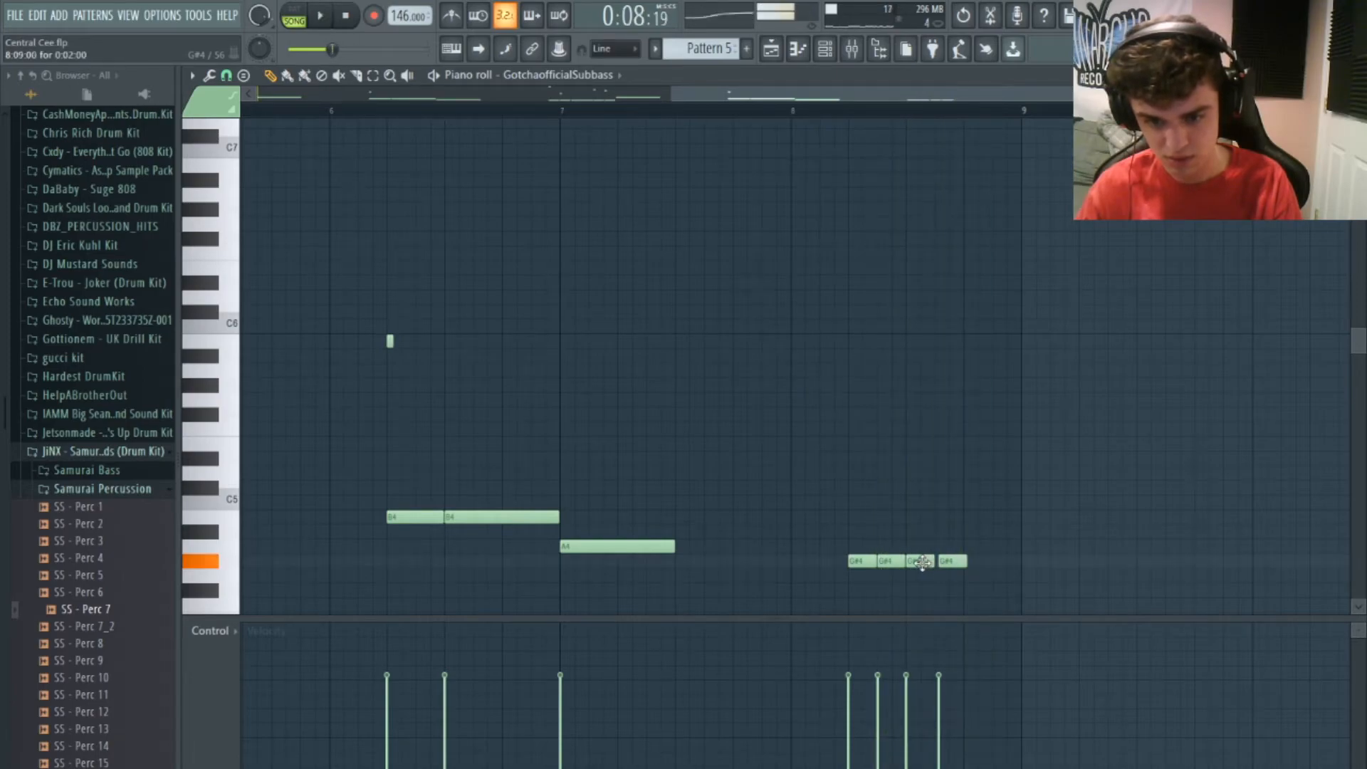
{"action": "left_click", "coordinate": [945, 561]}
{"action": "left_click", "coordinate": [963, 562]}
{"action": "left_click", "coordinate": [998, 563]}
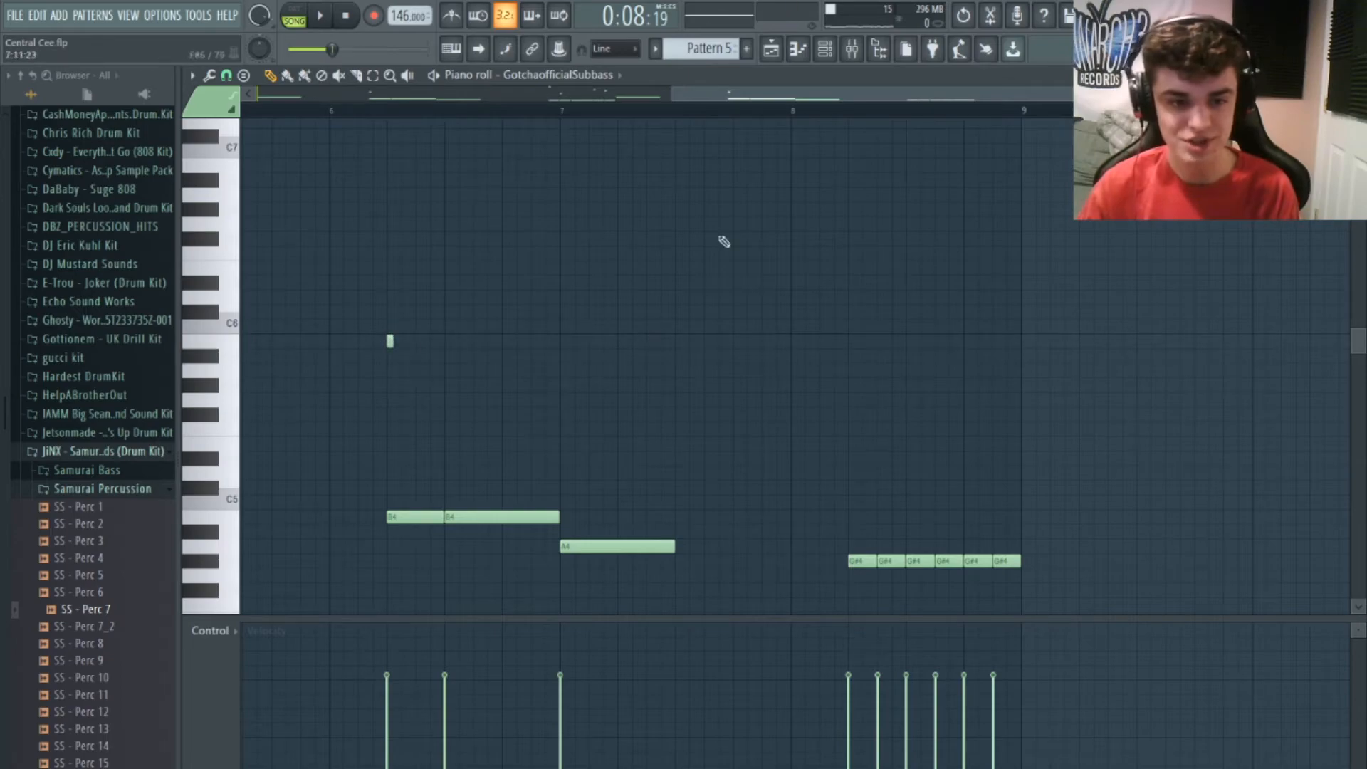
Add short descending slide notes to G#6, F#6, E6 and D#6 on steps 5, 7, 9 and 11 of bar 8
{"action": "left_click_drag", "start_coordinate": [808, 97], "coordinate": [878, 123]}
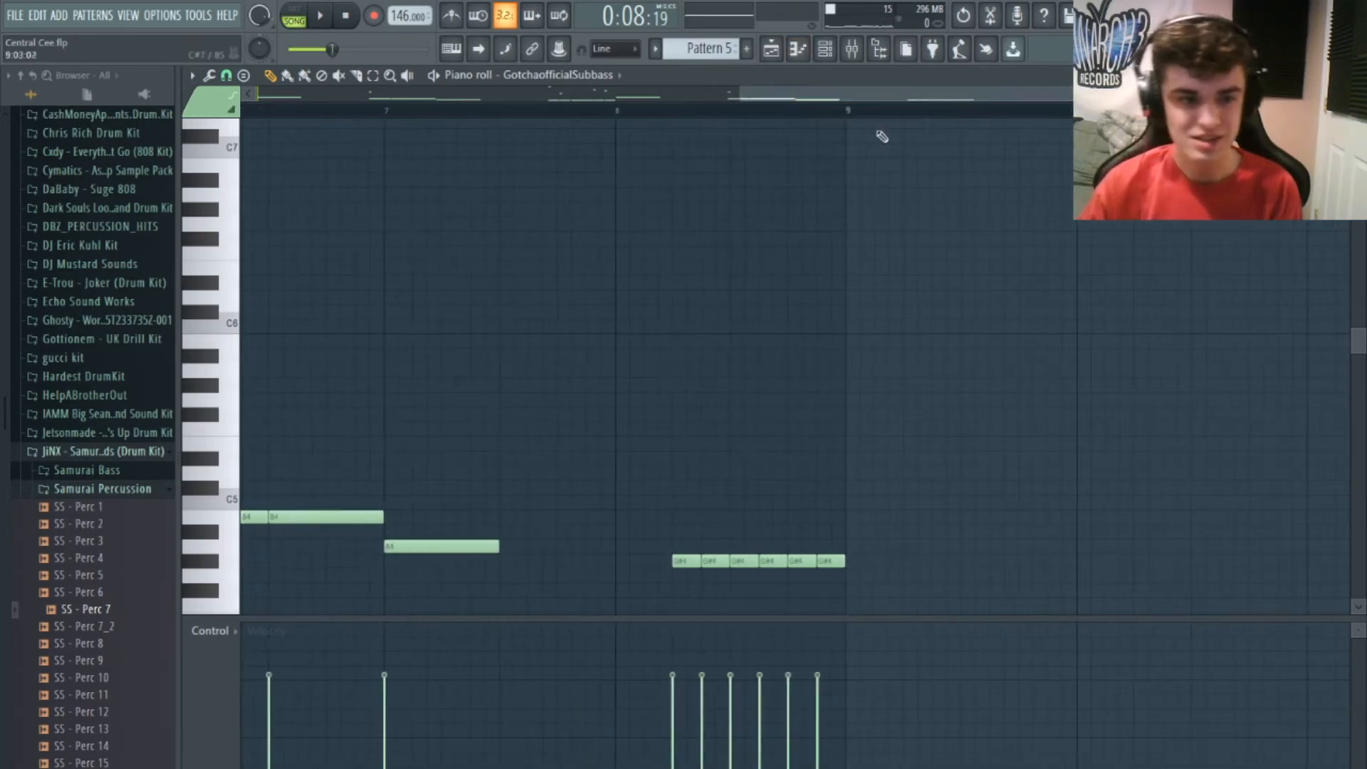
{"action": "left_click_drag", "start_coordinate": [797, 101], "coordinate": [849, 101]}
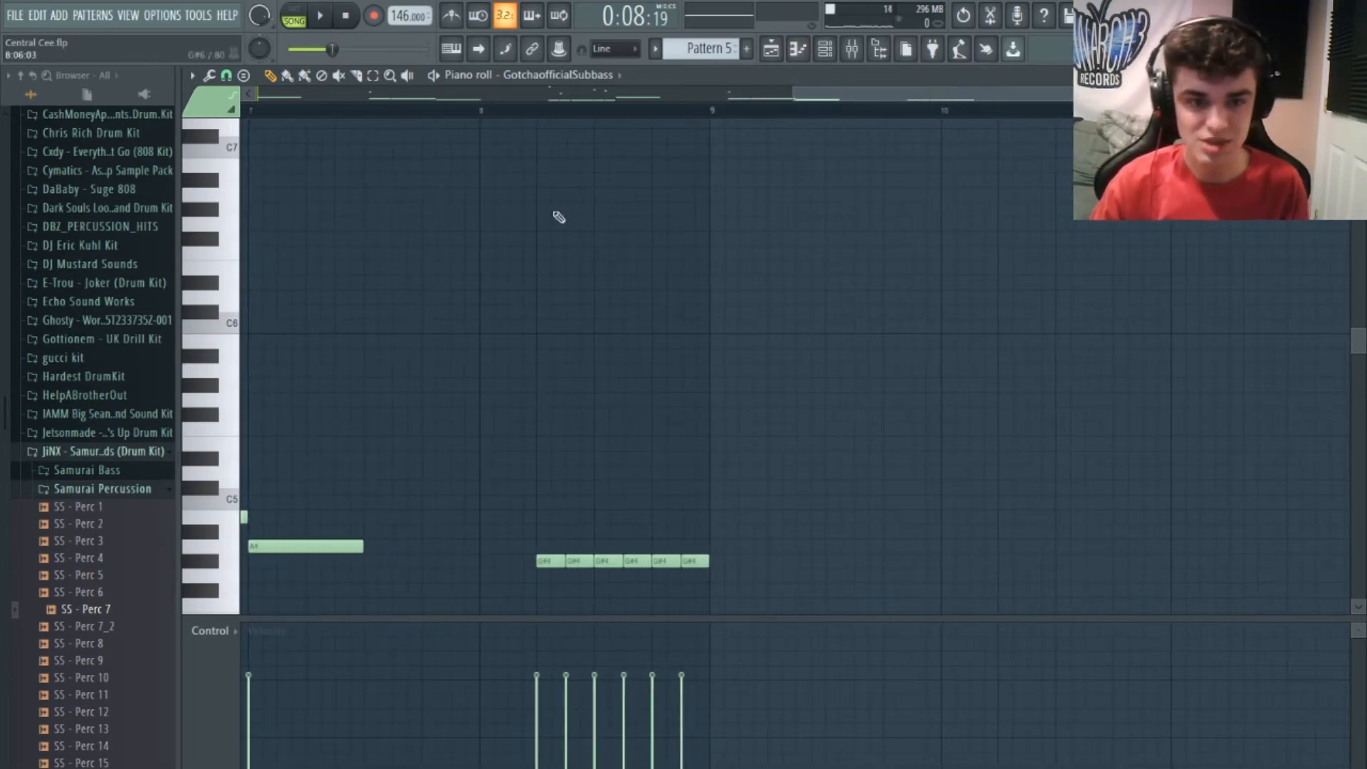
{"action": "left_click", "coordinate": [540, 208]}
{"action": "left_click", "coordinate": [569, 238]}
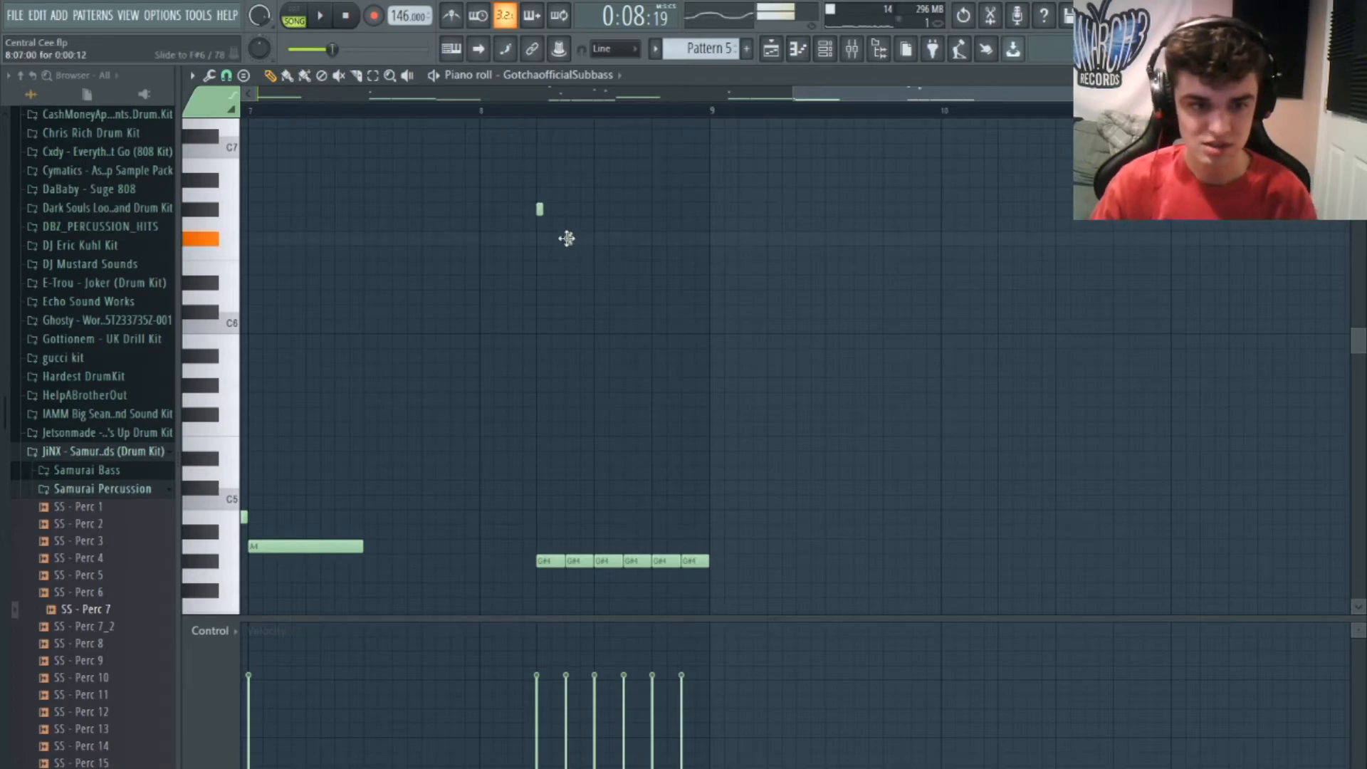
{"action": "left_click", "coordinate": [597, 267]}
{"action": "left_click", "coordinate": [626, 283]}
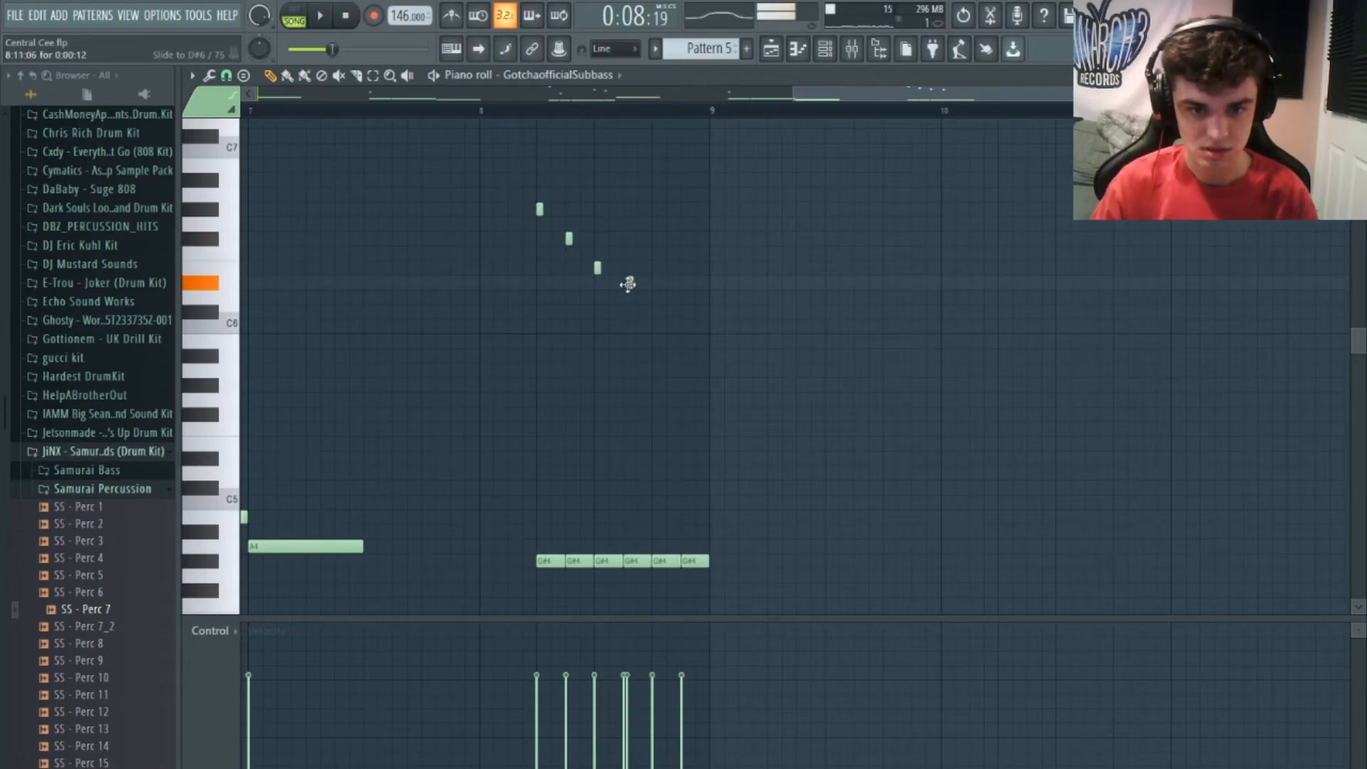
Play back the bar 8 slides and extend them with short slide notes to C#6 on step 13 and C6 on step 15
{"action": "left_click", "coordinate": [536, 126]}
{"action": "right_click", "coordinate": [539, 130]}
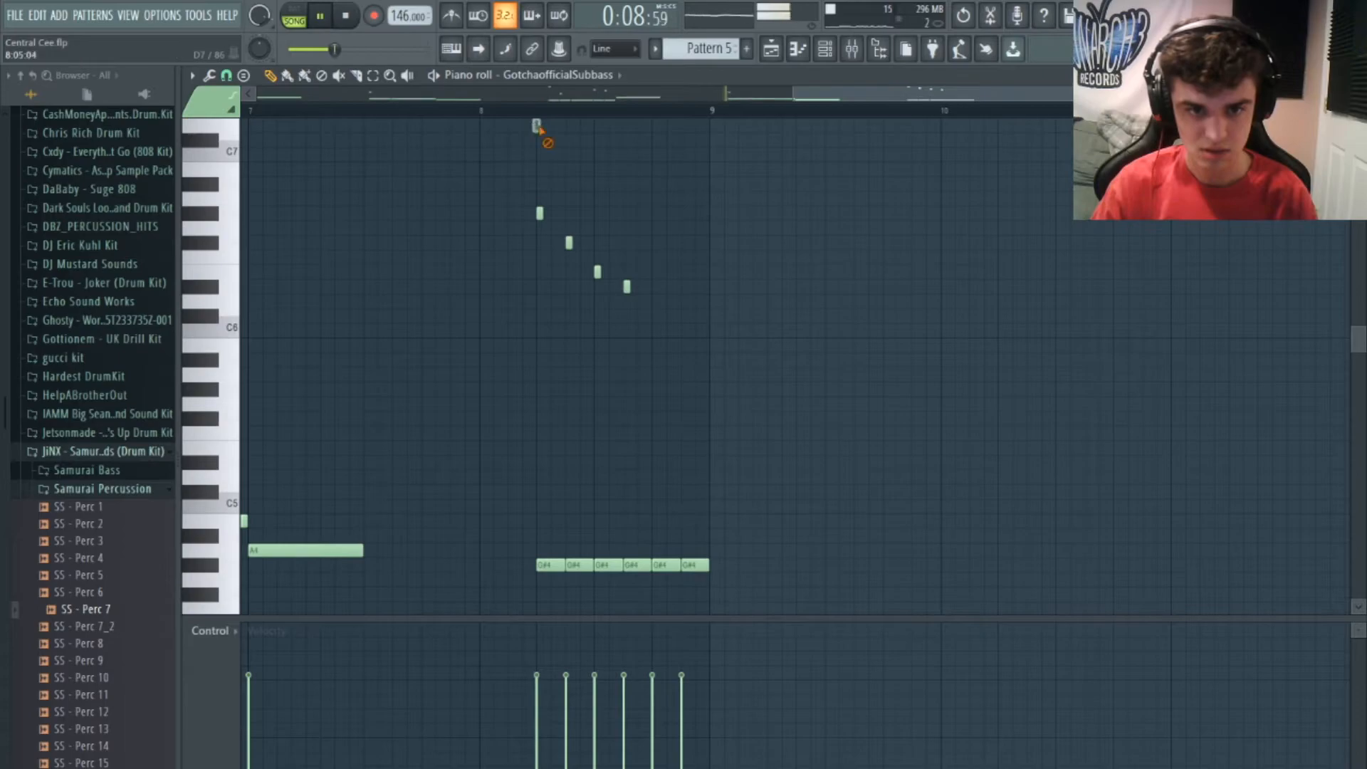
{"action": "left_click", "coordinate": [537, 112]}
{"action": "key", "text": "space"}
{"action": "key", "text": "space"}
{"action": "left_click", "coordinate": [650, 315]}
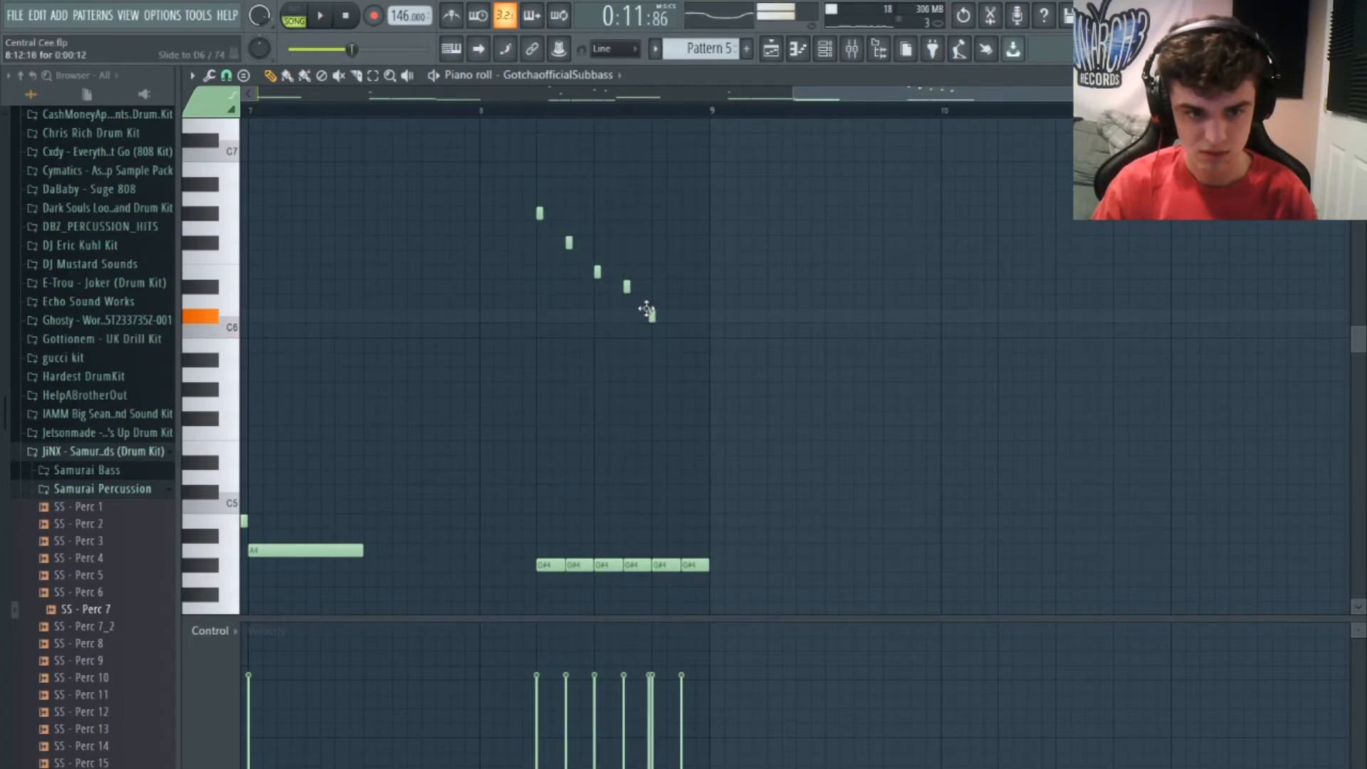
{"action": "left_click", "coordinate": [685, 329]}
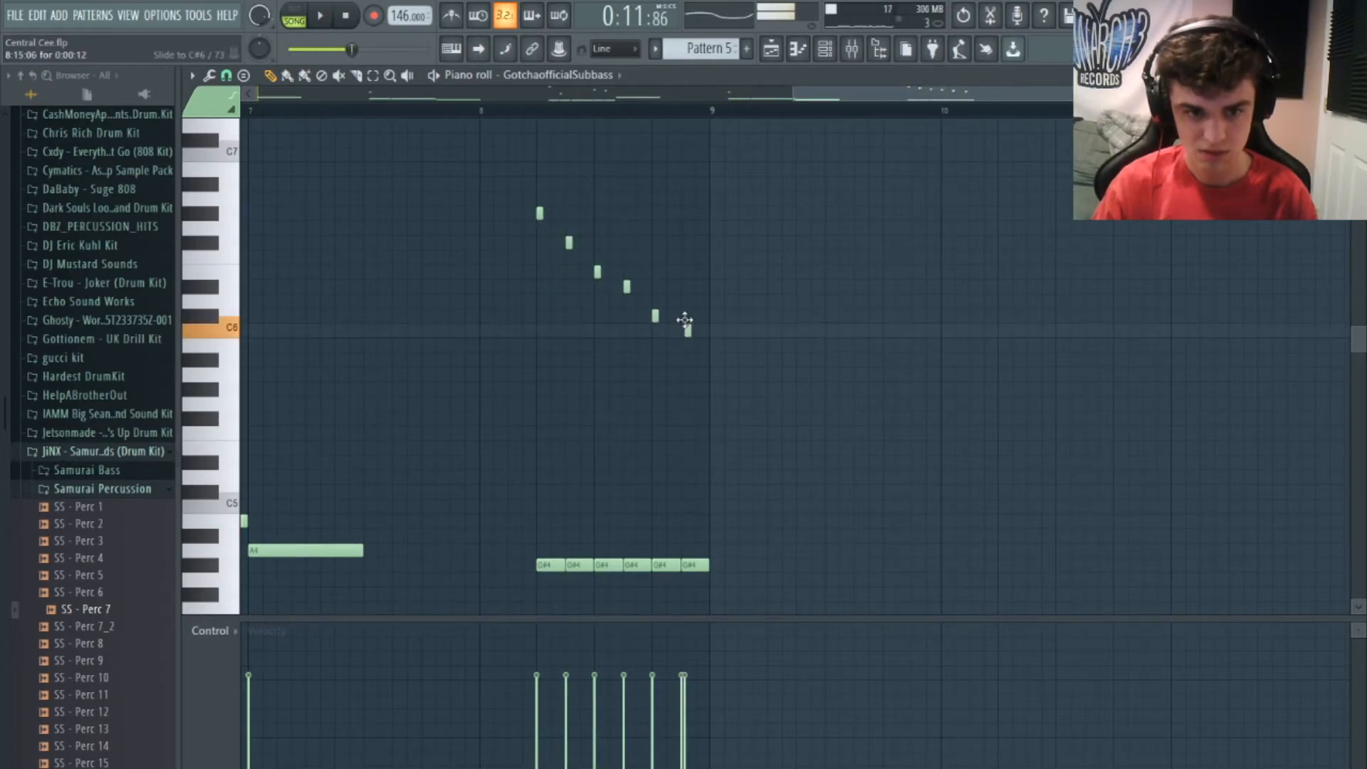
{"action": "key", "text": "space"}
{"action": "right_click", "coordinate": [685, 330]}
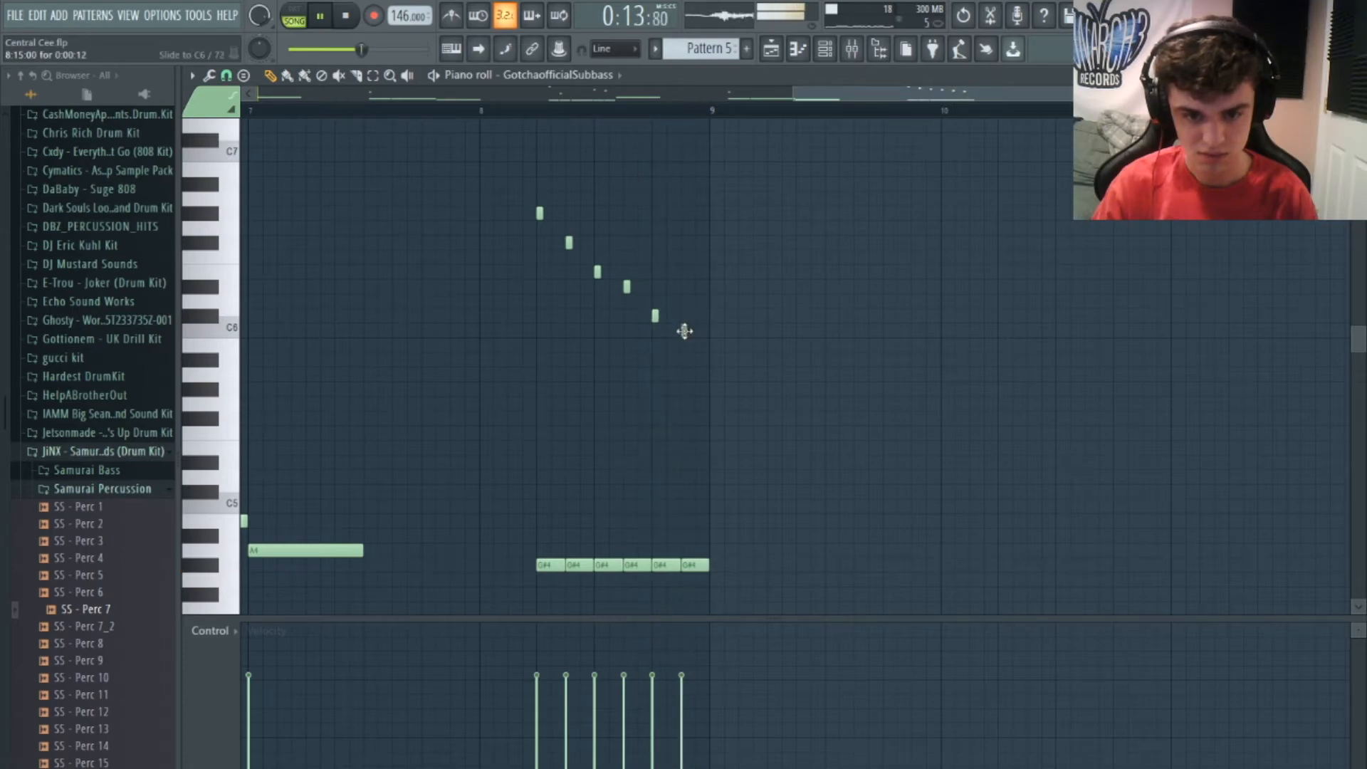
Place a second Pattern 5 clip at bar 9 on Track 4, reopen the sub bass notes and play them back
{"action": "left_click", "coordinate": [771, 49]}
{"action": "left_click", "coordinate": [733, 262]}
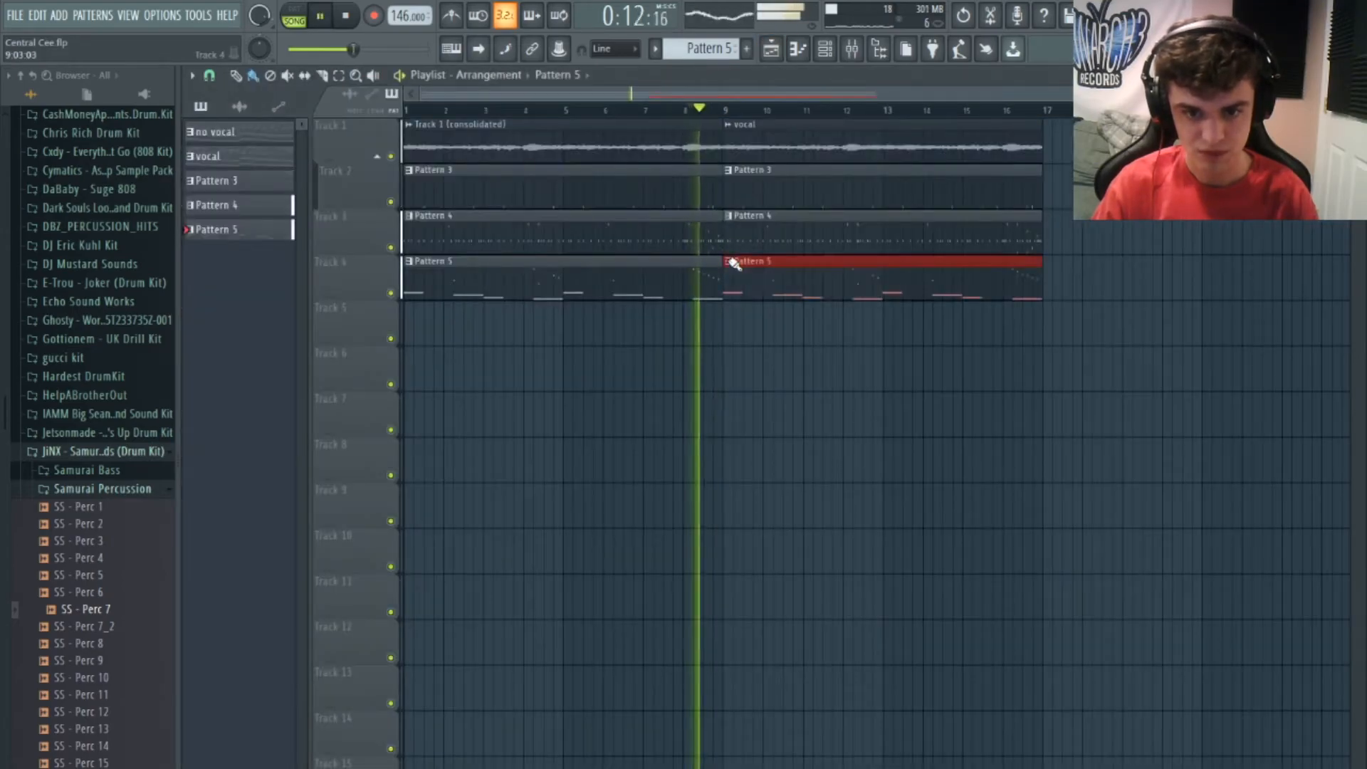
{"action": "double_click", "coordinate": [674, 279]}
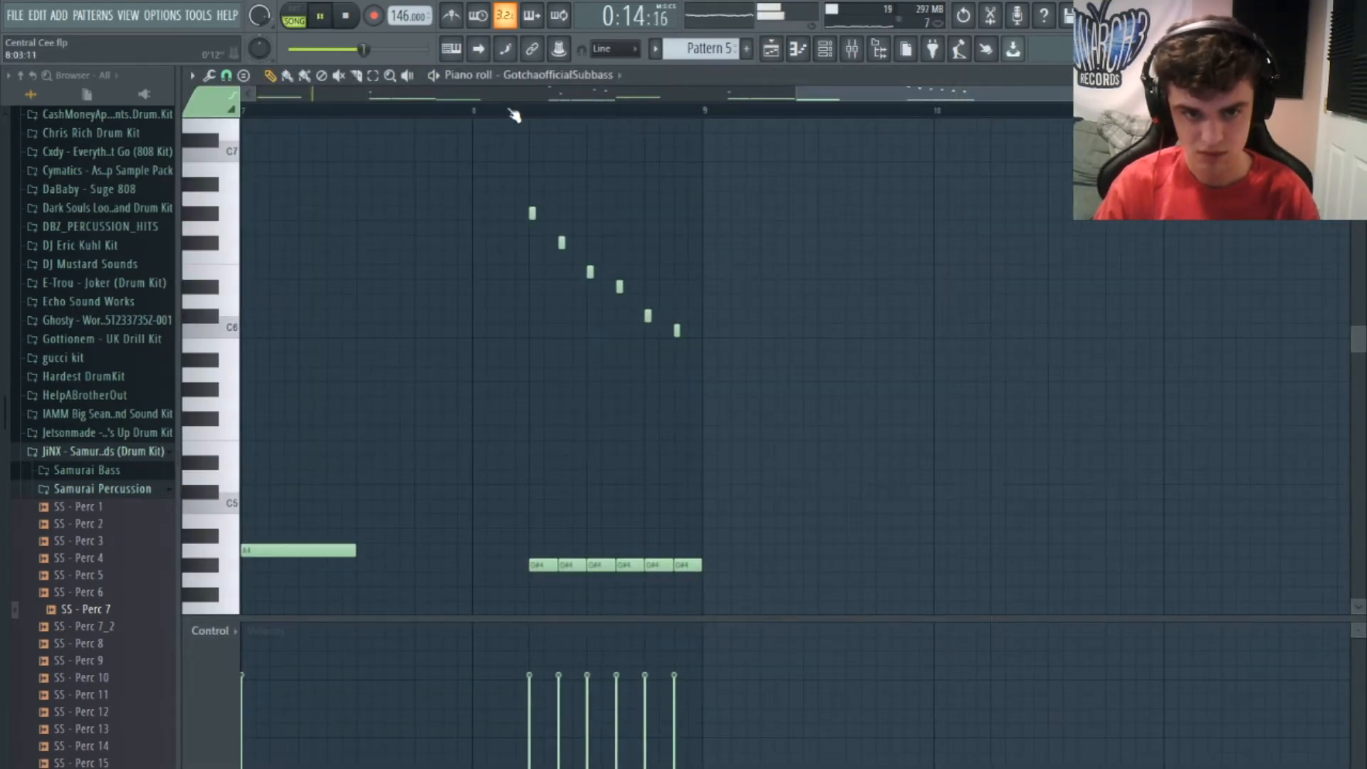
{"action": "key", "text": "space"}
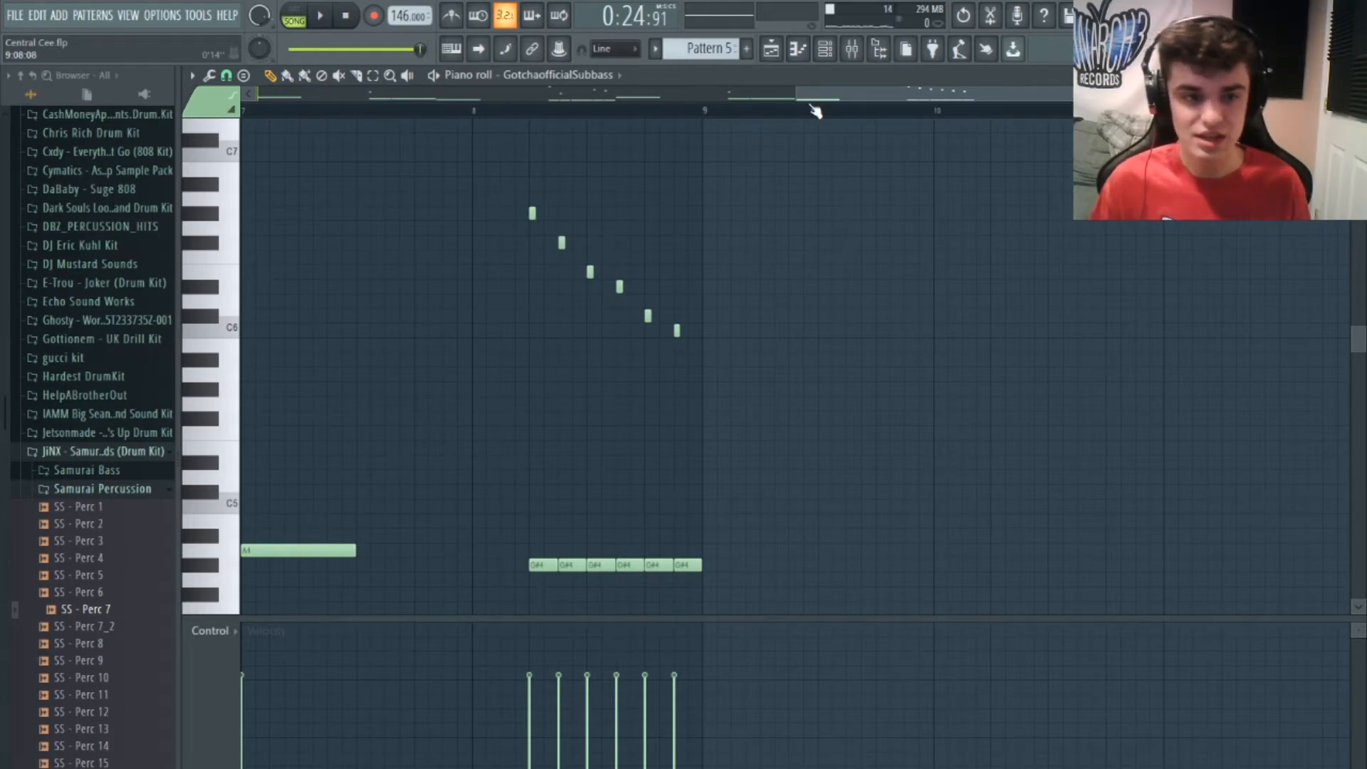
{"action": "left_click_drag", "start_coordinate": [809, 75], "coordinate": [767, 79]}
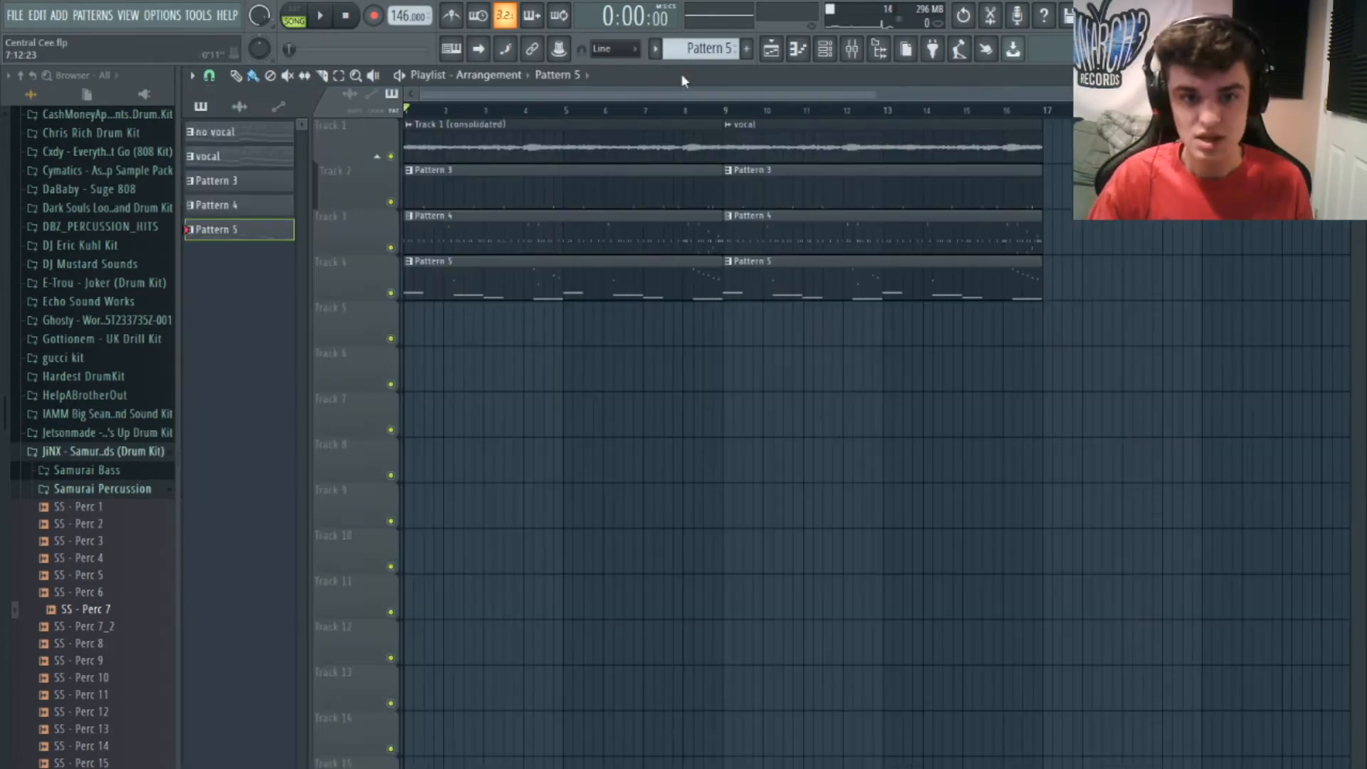
Create the new Pattern 6 and place its clips at bars 1 and 9 on Track 5
{"action": "left_click", "coordinate": [746, 48]}
{"action": "left_click", "coordinate": [730, 321]}
{"action": "left_click_drag", "start_coordinate": [544, 324], "coordinate": [381, 313]}
Examine the [GHOSTY] VISA kick's envelope and precomputed effects settings, and check the effects on the Master mixer track
{"action": "left_click", "coordinate": [824, 51]}
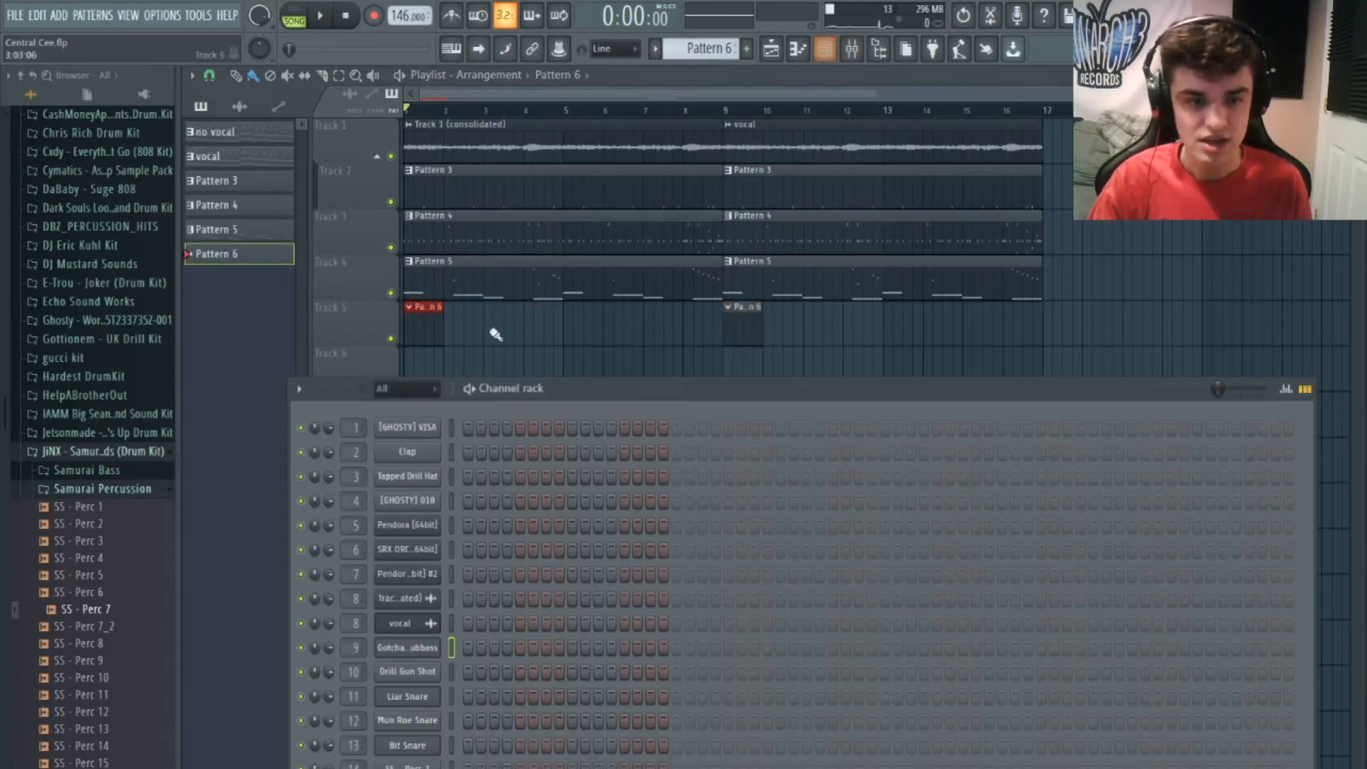
{"action": "left_click", "coordinate": [430, 428]}
{"action": "left_click", "coordinate": [287, 224]}
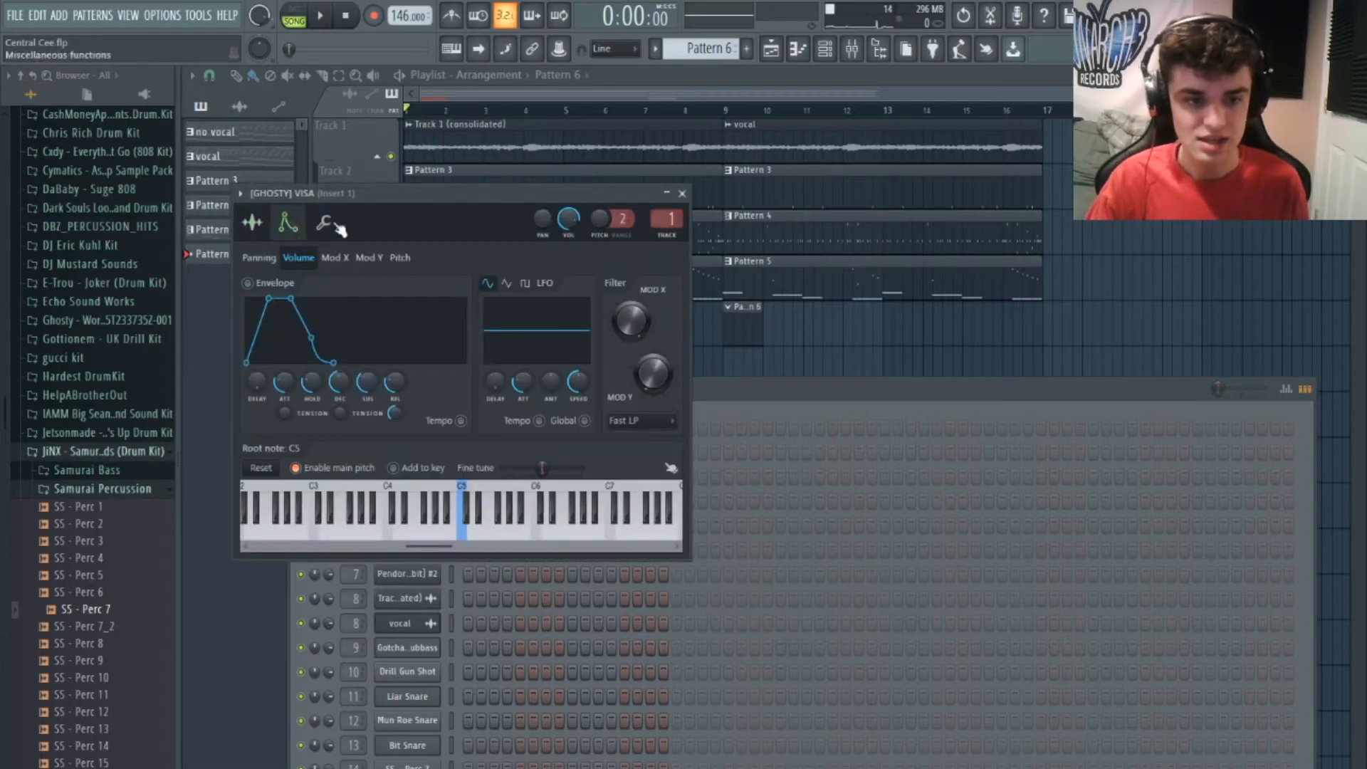
{"action": "left_click", "coordinate": [252, 222]}
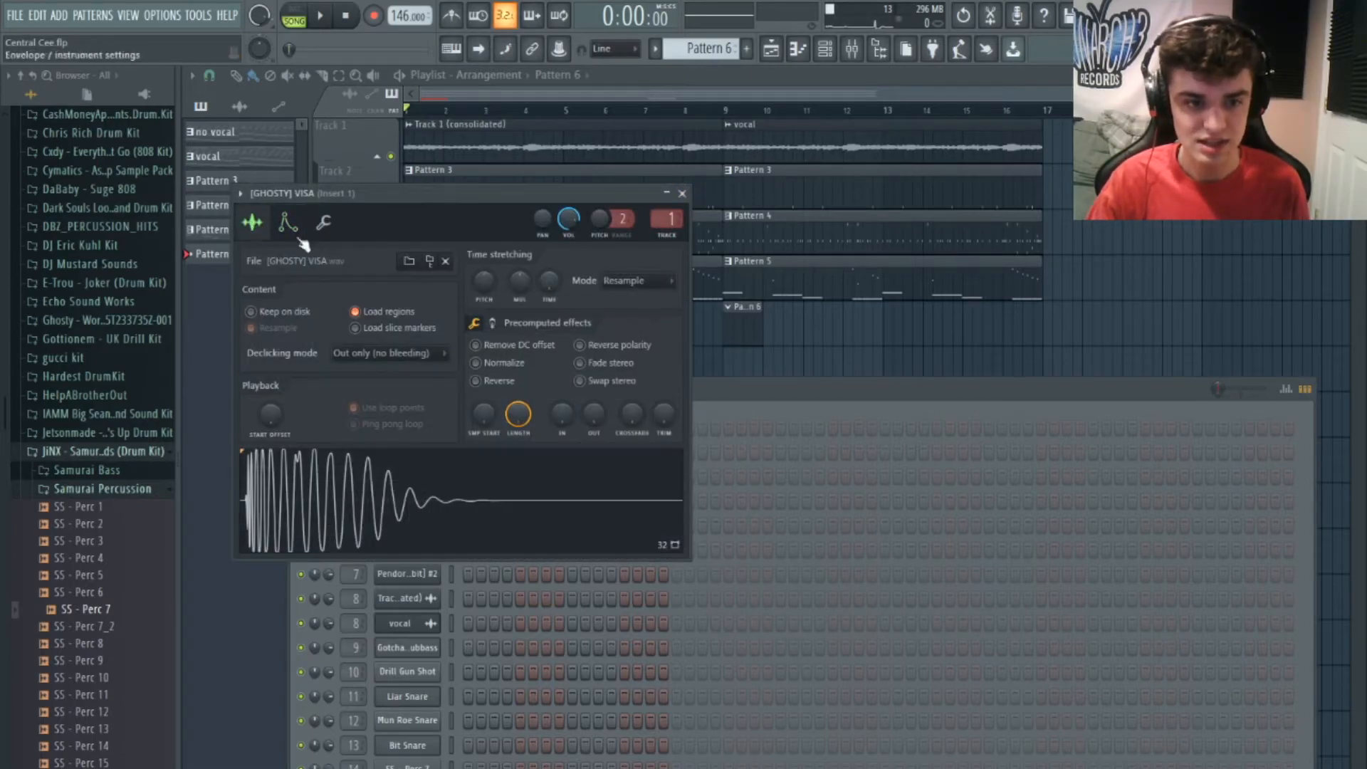
{"action": "left_click", "coordinate": [492, 322]}
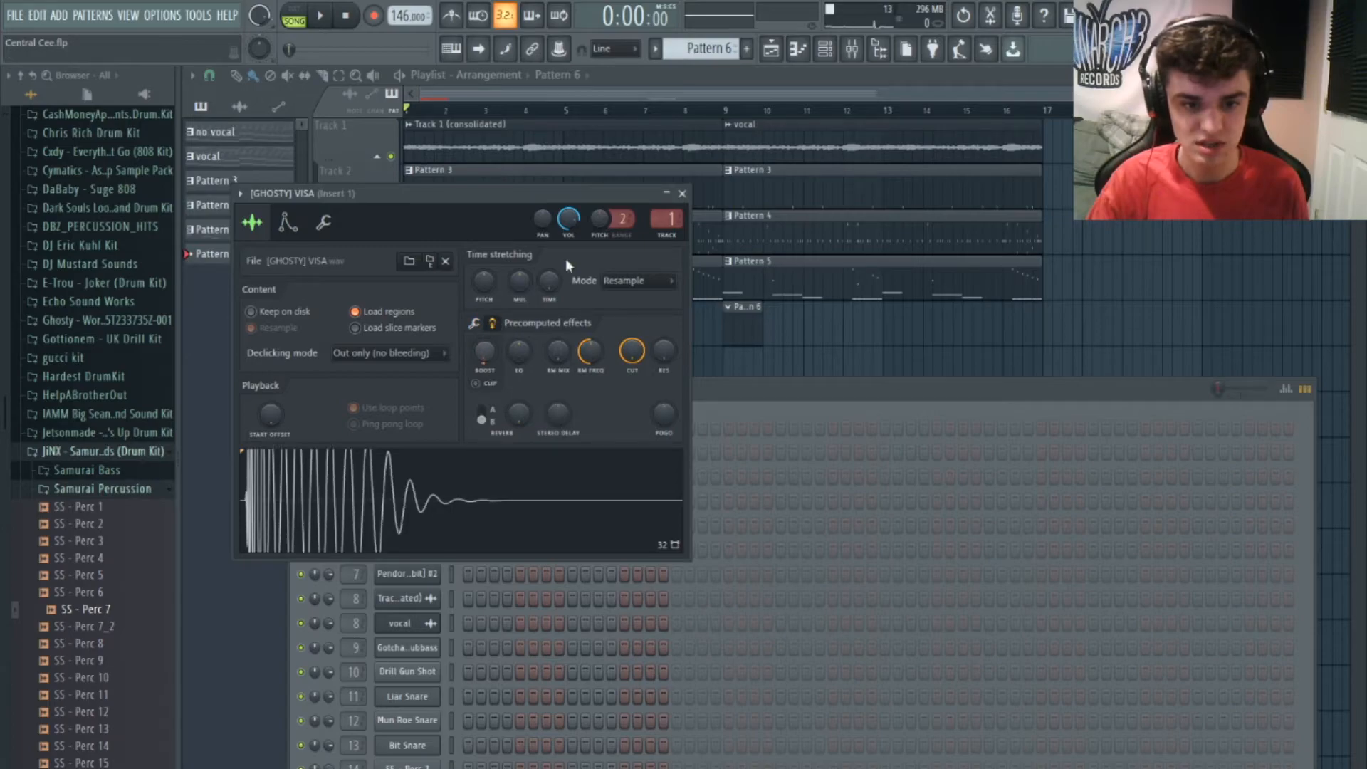
{"action": "left_click", "coordinate": [681, 195]}
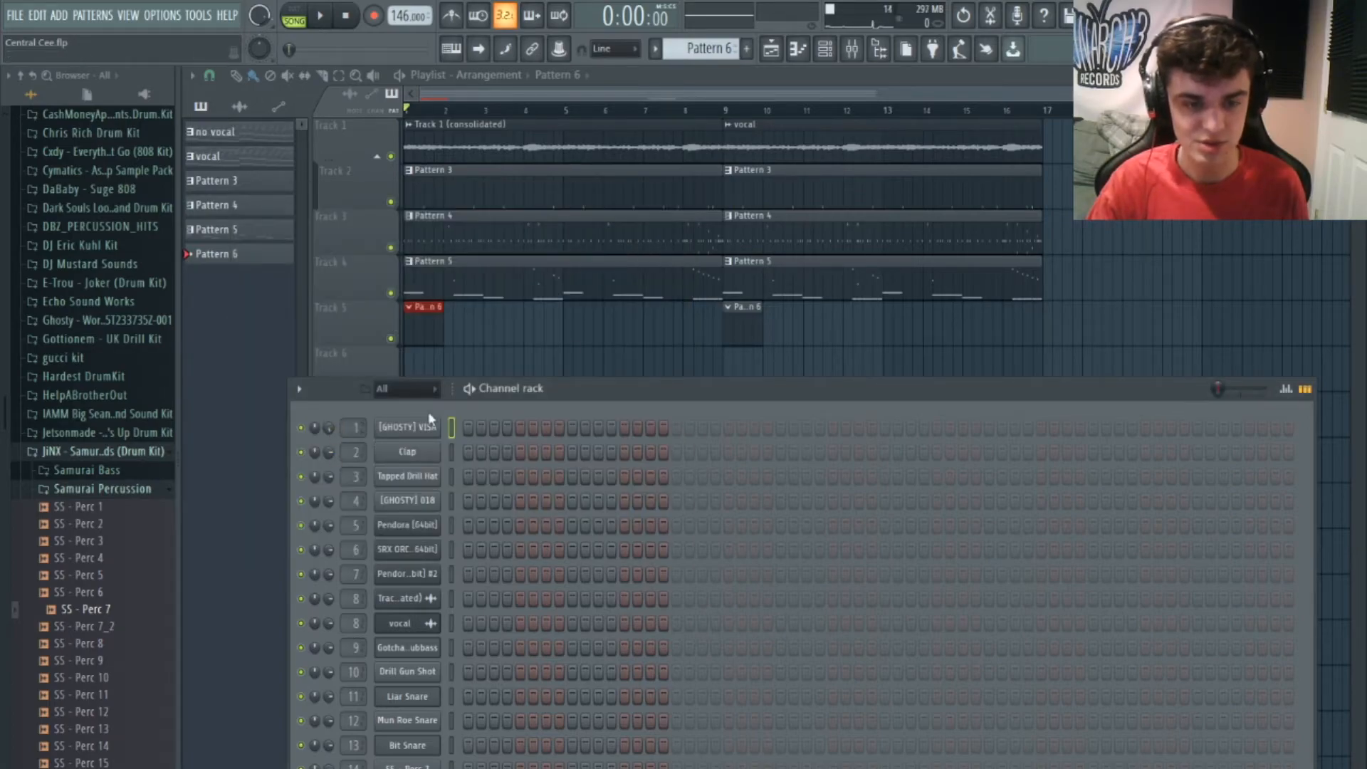
{"action": "left_click", "coordinate": [852, 48]}
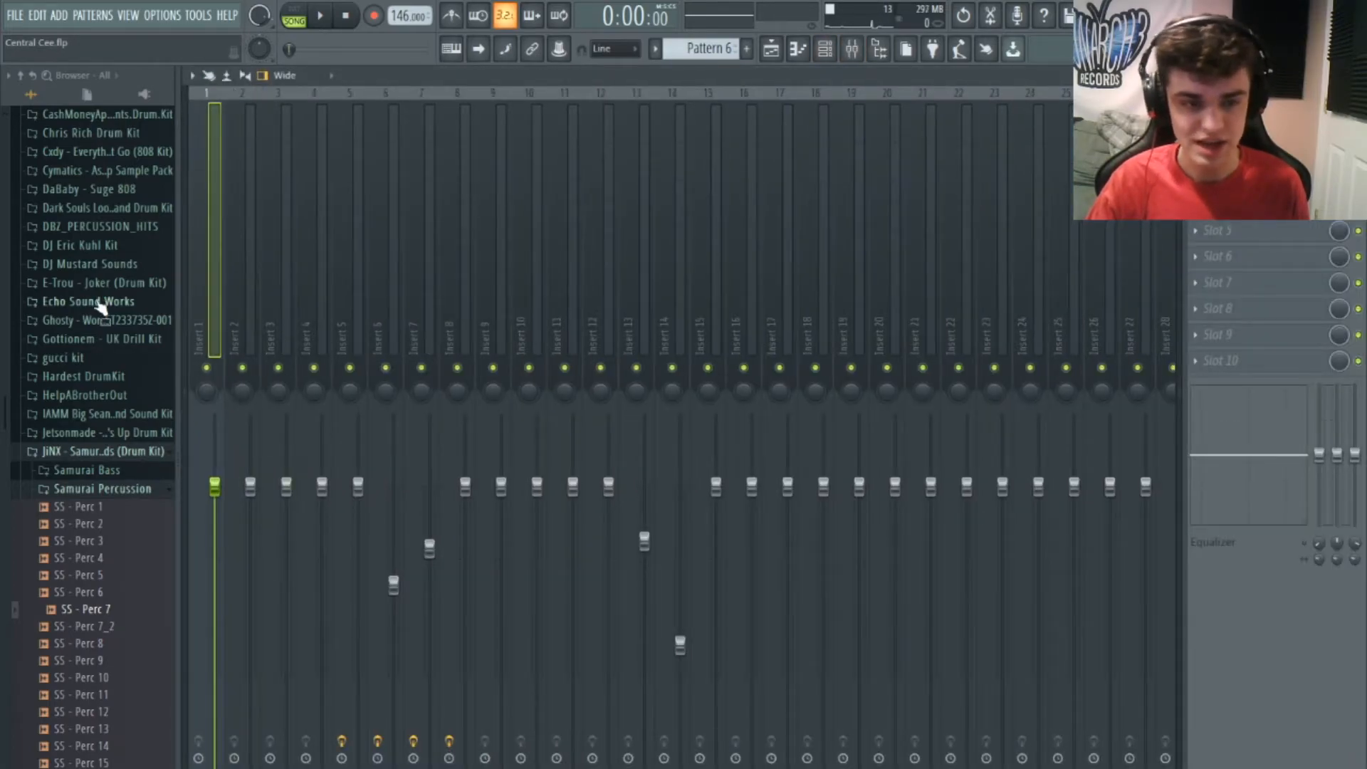
{"action": "scroll", "coordinate": [195, 298], "scroll_direction": "left", "scroll_amount": 2}
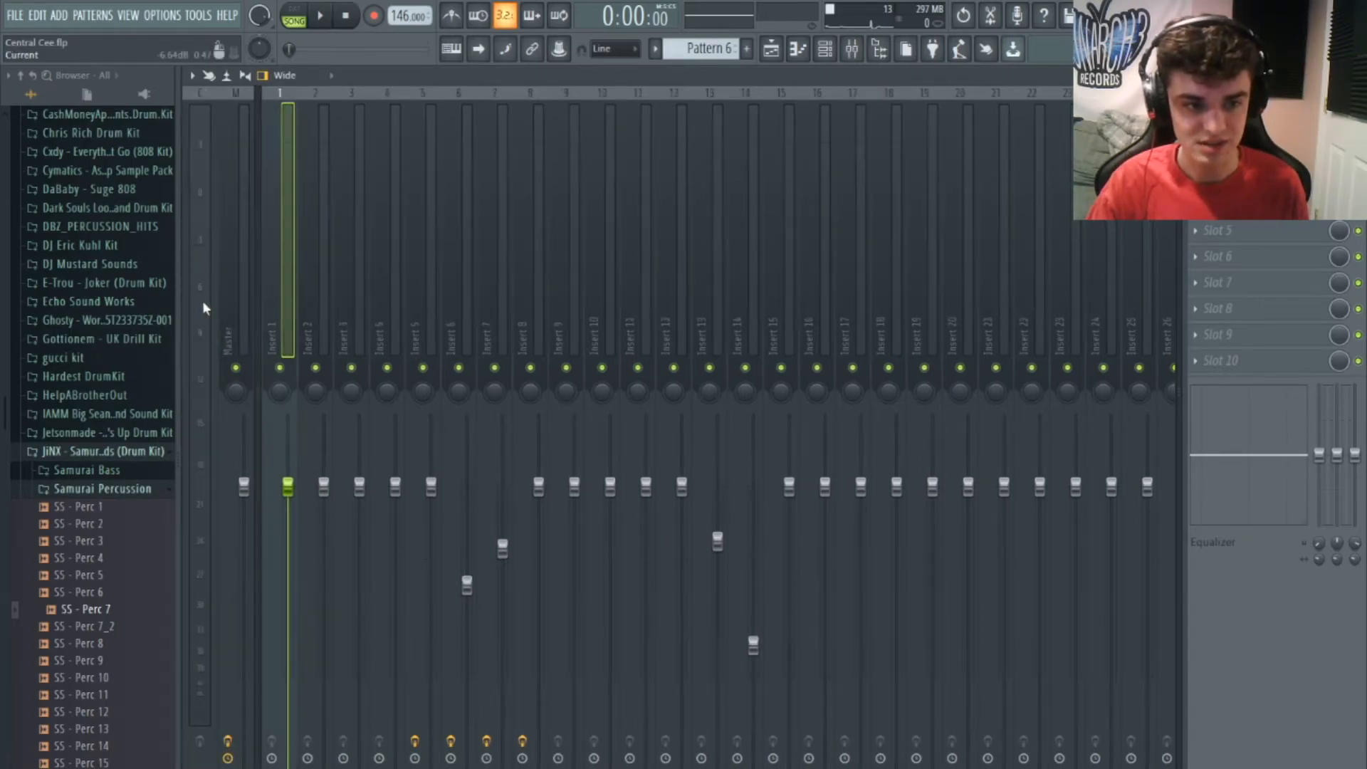
{"action": "left_click", "coordinate": [237, 289]}
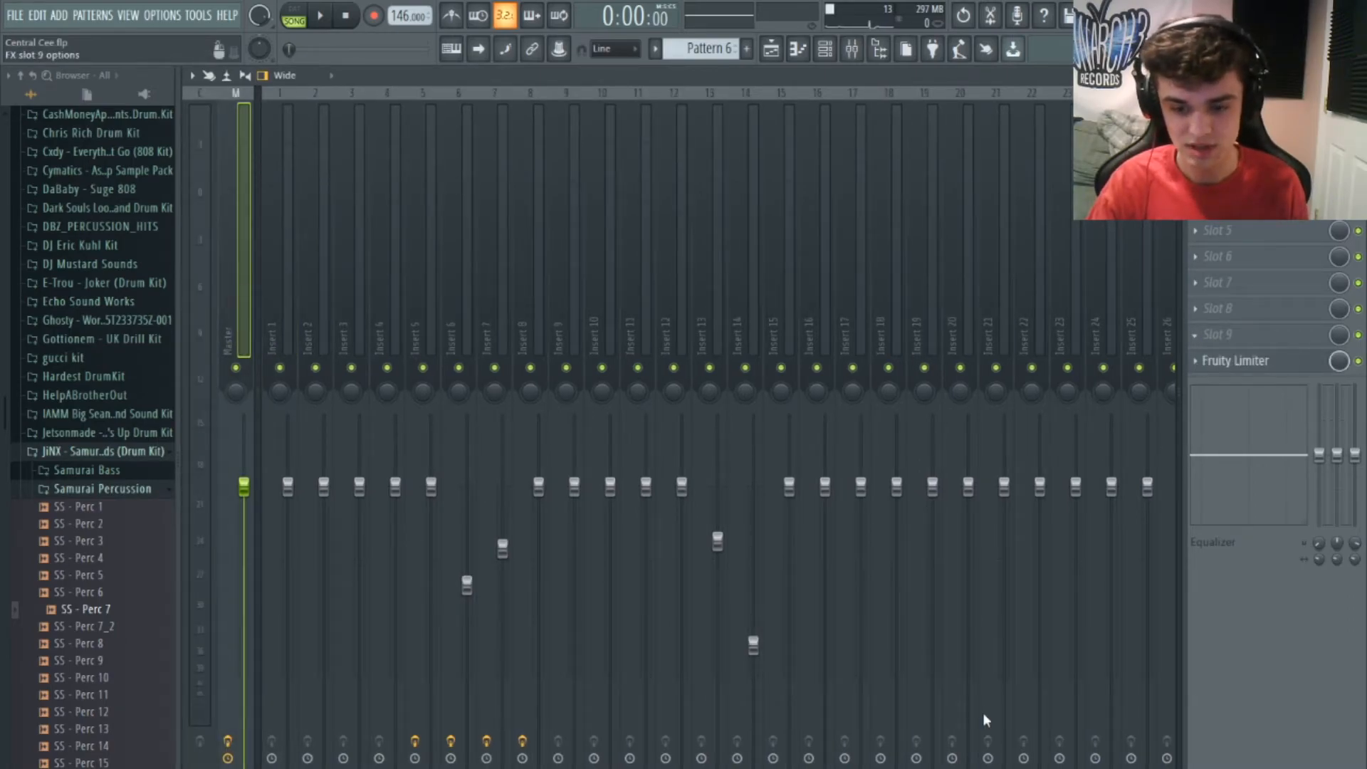
{"action": "left_click", "coordinate": [787, 49]}
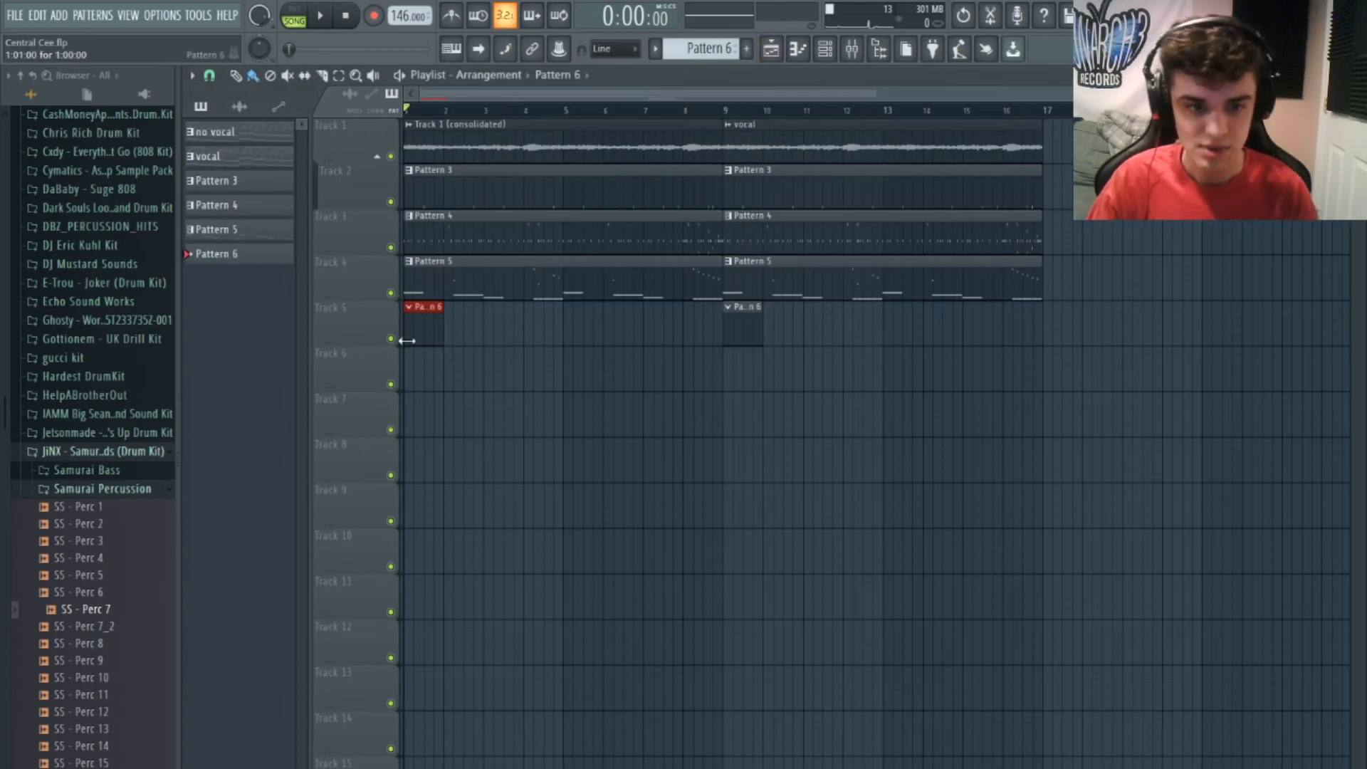
Place [GHOSTY] VISA kick hits on steps 1, 25 and 33 of Pattern 6 while checking them against the playback
{"action": "left_click", "coordinate": [856, 49]}
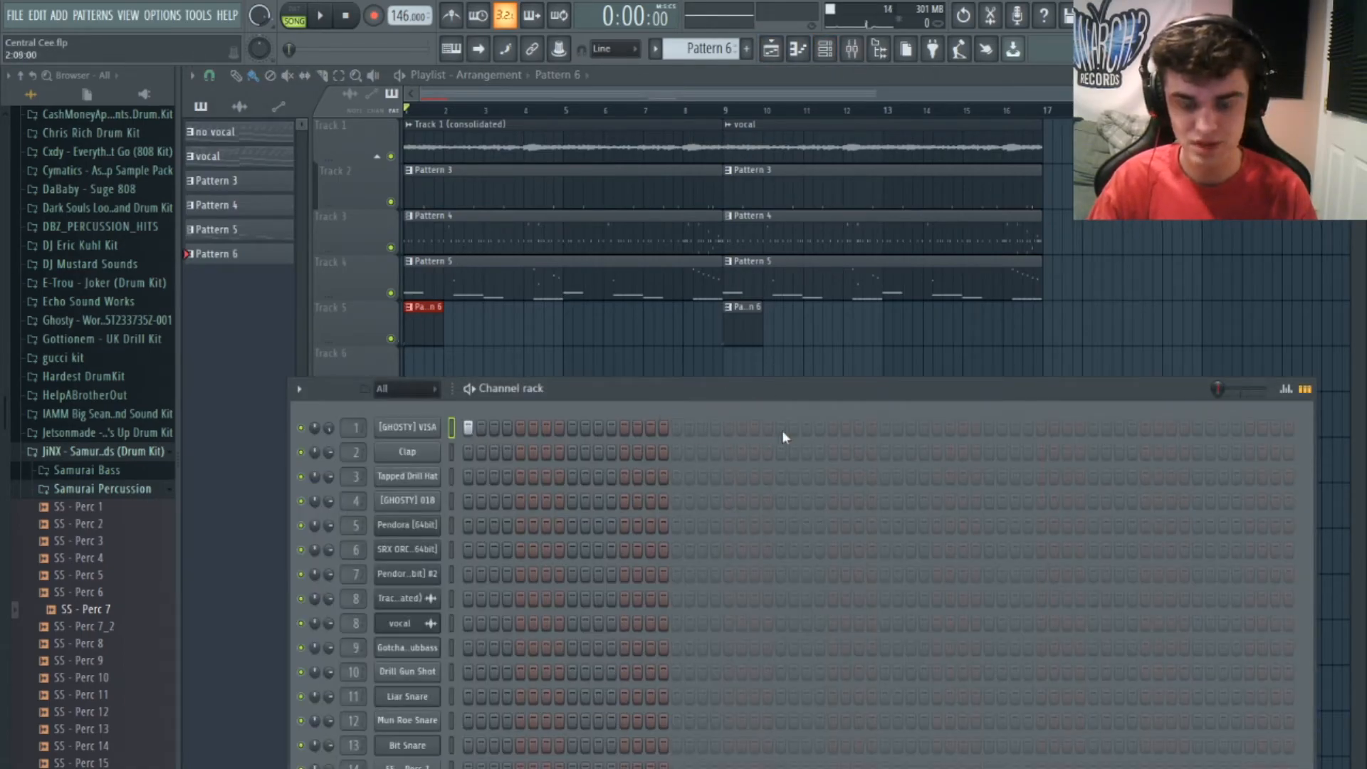
{"action": "key", "text": "space"}
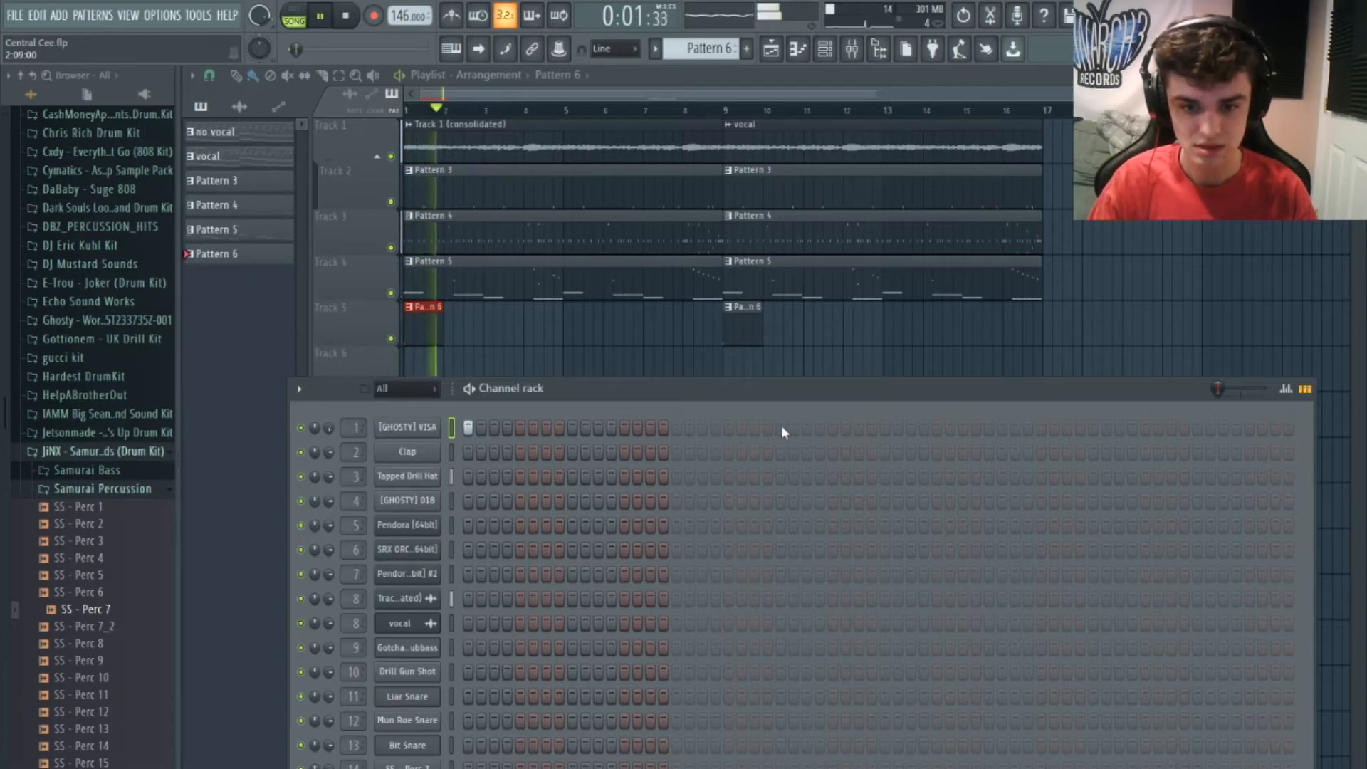
{"action": "left_click", "coordinate": [780, 428]}
{"action": "left_click", "coordinate": [884, 428]}
{"action": "key", "text": "space"}
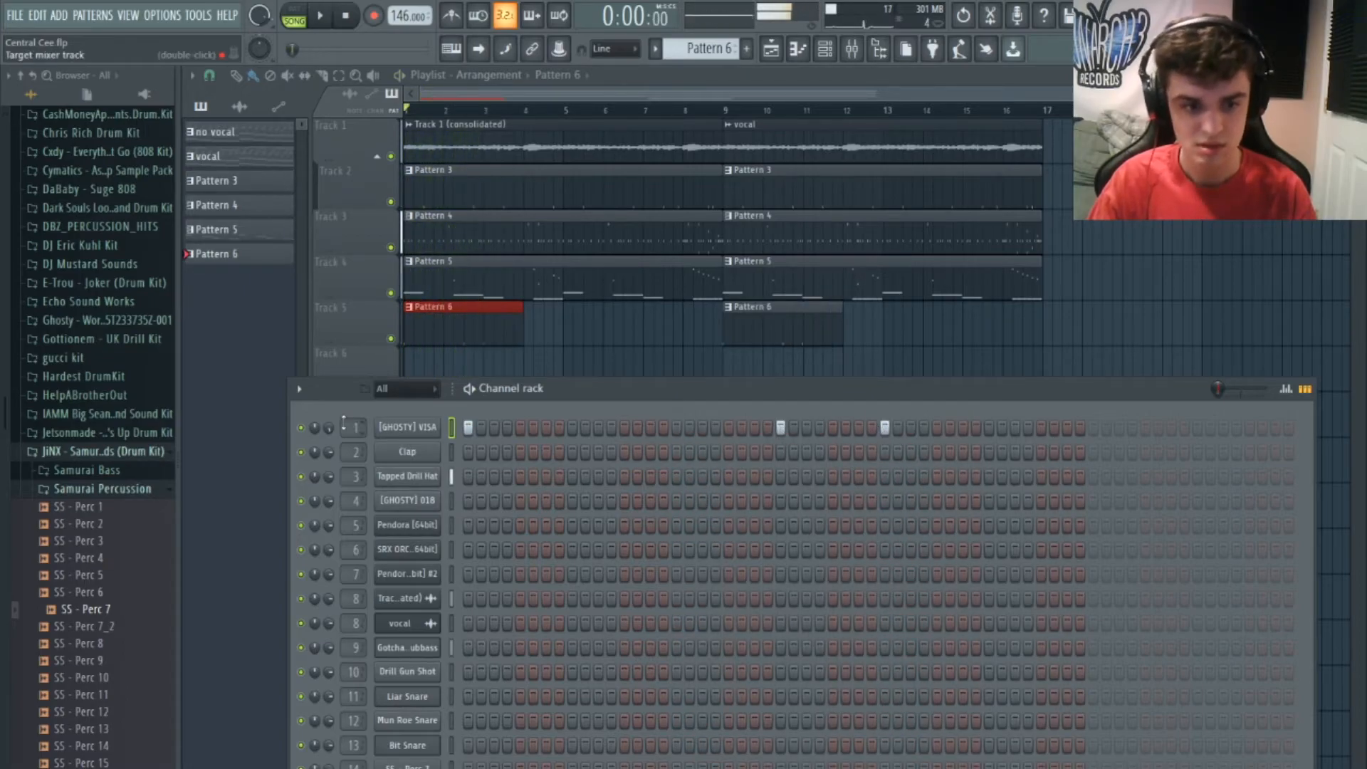
Play the song and add [GHOSTY] VISA kick hits on steps 53, 57 and 61 of Pattern 6
{"action": "key", "text": "space"}
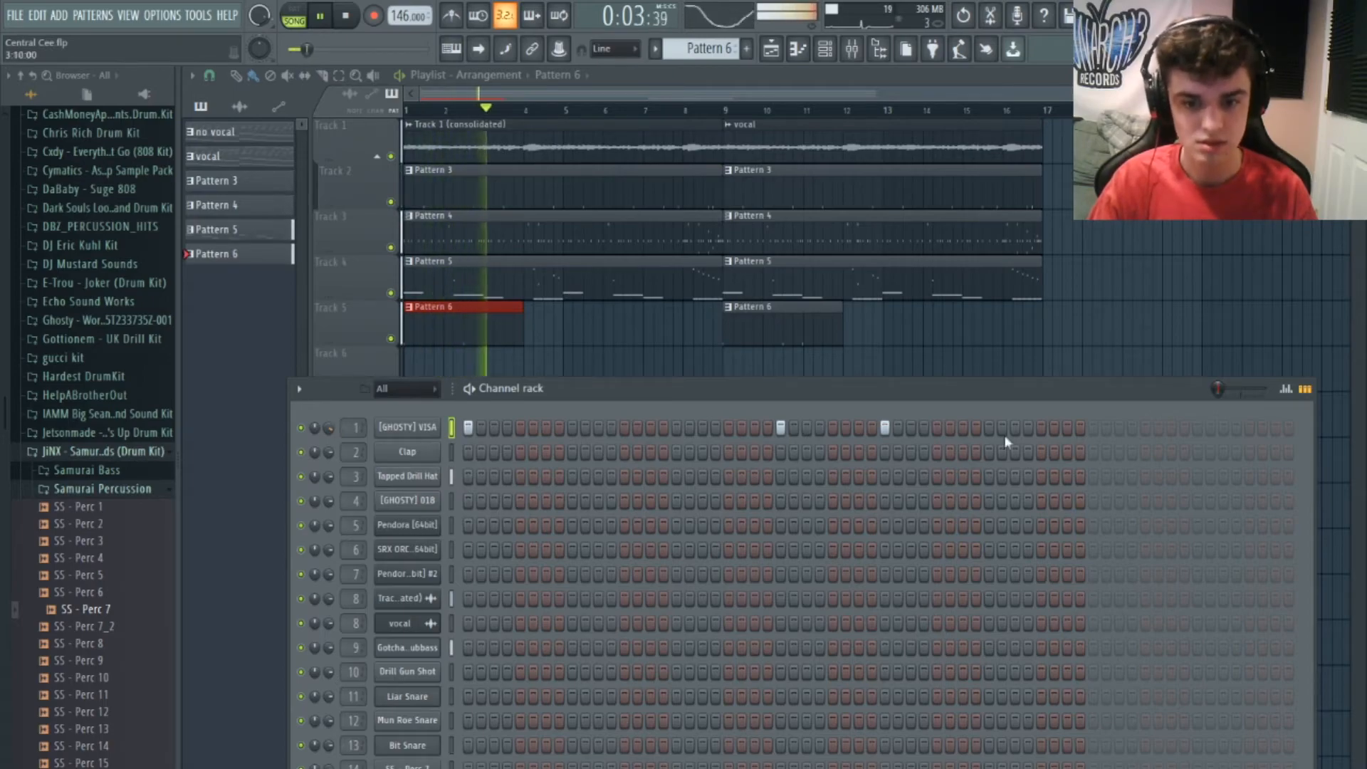
{"action": "left_click", "coordinate": [1145, 427]}
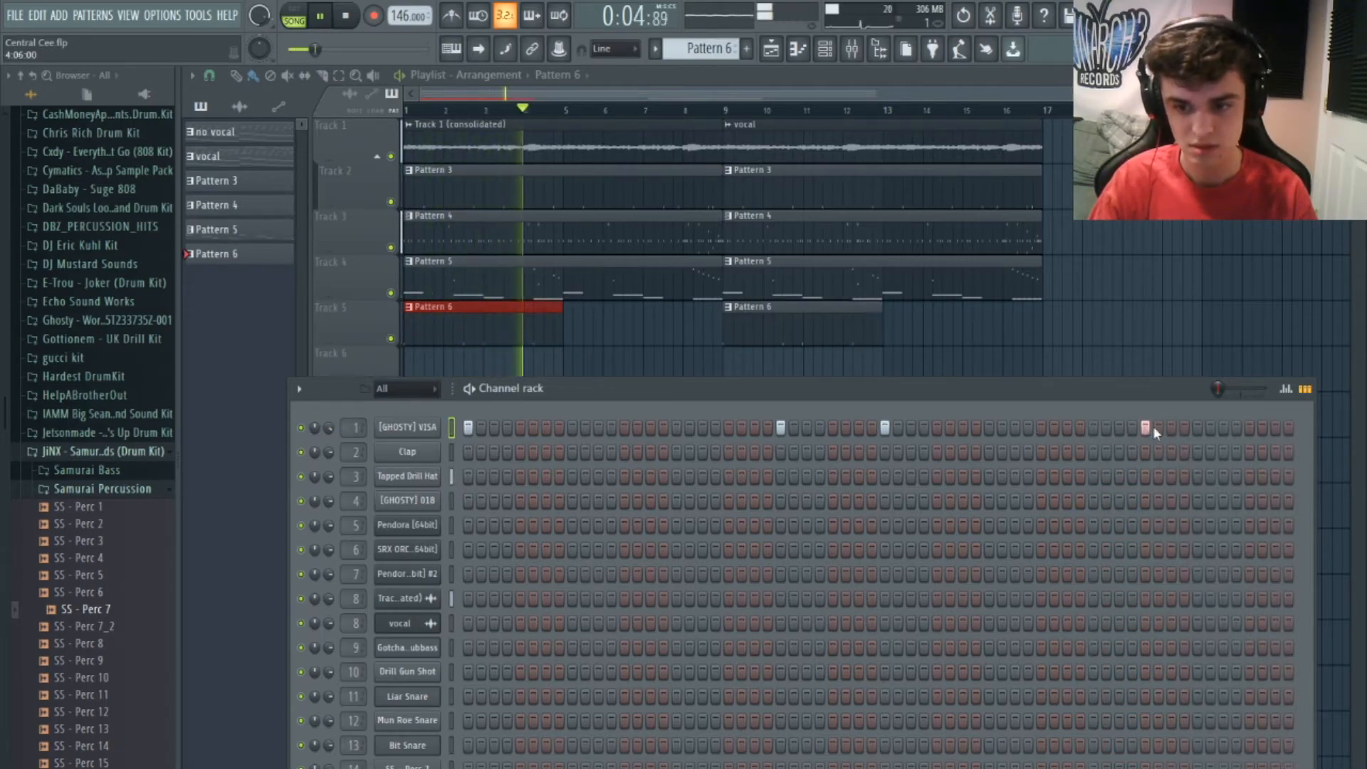
{"action": "left_click", "coordinate": [1197, 427]}
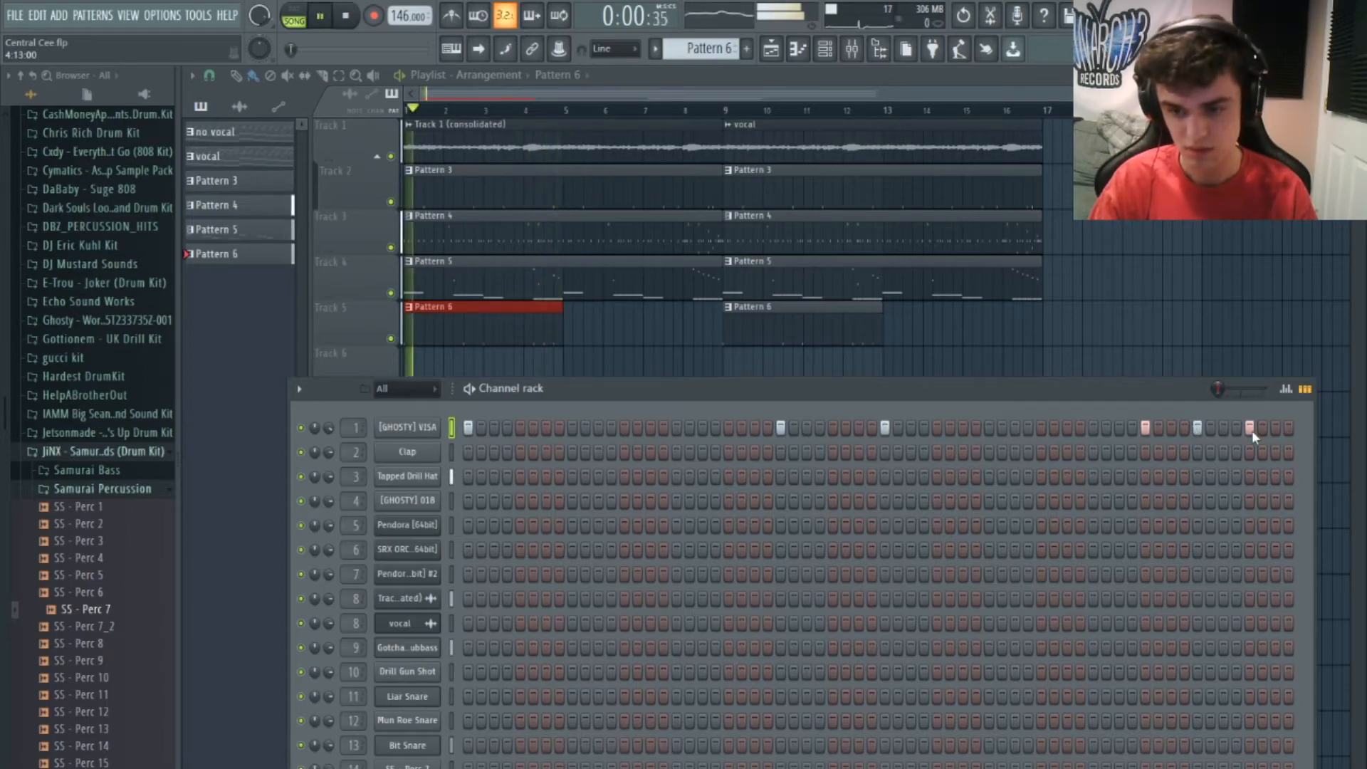
Set bar 4's last kick hit on step 15 and duplicate the four bars of kicks into bars 5 to 8
{"action": "double_click", "coordinate": [488, 319]}
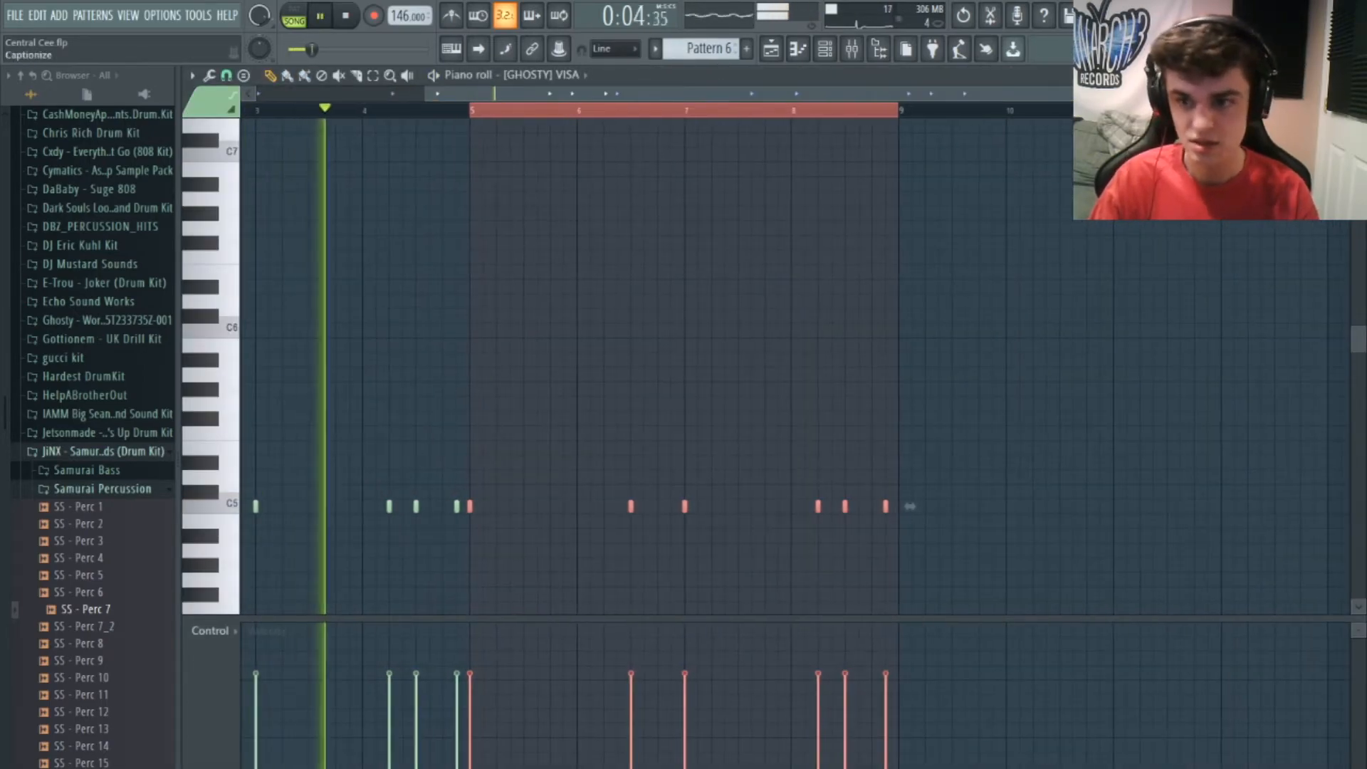
{"action": "left_click_drag", "start_coordinate": [1344, 94], "coordinate": [840, 97]}
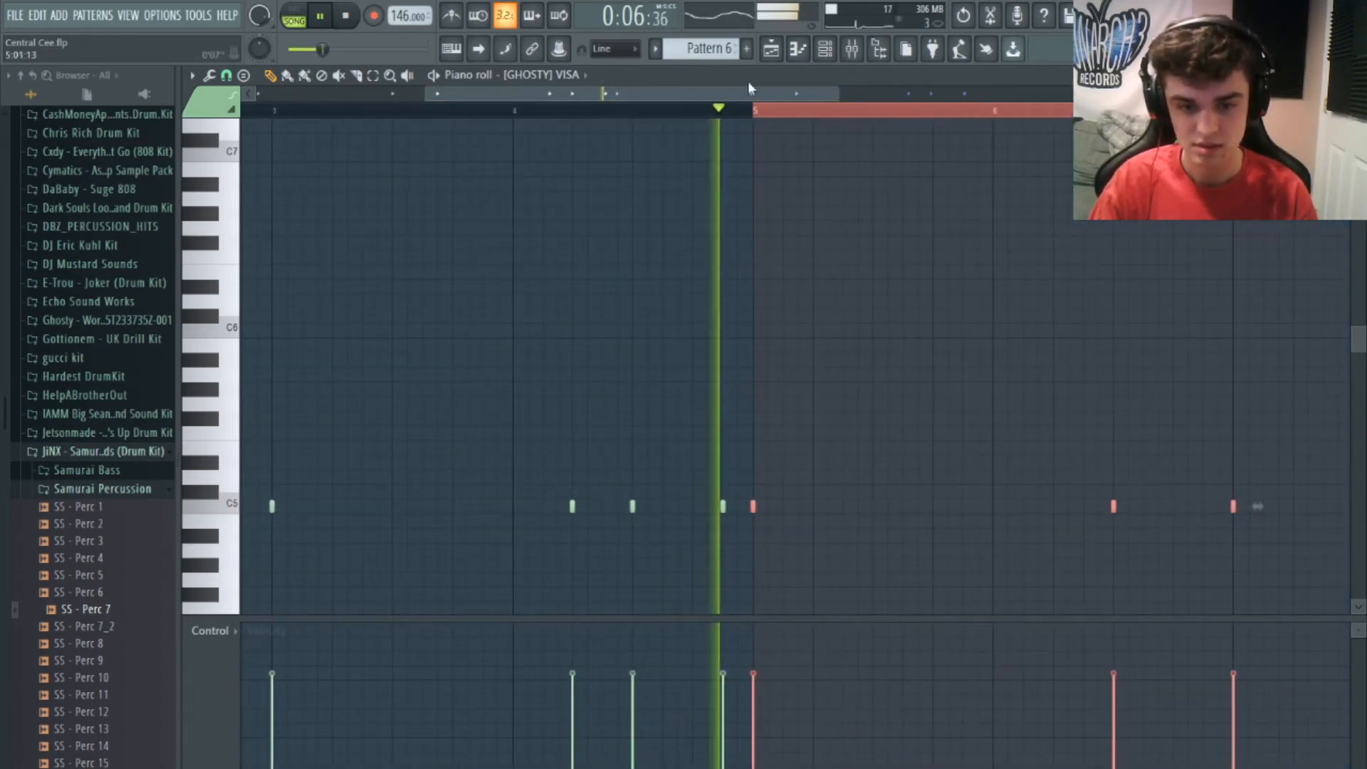
{"action": "left_click_drag", "start_coordinate": [745, 91], "coordinate": [983, 159]}
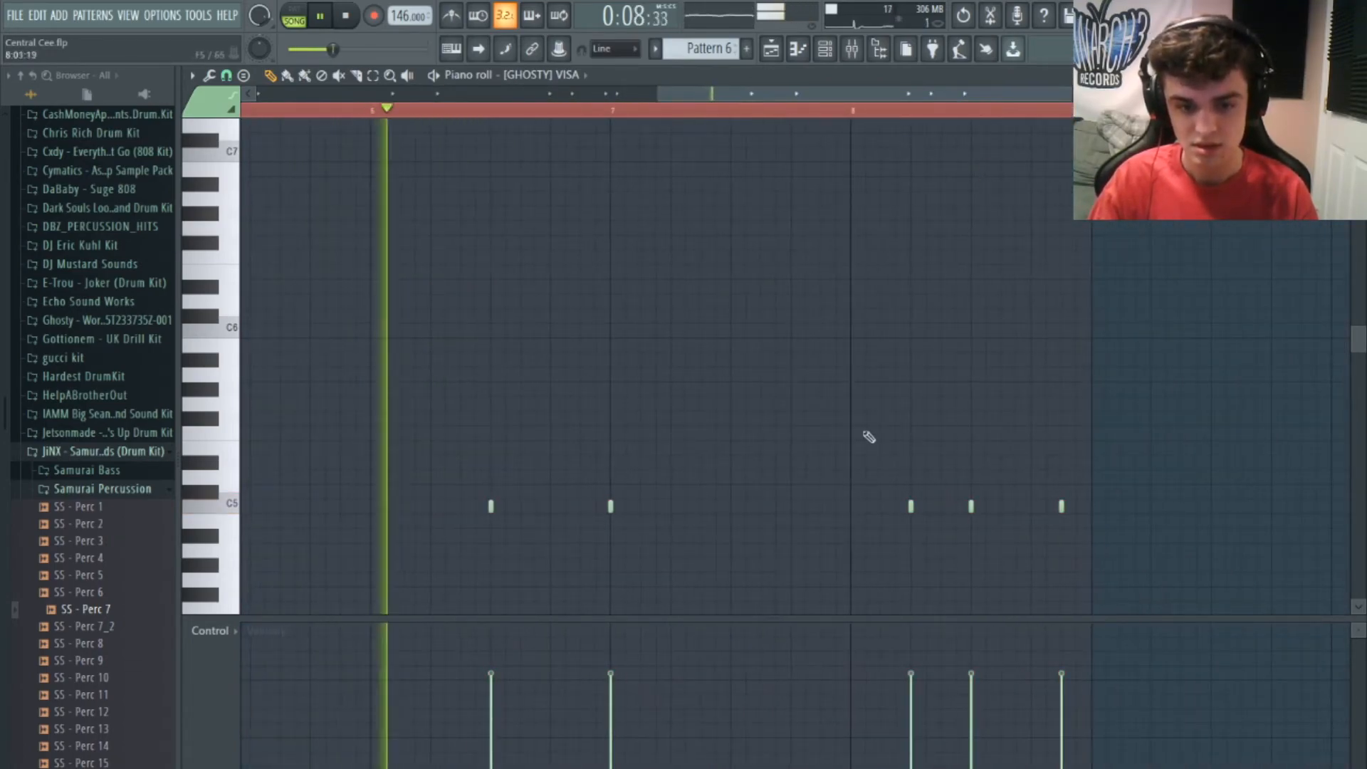
Add a C5 kick hit on step 5 of bar 6 and play back from the start of that bar
{"action": "key", "text": "space"}
{"action": "left_click", "coordinate": [430, 506]}
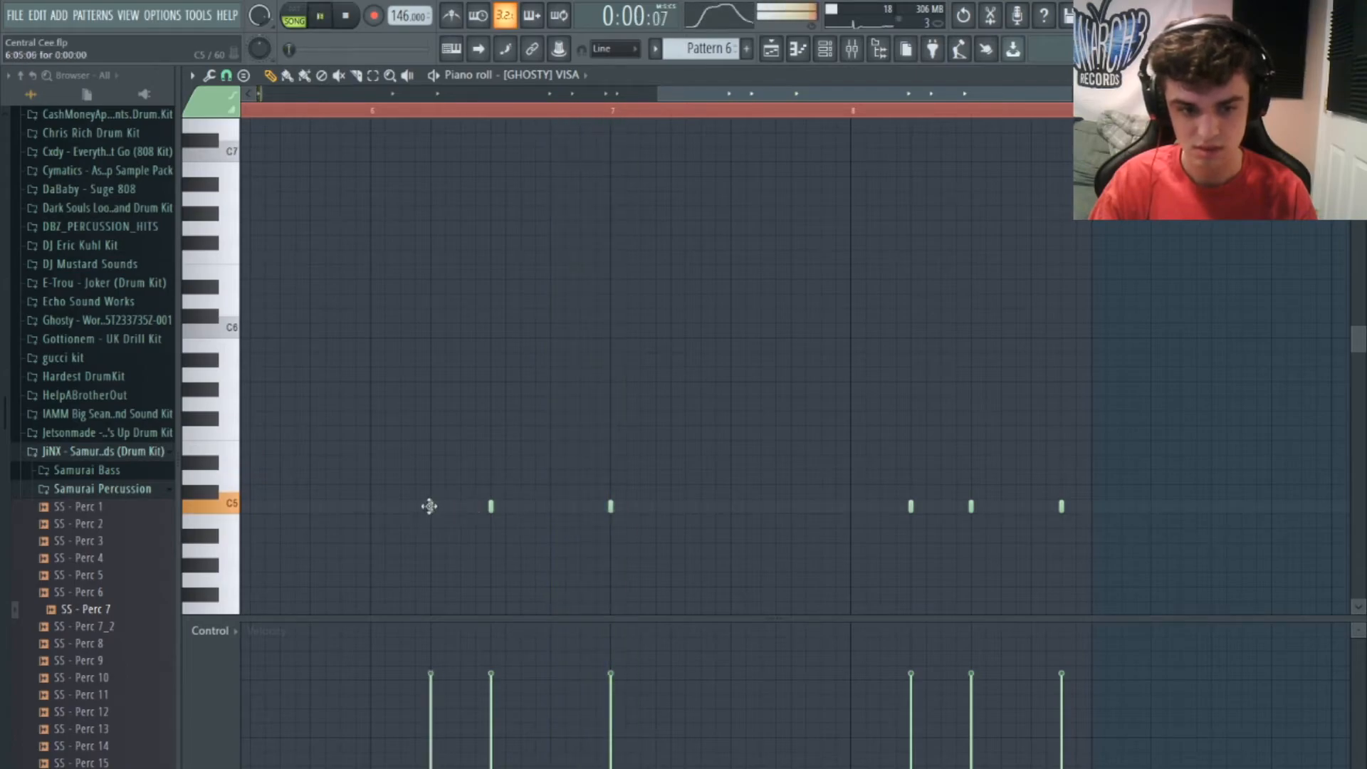
{"action": "key", "text": "space"}
{"action": "left_click", "coordinate": [366, 124]}
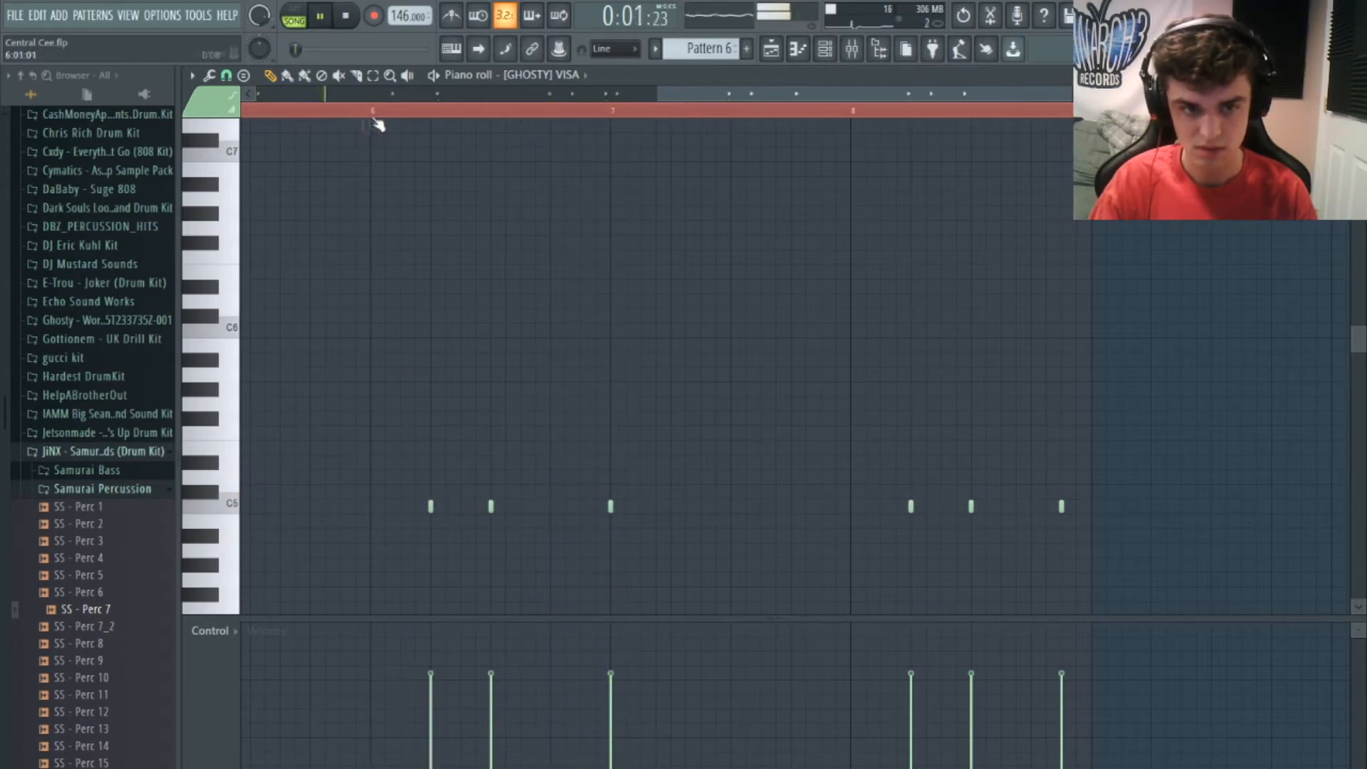
{"action": "left_click", "coordinate": [373, 113]}
Add a C5 kick hit on step 7 of bar 8, remove the extra hit on step 16, and play the bar back
{"action": "left_click_drag", "start_coordinate": [800, 96], "coordinate": [833, 99]}
{"action": "left_click", "coordinate": [740, 506]}
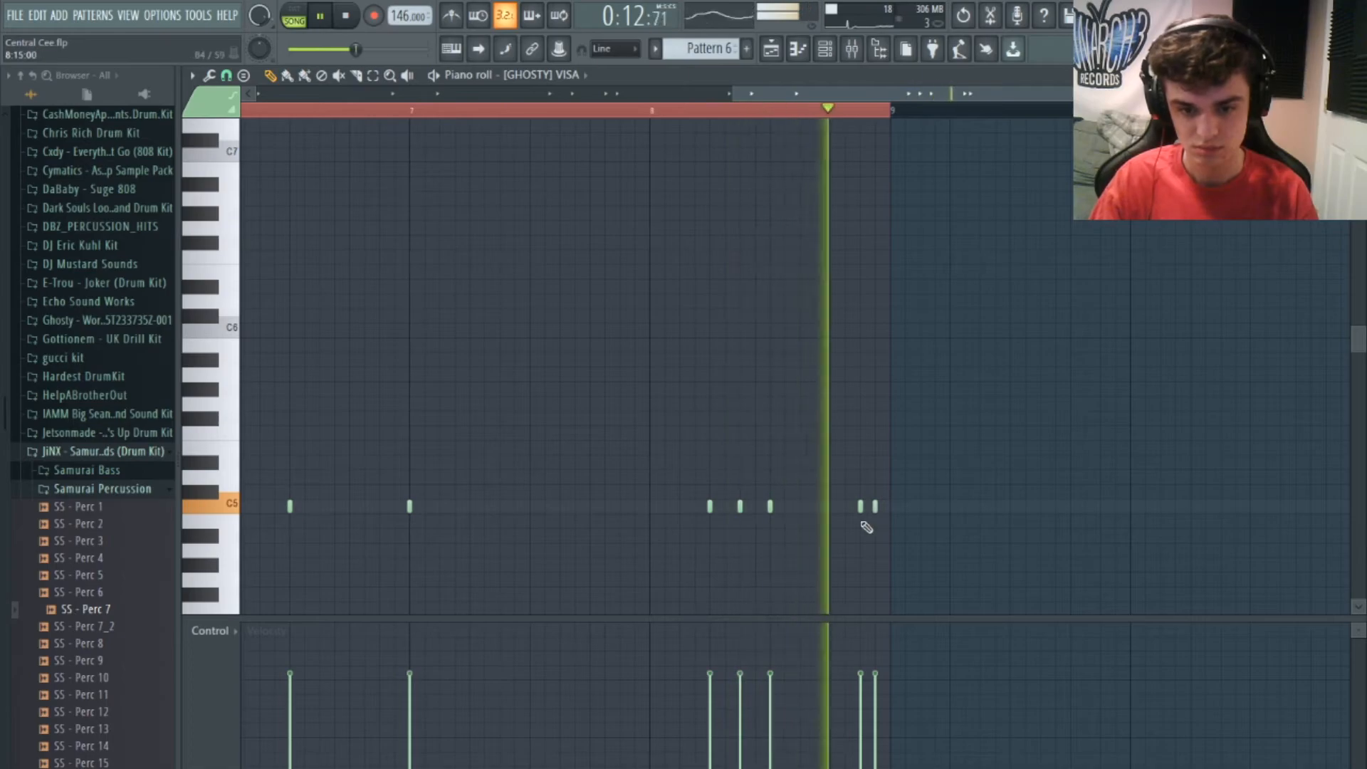
{"action": "right_click", "coordinate": [875, 506]}
{"action": "left_click", "coordinate": [684, 106]}
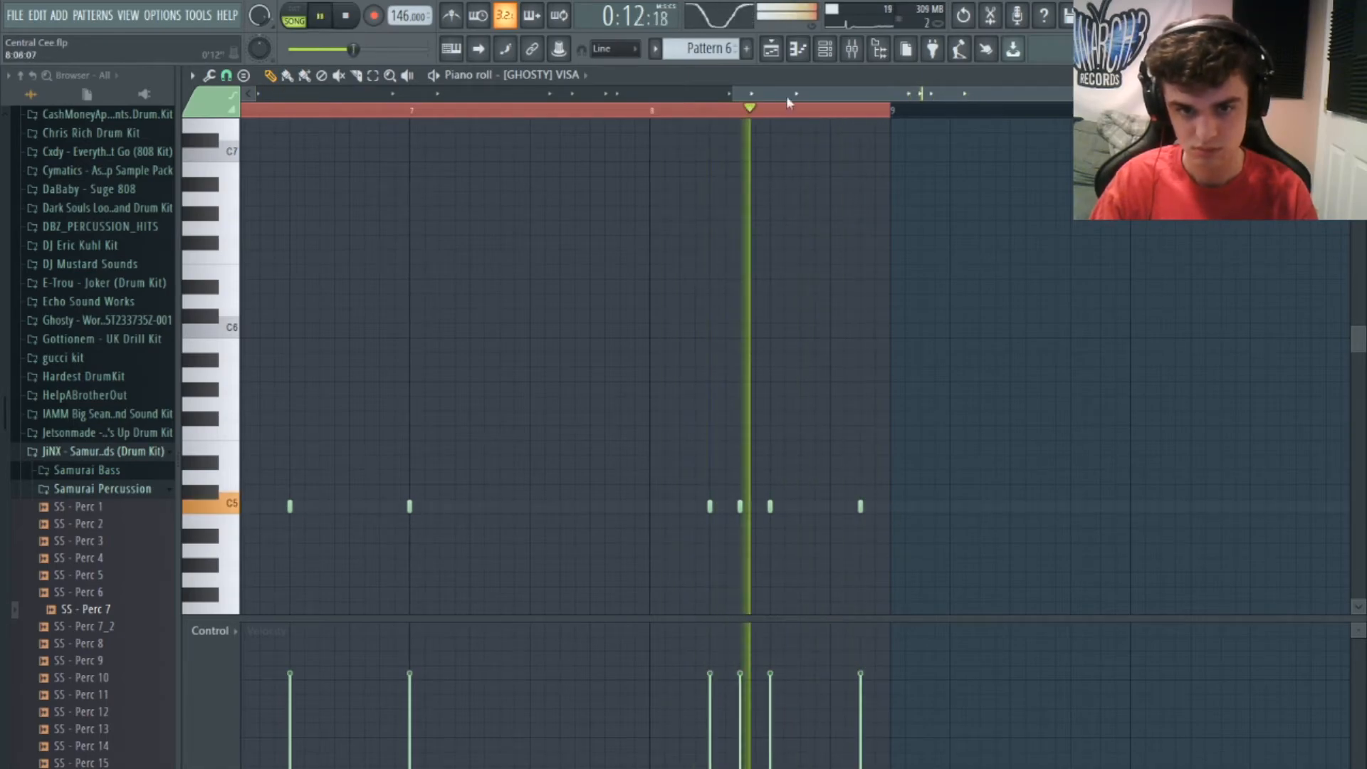
{"action": "key", "text": "space"}
Audition the kick and add a Fruity Compressor with an 11.9:1 ratio to its mixer track, Insert 1
{"action": "left_click", "coordinate": [852, 50]}
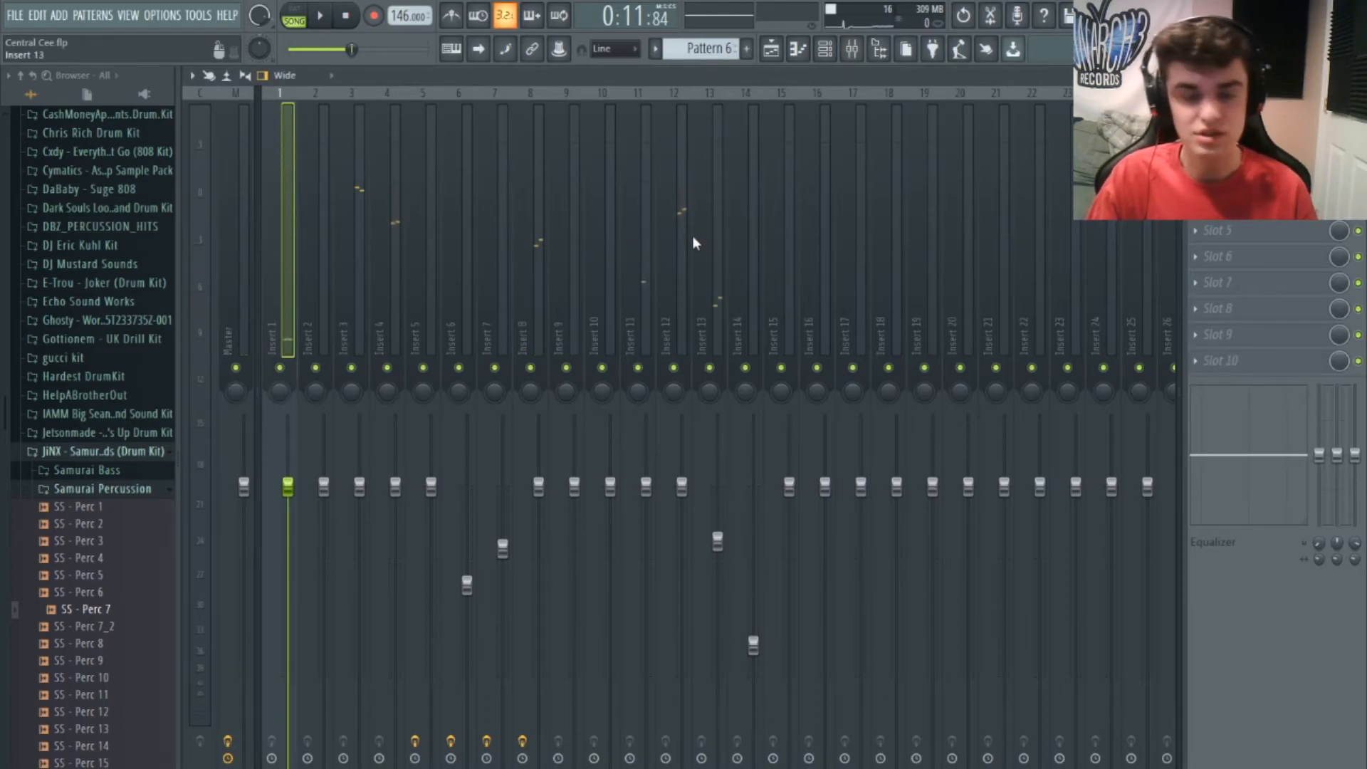
{"action": "key", "text": "z"}
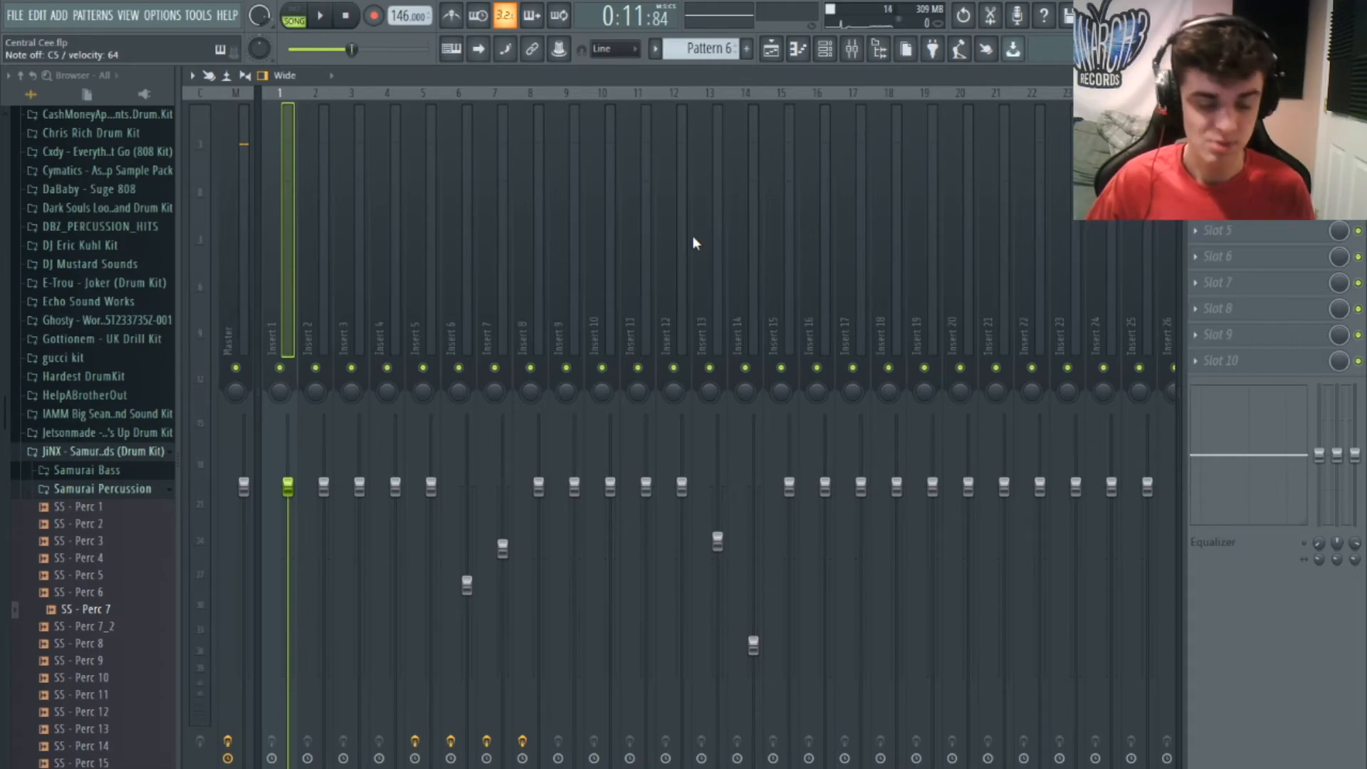
{"action": "key", "text": "z"}
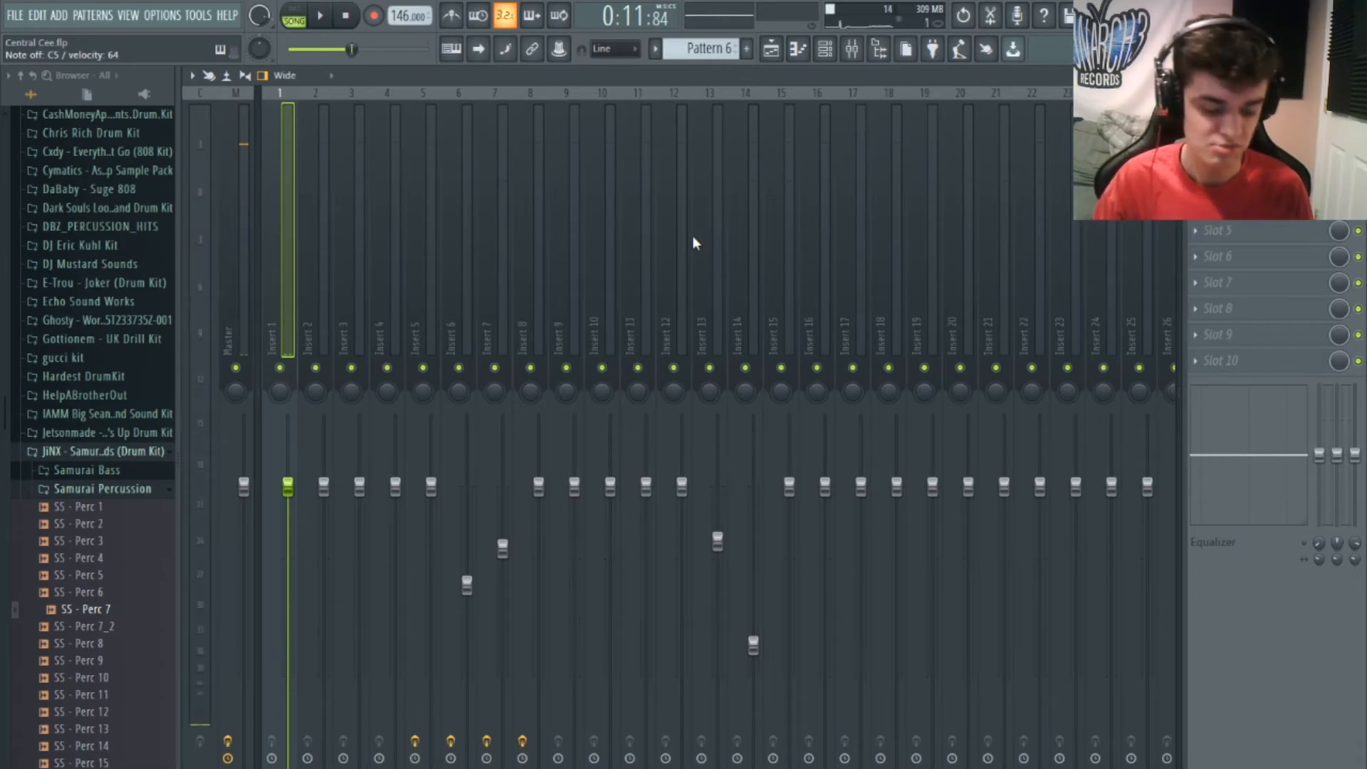
{"action": "key", "text": "z"}
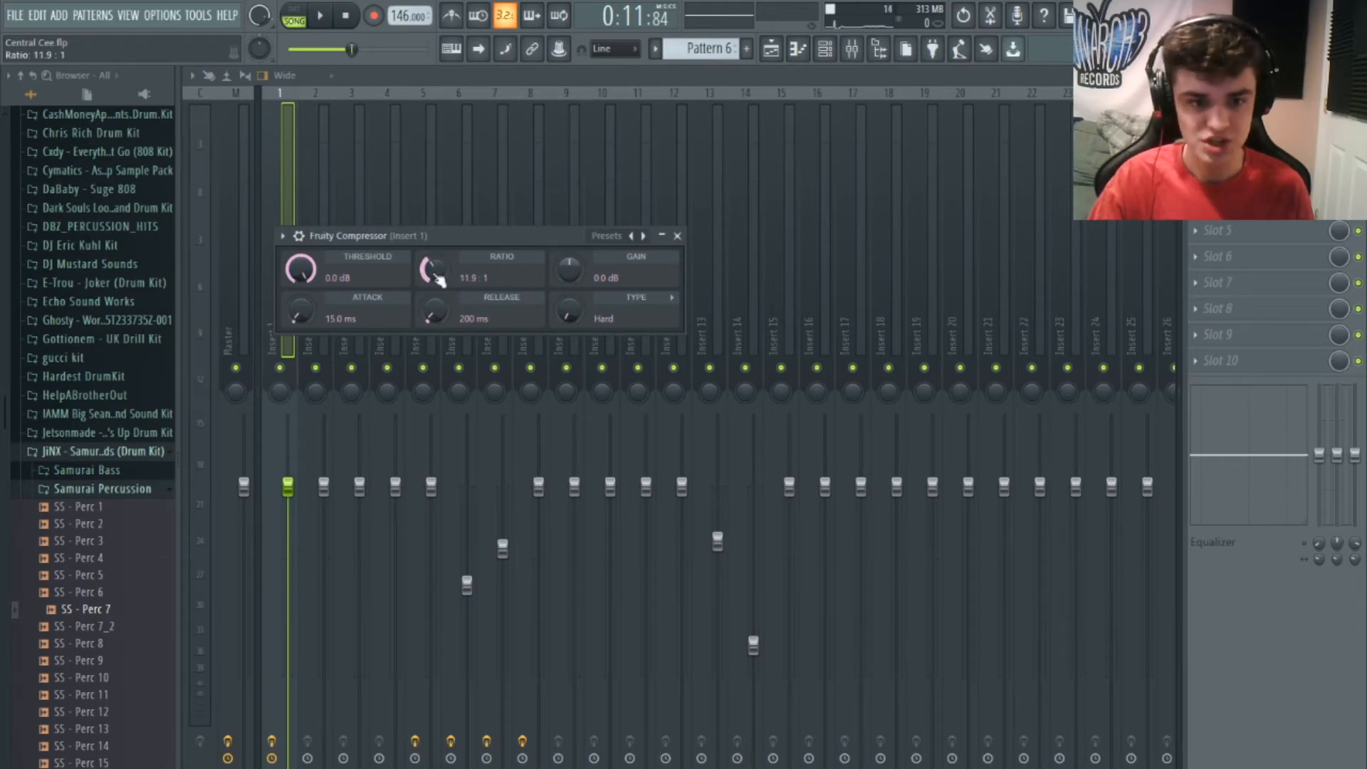
Raise the kick's Insert 1 fader to about 2.3 dB, review its Fruity Compressor, and trim the fader slightly
{"action": "left_click_drag", "start_coordinate": [289, 490], "coordinate": [289, 461]}
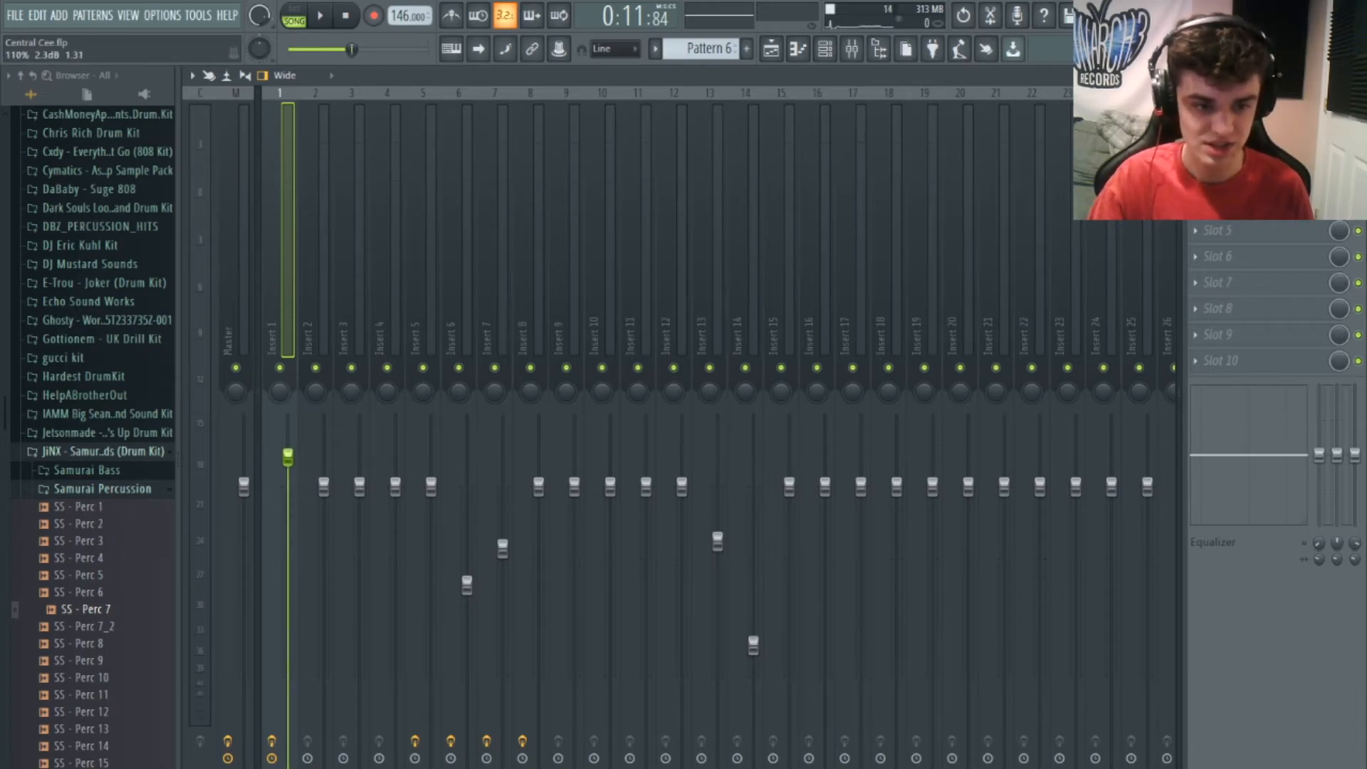
{"action": "left_click", "coordinate": [1245, 126]}
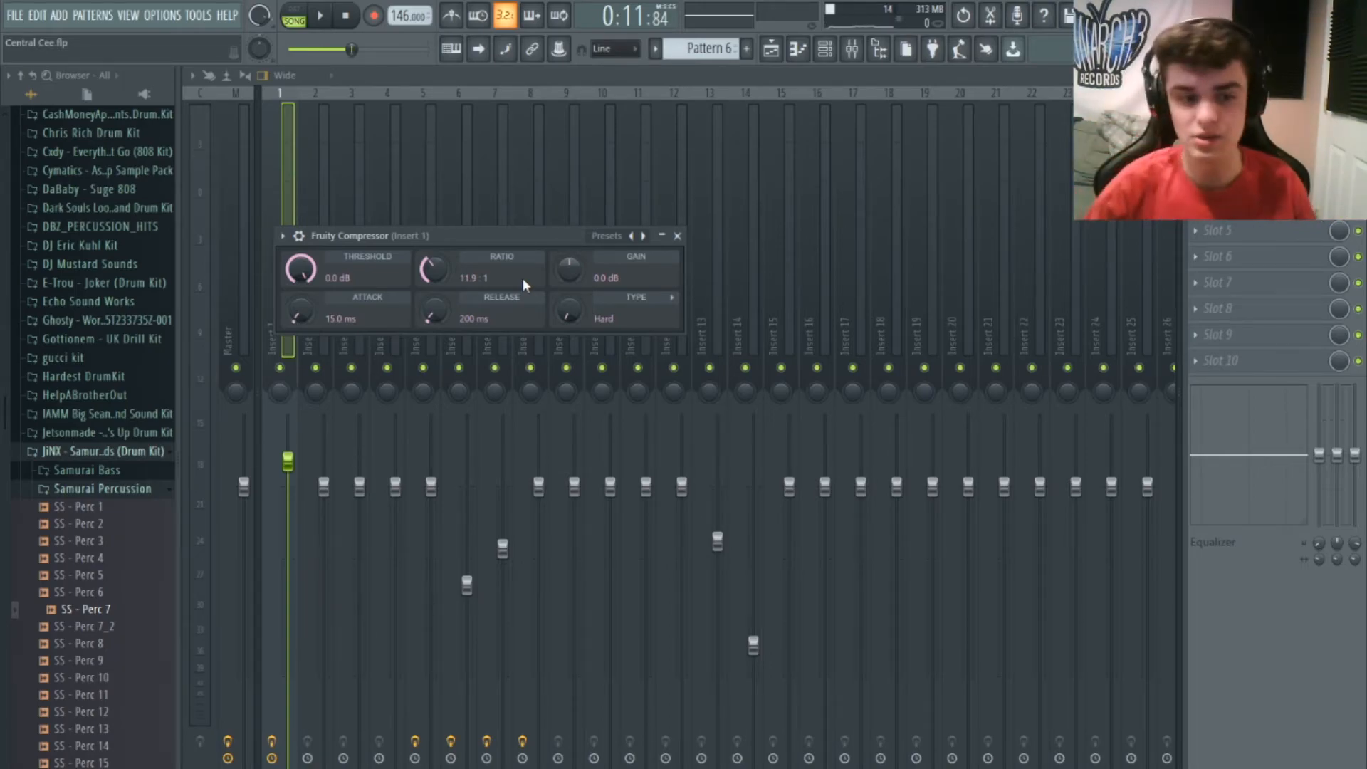
{"action": "left_click_drag", "start_coordinate": [290, 464], "coordinate": [290, 467]}
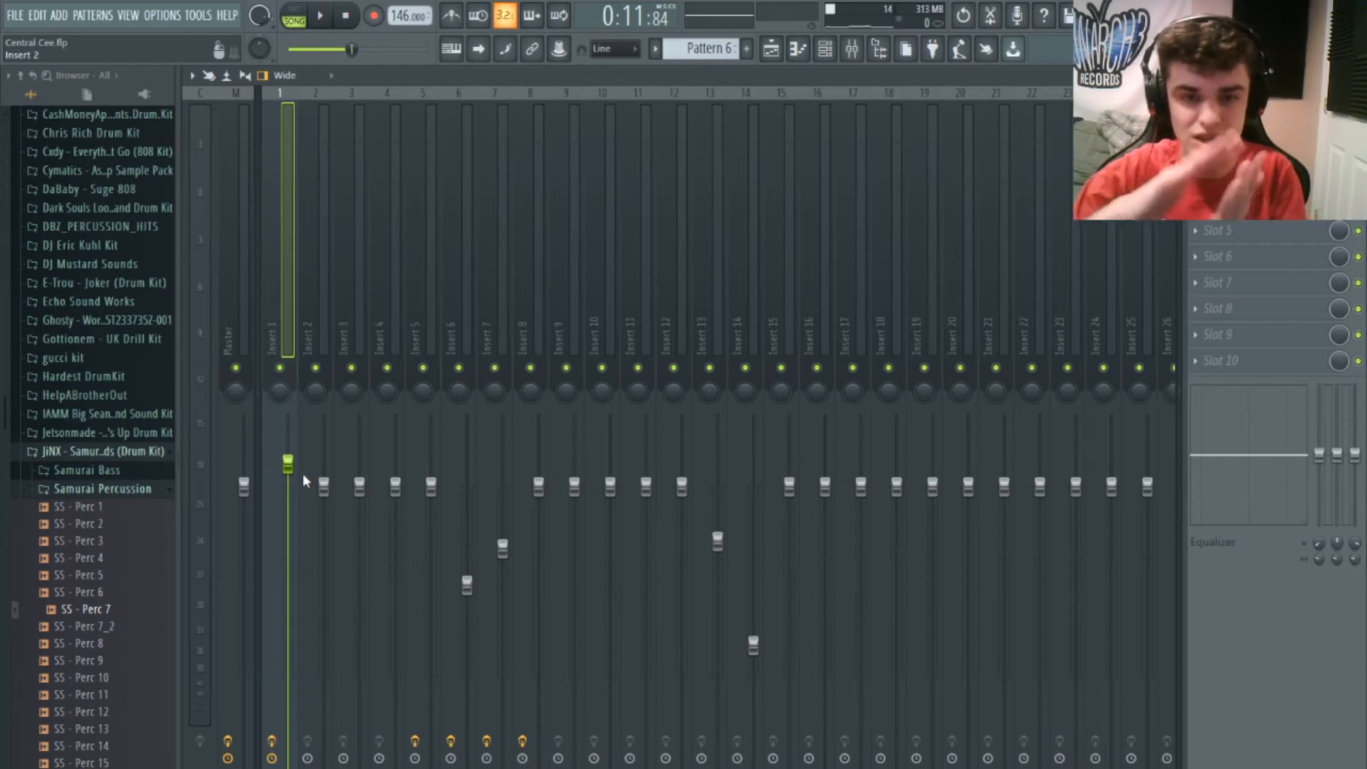
Balance the mix during playback by nudging Insert 1's fader up and lowering Insert 3's, and save the project
{"action": "key", "text": "space"}
{"action": "mouse_move", "coordinate": [291, 467]}
{"action": "left_mouse_down"}
{"action": "mouse_move", "coordinate": [291, 450]}
{"action": "mouse_move", "coordinate": [294, 464]}
{"action": "left_mouse_up"}
{"action": "key", "text": "ctrl+s"}
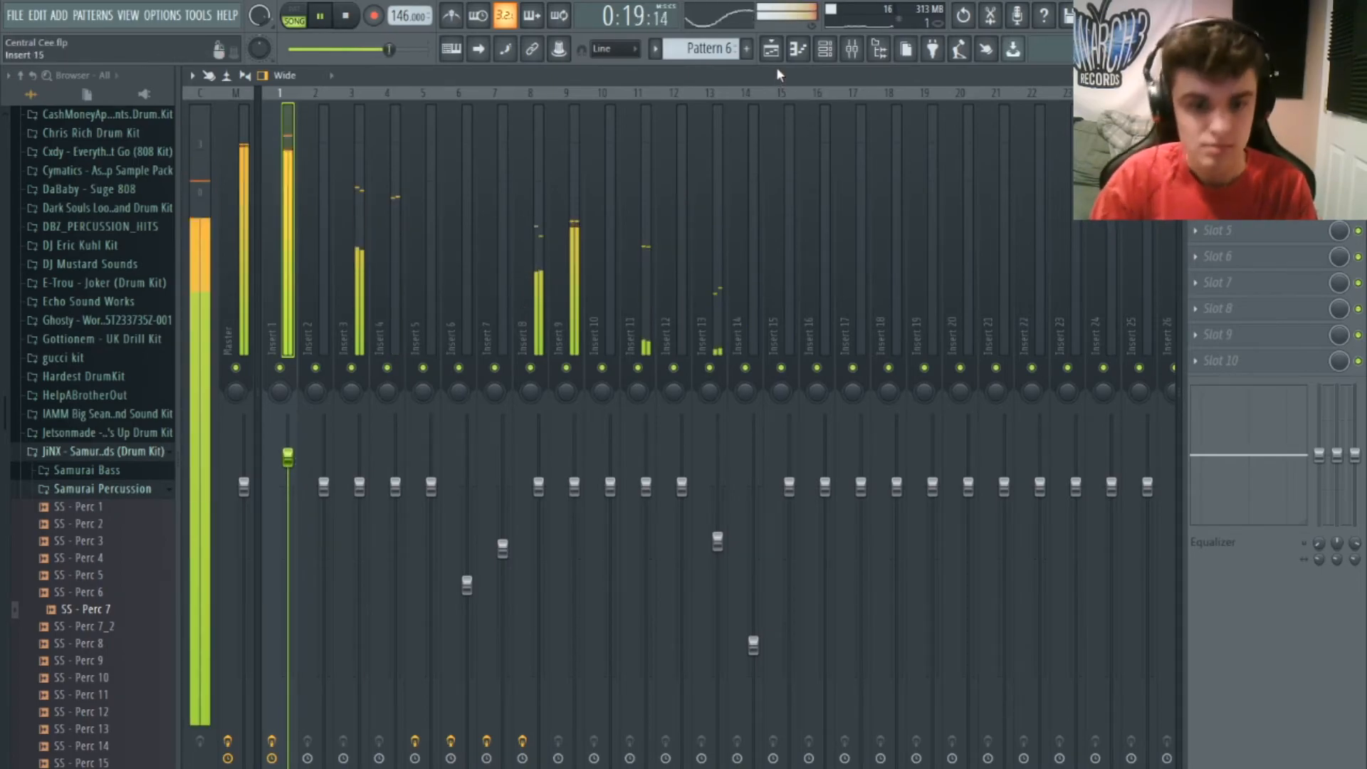
{"action": "left_click_drag", "start_coordinate": [360, 487], "coordinate": [359, 541]}
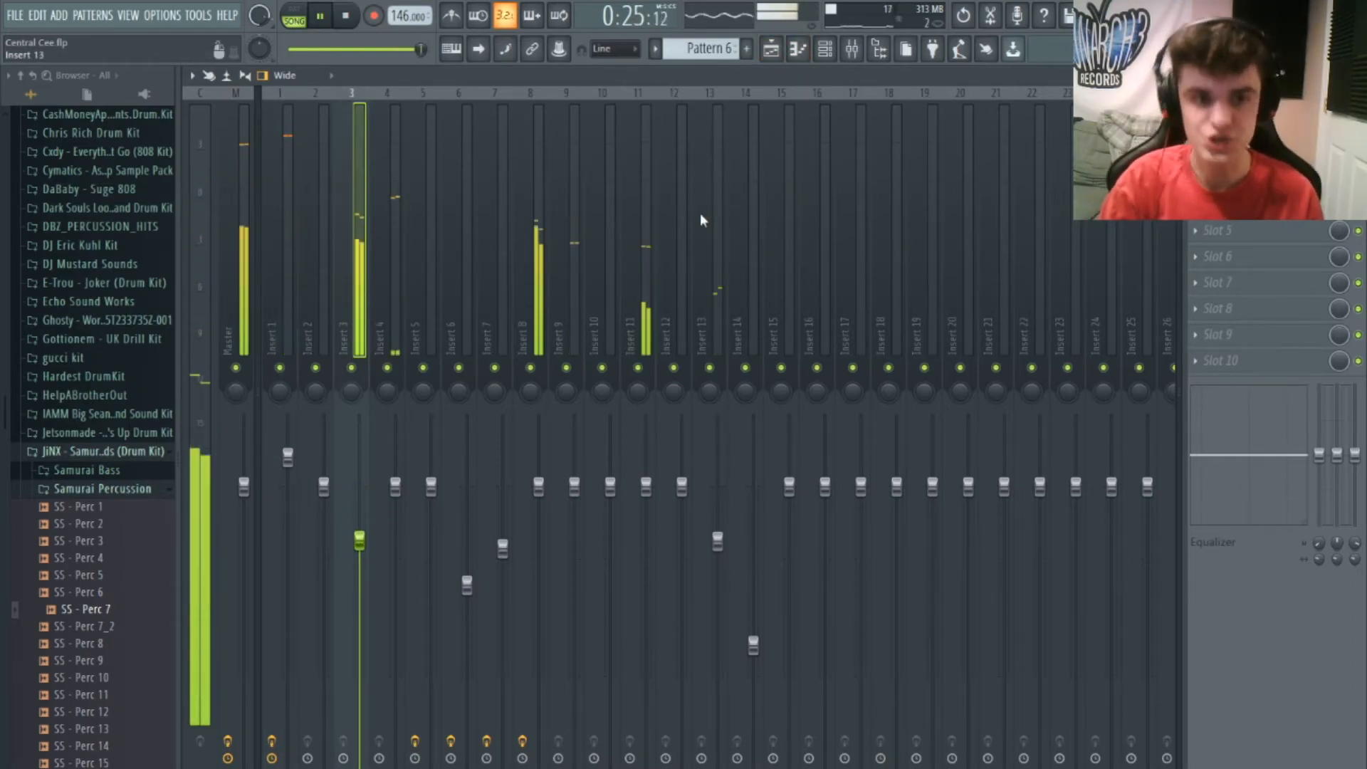
Create Pattern 7, place its clip at the start of Track 6, and stop playback
{"action": "left_click", "coordinate": [770, 57]}
{"action": "left_click", "coordinate": [823, 57]}
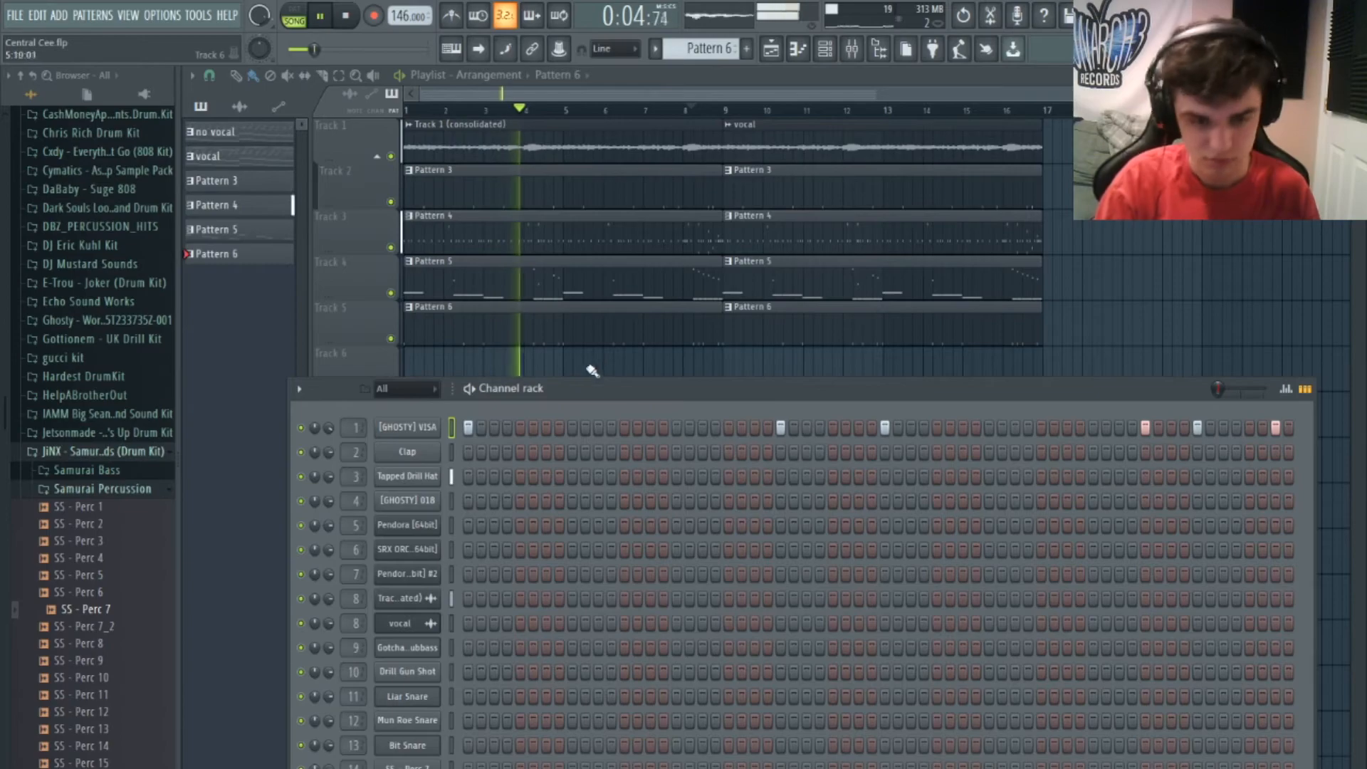
{"action": "key", "text": "F6"}
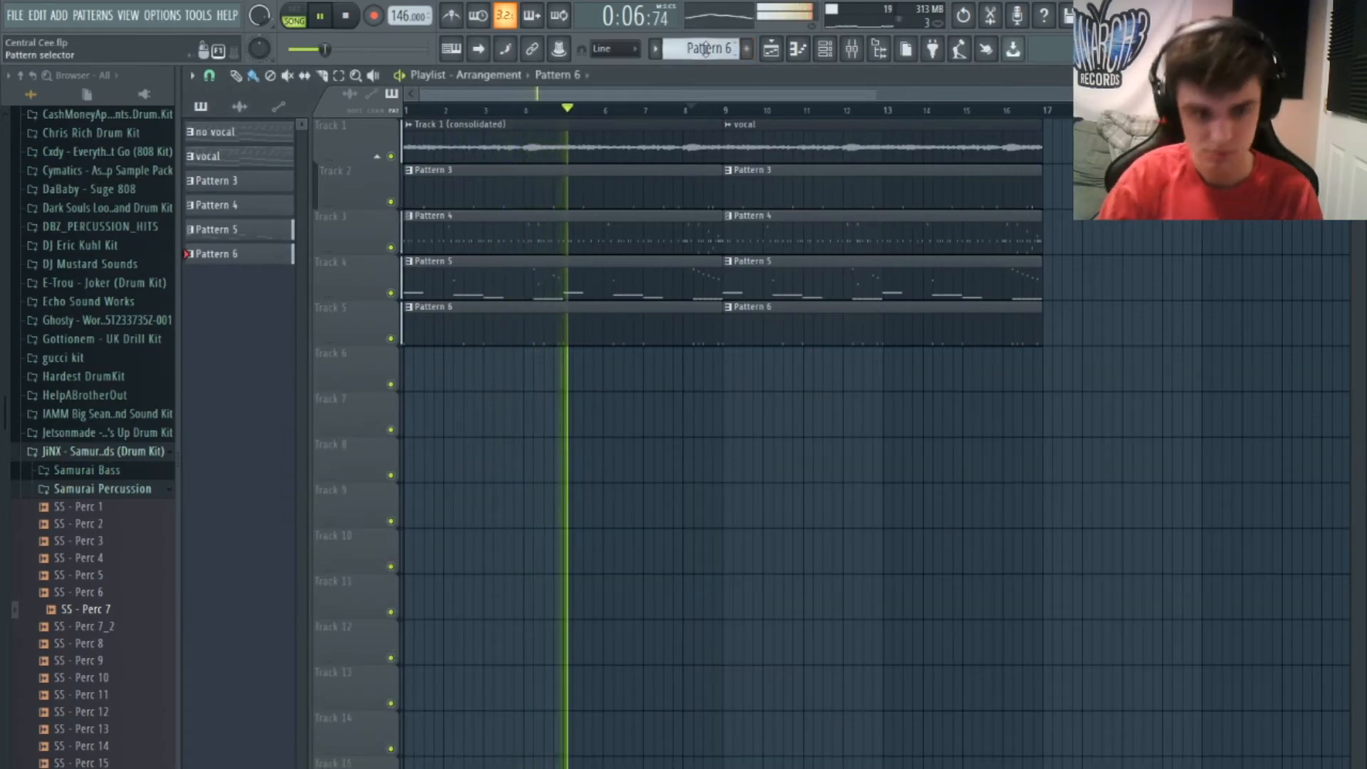
{"action": "scroll", "coordinate": [705, 48], "scroll_direction": "up", "scroll_amount": 1}
{"action": "left_click_drag", "start_coordinate": [479, 371], "coordinate": [345, 377]}
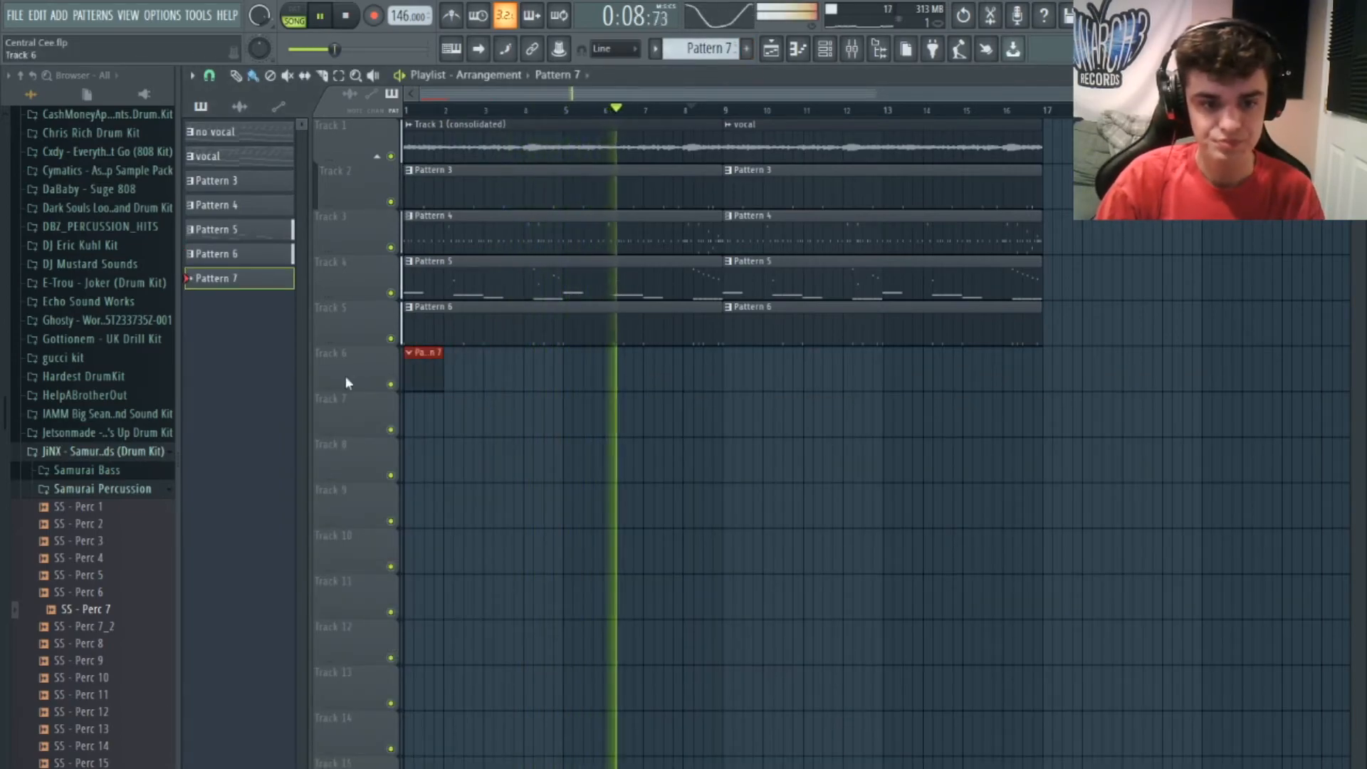
{"action": "key", "text": "space"}
Program Drill Gun Shot hits on steps 1, 9, 17 and 25 of Pattern 7
{"action": "left_click", "coordinate": [830, 50]}
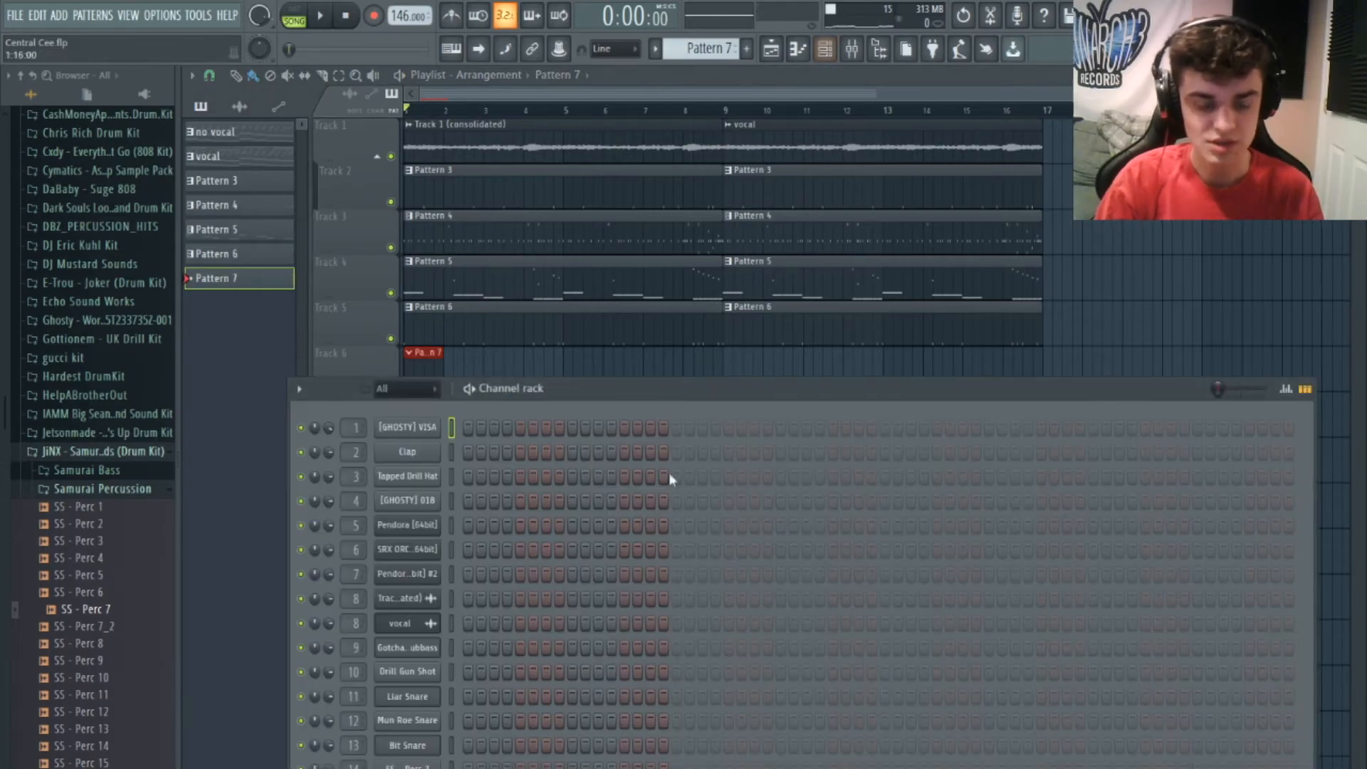
{"action": "left_click", "coordinate": [468, 671]}
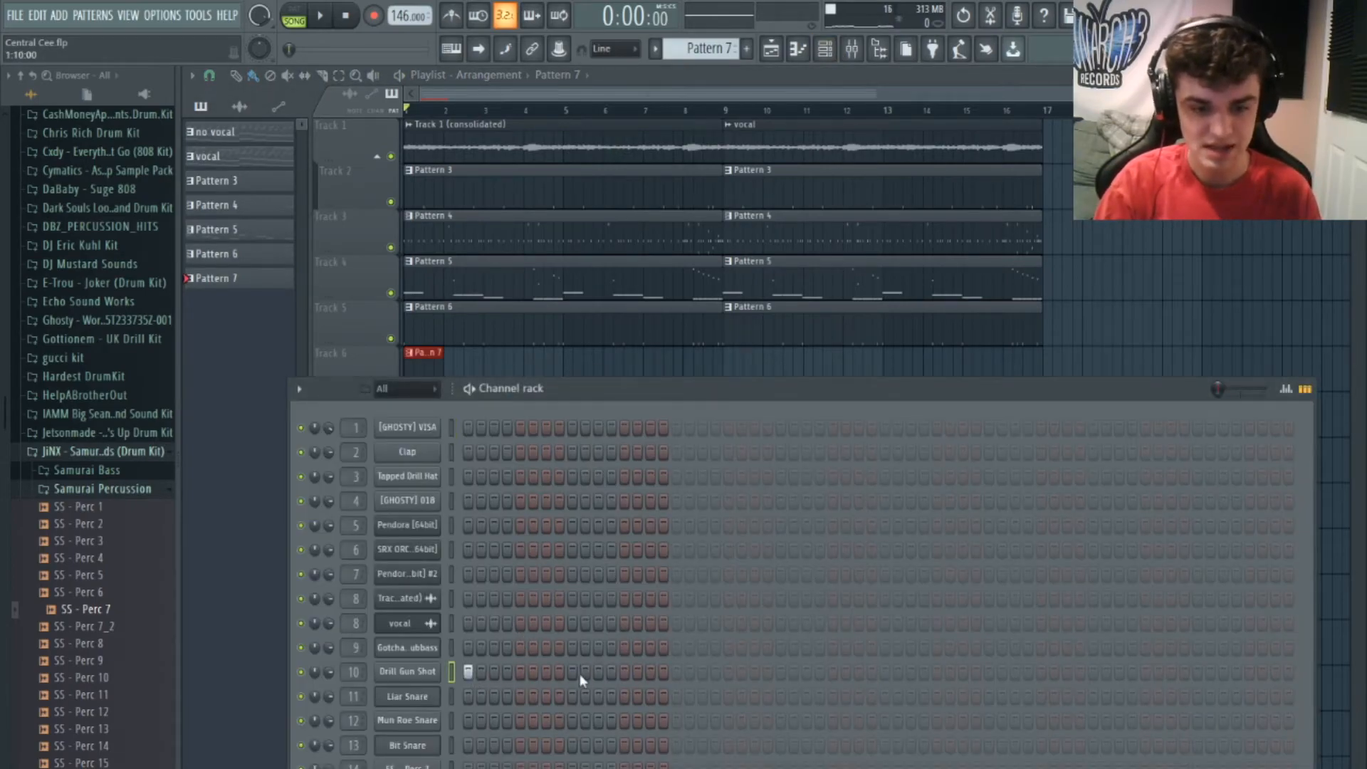
{"action": "left_click", "coordinate": [677, 672]}
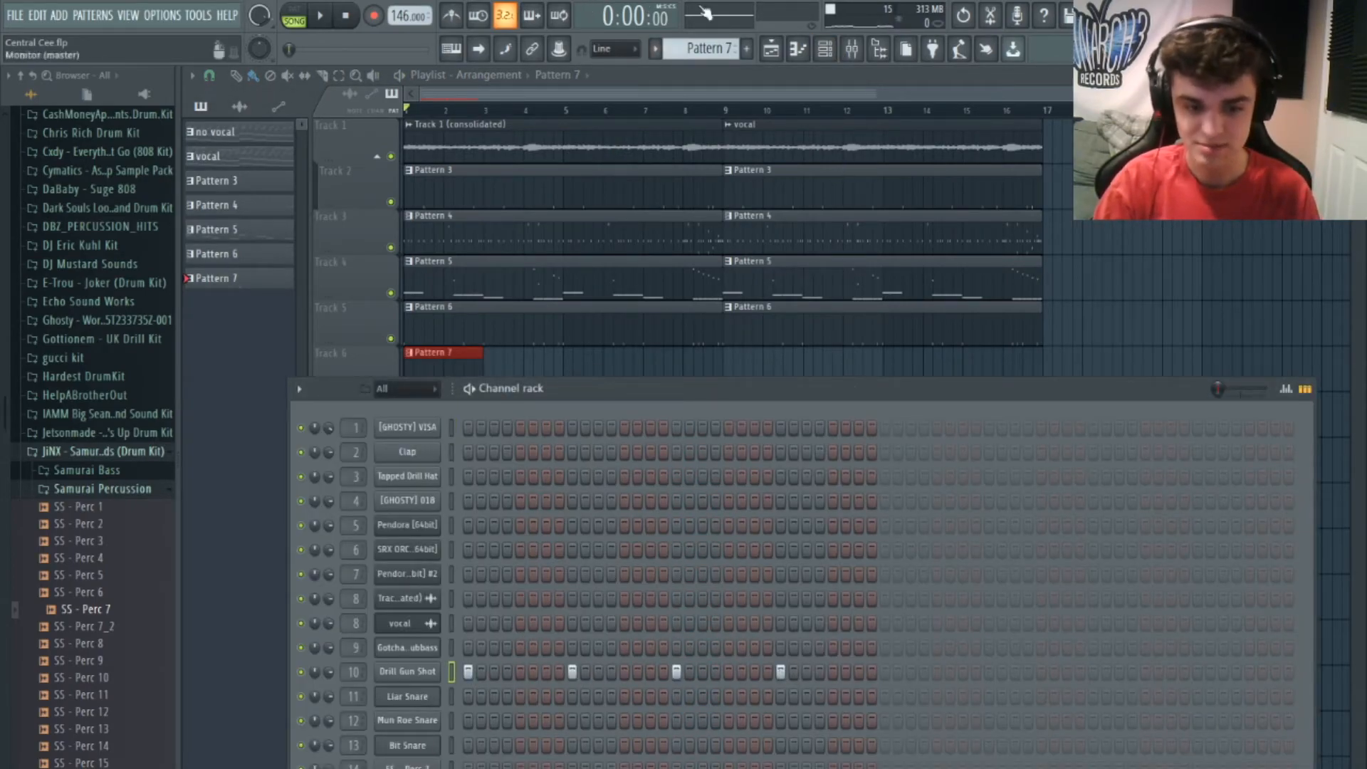
Lower the velocities of the last three gun shot hits, setting the second hit to about 53%
{"action": "left_click", "coordinate": [798, 49]}
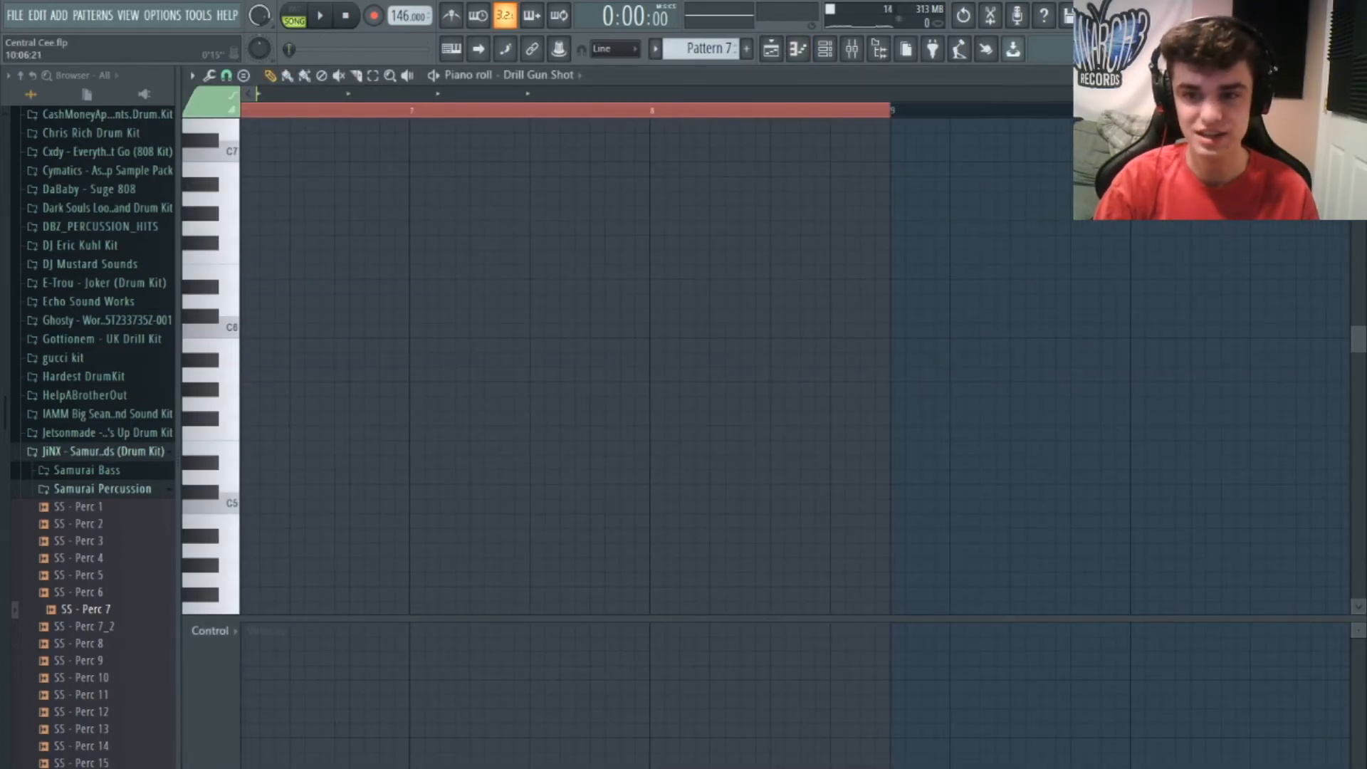
{"action": "left_click_drag", "start_coordinate": [362, 705], "coordinate": [370, 730]}
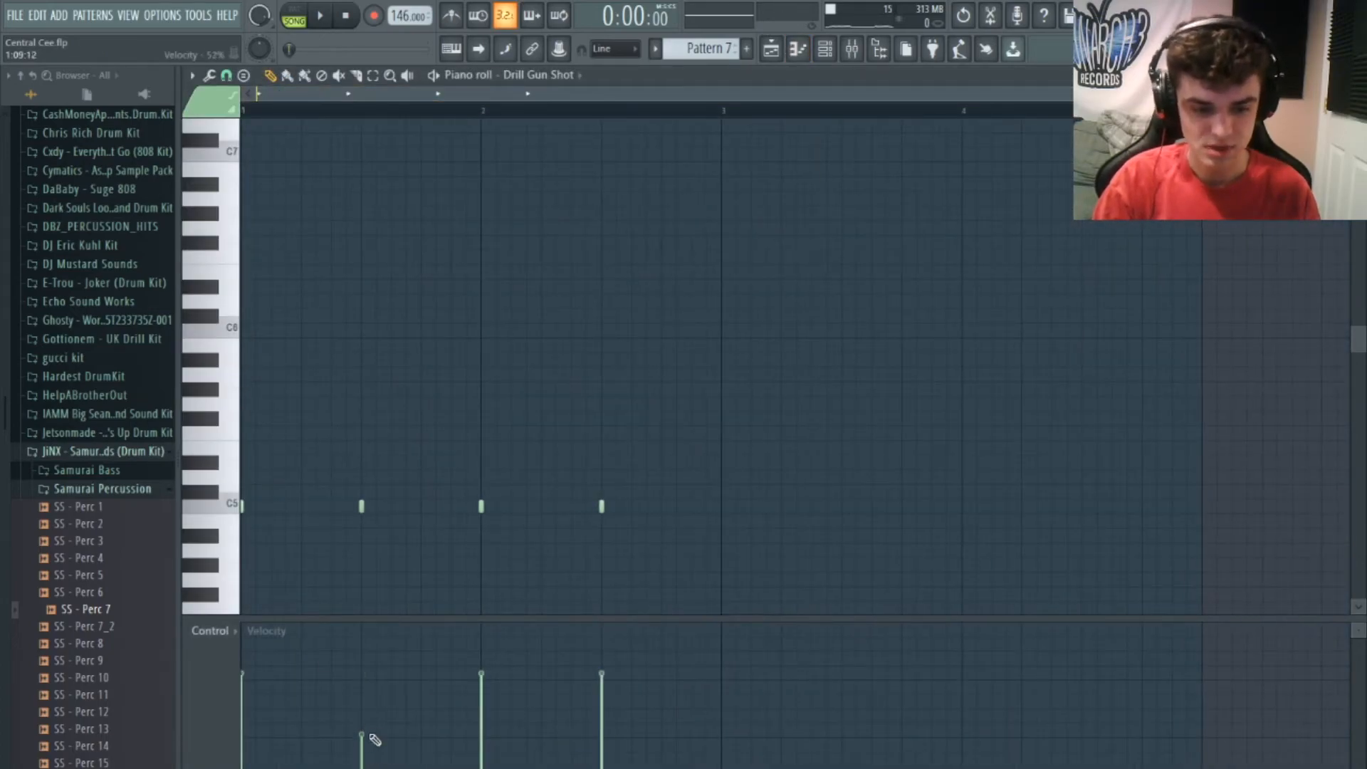
{"action": "left_click", "coordinate": [601, 766]}
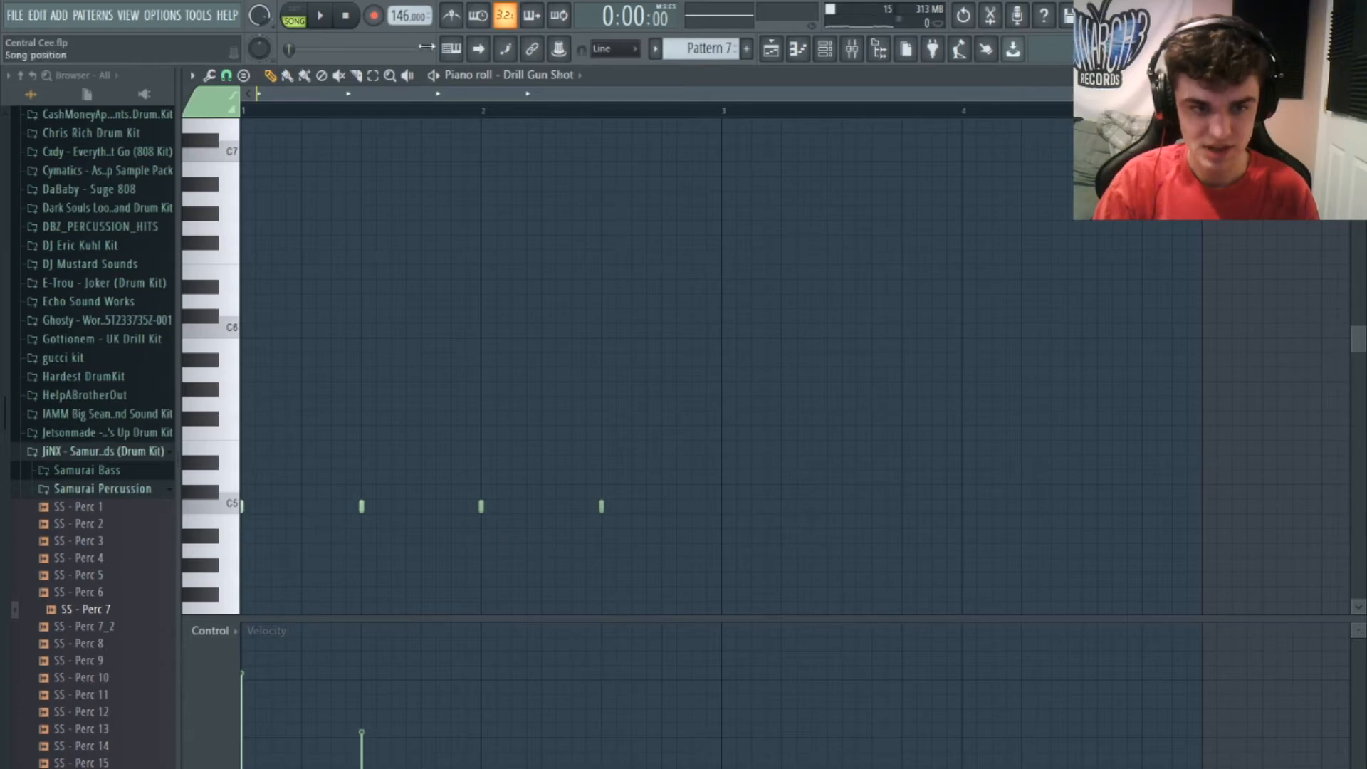
Play back the arrangement and move the song position to bar 9
{"action": "left_click", "coordinate": [440, 76]}
{"action": "left_click", "coordinate": [439, 77]}
{"action": "left_click_drag", "start_coordinate": [431, 110], "coordinate": [242, 114]}
{"action": "key", "text": "space"}
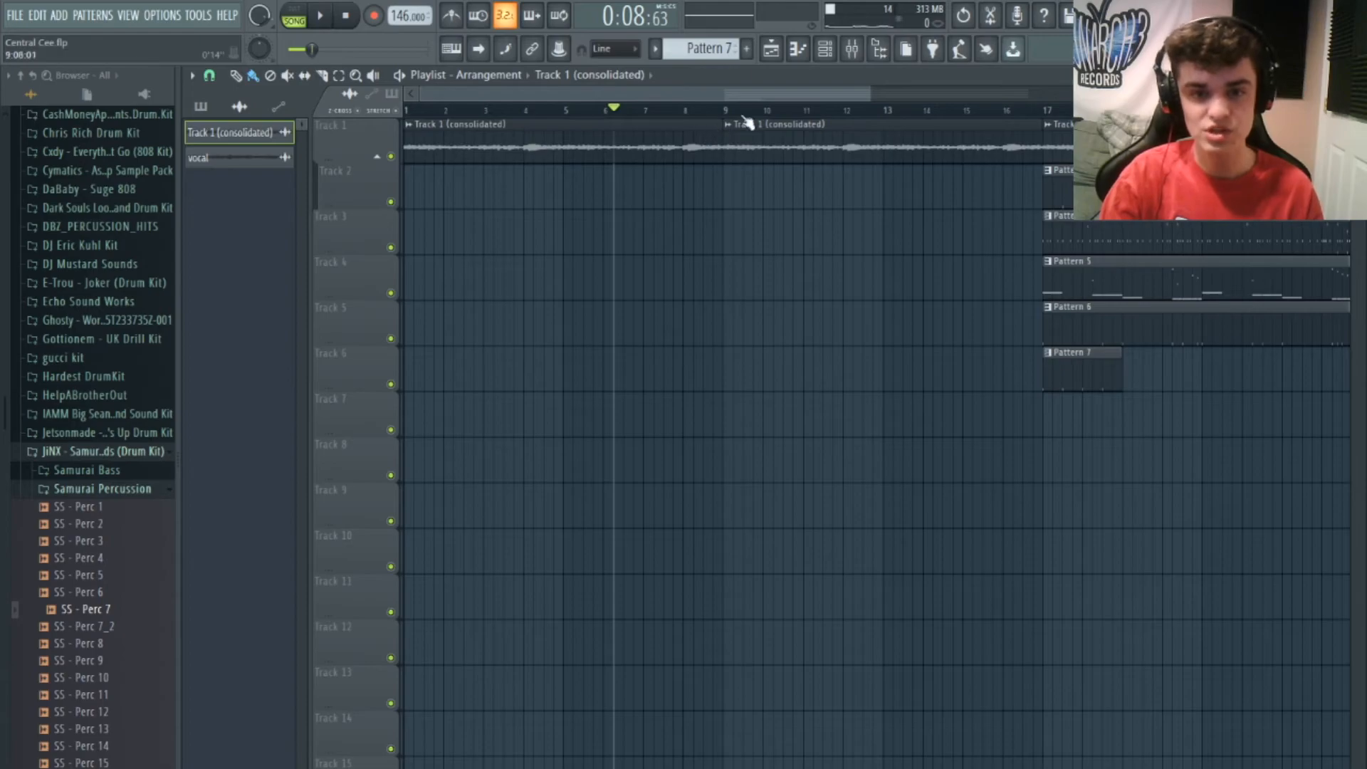
{"action": "left_click", "coordinate": [726, 114]}
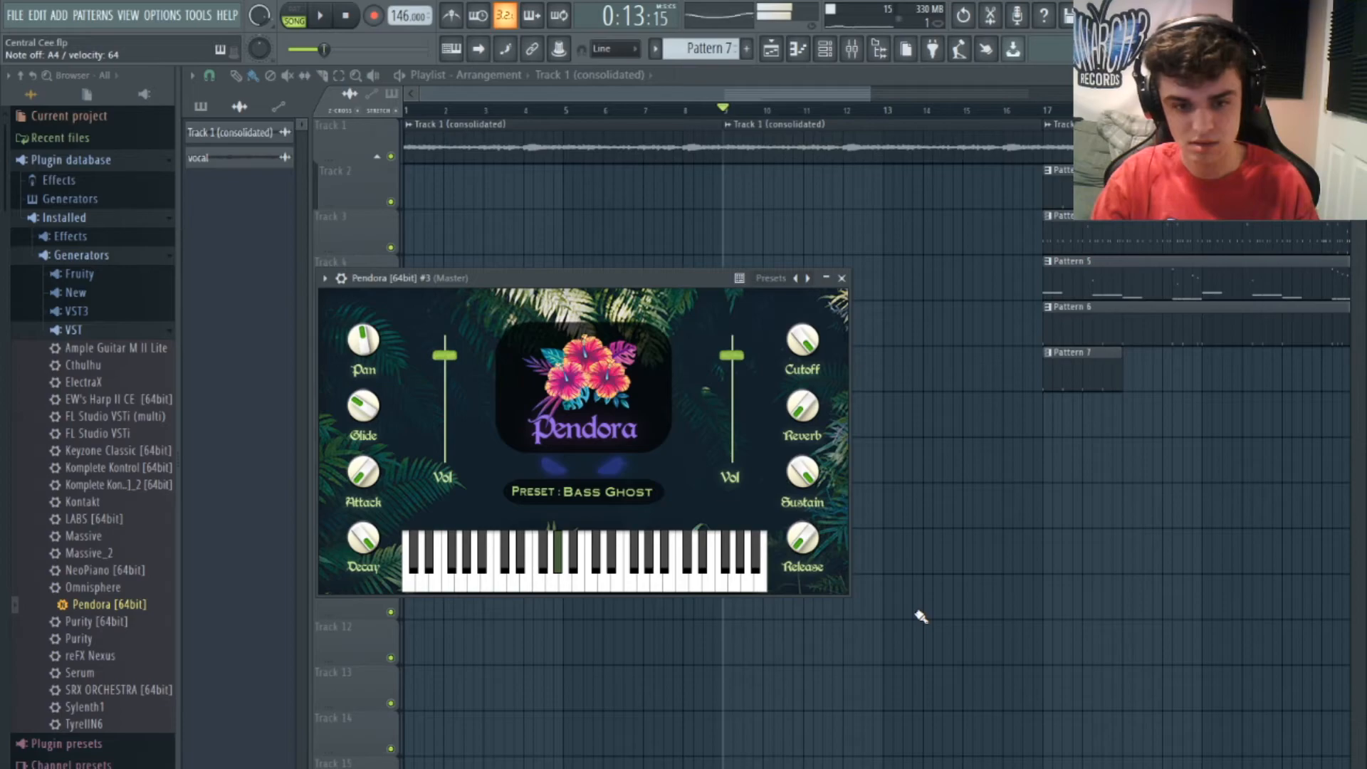
Close the Pendora window, create Pattern 8, and place its clip at bar 9 on Track 7 instead of the stray audio clip
{"action": "key", "text": "Escape"}
{"action": "left_click", "coordinate": [743, 425]}
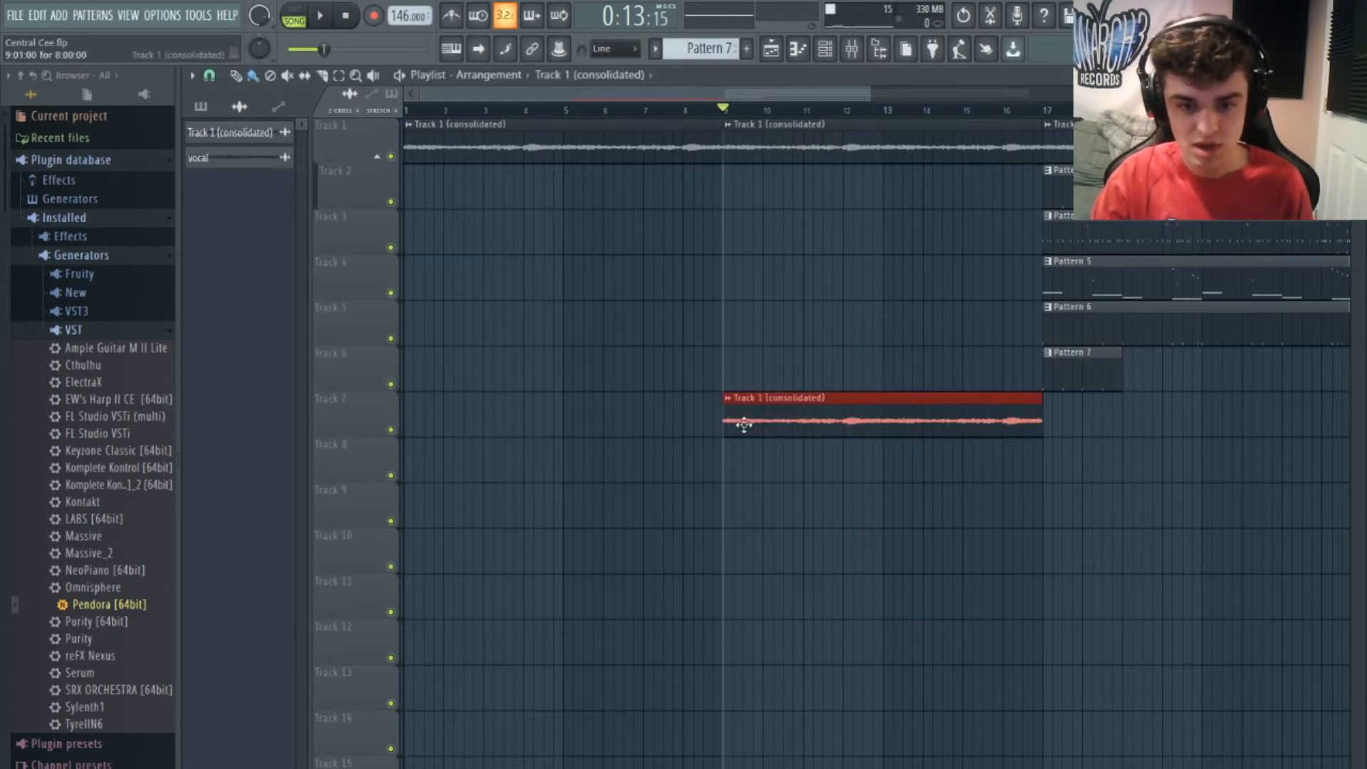
{"action": "right_click", "coordinate": [744, 425]}
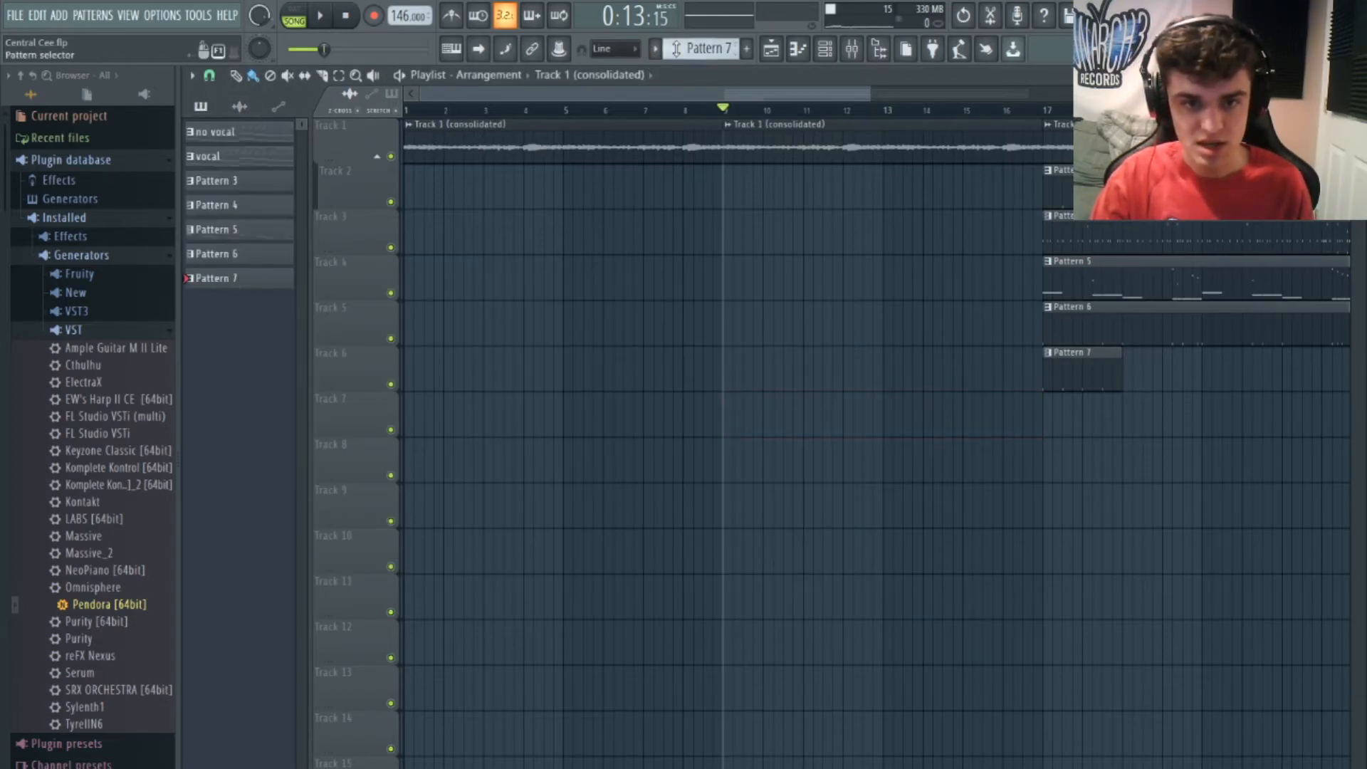
{"action": "key", "text": "F4"}
{"action": "left_click", "coordinate": [742, 424]}
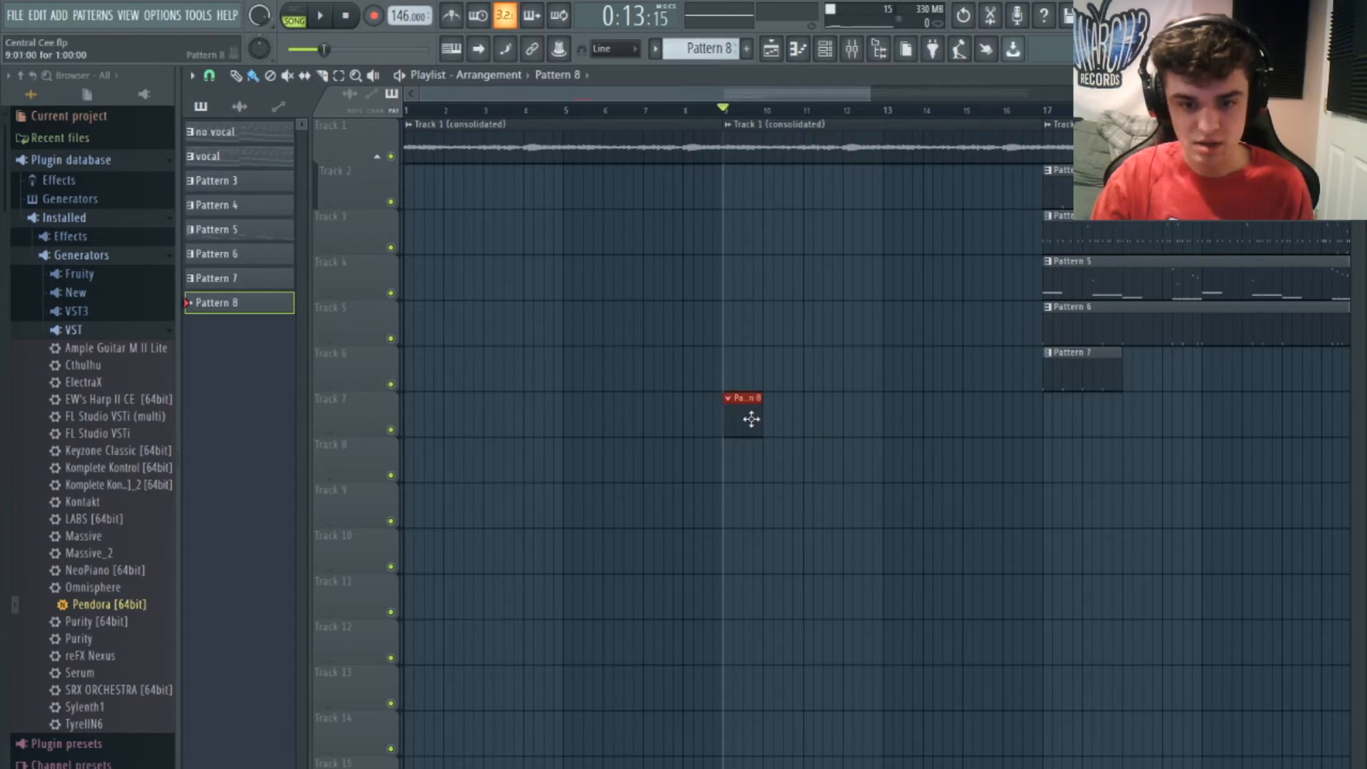
Write a descending line of one-bar notes C#5, B4, A4 and G#4 for Pendora #3 in Pattern 8
{"action": "key", "text": "F6"}
{"action": "left_click", "coordinate": [797, 57]}
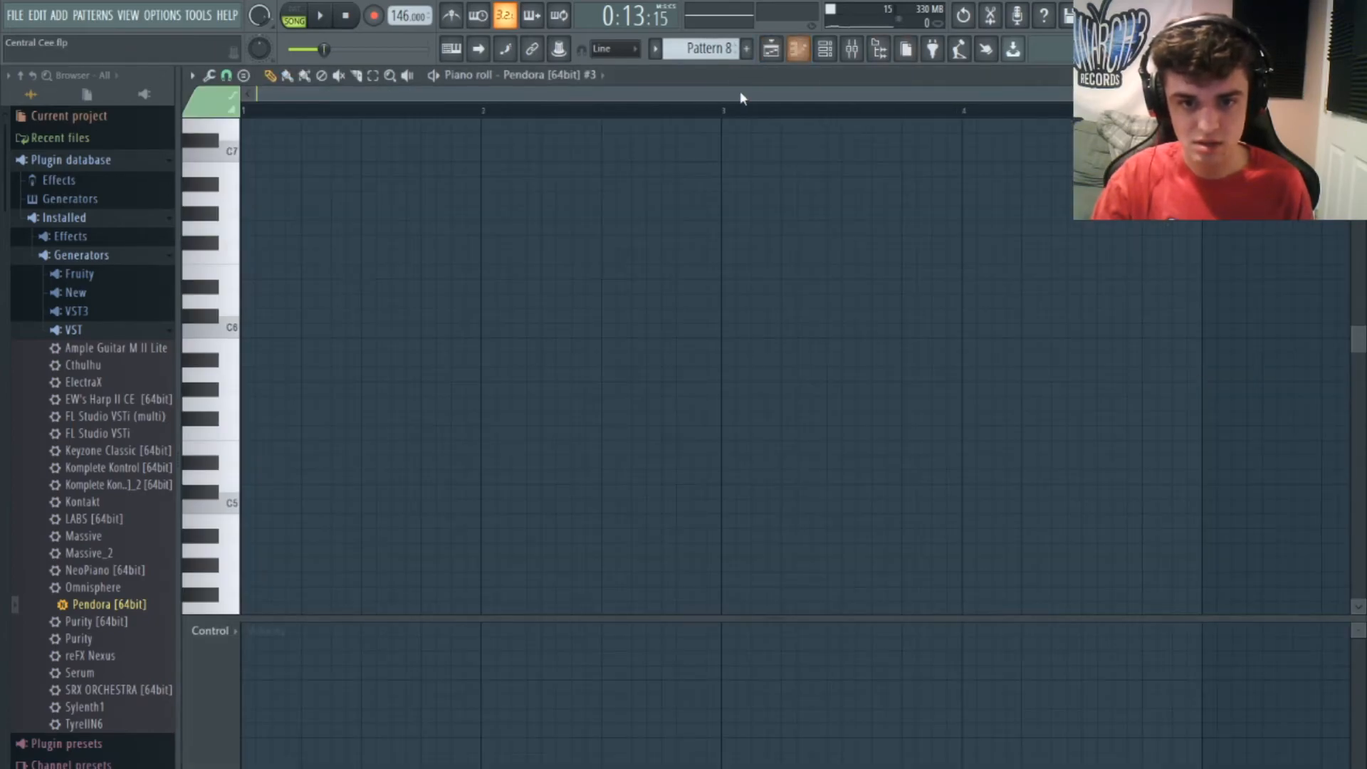
{"action": "scroll", "coordinate": [430, 403], "scroll_direction": "down", "scroll_amount": 4}
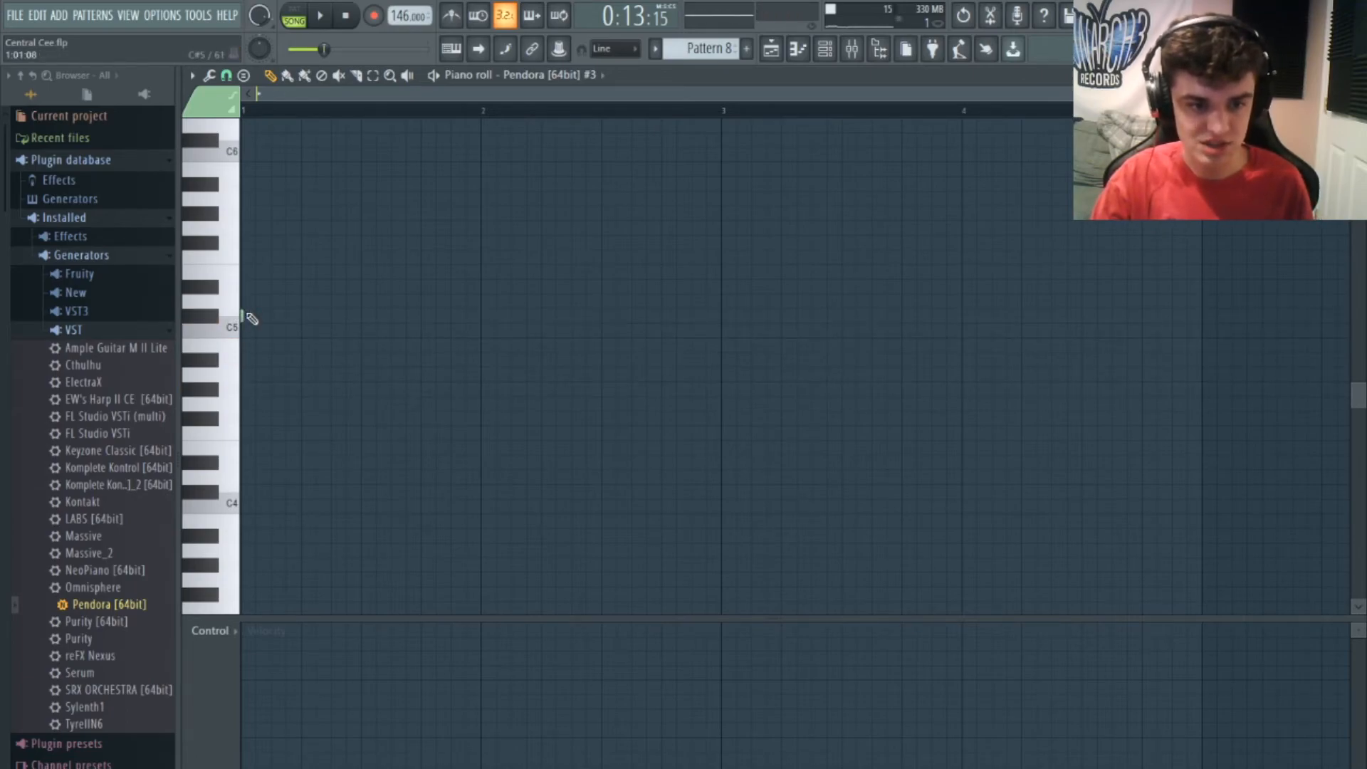
{"action": "left_click_drag", "start_coordinate": [245, 312], "coordinate": [483, 318]}
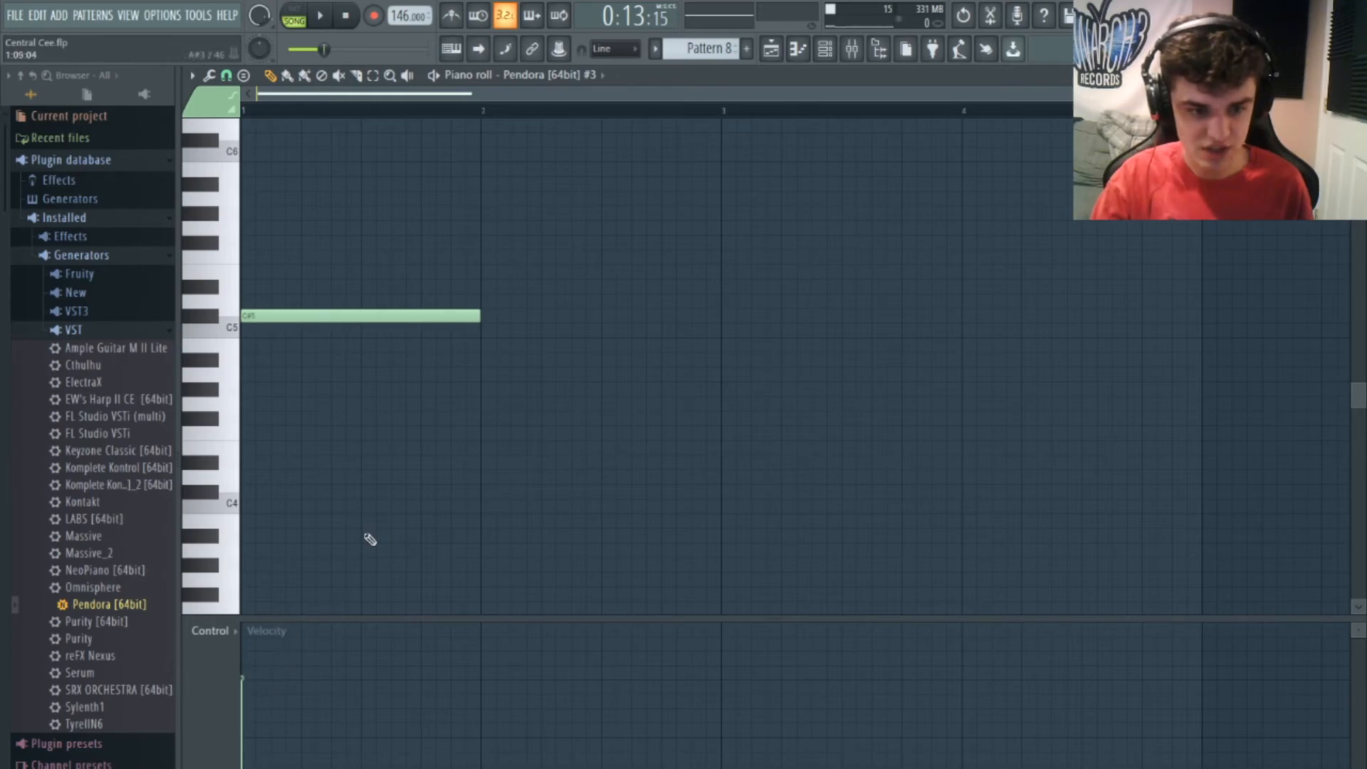
{"action": "left_click", "coordinate": [483, 345]}
{"action": "left_click", "coordinate": [722, 374]}
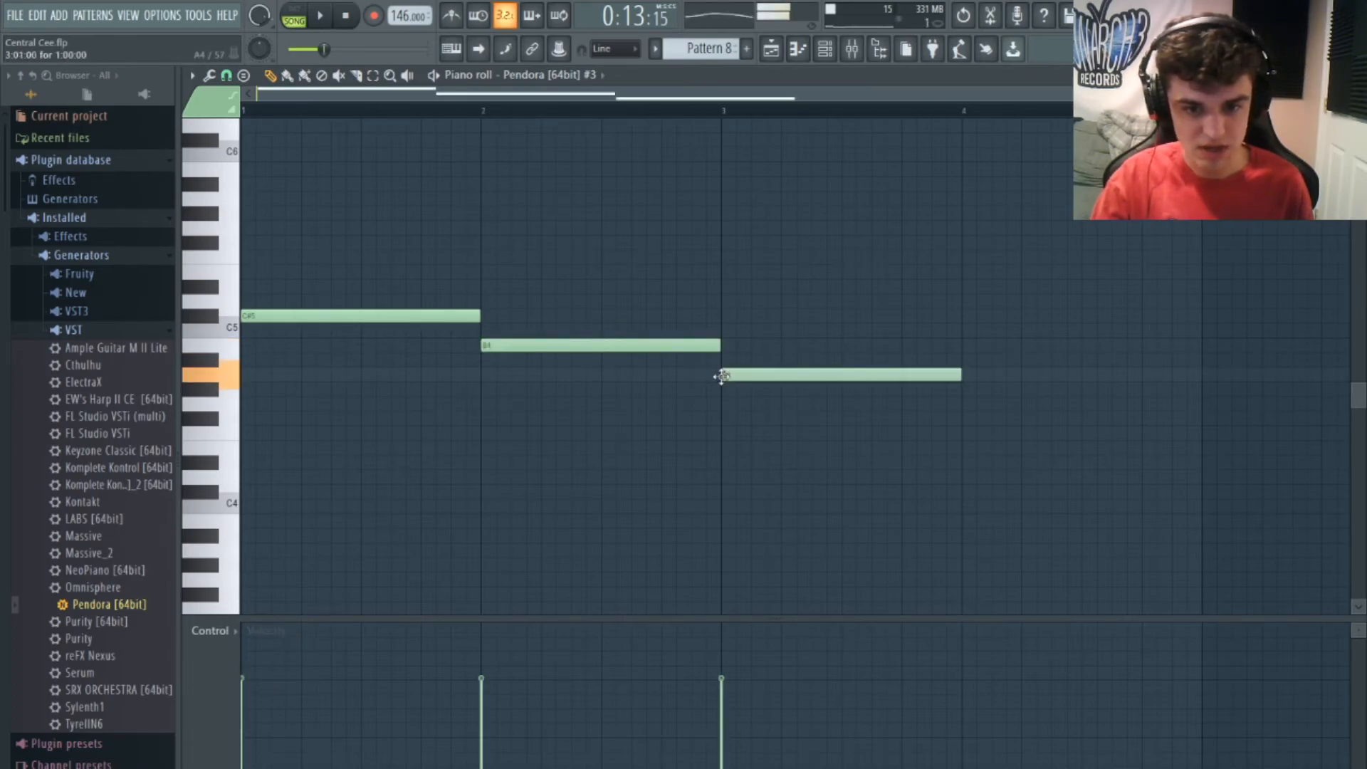
{"action": "left_click", "coordinate": [962, 388]}
Add a second Pattern 8 clip at bar 13 on Track 7
{"action": "left_click", "coordinate": [770, 49]}
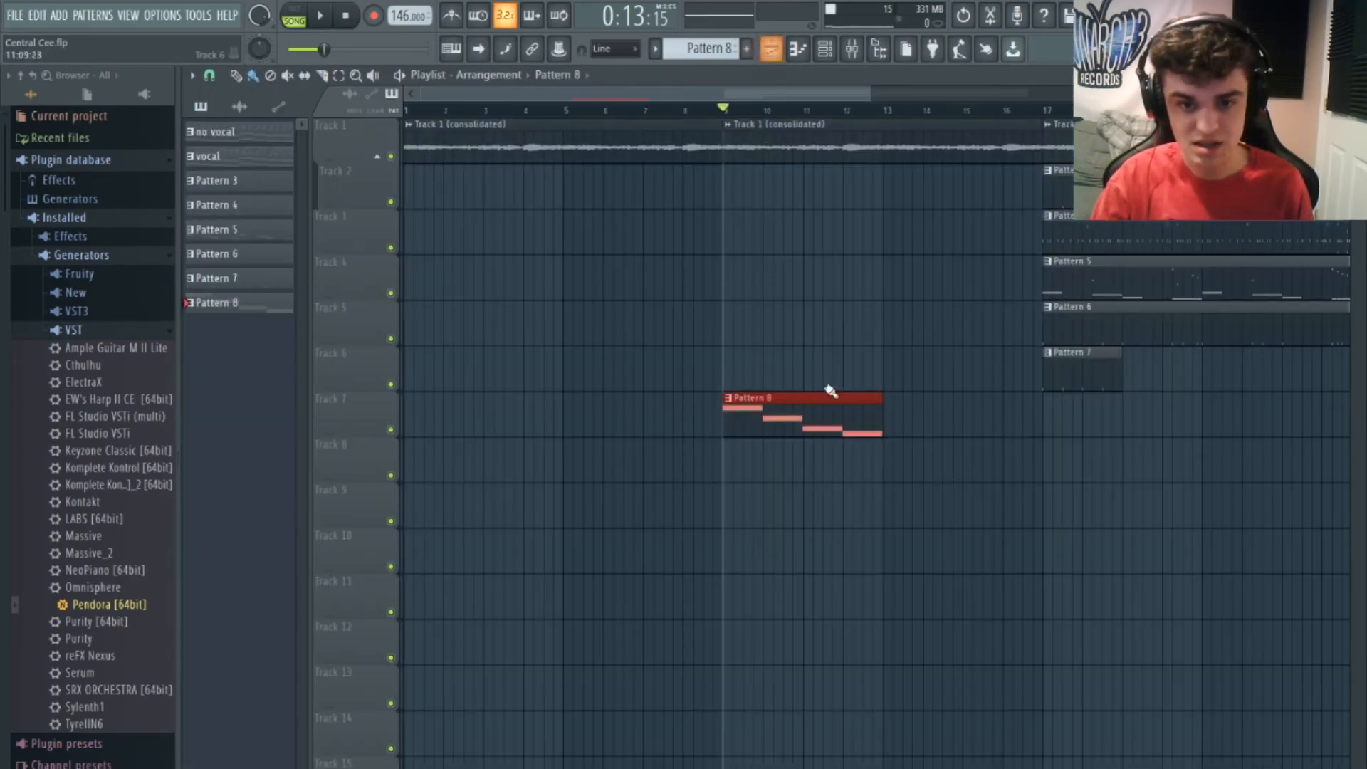
{"action": "left_click", "coordinate": [890, 414]}
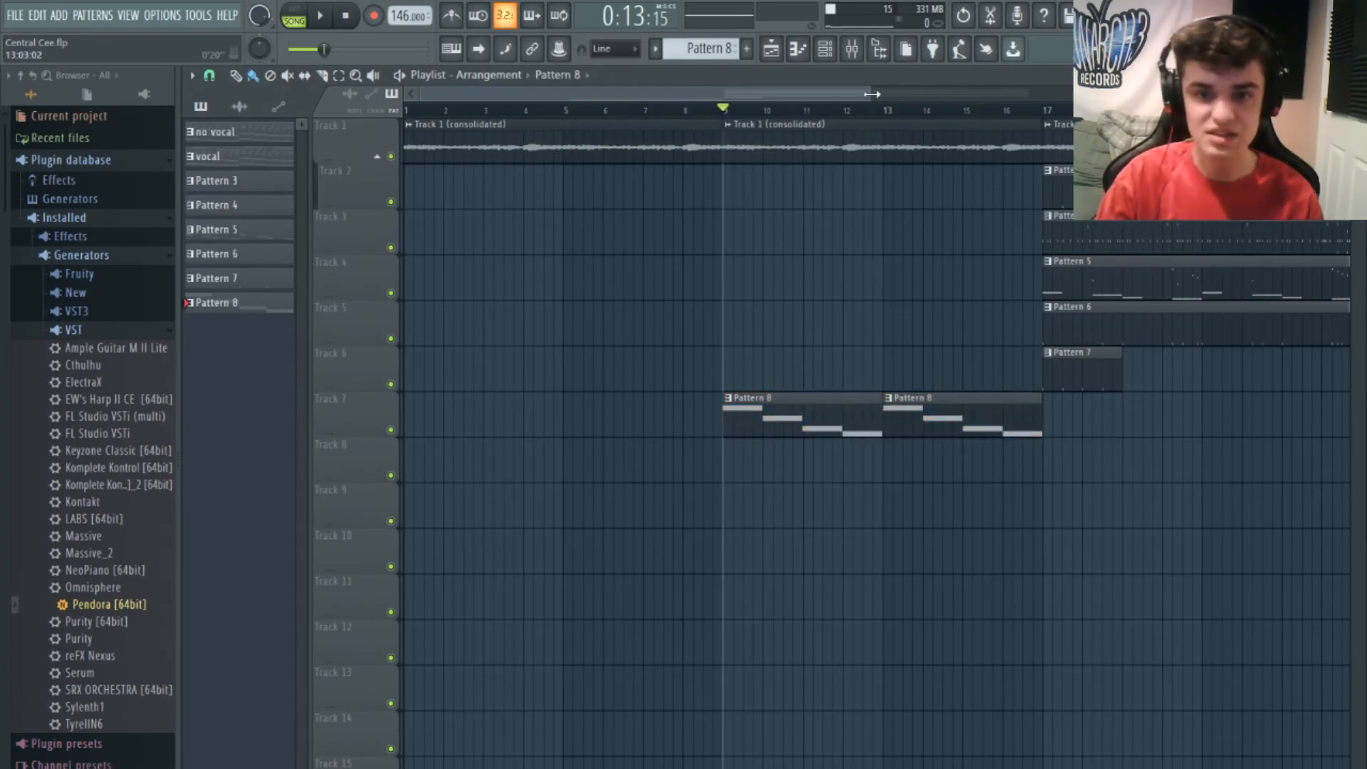
{"action": "left_click_drag", "start_coordinate": [872, 94], "coordinate": [1027, 94]}
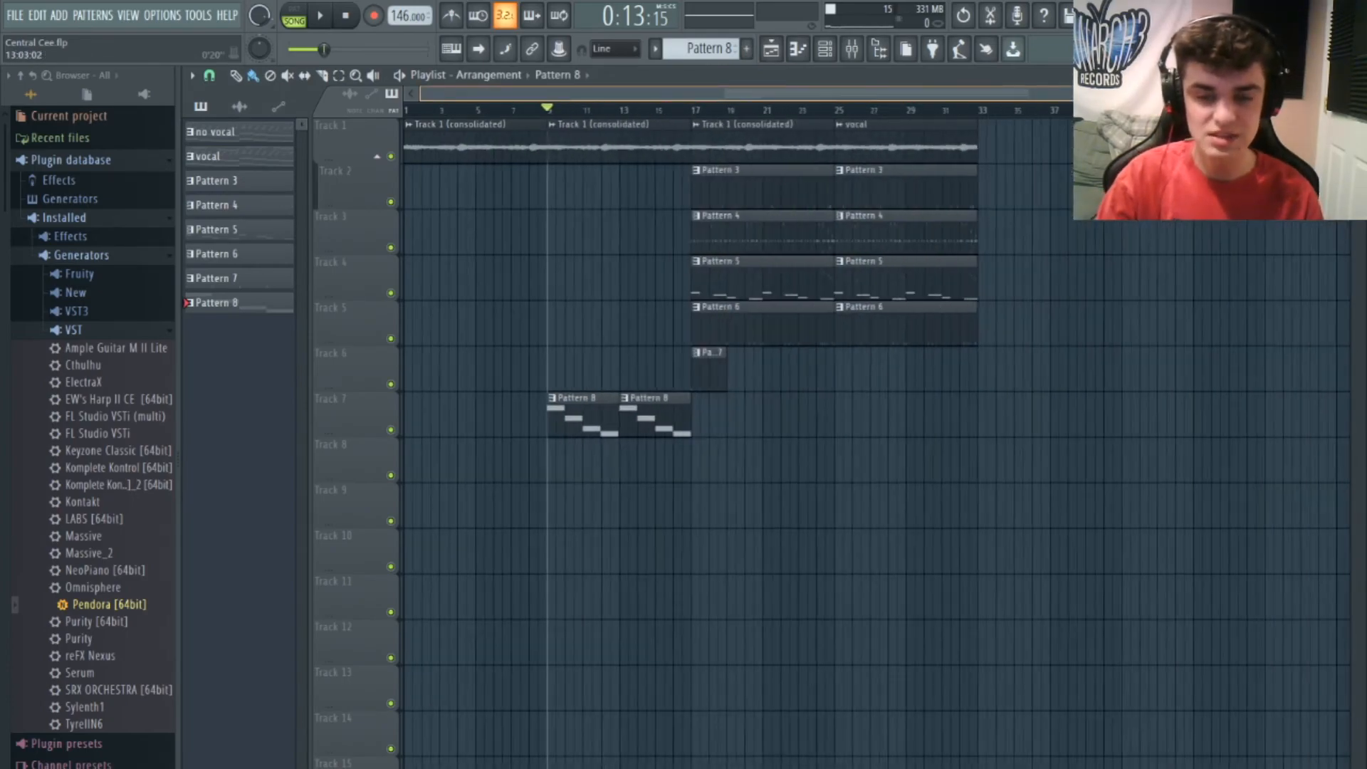
Split Pattern 4 by channel and delete the two resulting clips from Track 3
{"action": "left_click", "coordinate": [269, 206]}
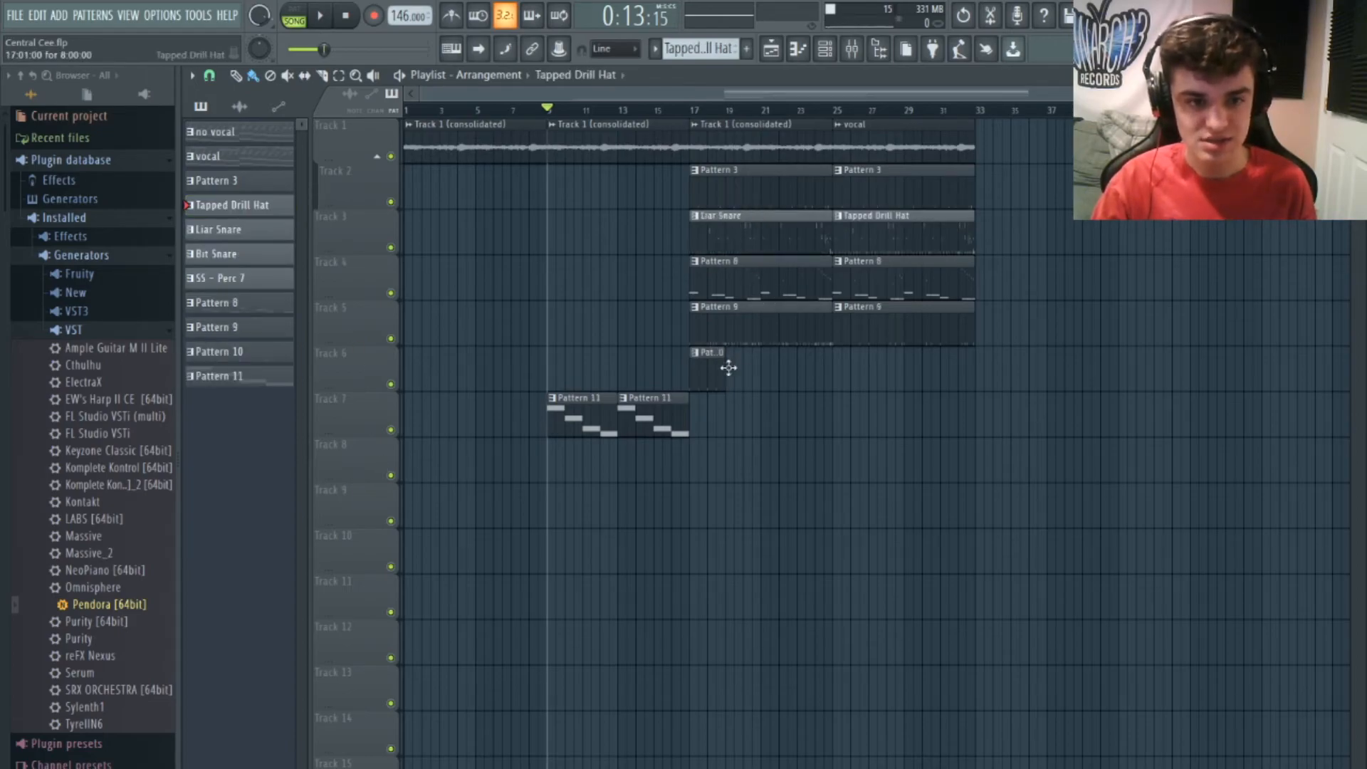
{"action": "left_click_drag", "start_coordinate": [689, 235], "coordinate": [1129, 239]}
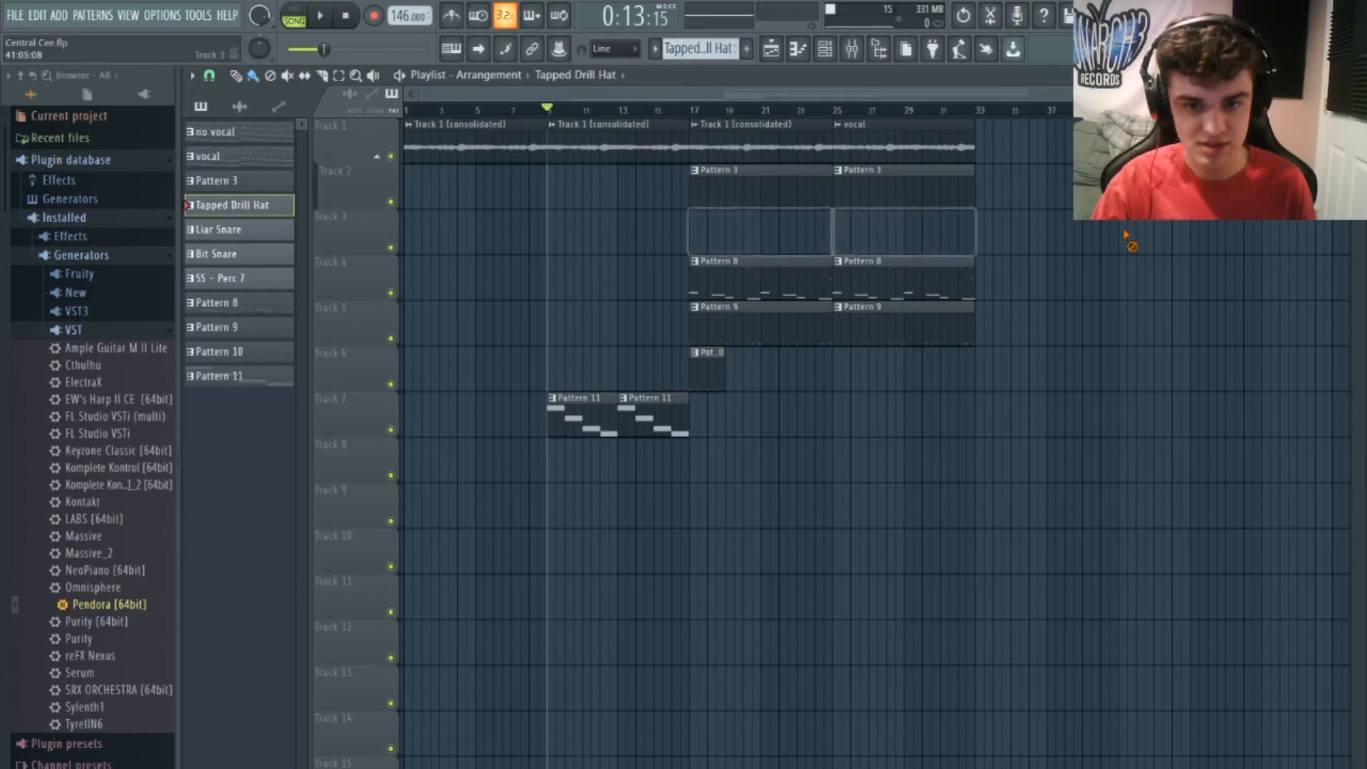
Select all clips on Tracks 4 to 7 and move them down three tracks
{"action": "left_click", "coordinate": [339, 77]}
{"action": "left_click_drag", "start_coordinate": [566, 526], "coordinate": [1067, 257]}
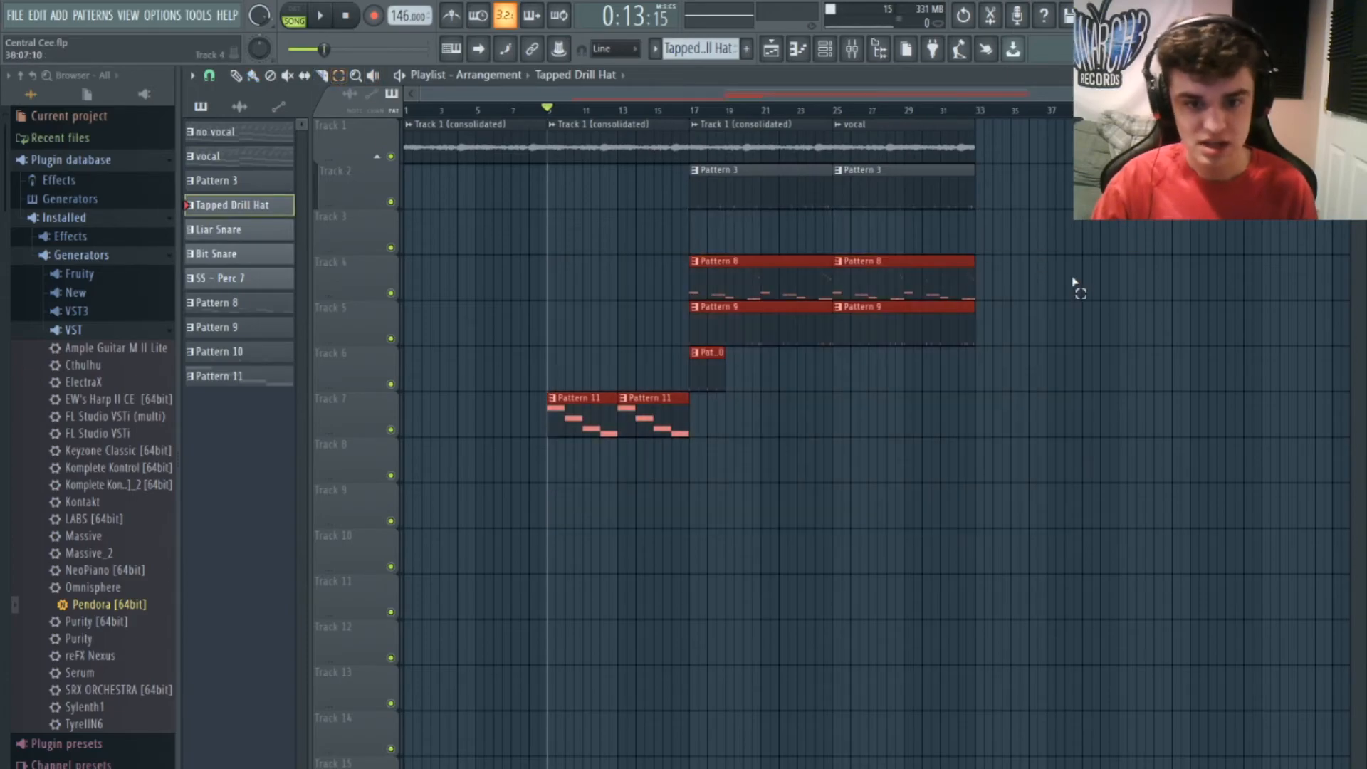
{"action": "key", "text": "shift+Down"}
{"action": "key", "text": "shift+Down"}
{"action": "key", "text": "shift+Down"}
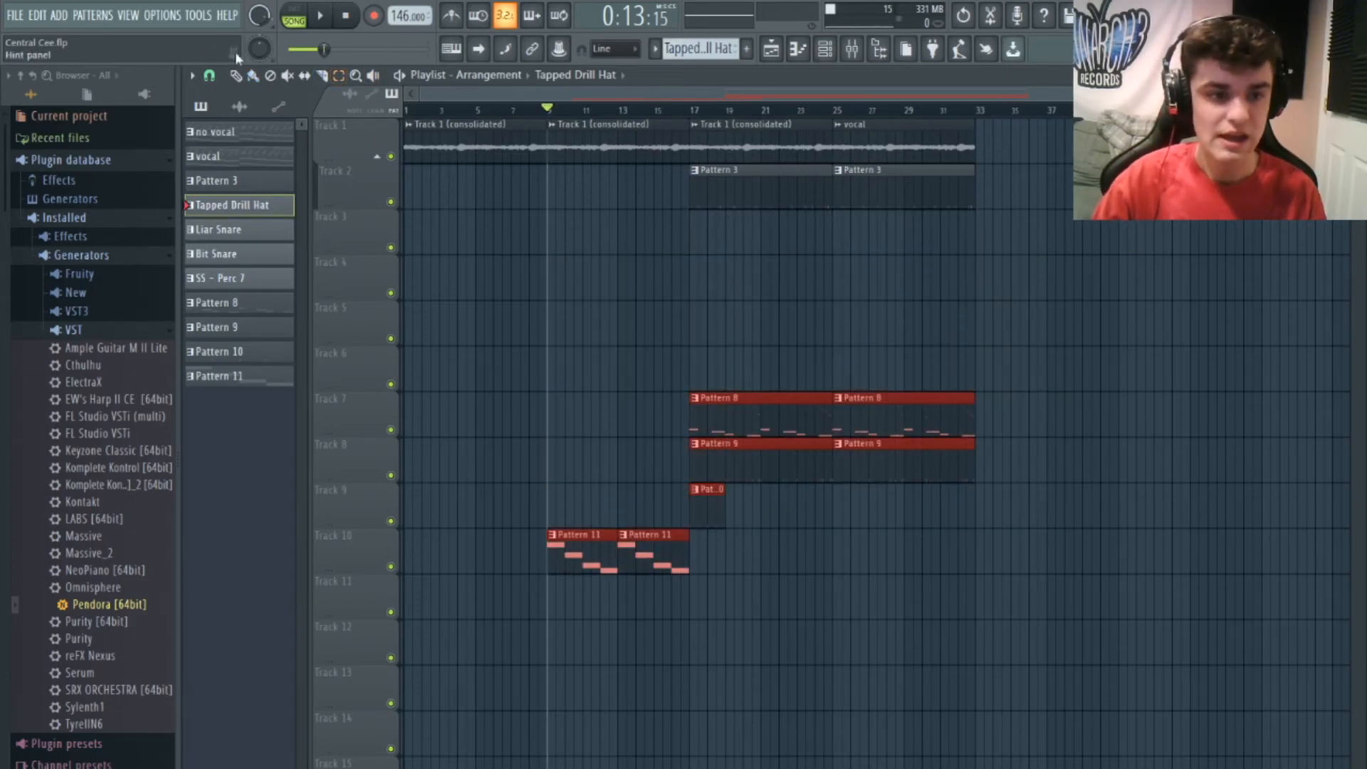
Place Tapped Drill Hat clips on Track 3 and Liar Snare clips on Track 4 at bars 17 and 25
{"action": "left_click", "coordinate": [236, 76]}
{"action": "left_click", "coordinate": [695, 235]}
{"action": "left_click", "coordinate": [842, 238]}
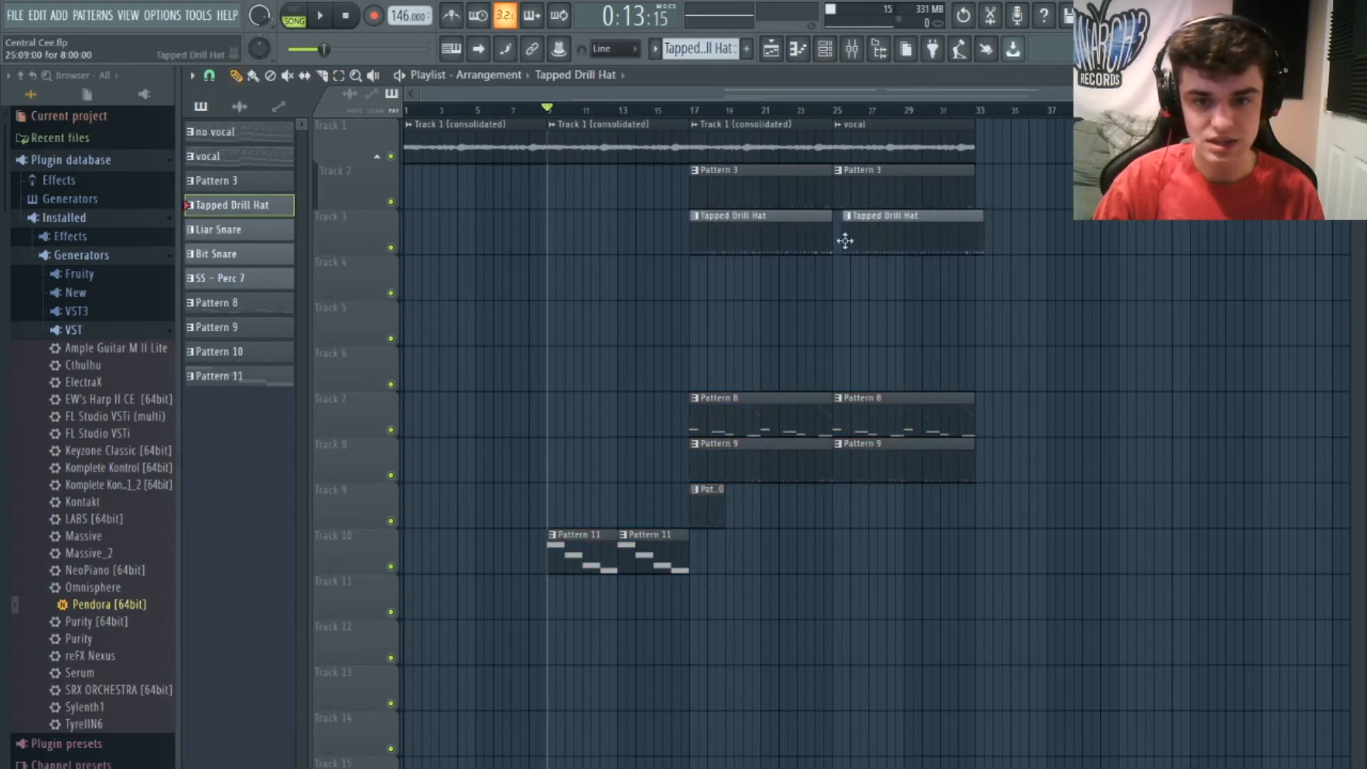
{"action": "left_click", "coordinate": [227, 231]}
{"action": "left_click", "coordinate": [700, 282]}
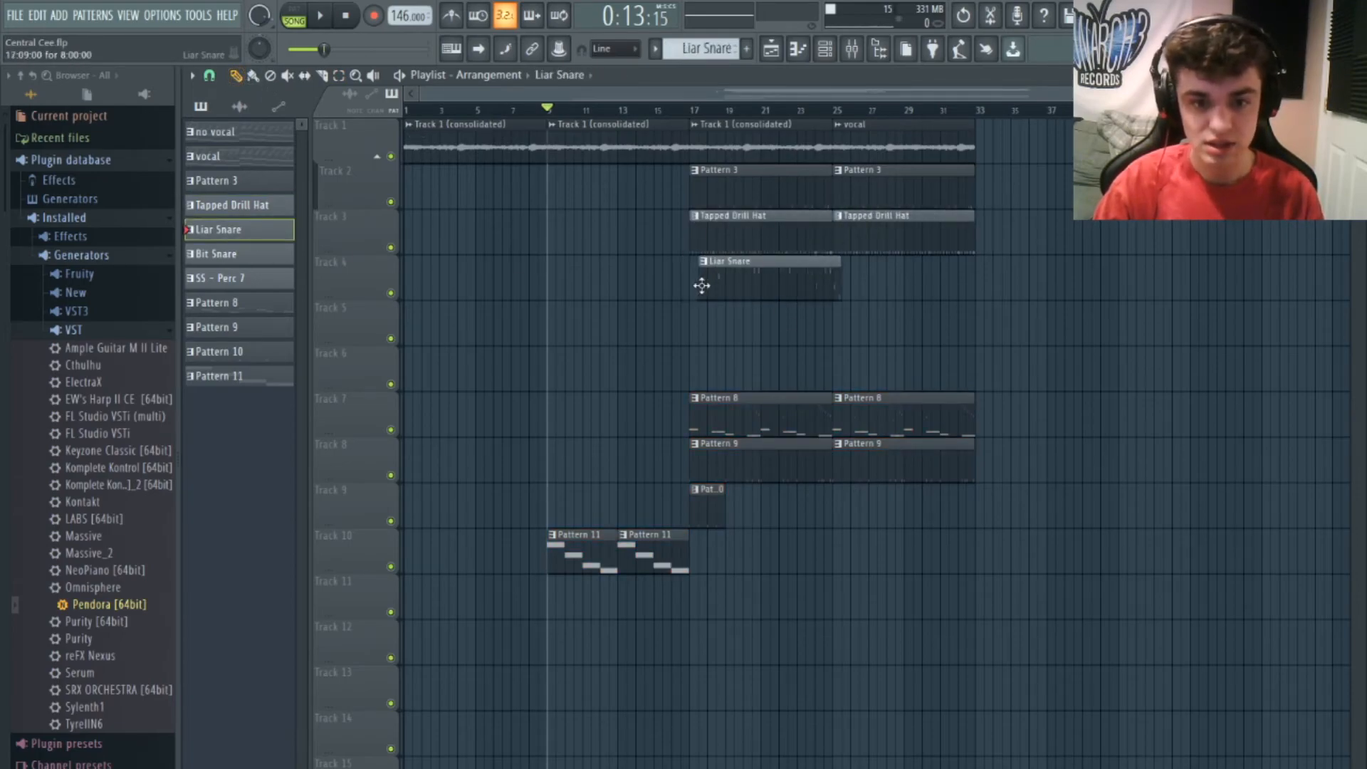
{"action": "left_click", "coordinate": [838, 292]}
Place Bit Snare clips on Track 5 and SS - Perc 7 clips on Track 6 at bars 17 and 25, and save the project
{"action": "left_click", "coordinate": [279, 256]}
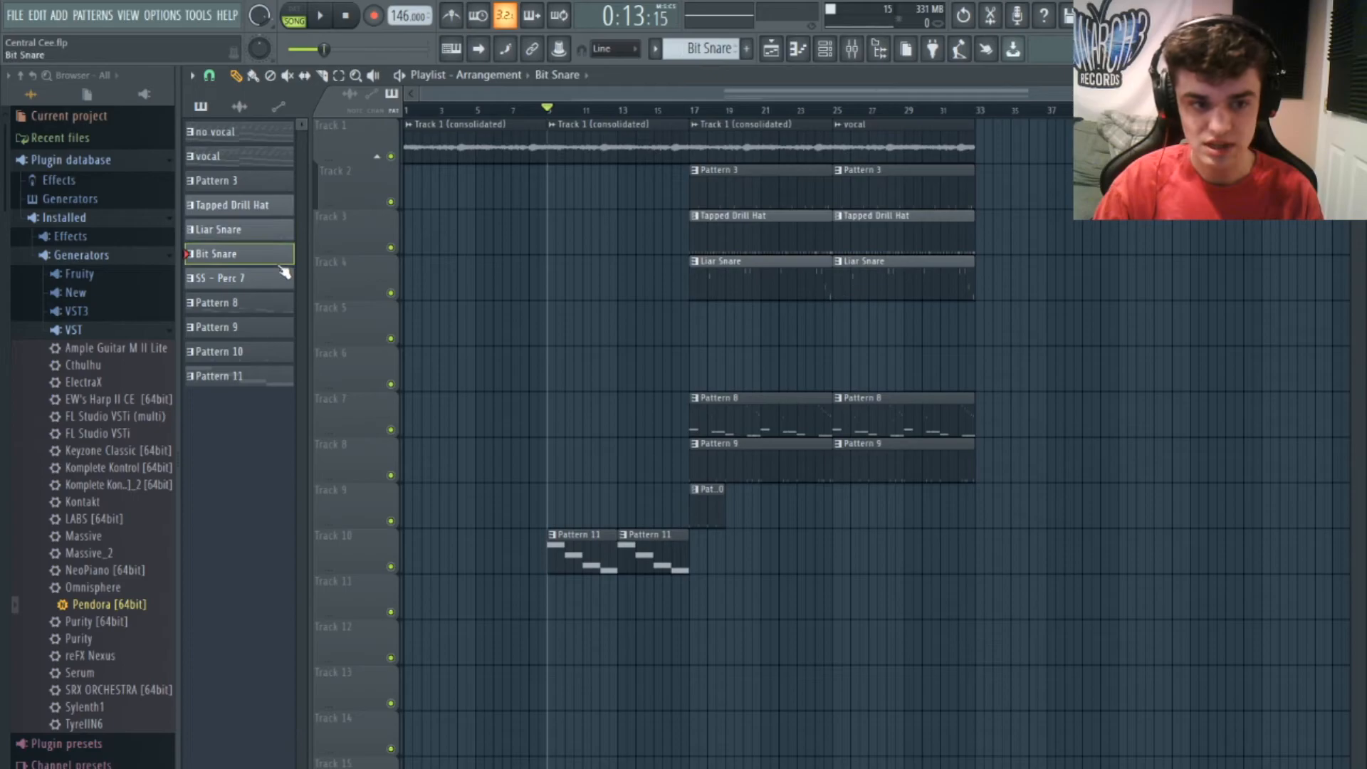
{"action": "left_click", "coordinate": [696, 326]}
{"action": "left_click", "coordinate": [841, 326]}
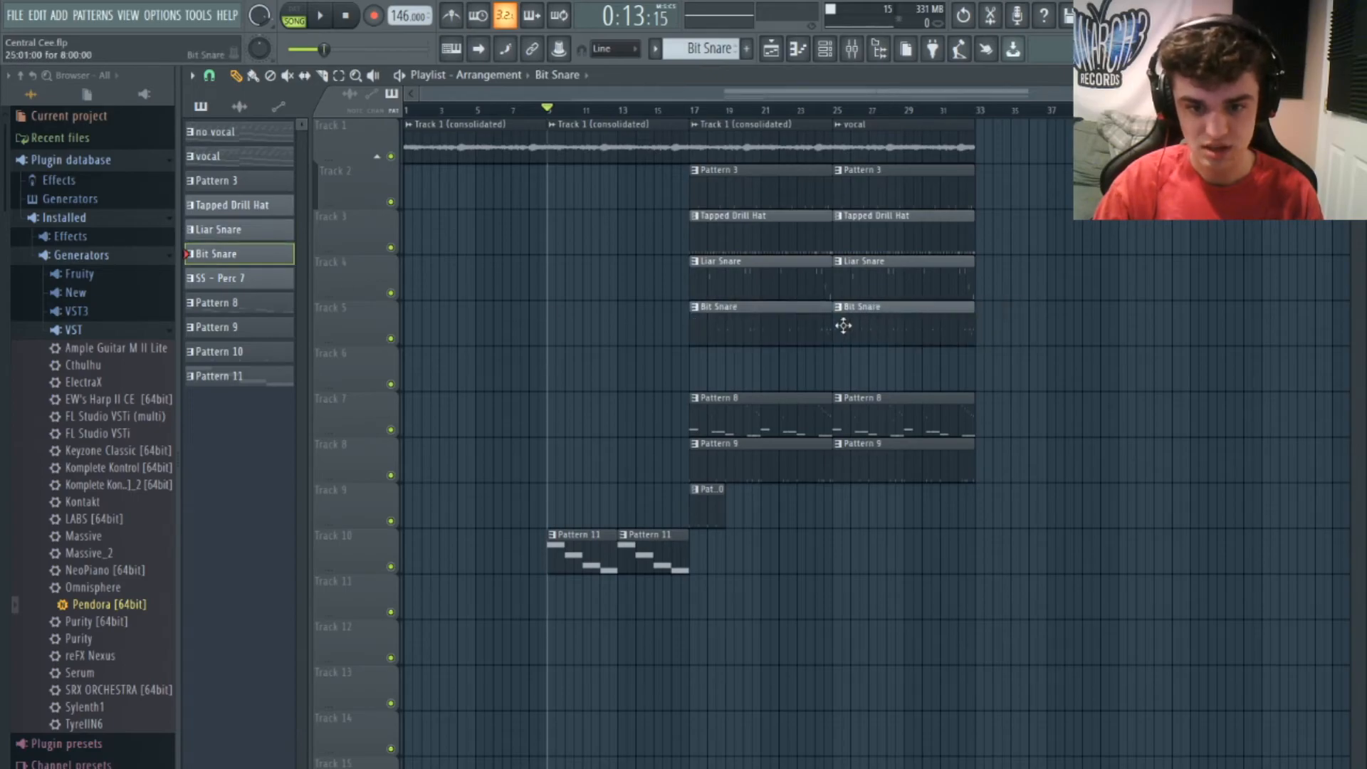
{"action": "left_click", "coordinate": [269, 278]}
{"action": "left_click", "coordinate": [697, 368]}
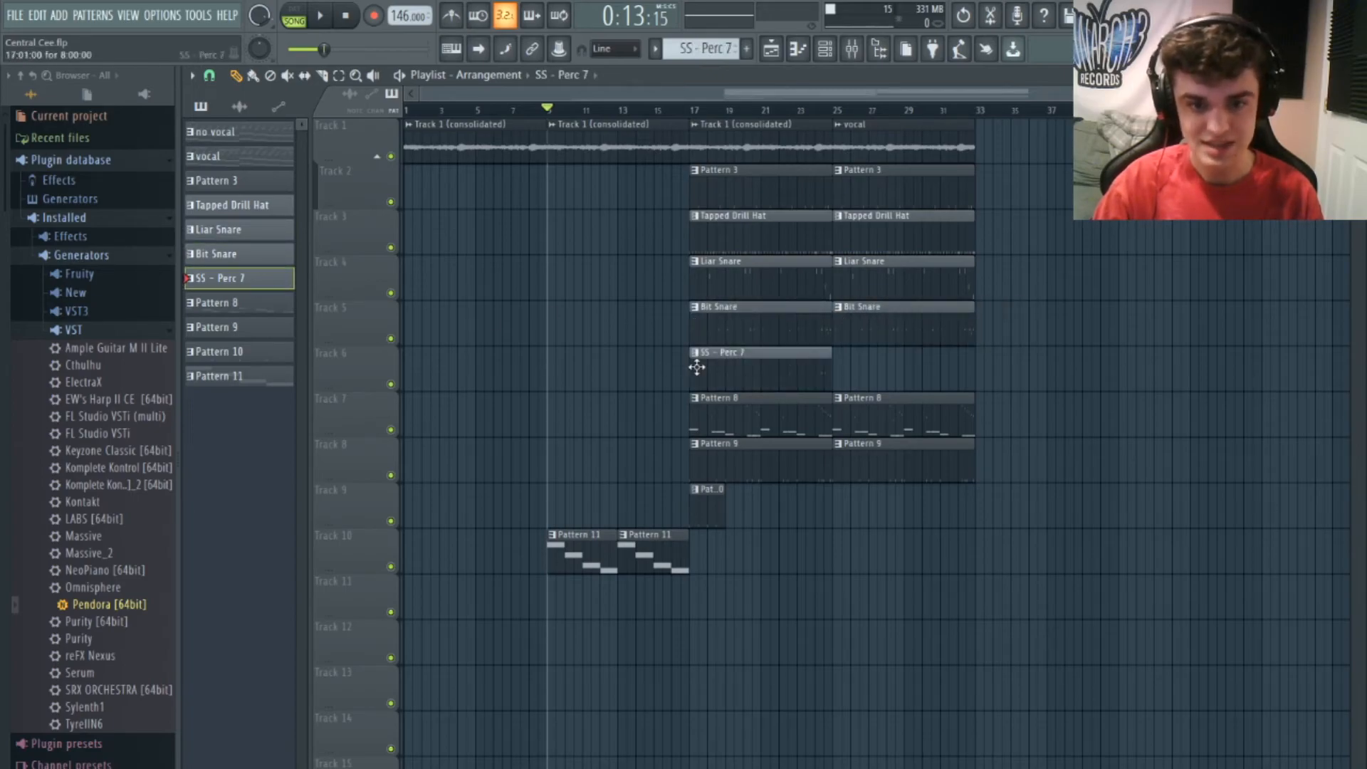
{"action": "left_click", "coordinate": [840, 363]}
{"action": "key", "text": "ctrl+s"}
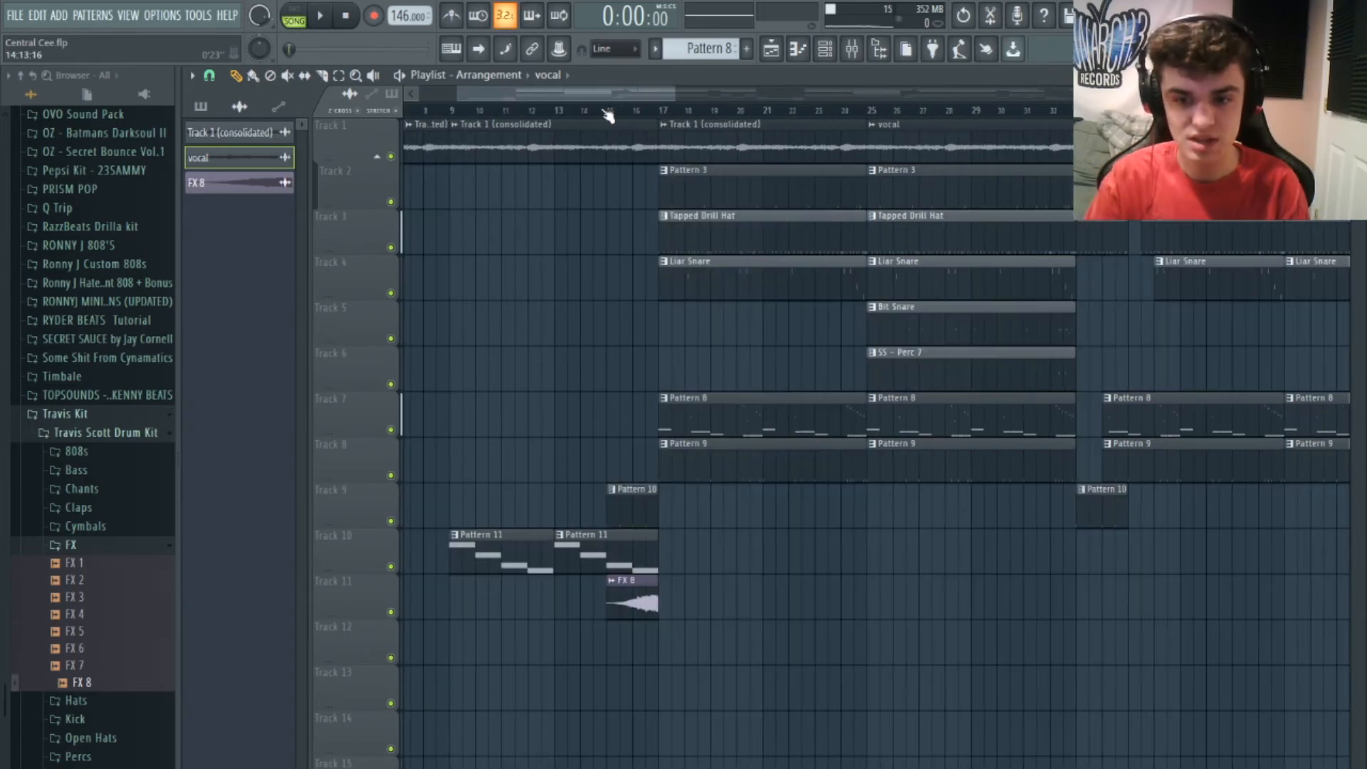
Audition the FX 8 riser on Track 11 in solo from around bar 15, and restore the other tracks
{"action": "left_click_drag", "start_coordinate": [603, 110], "coordinate": [625, 111]}
{"action": "right_click", "coordinate": [391, 614]}
{"action": "key", "text": "space"}
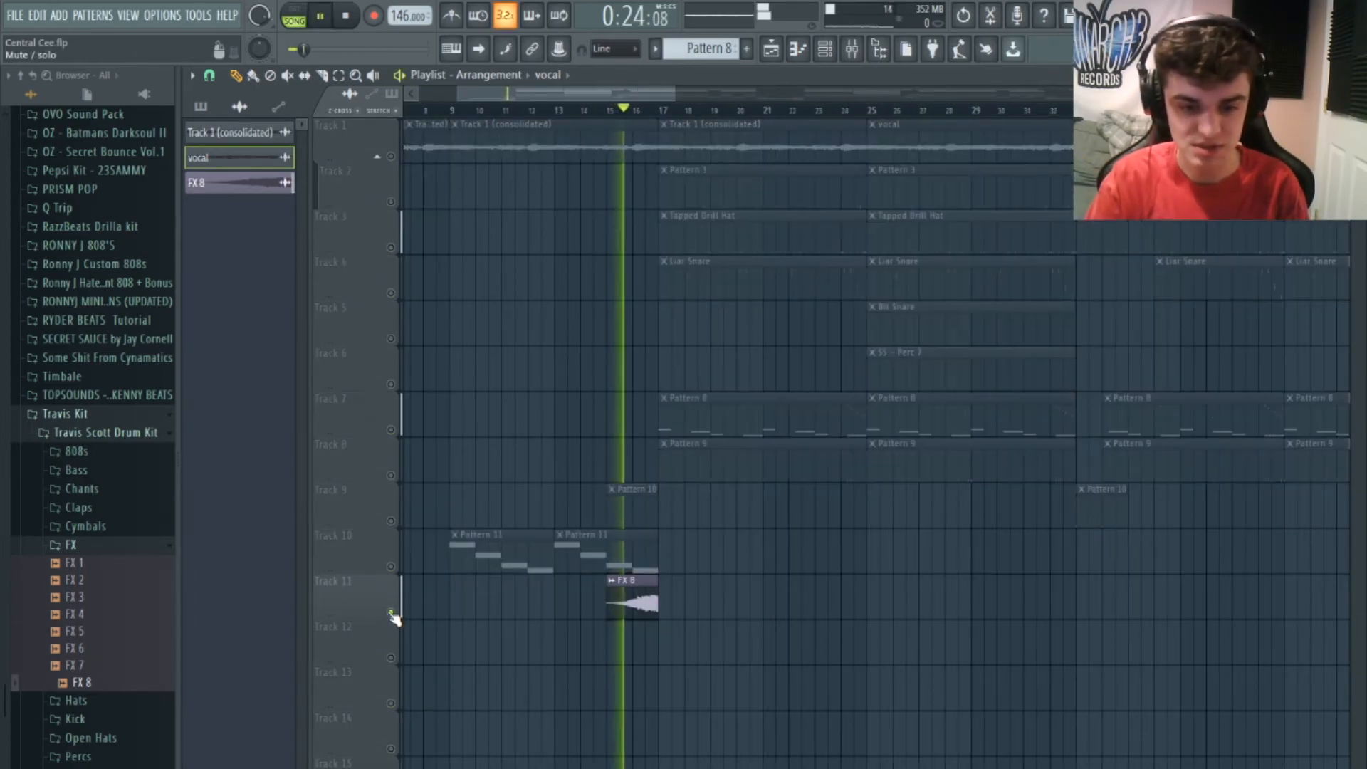
{"action": "key", "text": "space"}
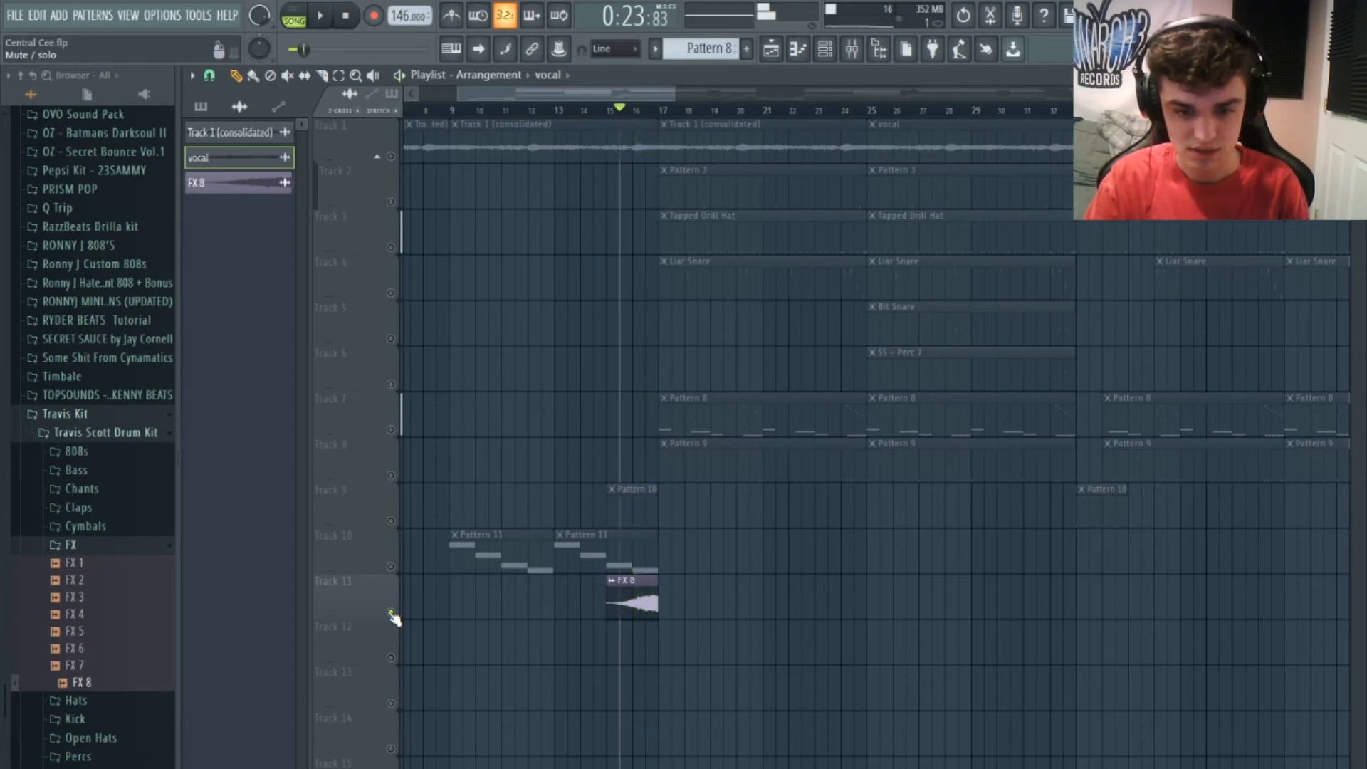
{"action": "right_click", "coordinate": [391, 614]}
Review the full arrangement and set the song position to bar 18
{"action": "left_click_drag", "start_coordinate": [661, 96], "coordinate": [557, 120]}
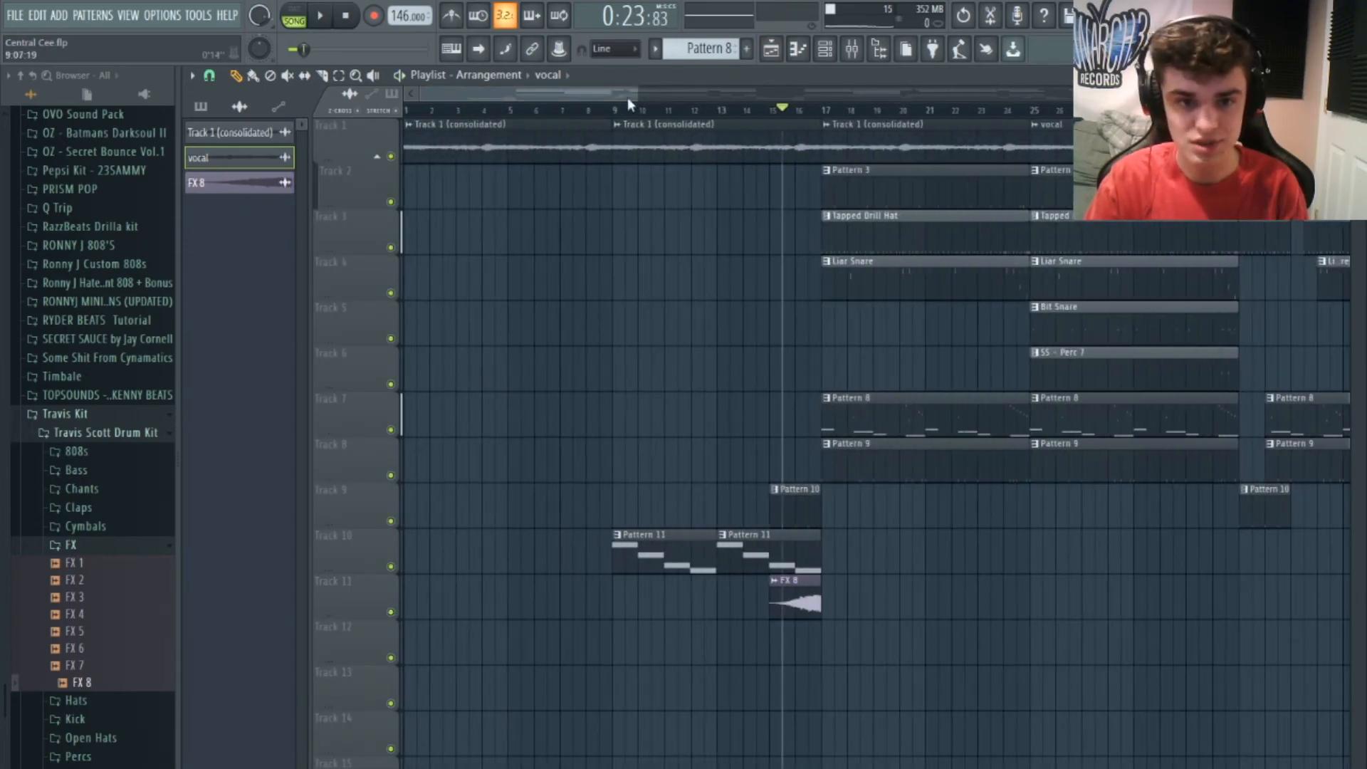
{"action": "left_click_drag", "start_coordinate": [635, 93], "coordinate": [787, 95]}
{"action": "left_click_drag", "start_coordinate": [507, 114], "coordinate": [684, 233]}
{"action": "left_click_drag", "start_coordinate": [716, 96], "coordinate": [761, 95]}
{"action": "left_click_drag", "start_coordinate": [545, 112], "coordinate": [559, 116]}
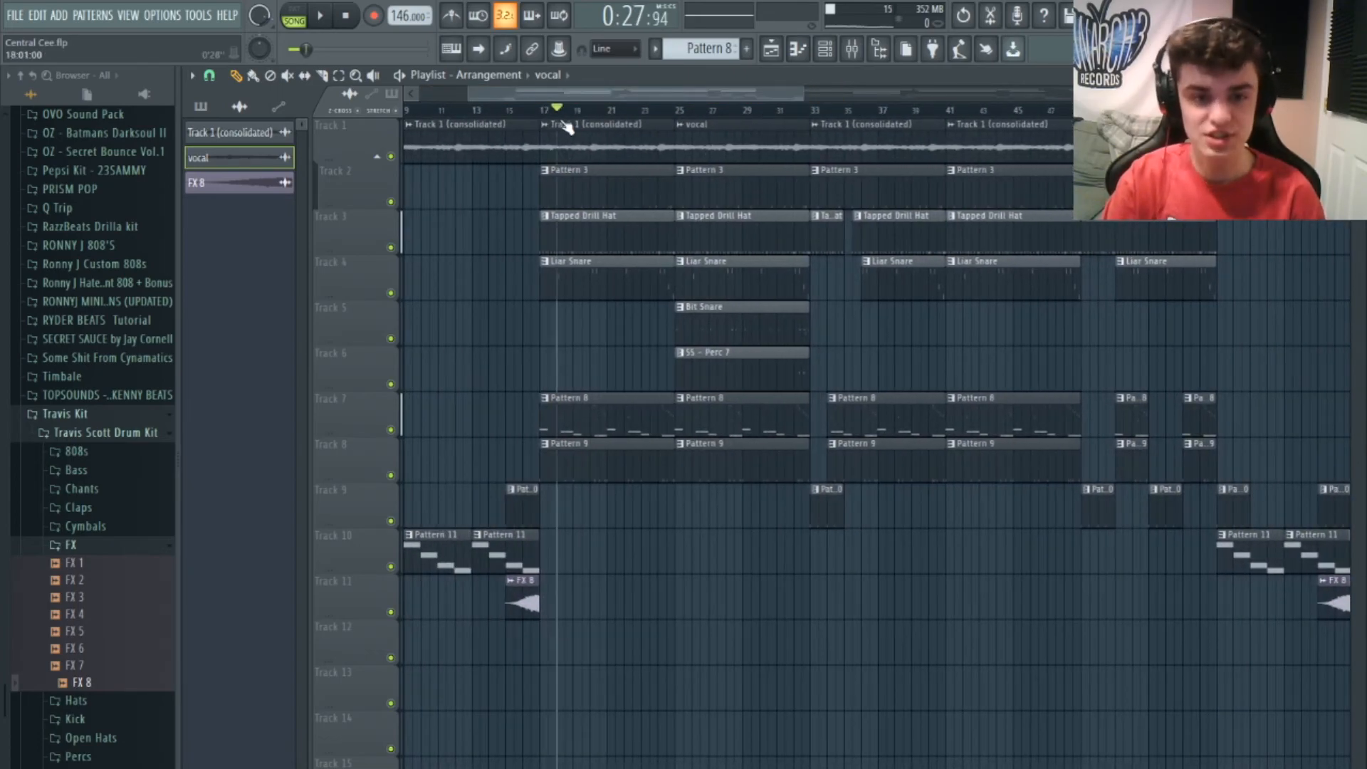
Review the arrangement from the drop at bar 17 to the Pattern 11 breakdown at bars 57 to 65
{"action": "left_click_drag", "start_coordinate": [672, 94], "coordinate": [636, 162]}
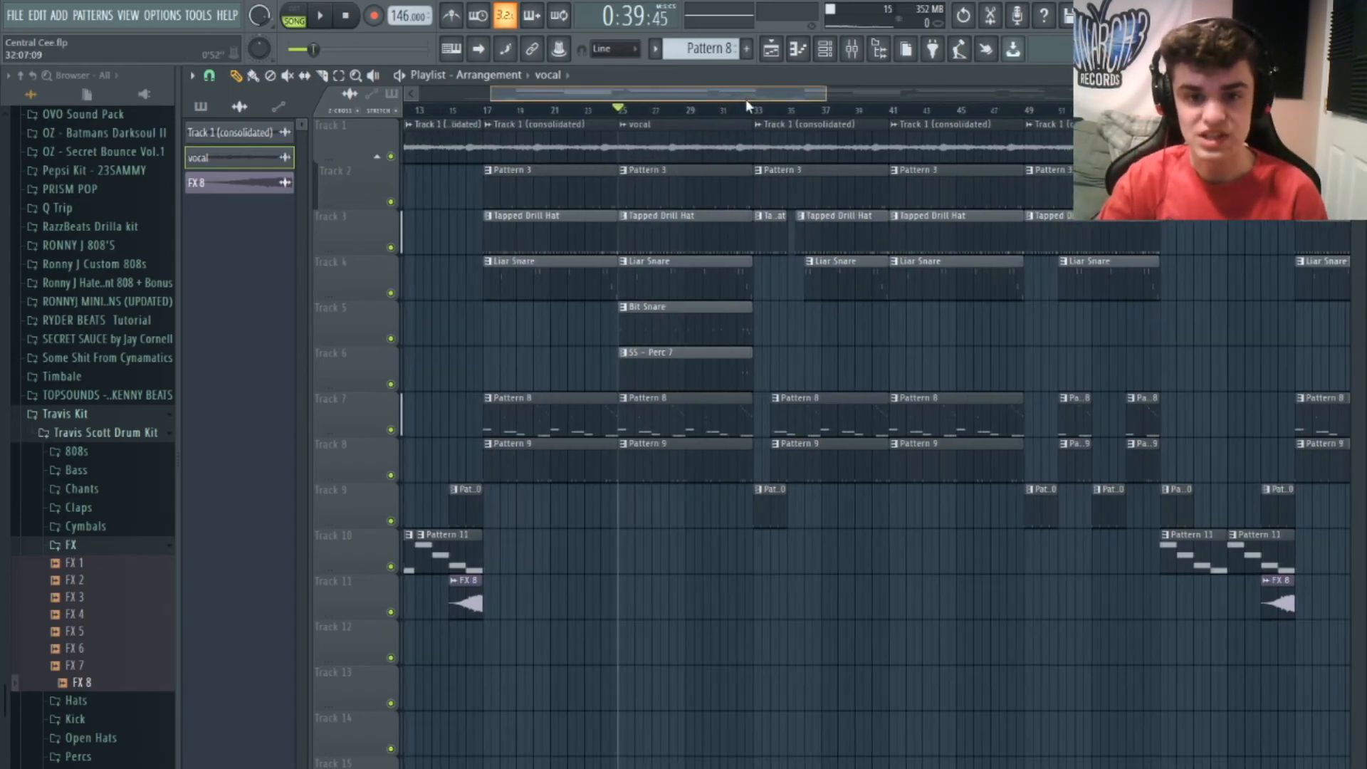
{"action": "left_click_drag", "start_coordinate": [745, 96], "coordinate": [780, 99]}
{"action": "mouse_move", "coordinate": [861, 88]}
{"action": "left_mouse_down"}
{"action": "mouse_move", "coordinate": [792, 87]}
{"action": "mouse_move", "coordinate": [1015, 128]}
{"action": "left_mouse_up"}
{"action": "left_click", "coordinate": [687, 110]}
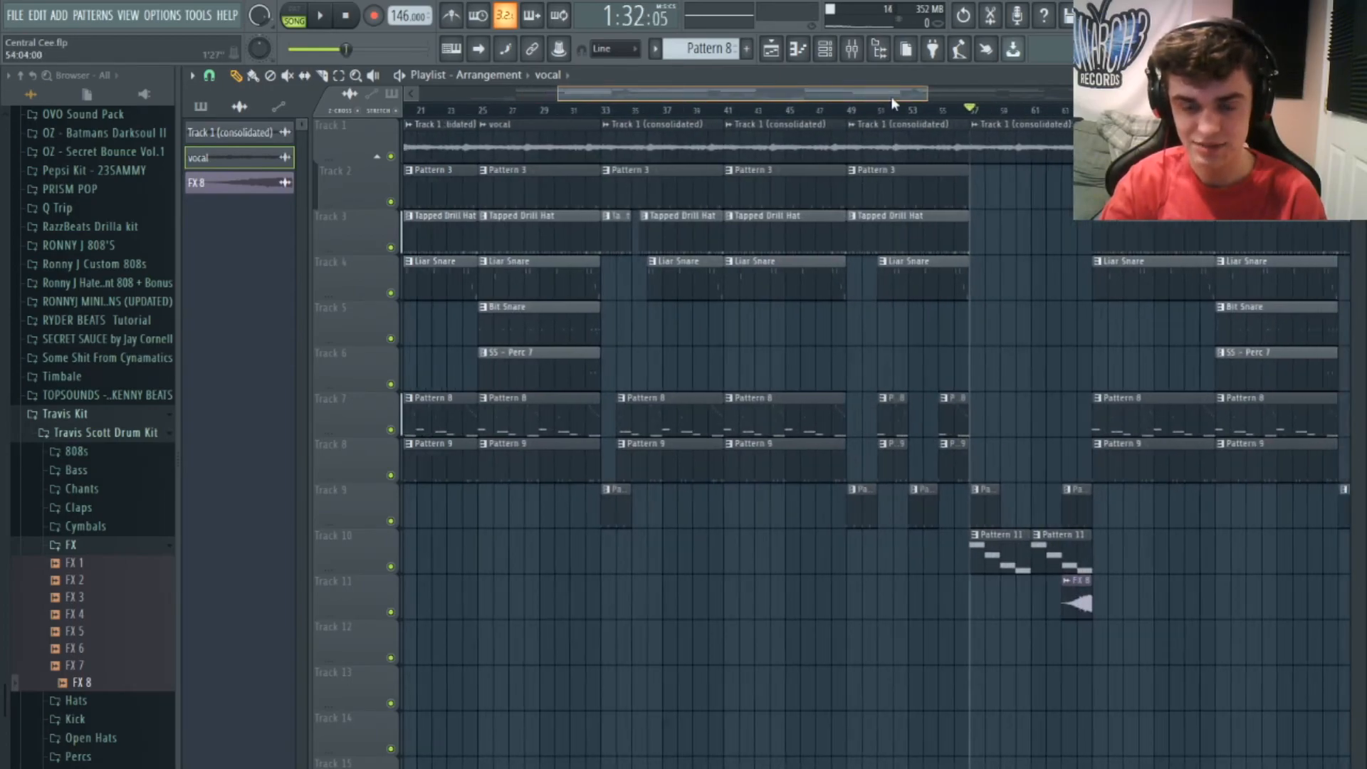
{"action": "left_click_drag", "start_coordinate": [890, 96], "coordinate": [973, 92]}
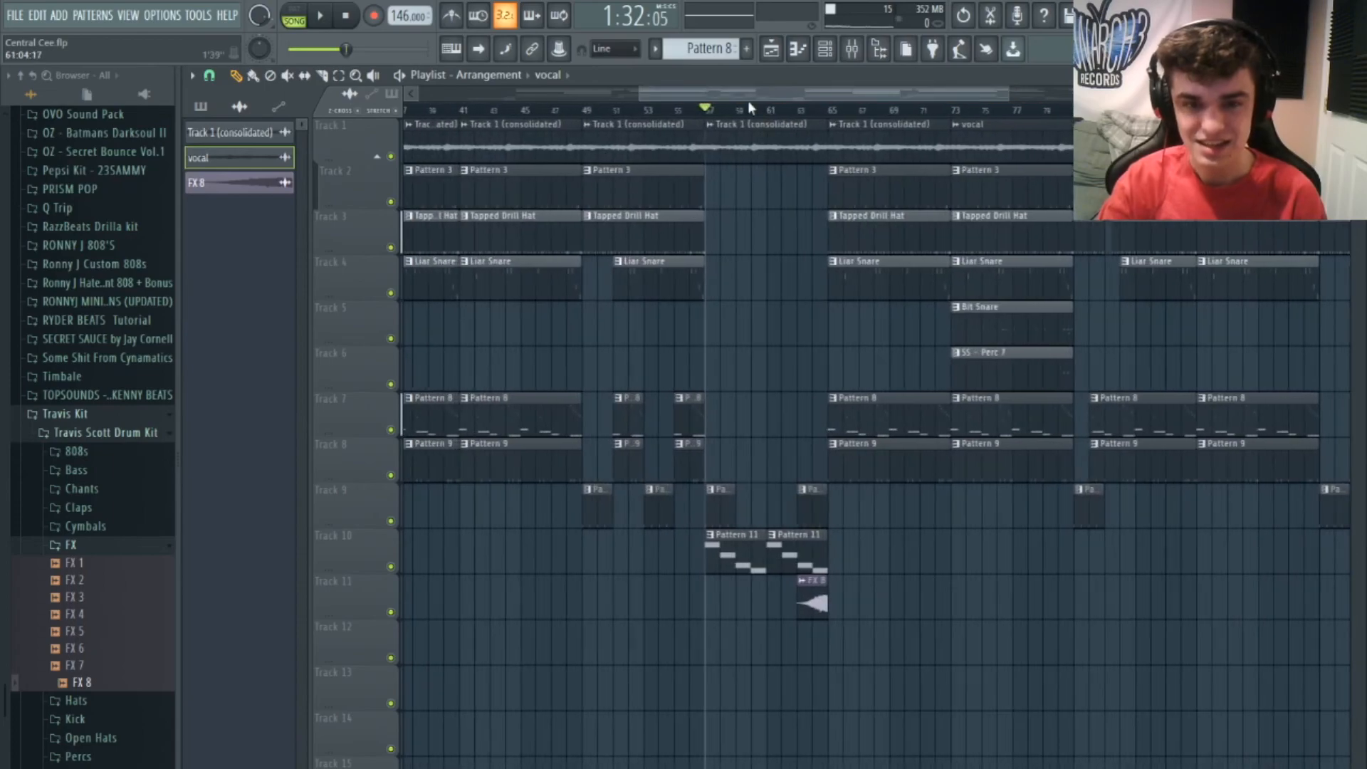
{"action": "left_click_drag", "start_coordinate": [714, 115], "coordinate": [840, 115]}
Compare the intro build-up at bars 9 to 17 with the Pattern 11 and FX 8 build-up before bar 65
{"action": "left_click_drag", "start_coordinate": [746, 126], "coordinate": [504, 124]}
{"action": "left_click", "coordinate": [591, 117]}
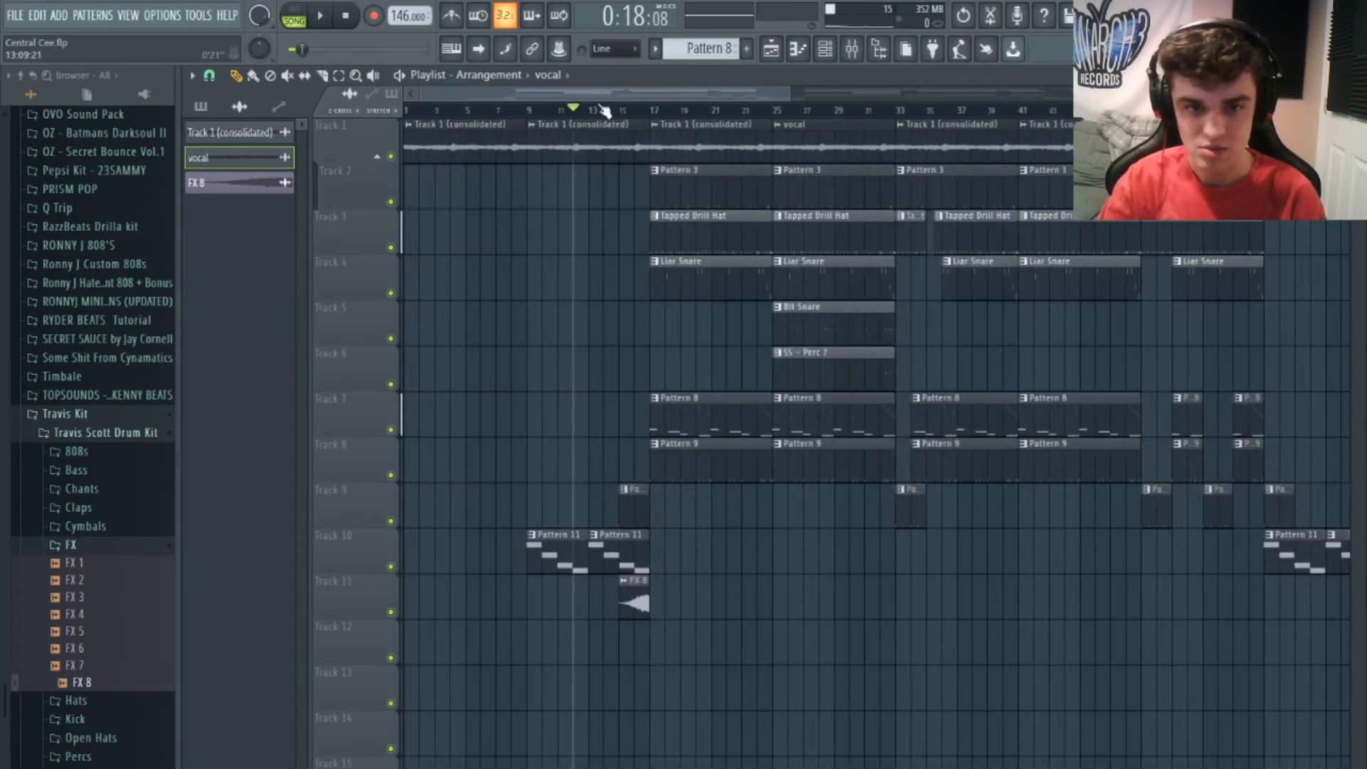
{"action": "left_click_drag", "start_coordinate": [614, 95], "coordinate": [863, 91]}
{"action": "left_click", "coordinate": [773, 117]}
{"action": "left_click", "coordinate": [783, 115]}
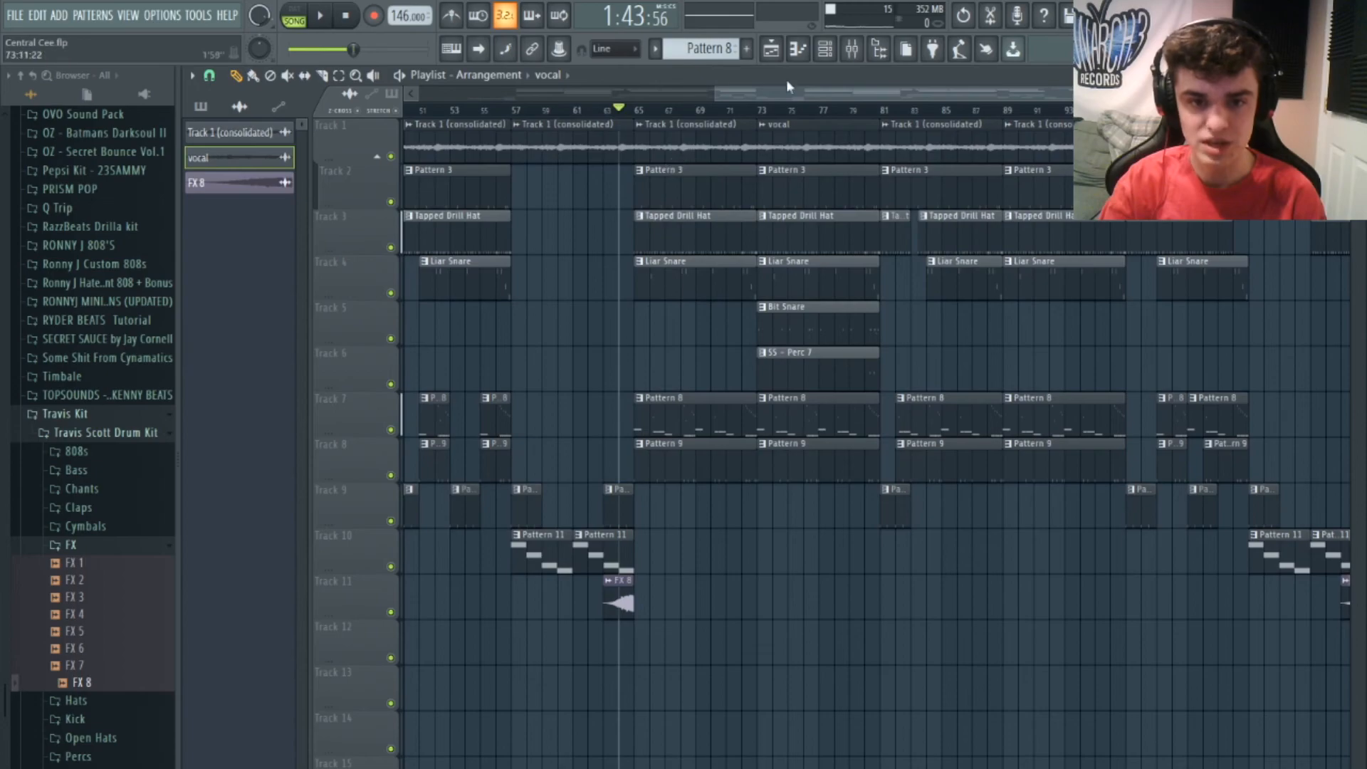
Review the second half of the arrangement from bar 65 to its end, and return the song position to the start
{"action": "mouse_move", "coordinate": [772, 90]}
{"action": "left_mouse_down"}
{"action": "mouse_move", "coordinate": [785, 92]}
{"action": "mouse_move", "coordinate": [762, 92]}
{"action": "left_mouse_up"}
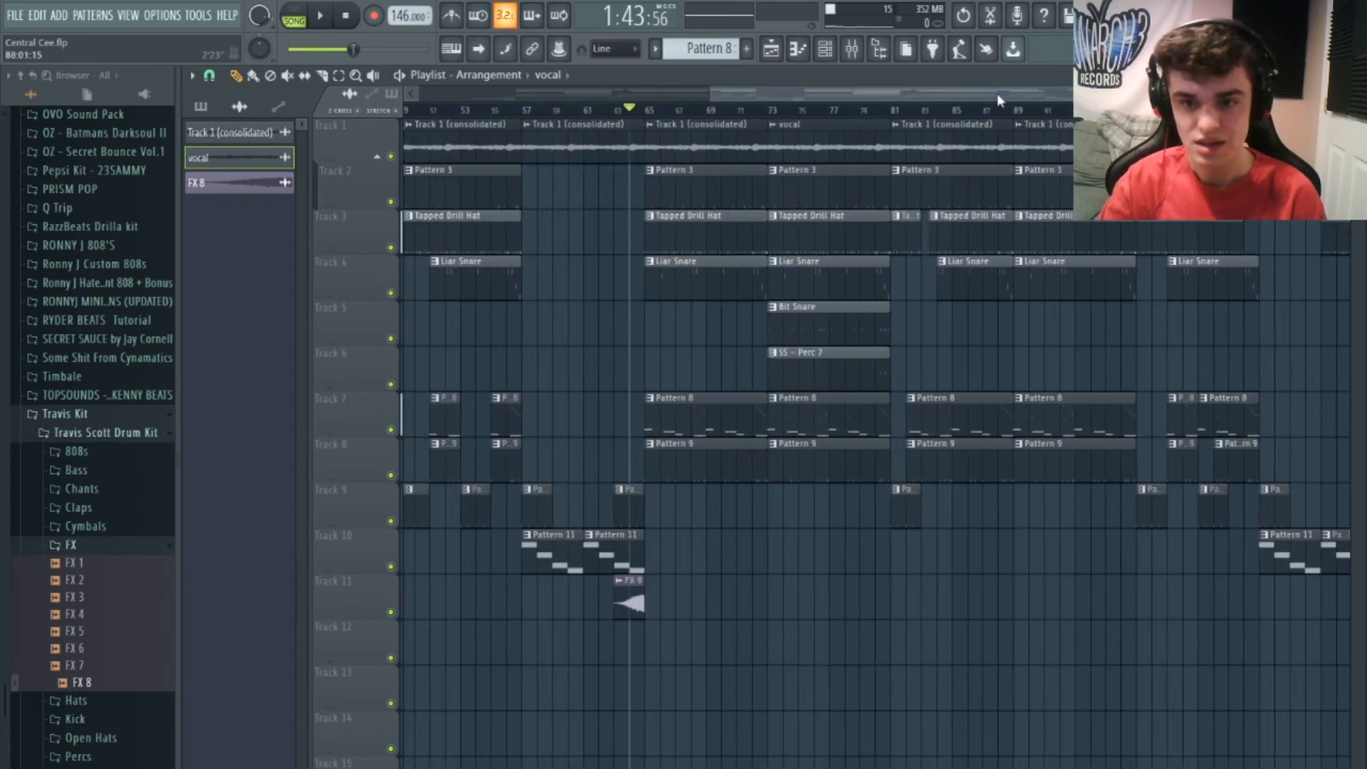
{"action": "left_click_drag", "start_coordinate": [997, 93], "coordinate": [1149, 93]}
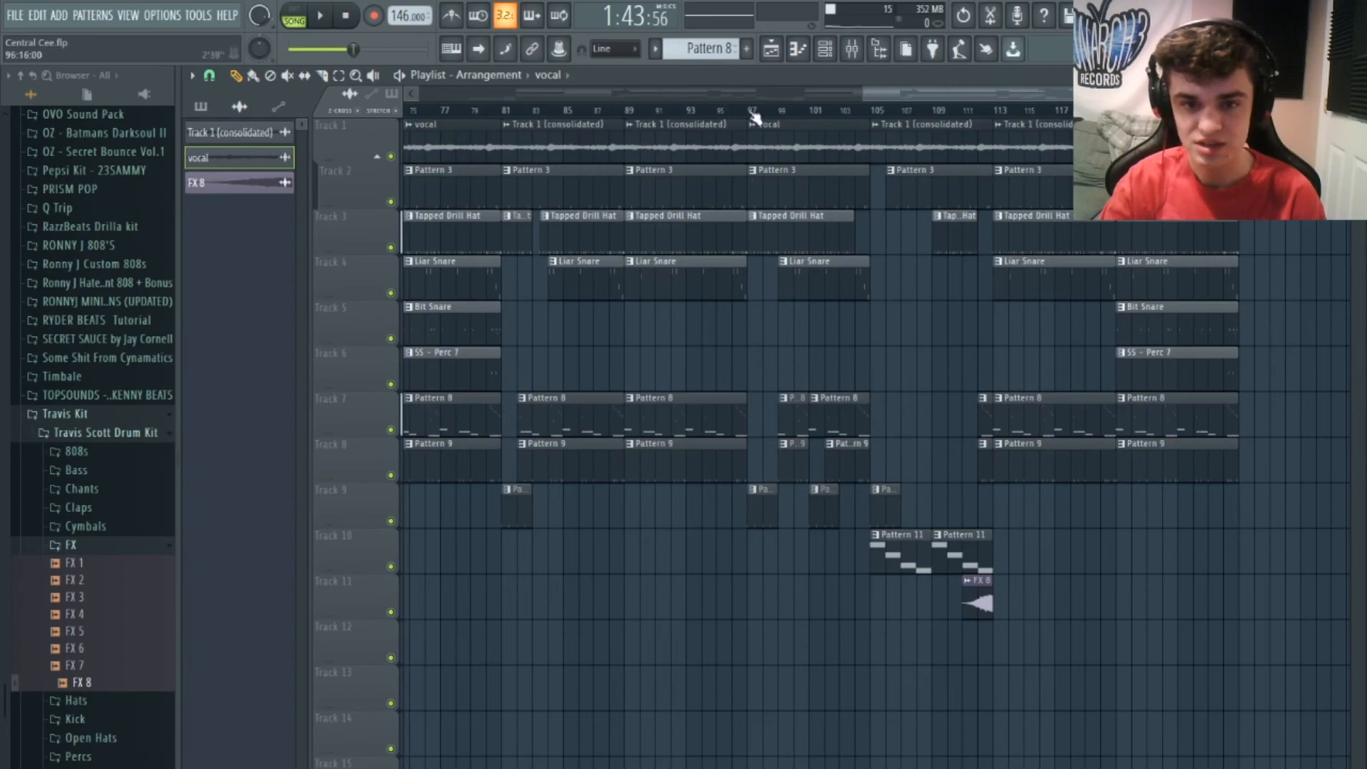
{"action": "mouse_move", "coordinate": [951, 96]}
{"action": "left_mouse_down"}
{"action": "mouse_move", "coordinate": [646, 127]}
{"action": "mouse_move", "coordinate": [1040, 117]}
{"action": "mouse_move", "coordinate": [1057, 123]}
{"action": "mouse_move", "coordinate": [781, 142]}
{"action": "mouse_move", "coordinate": [1099, 160]}
{"action": "mouse_move", "coordinate": [1064, 145]}
{"action": "left_mouse_up"}
{"action": "left_click", "coordinate": [961, 111]}
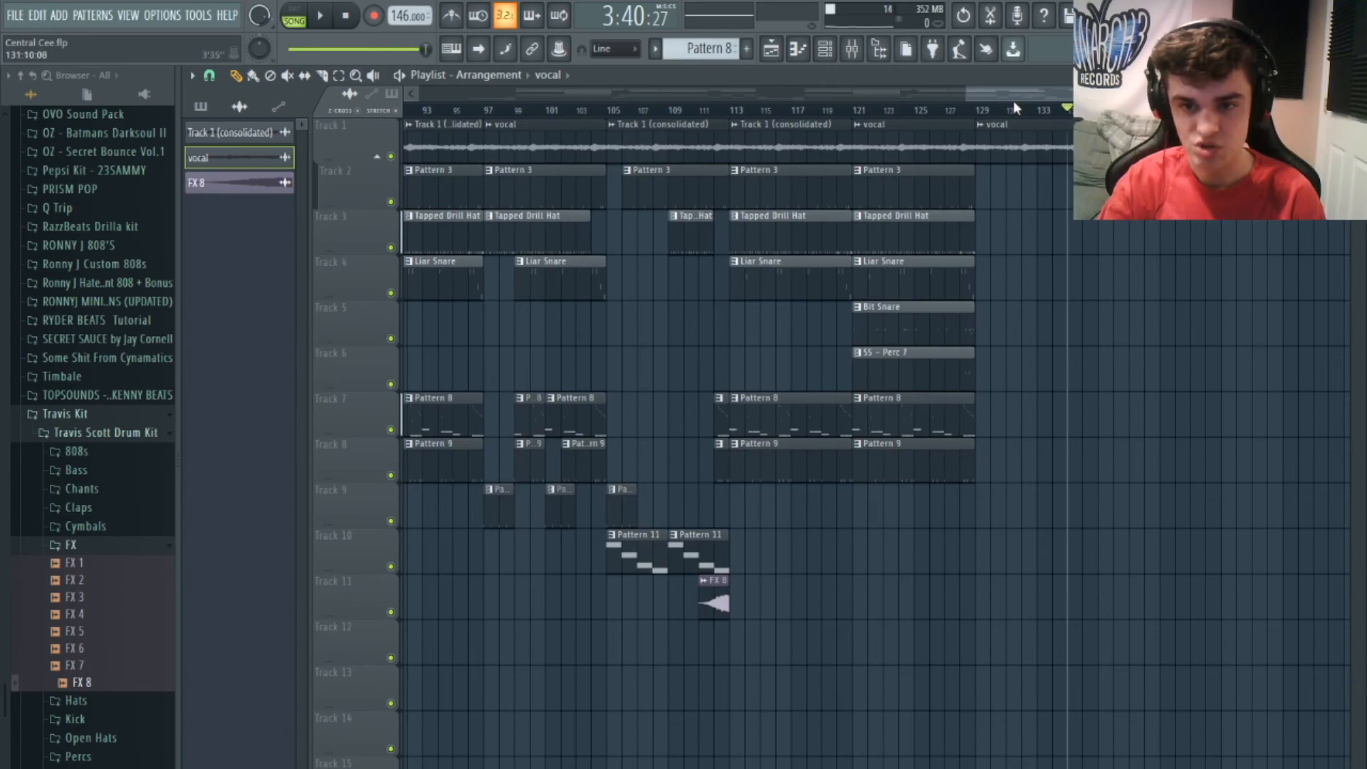
{"action": "left_click_drag", "start_coordinate": [1018, 96], "coordinate": [467, 152]}
{"action": "left_click_drag", "start_coordinate": [790, 101], "coordinate": [285, 128]}
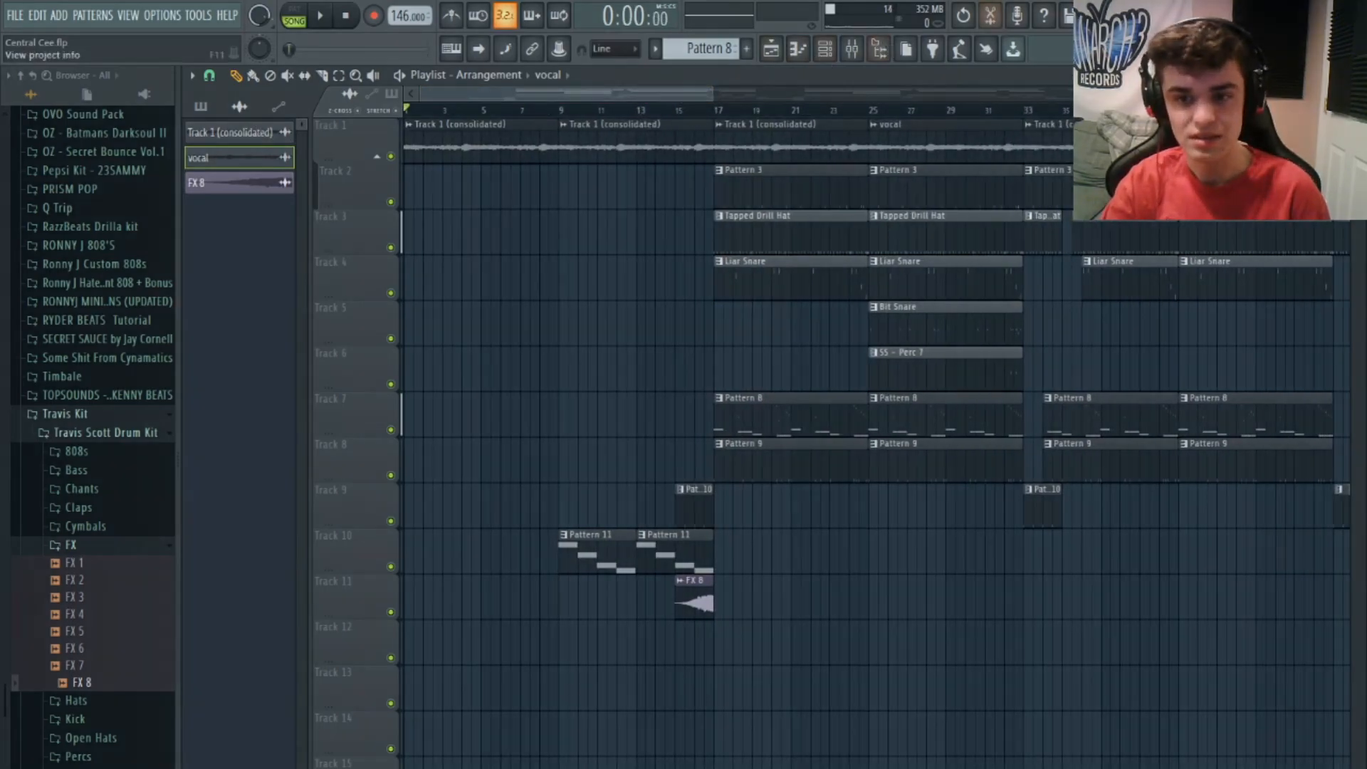